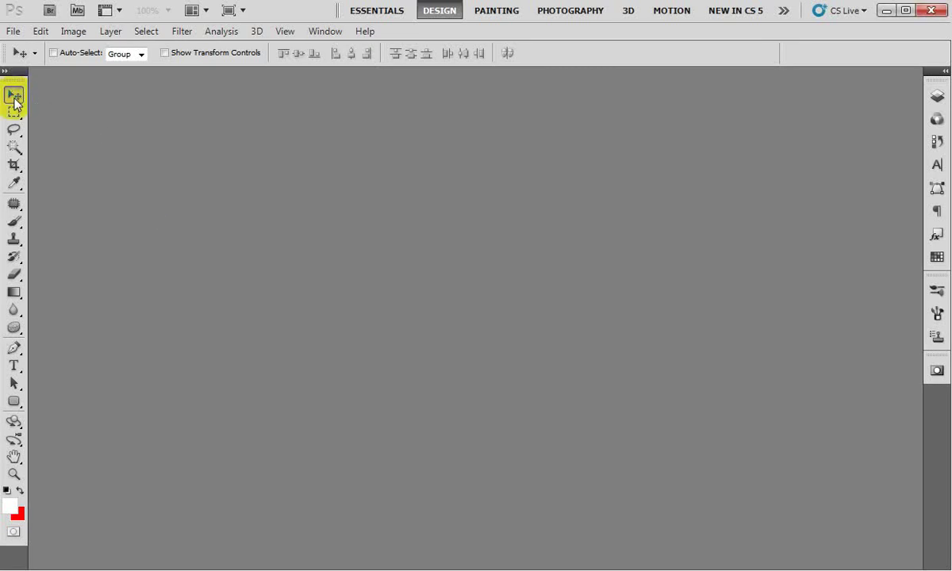
Create an 800 × 800 pixel, 72 ppi document with a white background.
left_click(13, 31)
left_click(32, 60)
type("ลายบอลไฟ")
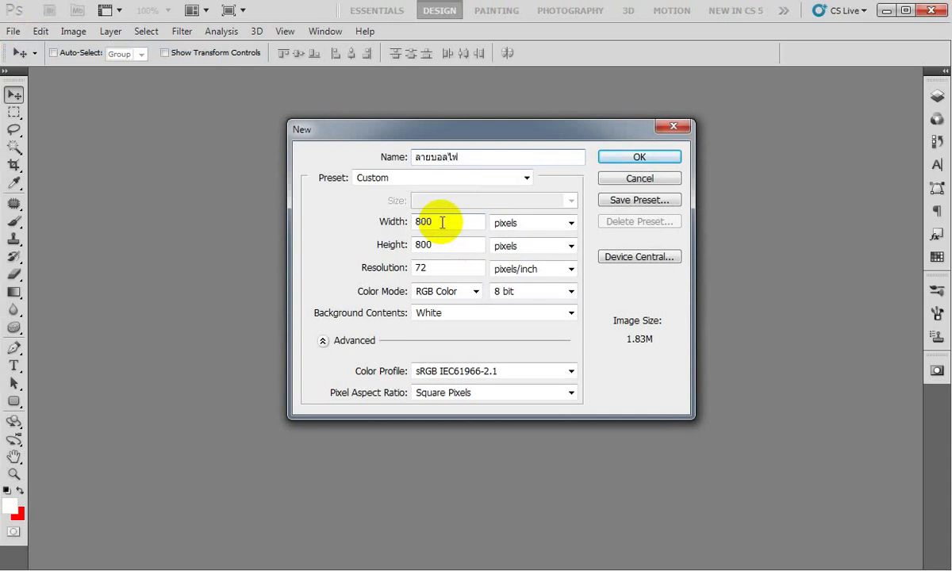
key("Return")
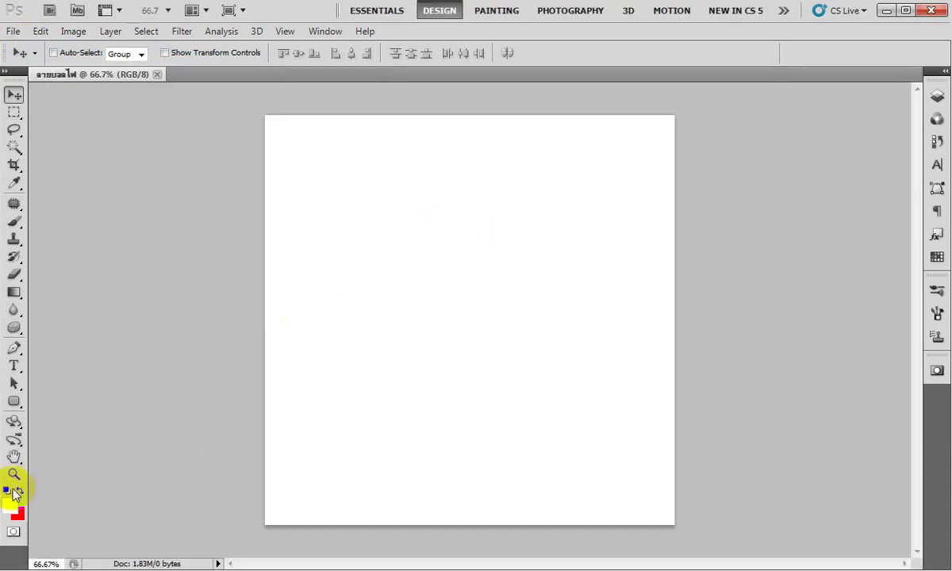
Fill the canvas with a diagonal black-to-white gradient using the default colours.
left_click(6, 491)
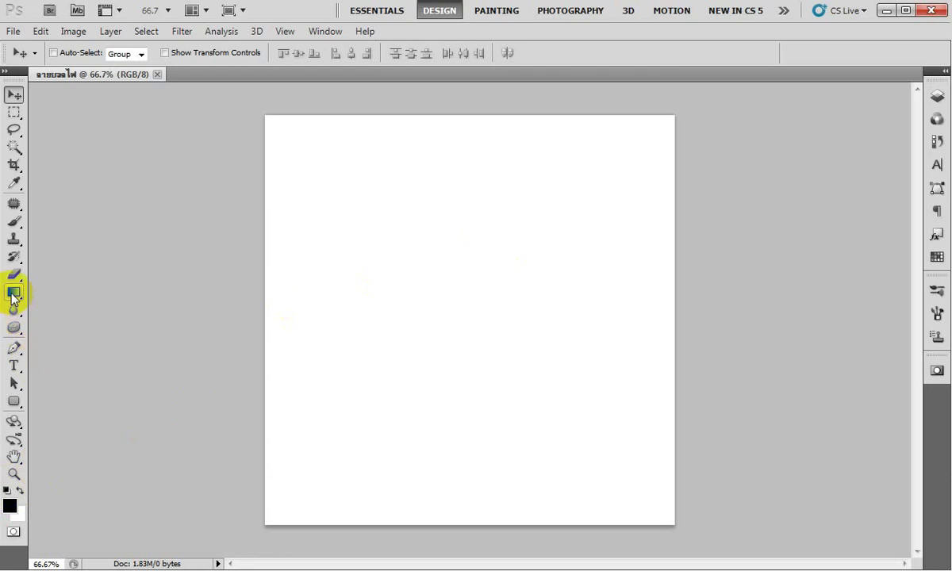
left_click(14, 293)
left_click(111, 53)
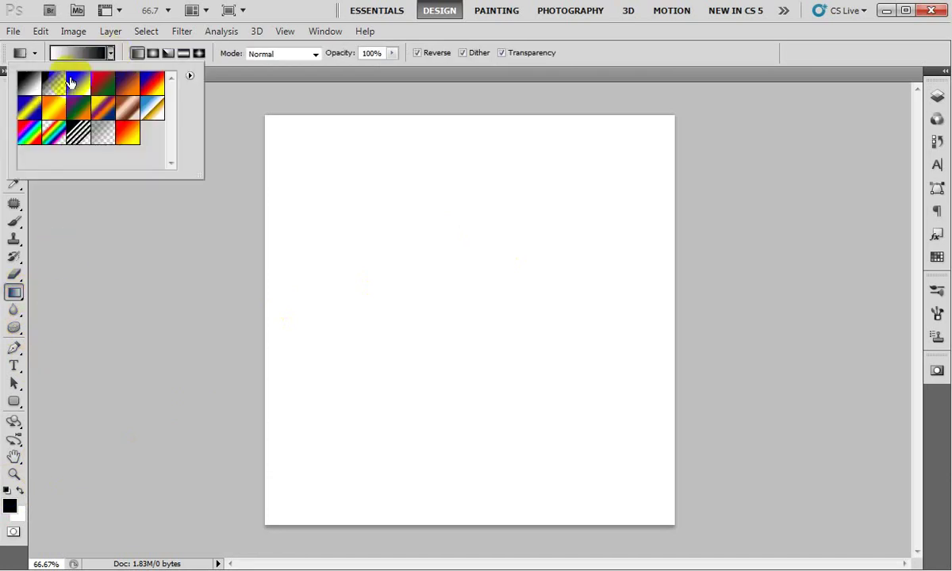
left_click(30, 83)
left_click(279, 98)
left_click_drag(204, 125, 714, 503)
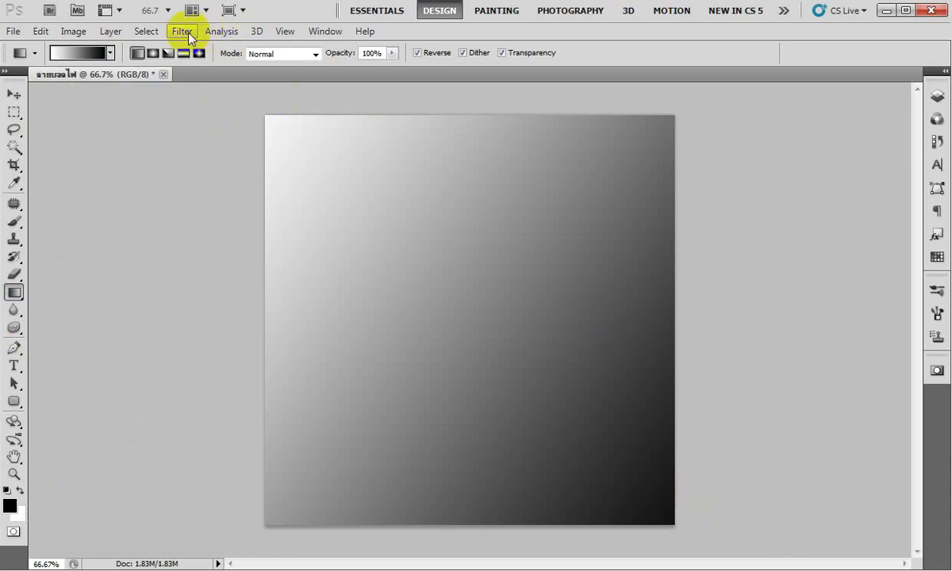
Render Difference Clouds over the gradient.
left_click(182, 31)
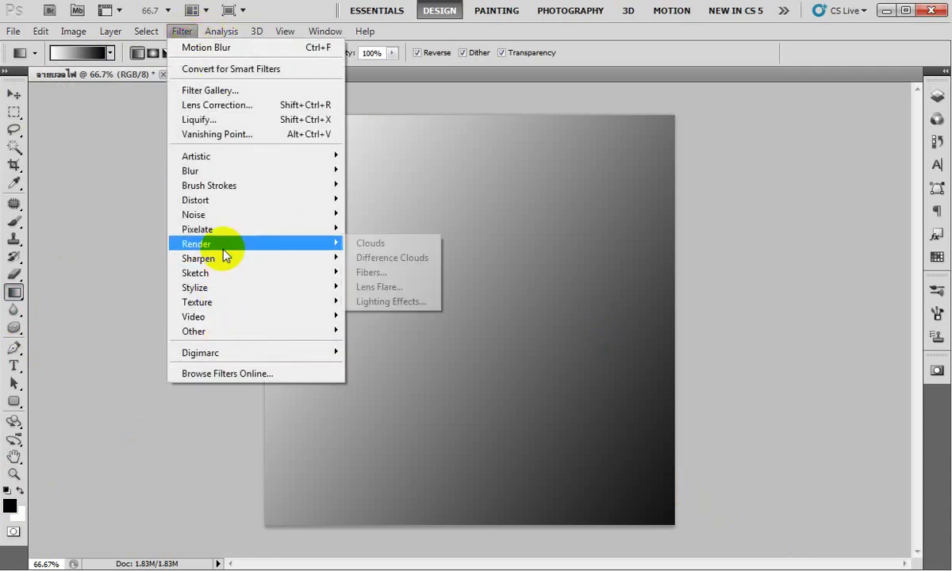
mouse_move(196, 243)
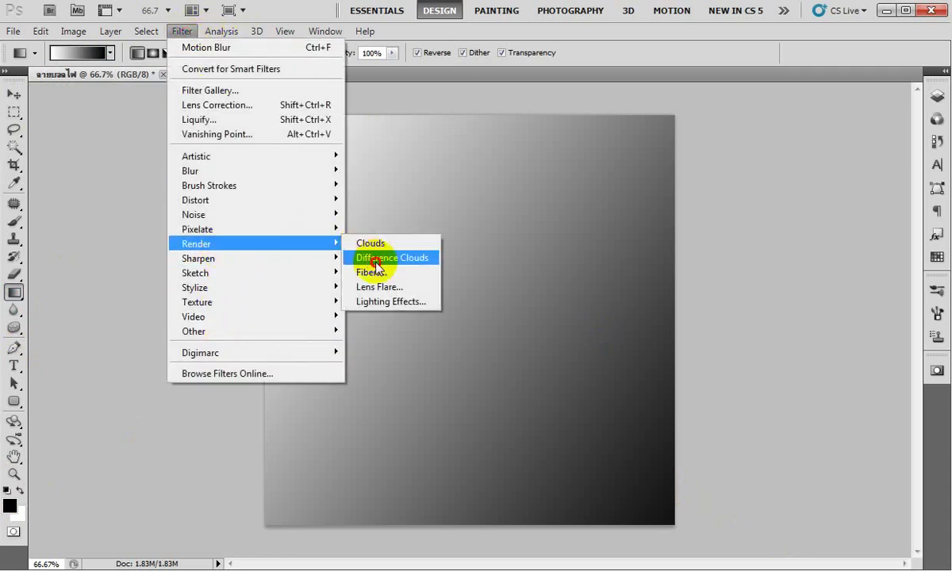
left_click(376, 260)
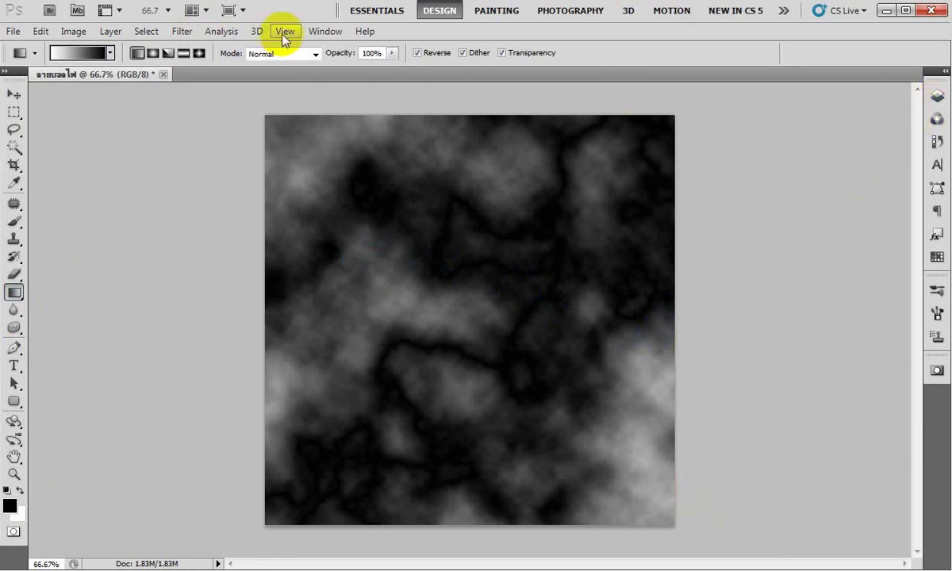
left_click(324, 31)
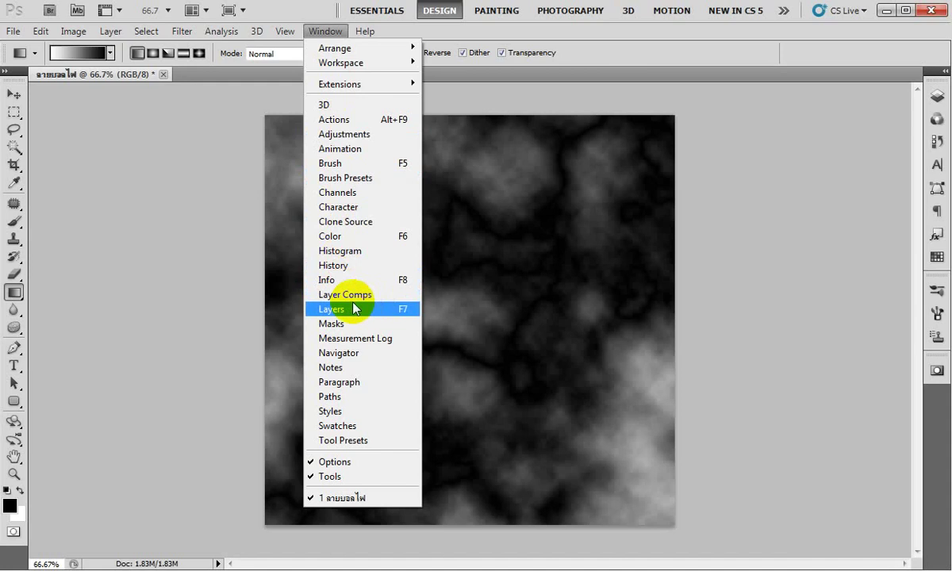
Duplicate the Background, naming the layers บน (top) and ล่าง (bottom), with บน hidden.
left_click(409, 317)
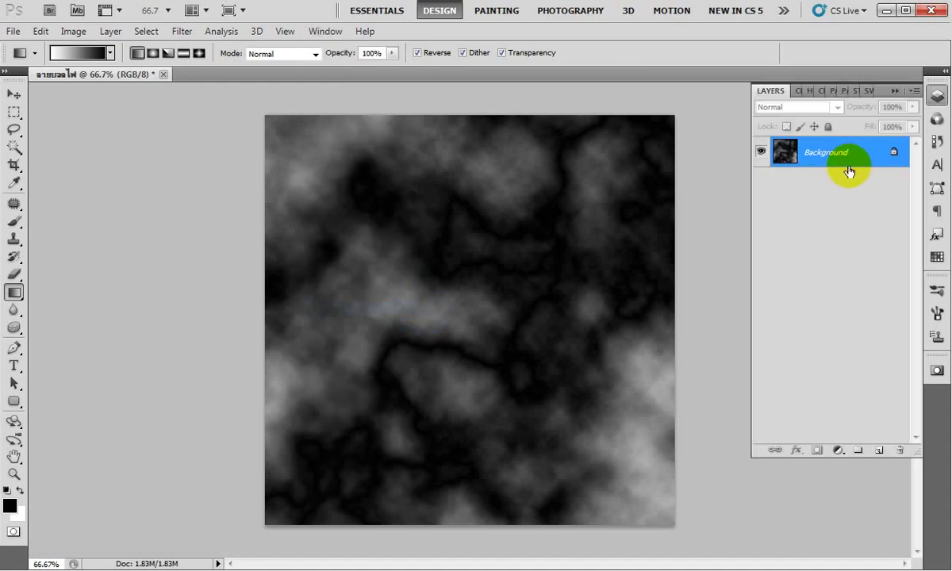
left_click_drag(843, 157, 879, 449)
type("บน")
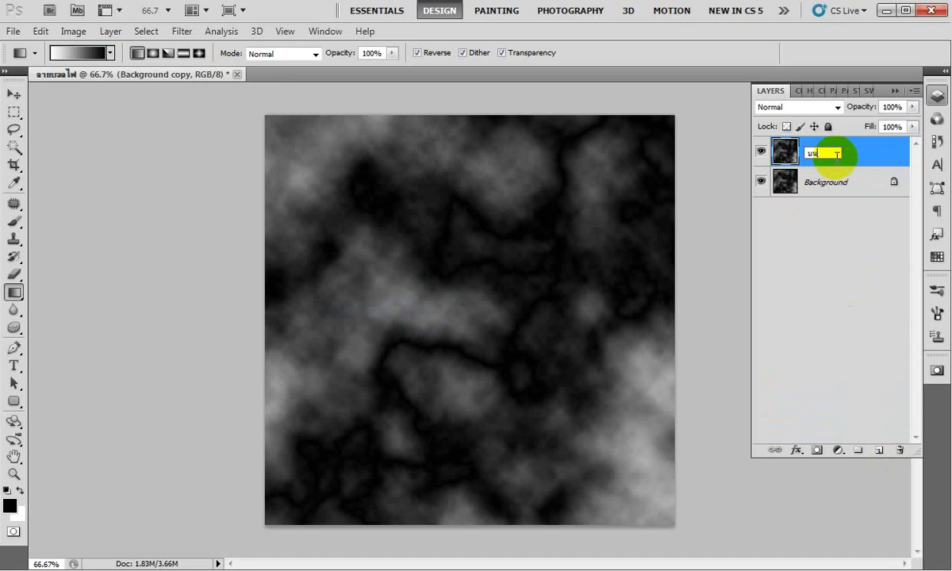
double_click(825, 184)
type("ล่าง")
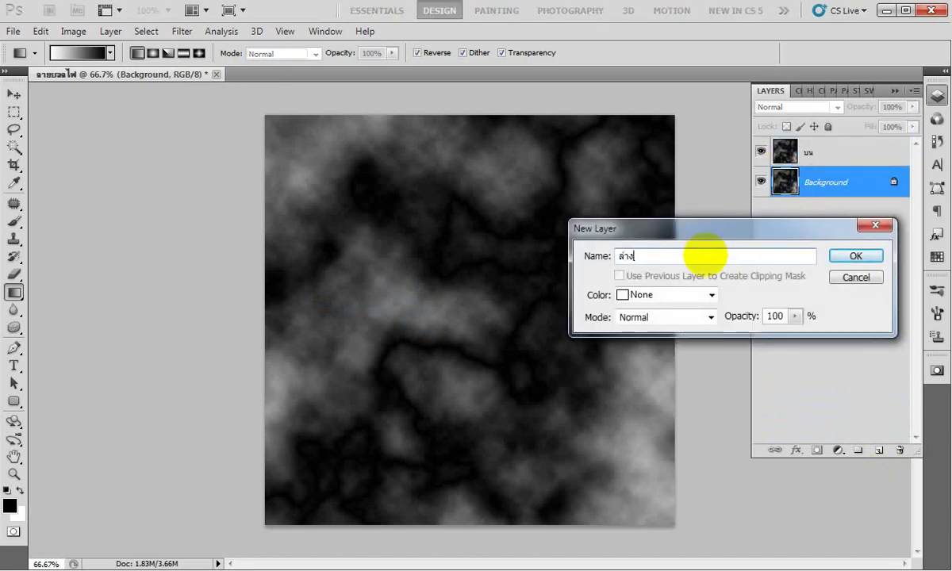
key("Return")
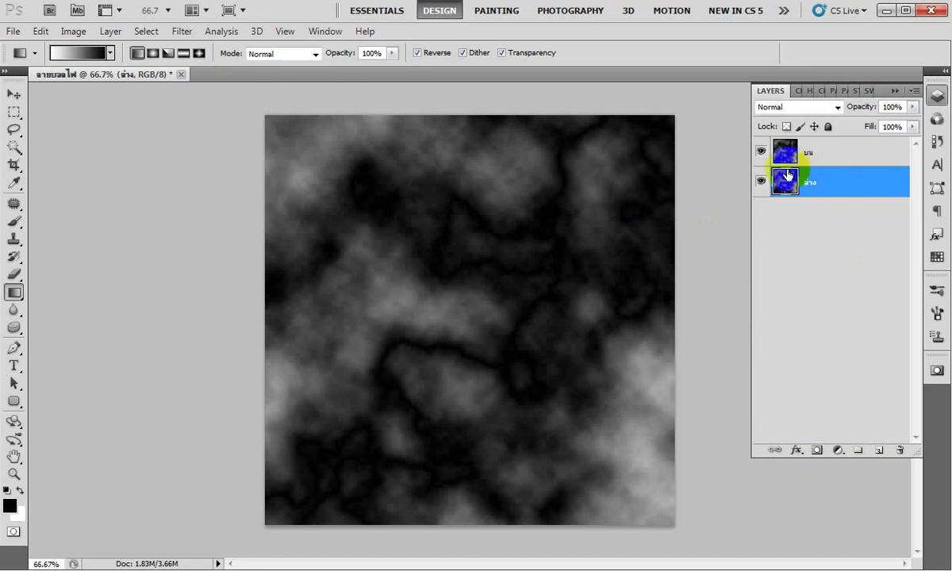
left_click(761, 152)
left_click(809, 152)
left_click(825, 187)
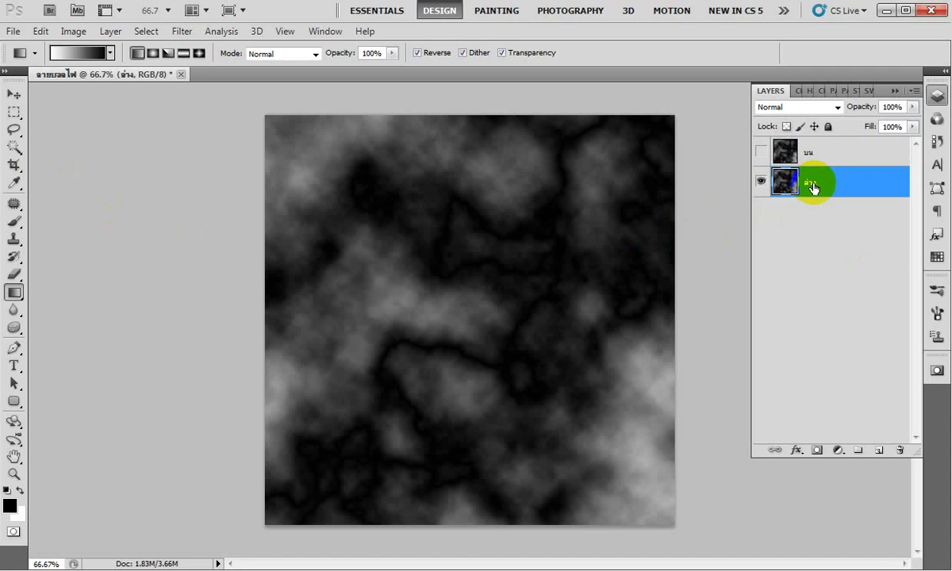
Invert the ล่าง layer's clouds and boost their contrast with Levels.
left_click(73, 31)
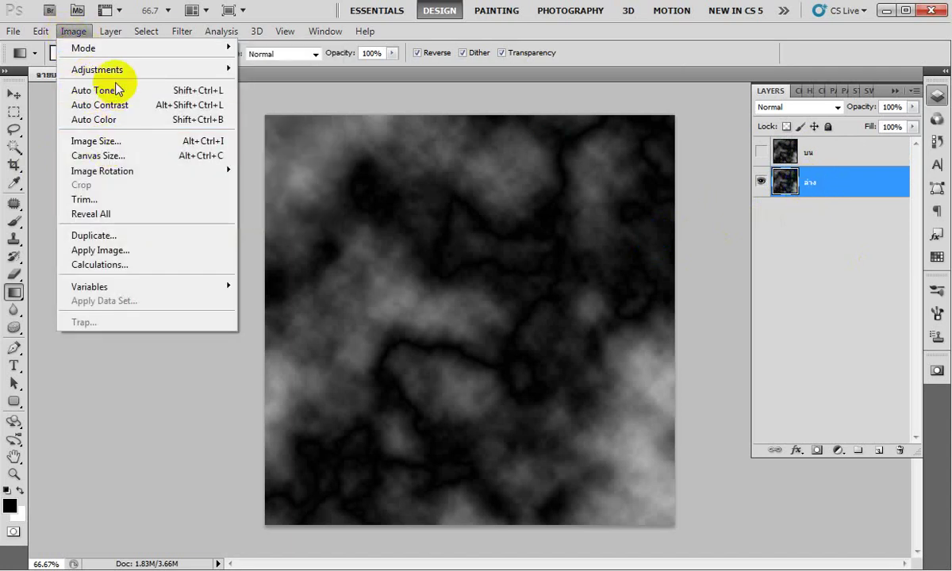
mouse_move(142, 69)
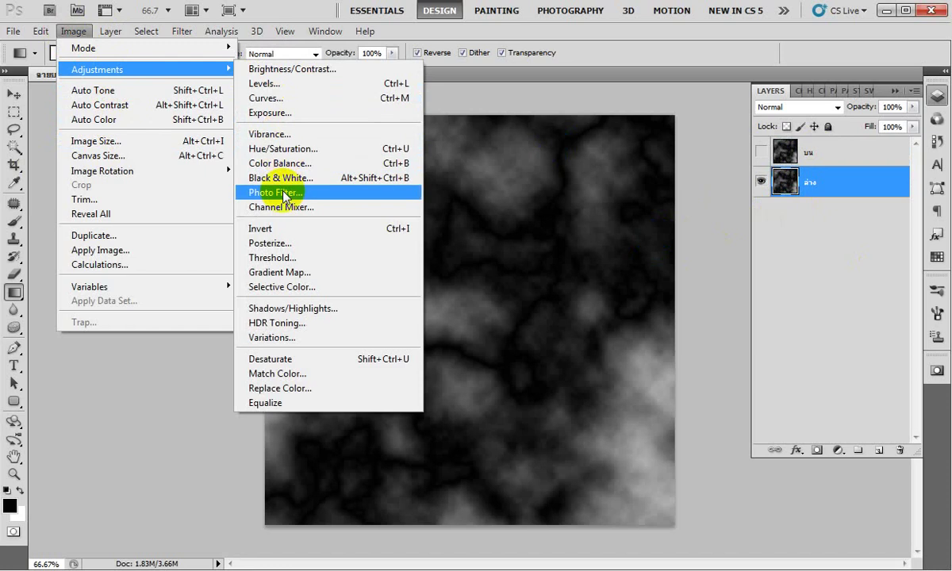
left_click(287, 235)
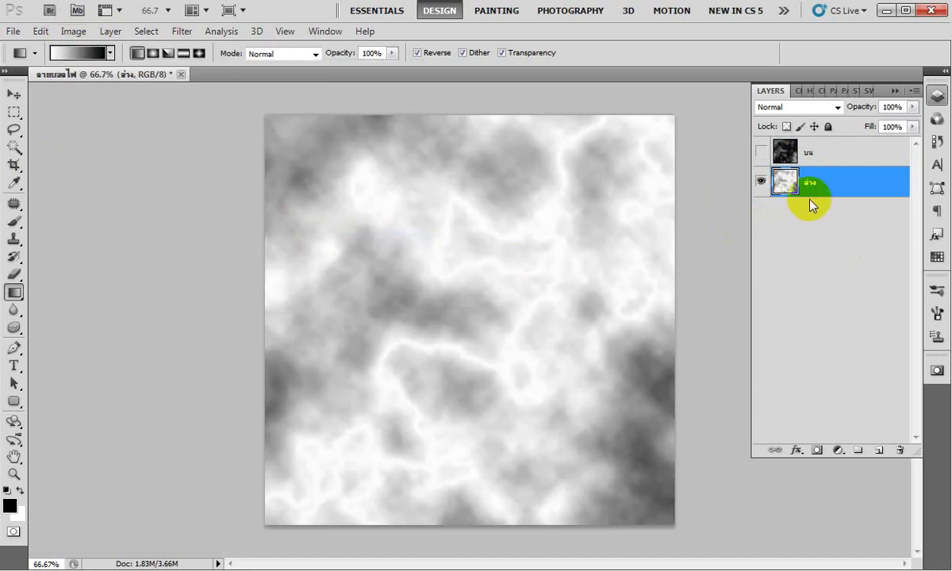
left_click(73, 31)
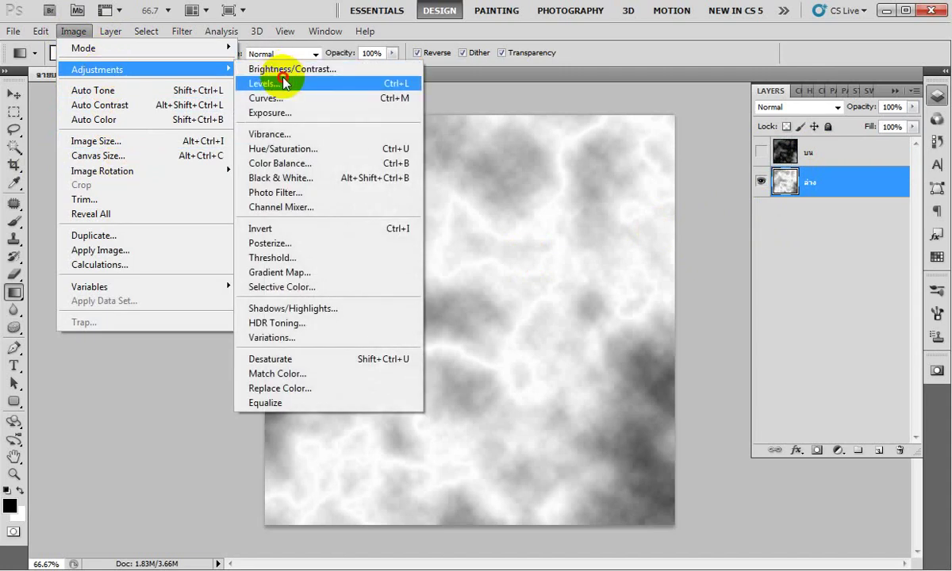
left_click(265, 81)
left_click_drag(827, 204, 829, 206)
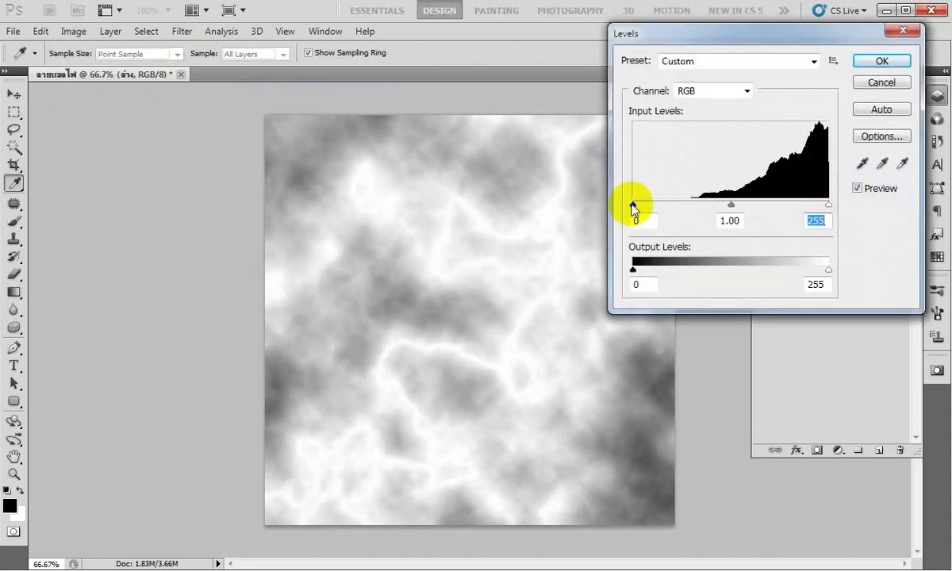
mouse_move(632, 205)
left_mouse_down()
mouse_move(716, 207)
mouse_move(699, 204)
left_mouse_up()
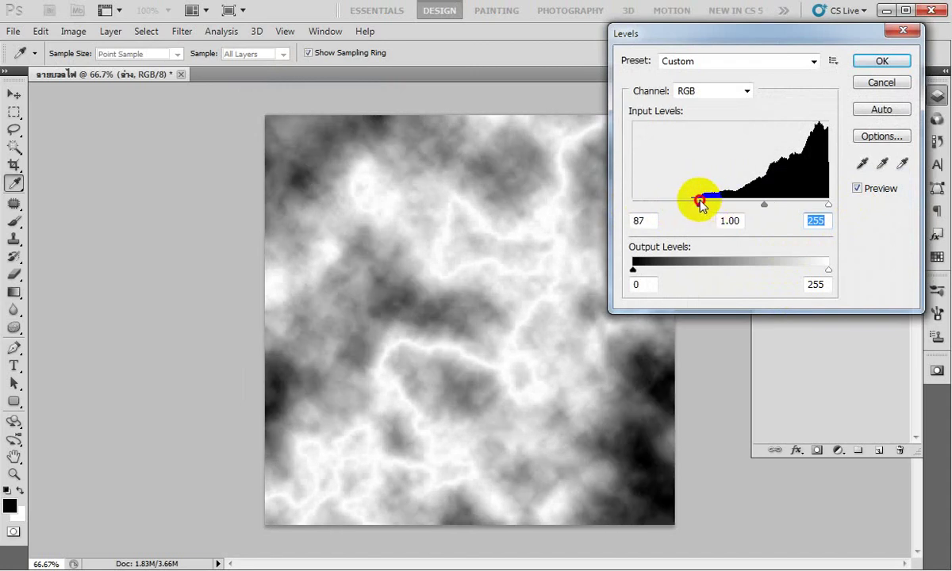
left_click(881, 61)
key("g")
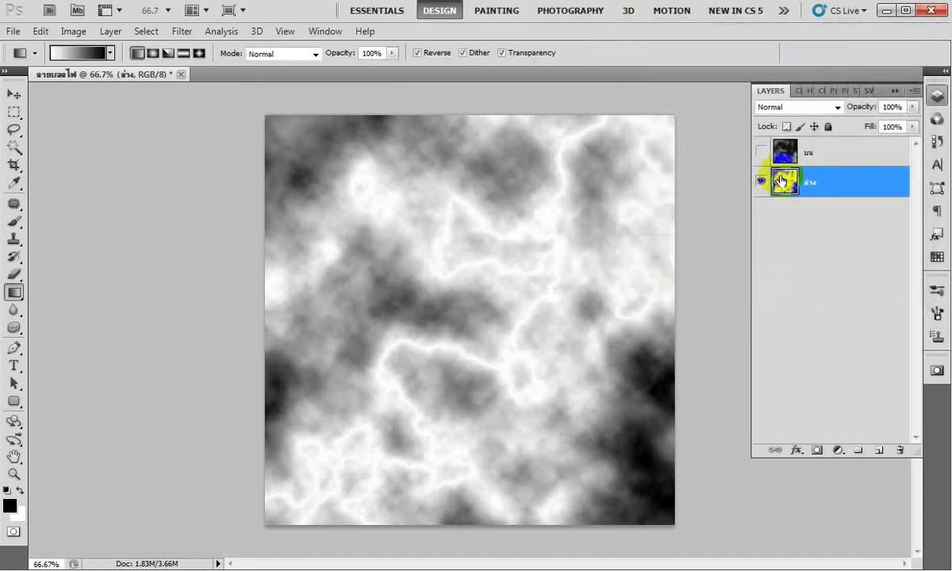
Select บน, hide ล่าง and show บน.
left_click(800, 163)
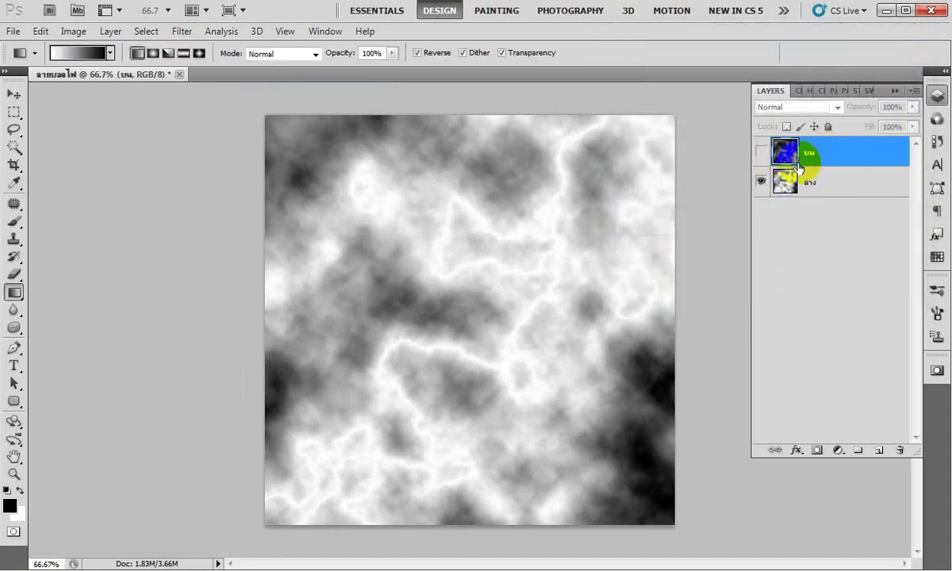
left_click(763, 182)
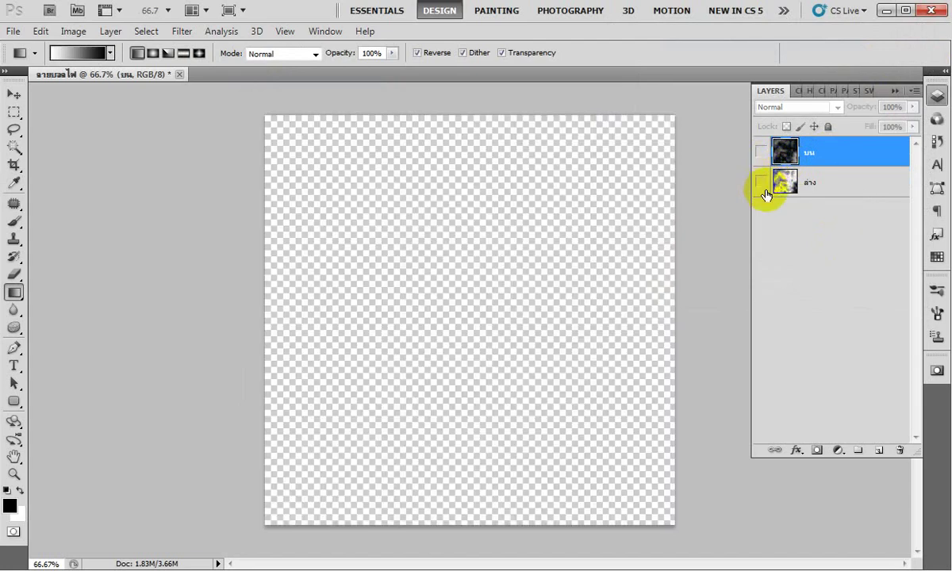
left_click(761, 152)
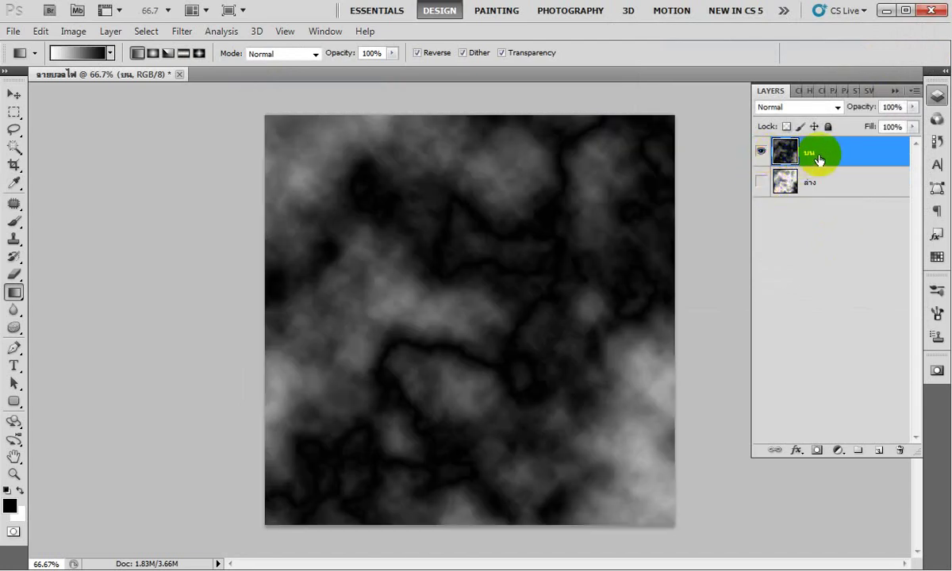
Invert the บน layer and set its Levels midtone to 0.04, leaving bright veins.
left_click(74, 31)
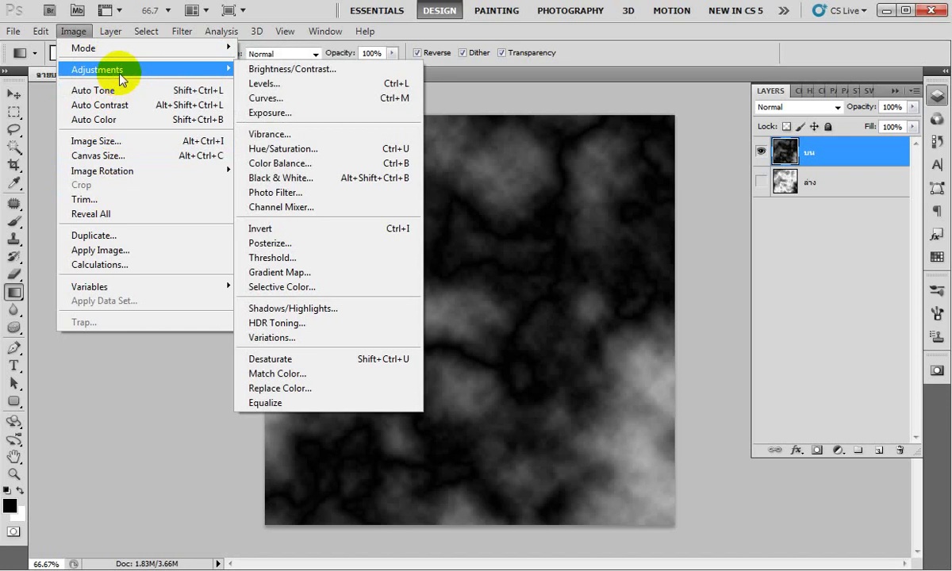
mouse_move(143, 70)
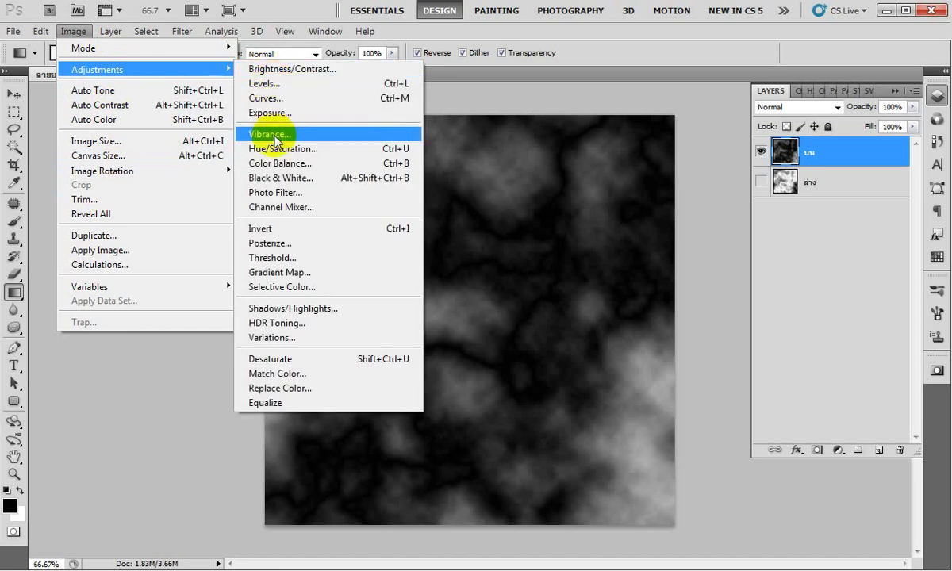
left_click(283, 235)
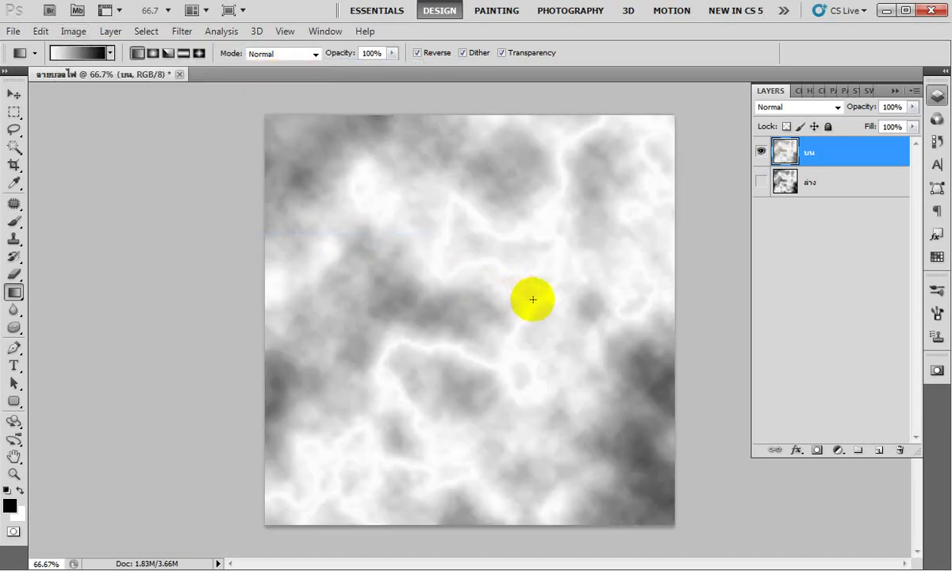
left_click(72, 35)
mouse_move(98, 69)
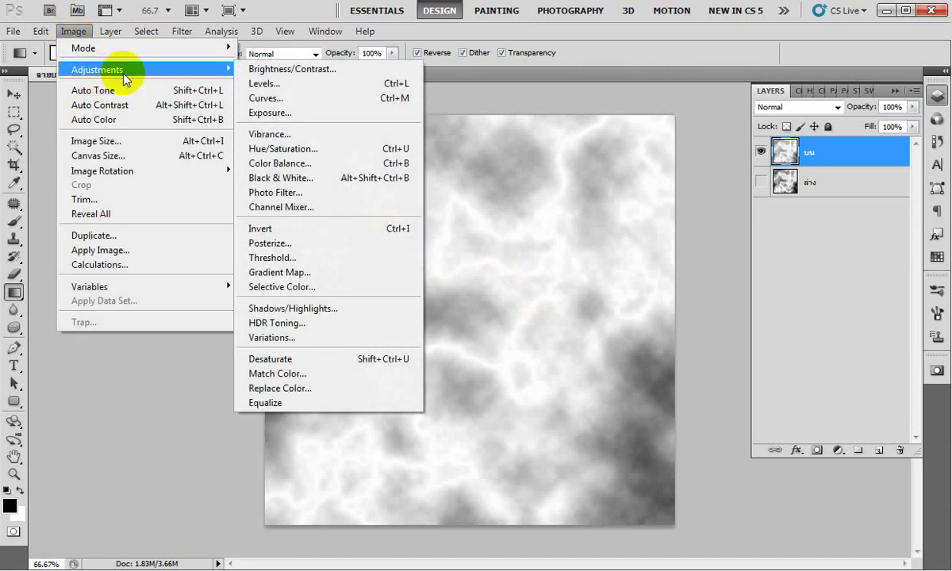
left_click(283, 84)
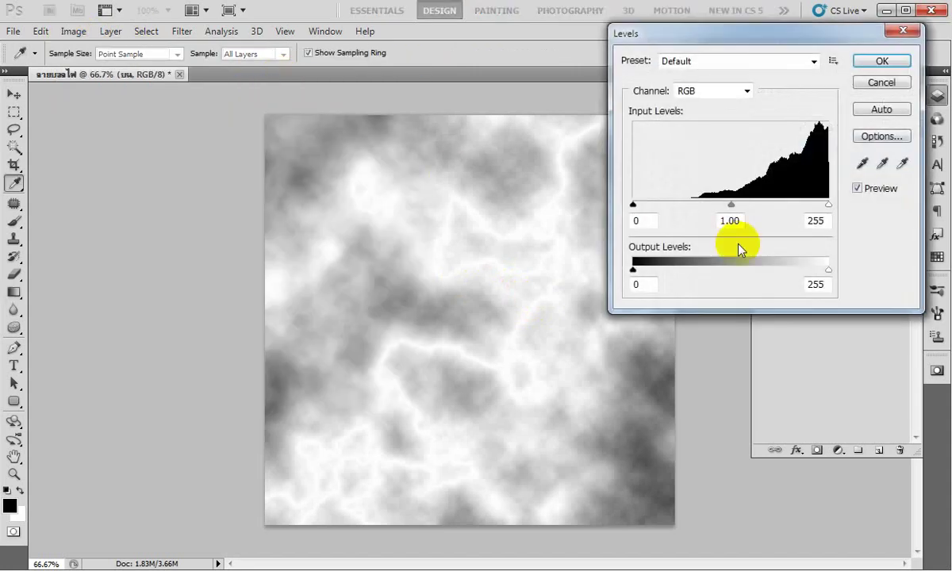
left_click_drag(738, 208, 822, 216)
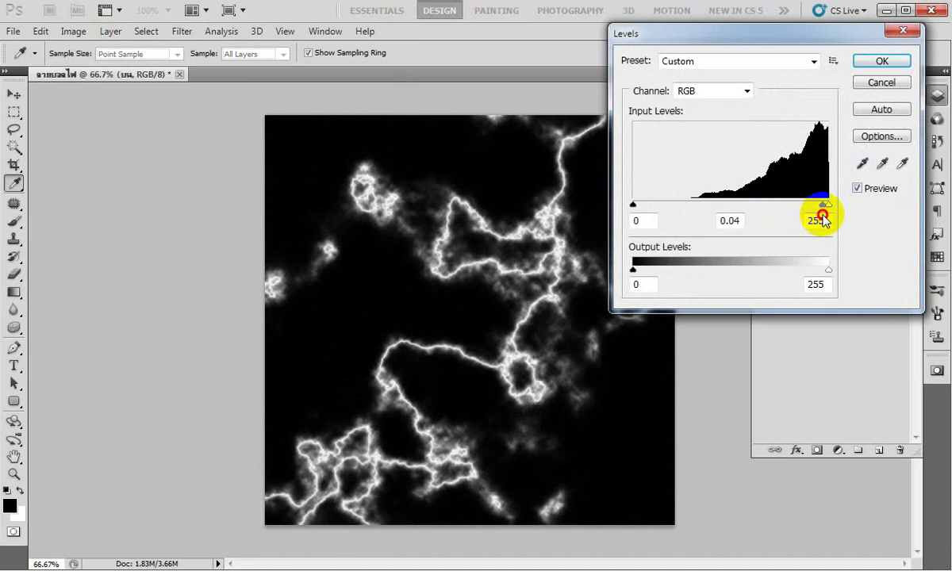
left_click(882, 61)
key("g")
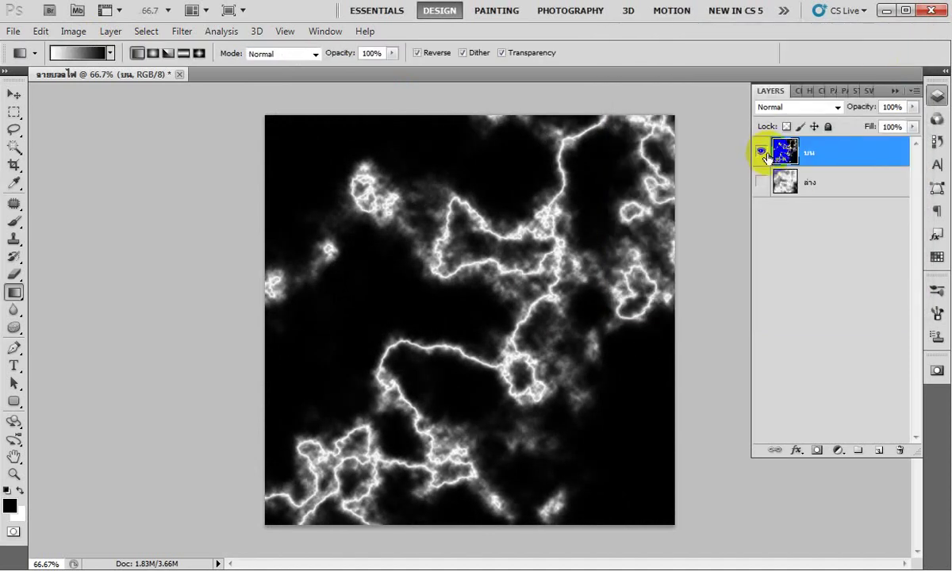
Toggle layer visibility to compare, leaving both layers visible with ล่าง selected.
left_click(762, 151)
left_click(762, 184)
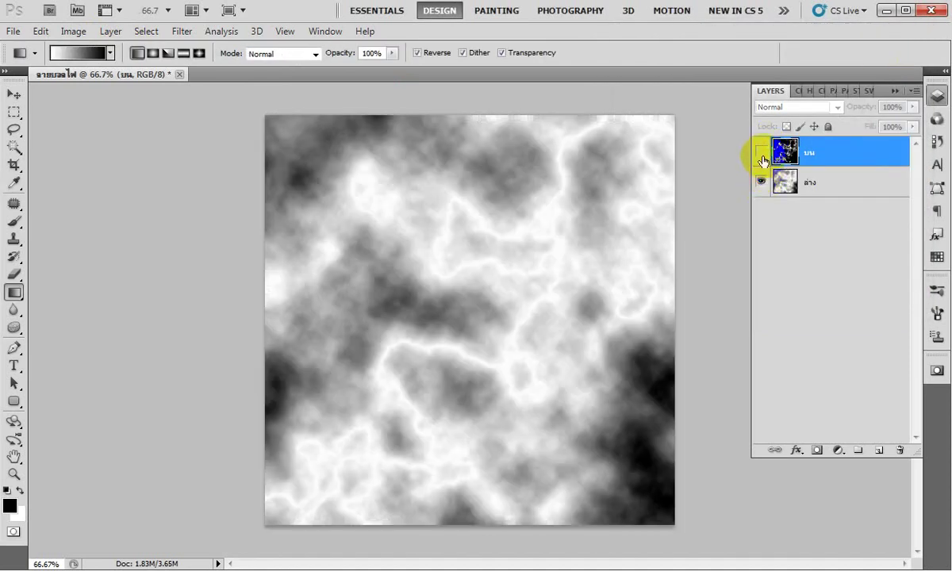
left_click(761, 151)
left_click(762, 151)
left_click(761, 152)
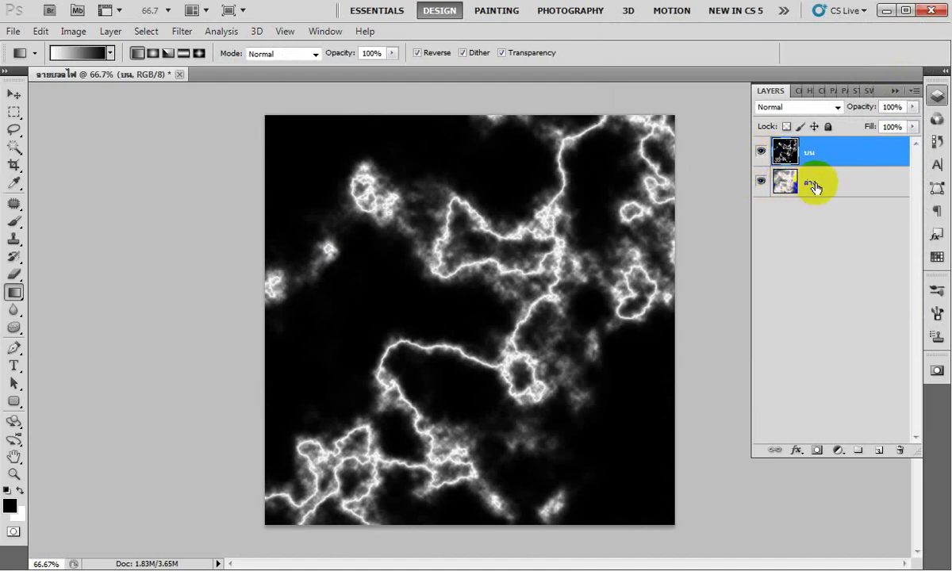
left_click(814, 186)
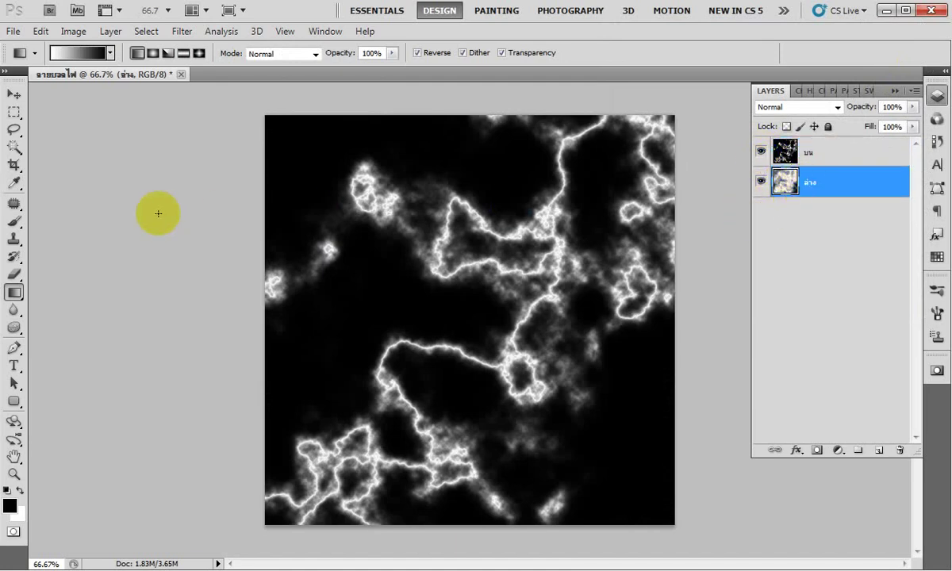
Draw a large circular Elliptical Marquee selection over the clouds and smooth its edge.
mouse_move(14, 112)
left_mouse_down()
mouse_move(54, 143)
mouse_move(80, 125)
left_mouse_up()
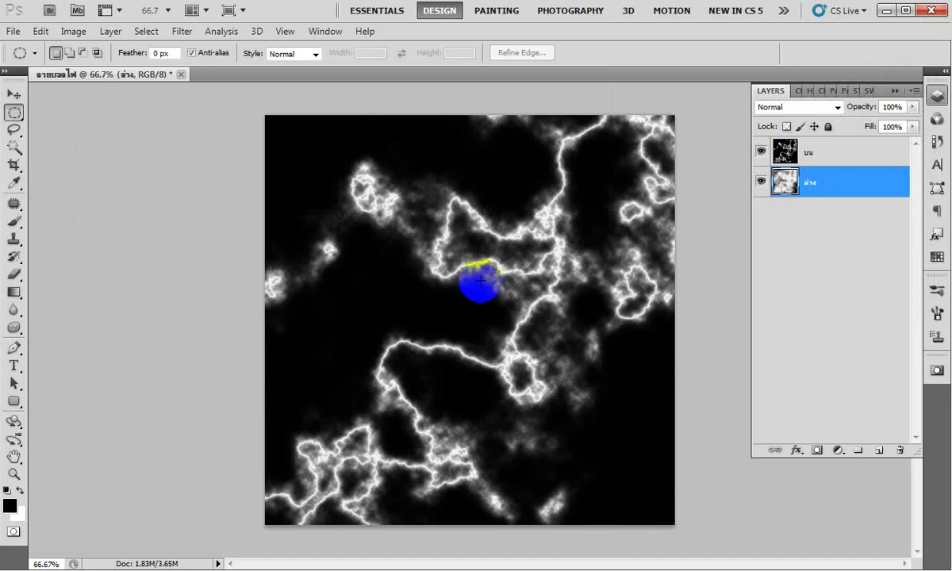
left_click(761, 152)
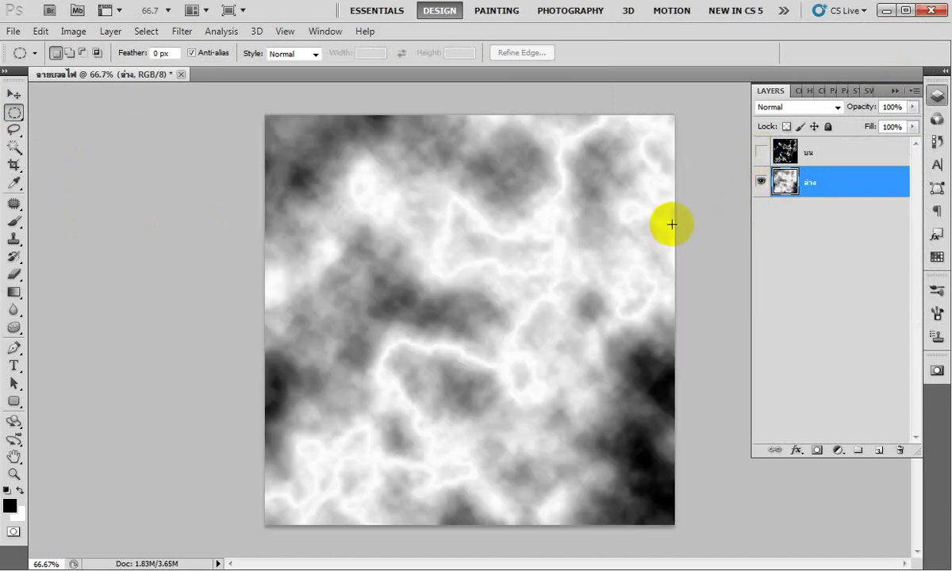
left_click_drag(477, 302, 663, 129)
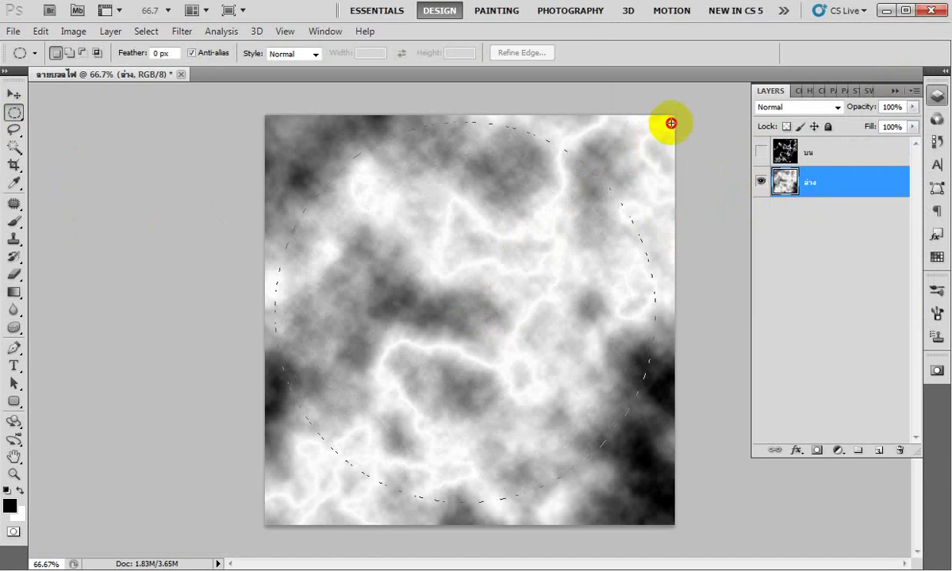
left_click_drag(671, 123, 659, 154)
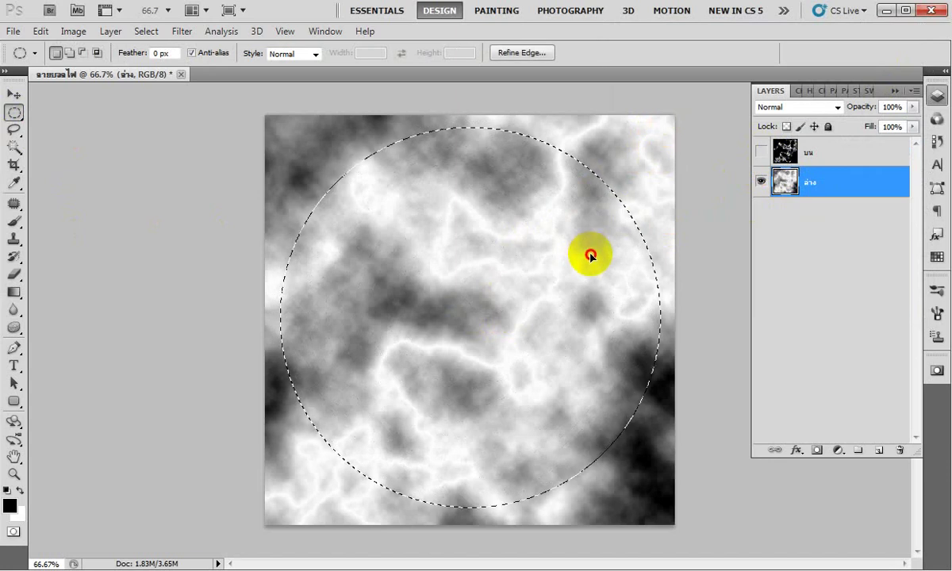
left_click(146, 31)
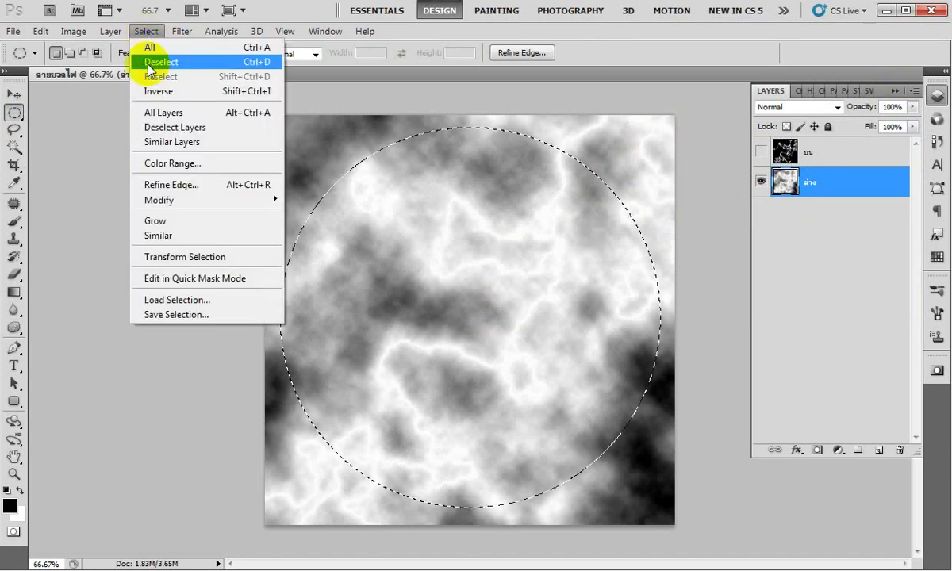
mouse_move(159, 200)
left_click(316, 215)
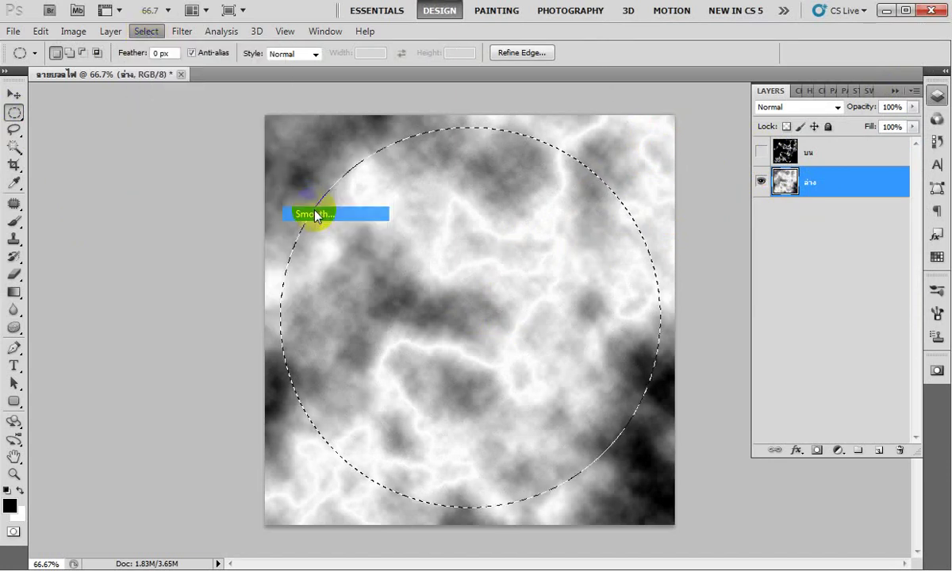
key("Return")
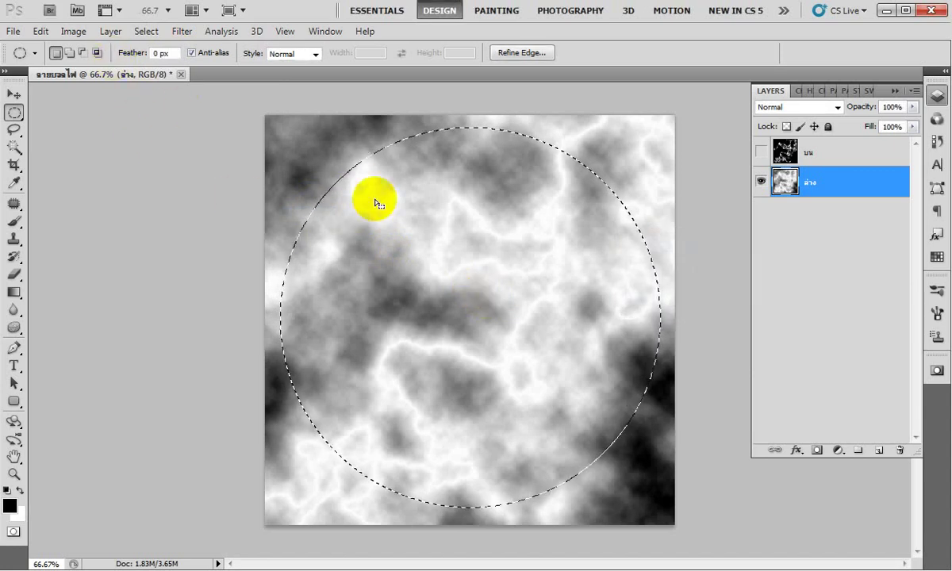
Copy and paste the circle of clouds onto a new Layer 1.
left_click(40, 31)
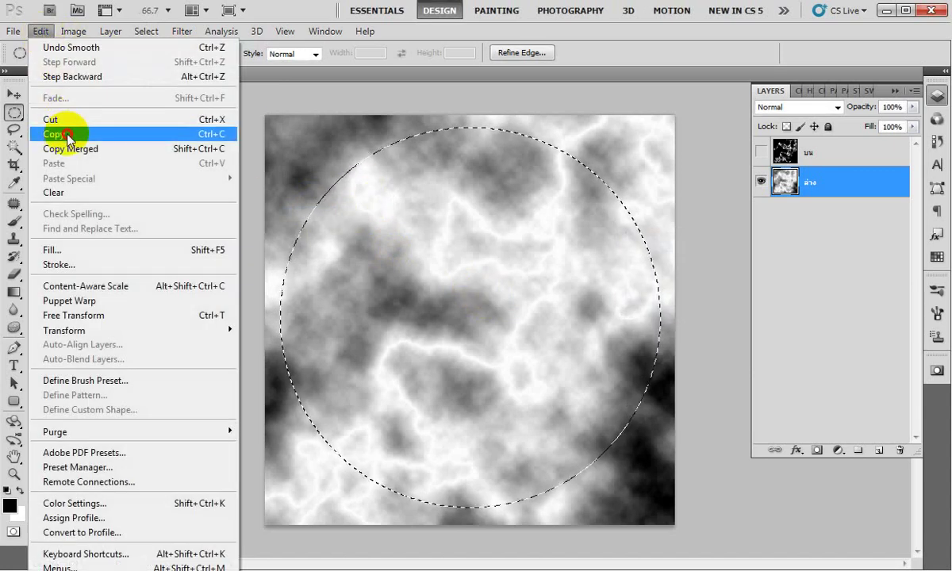
left_click(68, 137)
left_click(42, 32)
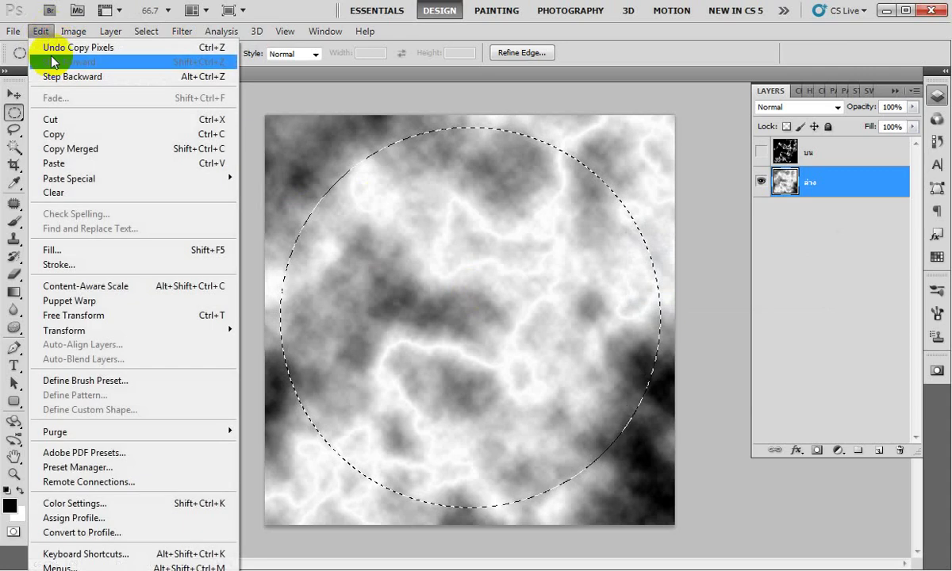
left_click(70, 165)
left_click(761, 213)
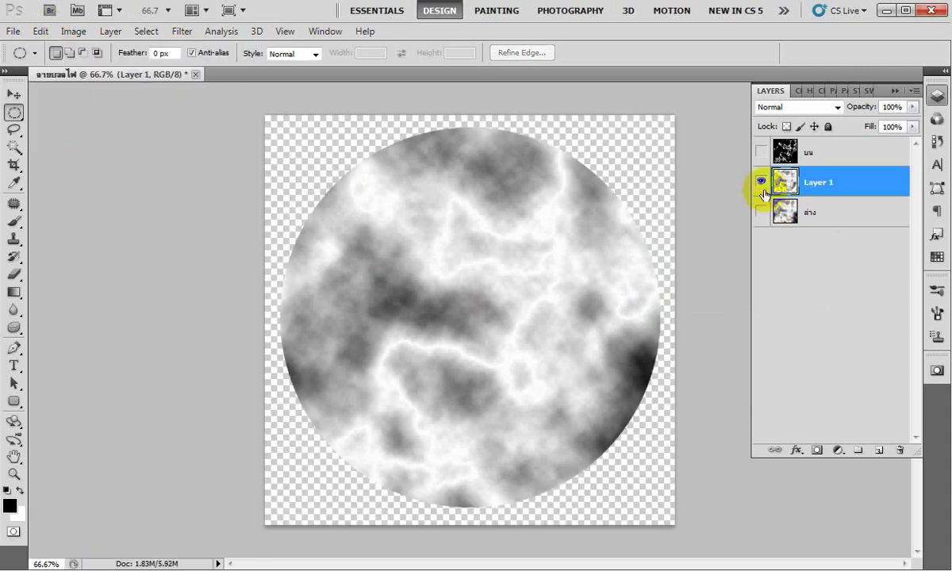
left_click(760, 181)
left_click(760, 181)
left_click(761, 212)
left_click(776, 179)
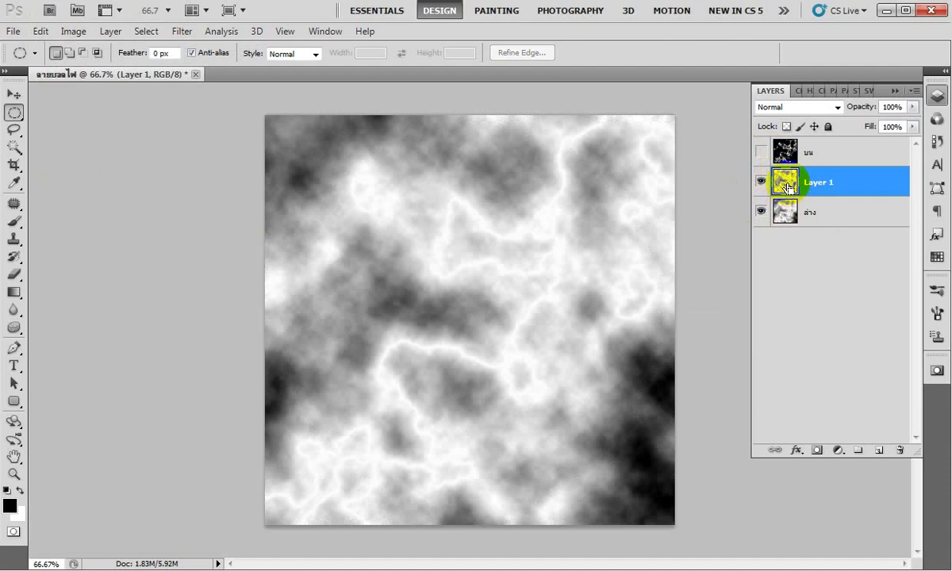
Load Layer 1 Transparency as the circular selection.
left_click(146, 31)
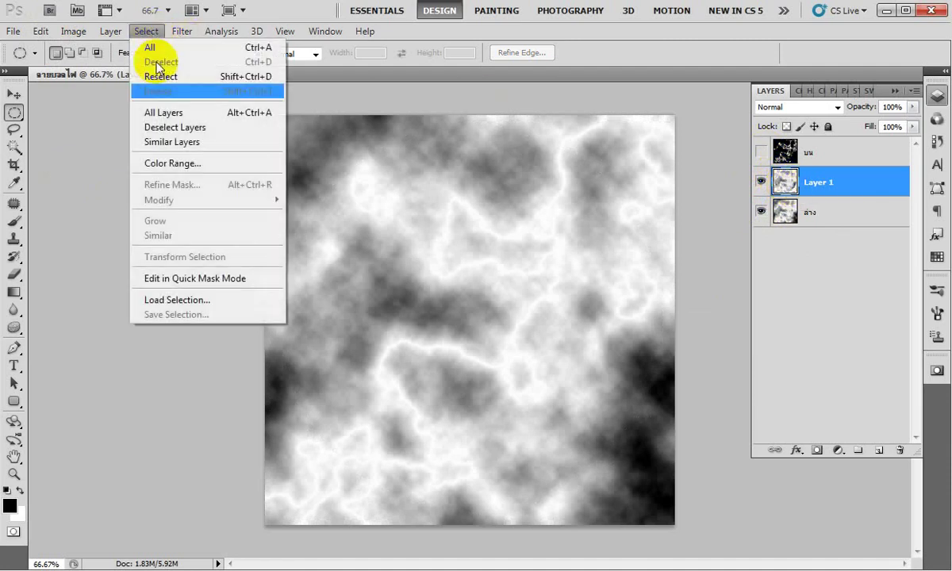
left_click(184, 298)
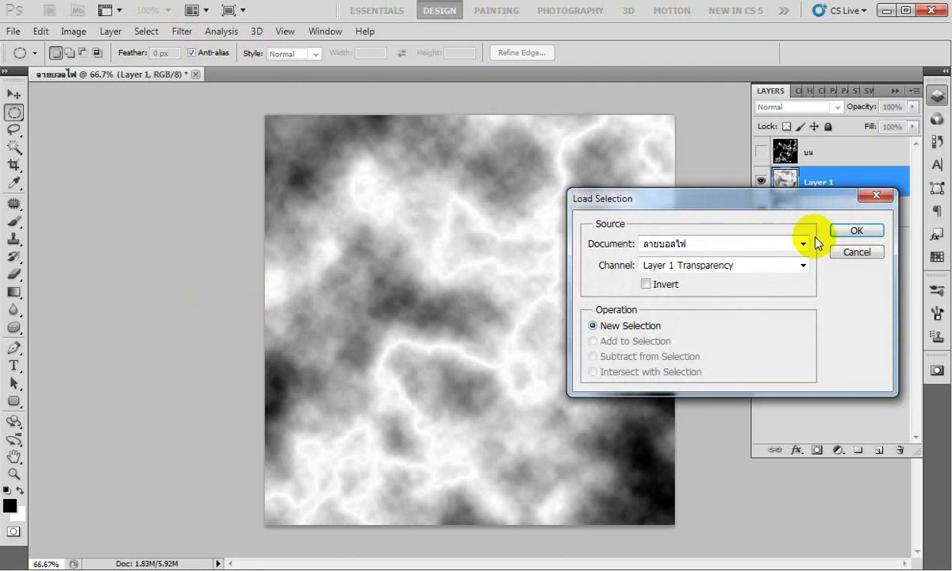
left_click(766, 266)
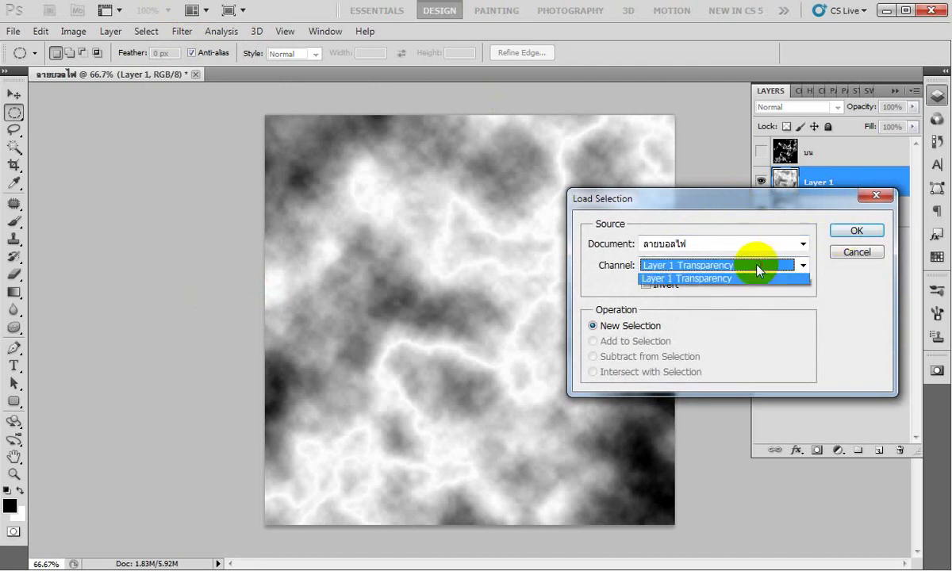
left_click(718, 276)
left_click(845, 232)
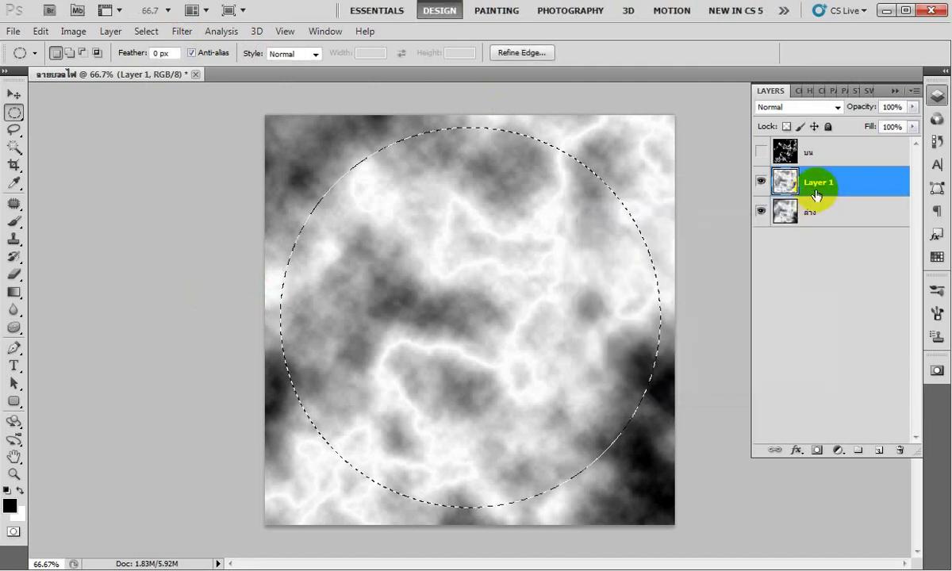
Show the บน layer and delete everything outside the circle on it.
left_click(806, 152)
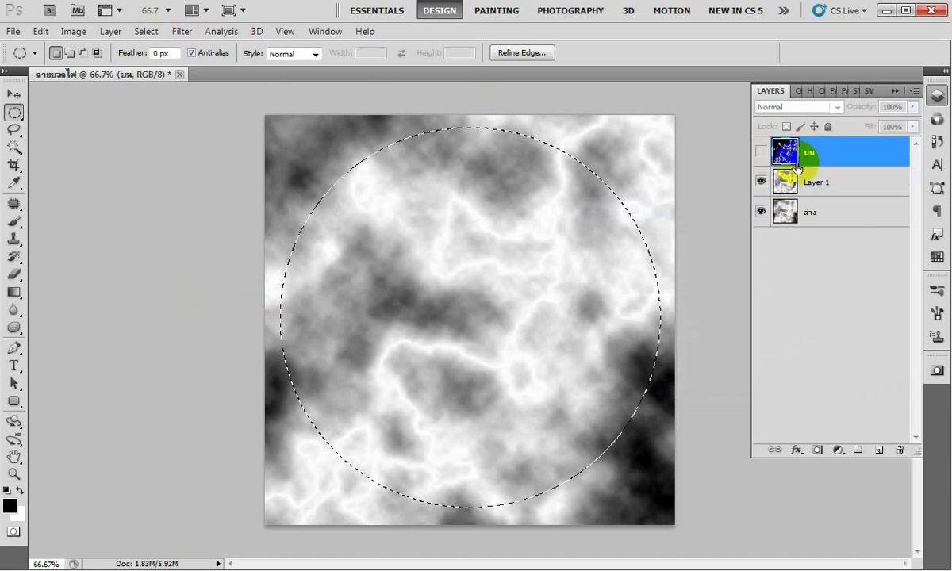
left_click(761, 151)
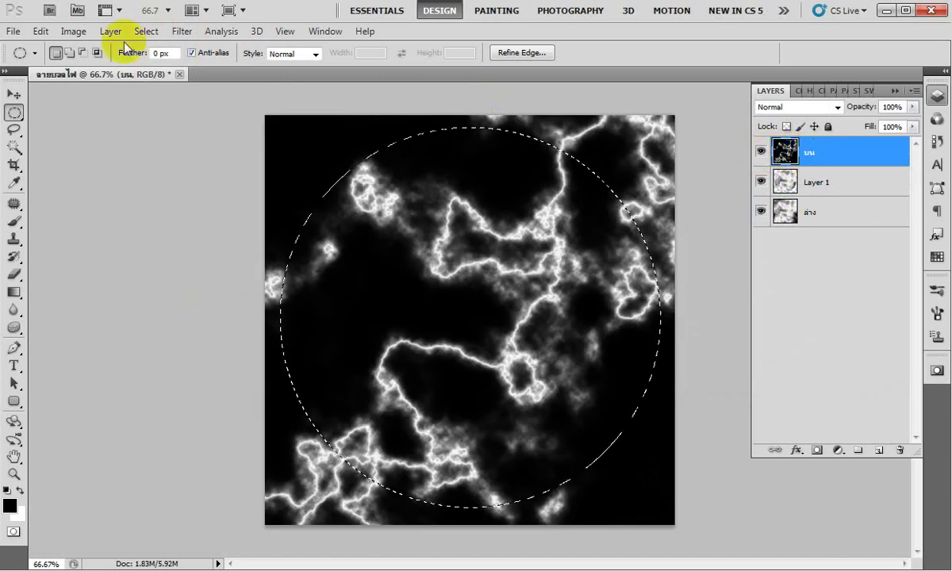
left_click(144, 30)
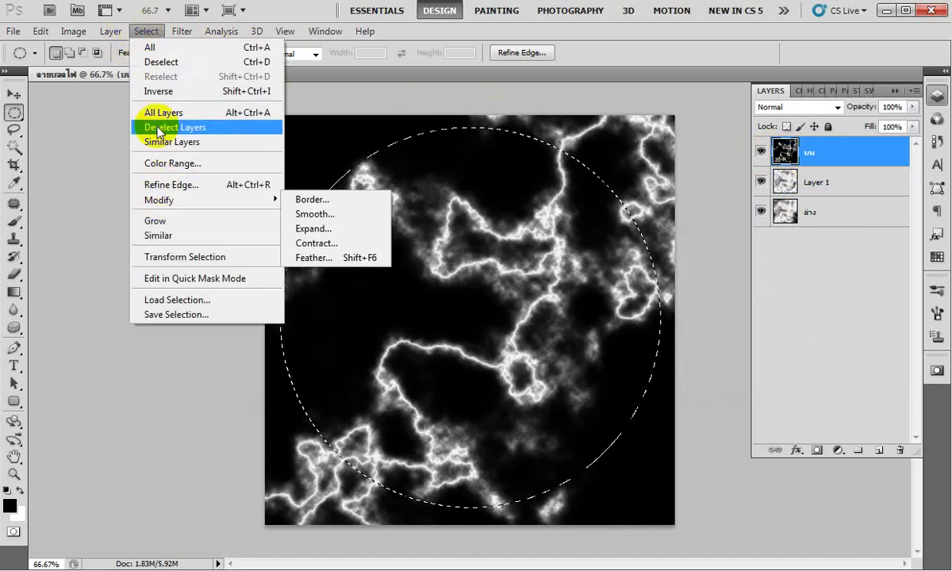
left_click(159, 91)
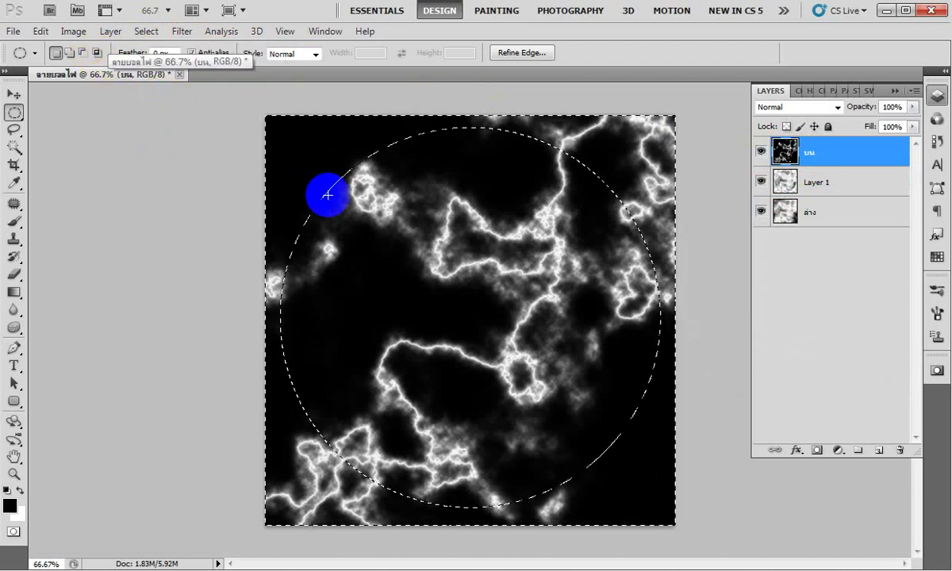
key("Delete")
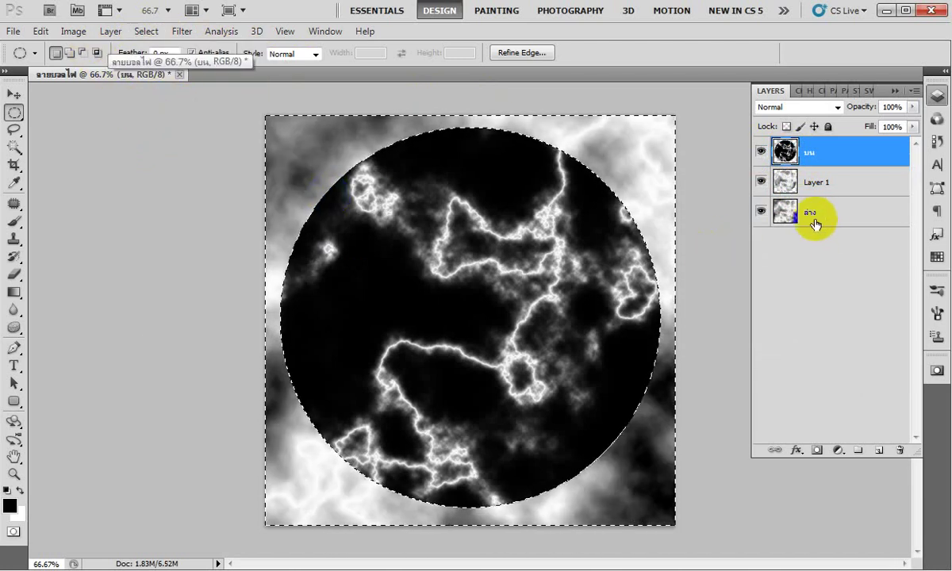
Delete the clouds outside the circle on ล่าง, then reselect the circle.
left_click(809, 214)
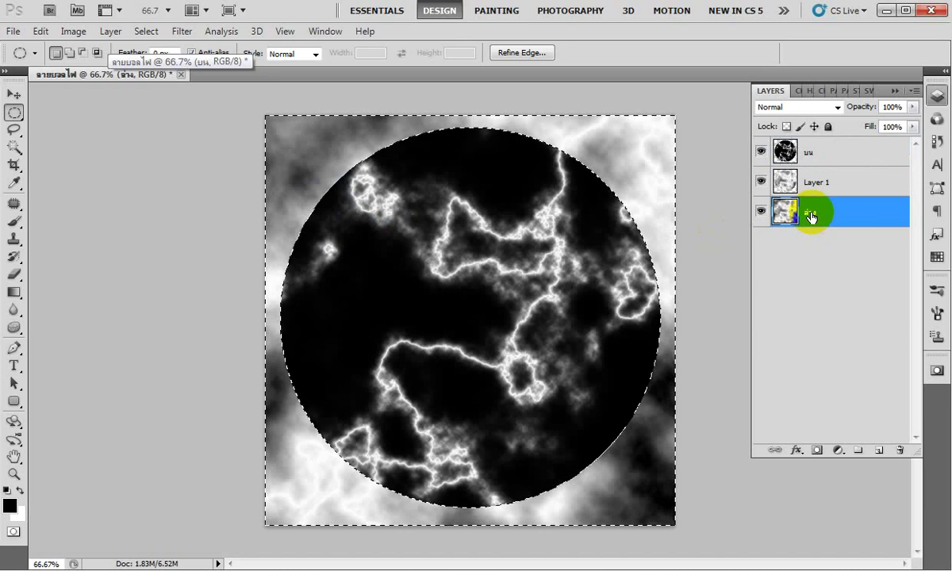
key("Delete")
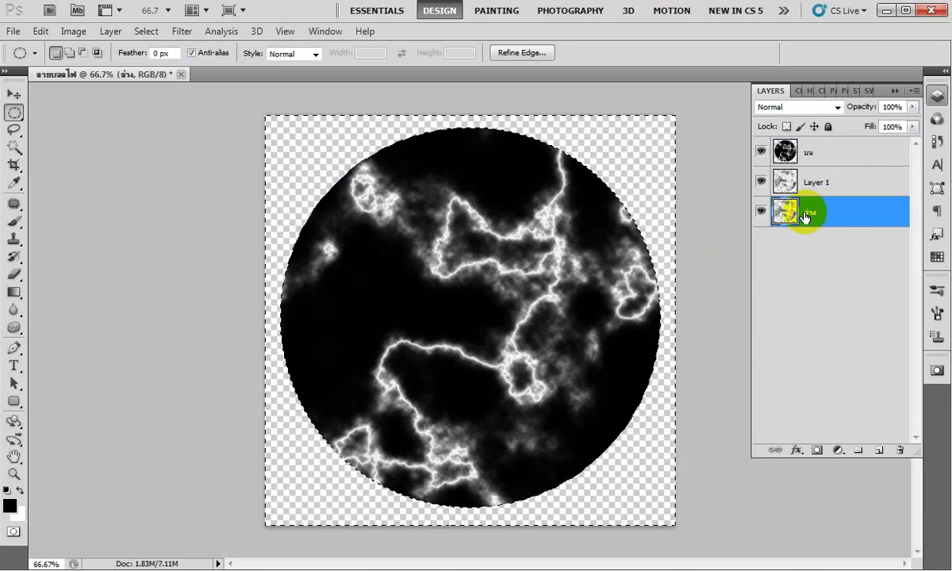
left_click(146, 31)
left_click(159, 91)
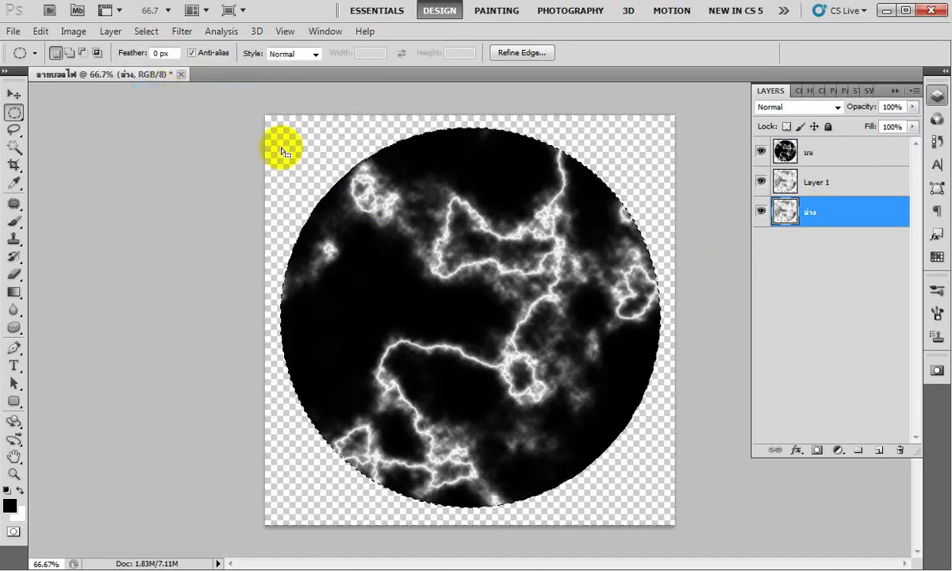
Hide ล่าง and apply Spherize to the circle on Layer 1.
left_click(762, 212)
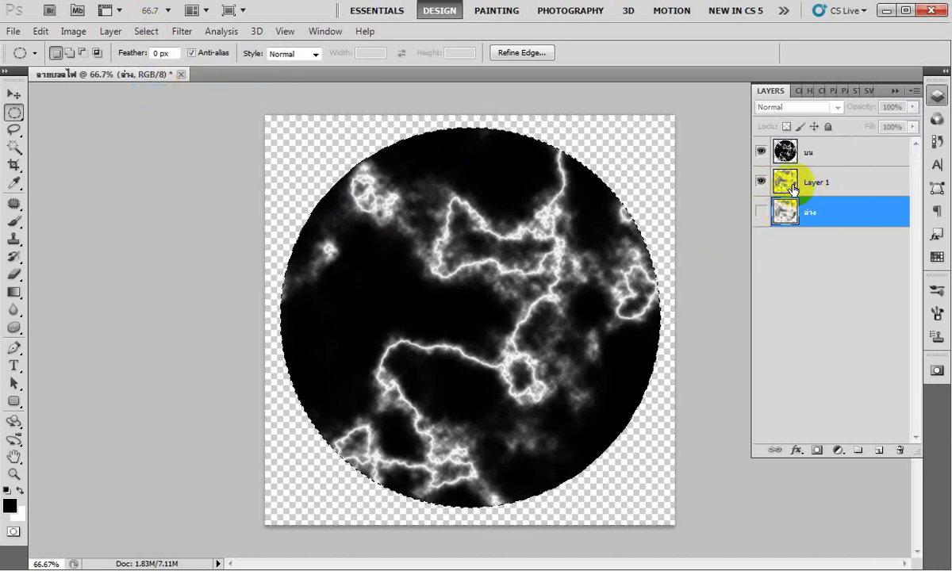
left_click(808, 182)
left_click(760, 153)
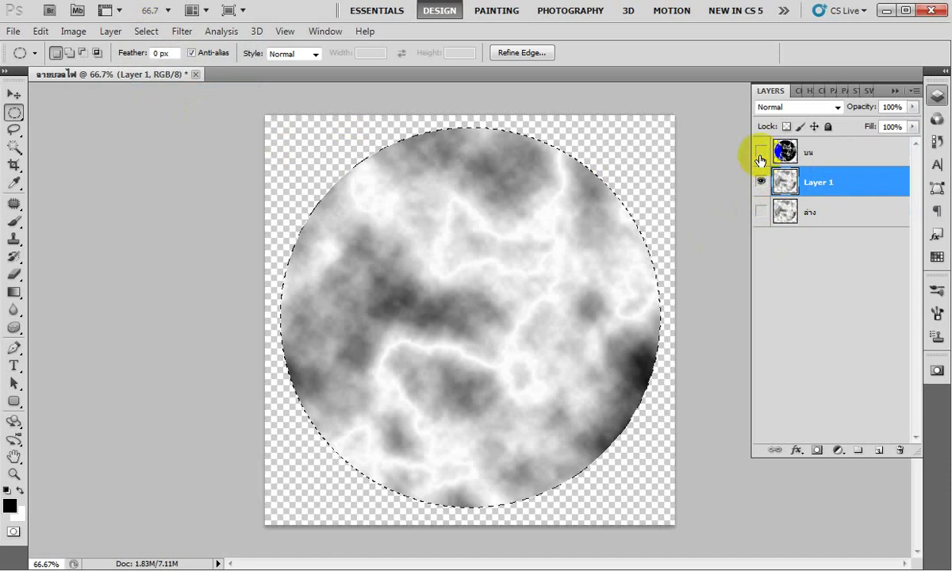
left_click(760, 153)
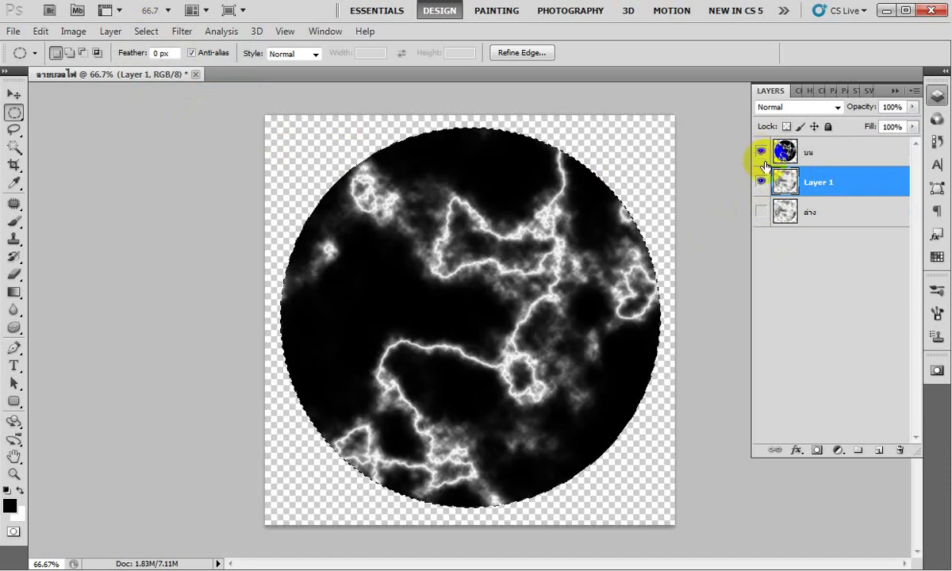
left_click(182, 30)
mouse_move(196, 200)
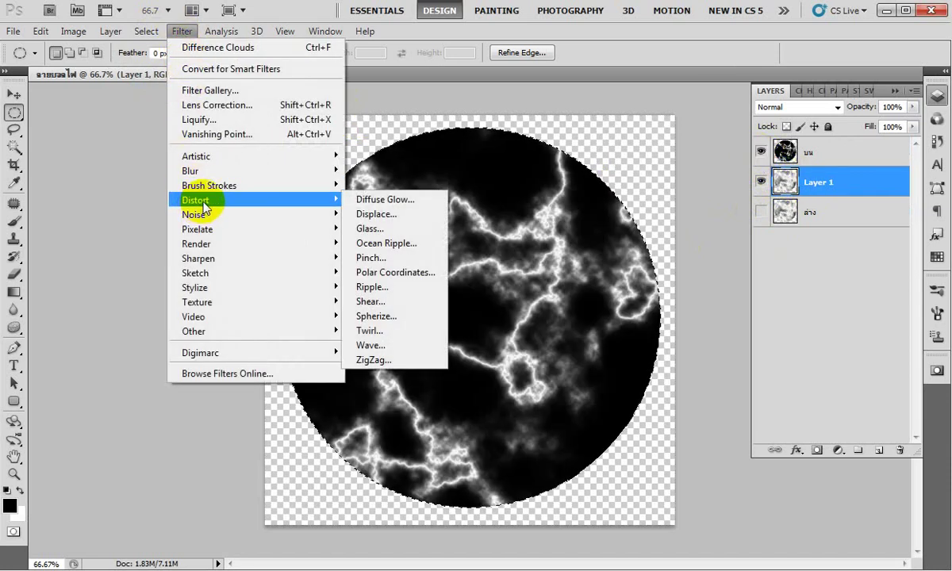
left_click(403, 317)
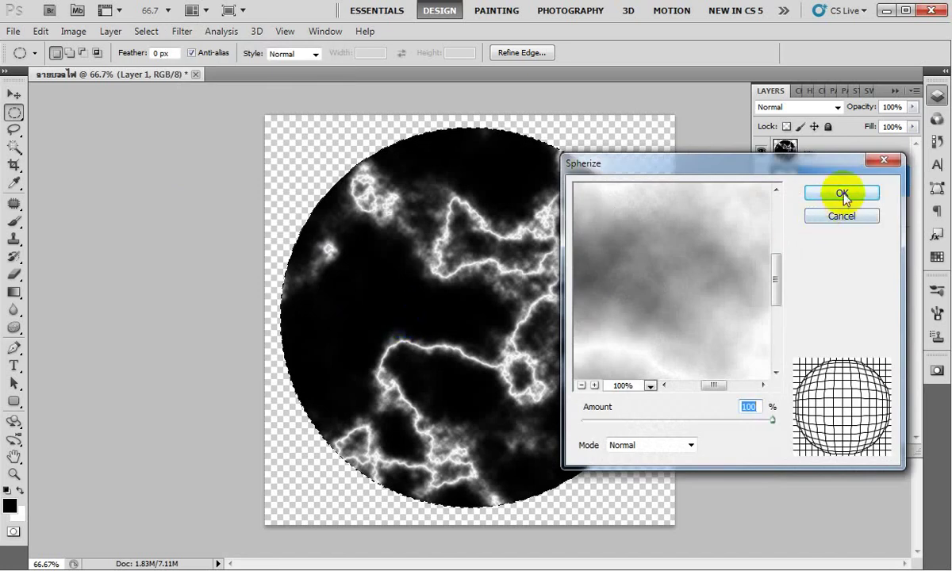
left_click(843, 194)
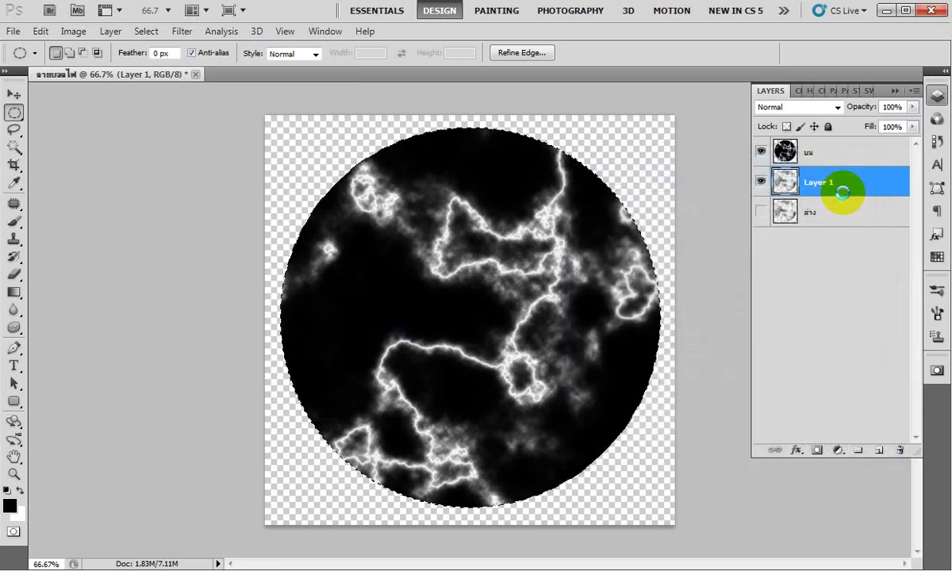
left_click(761, 151)
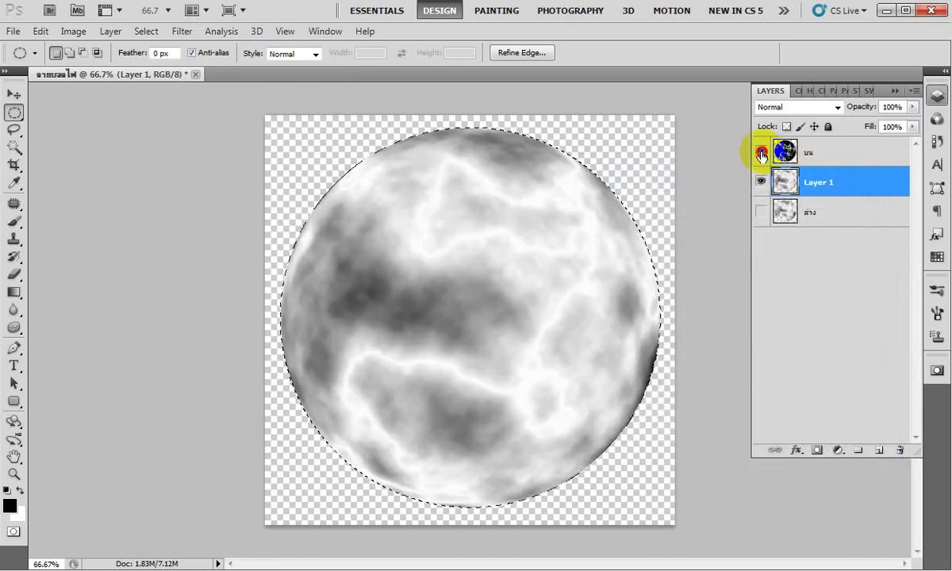
left_click(761, 152)
Apply Spherize again to the บน lightning layer.
left_click(810, 155)
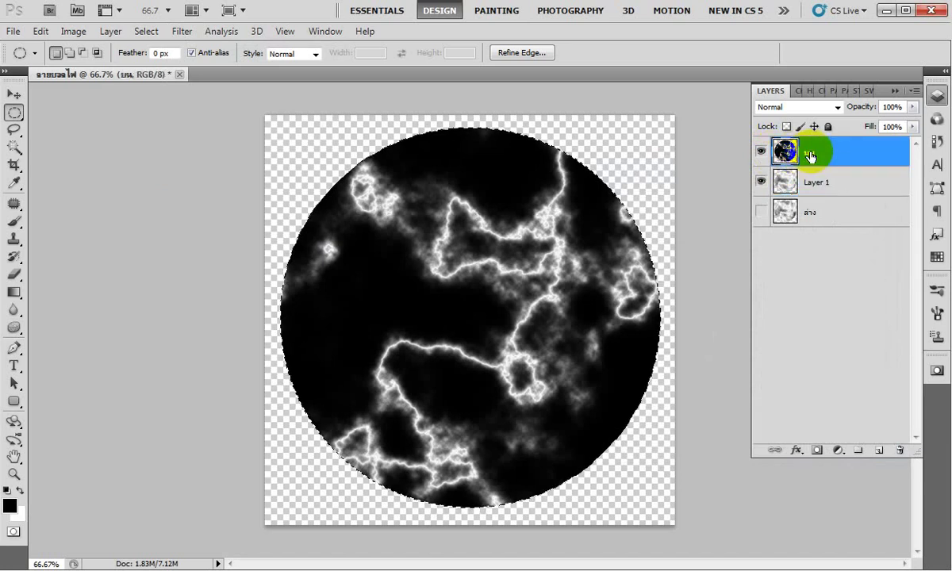
left_click(176, 31)
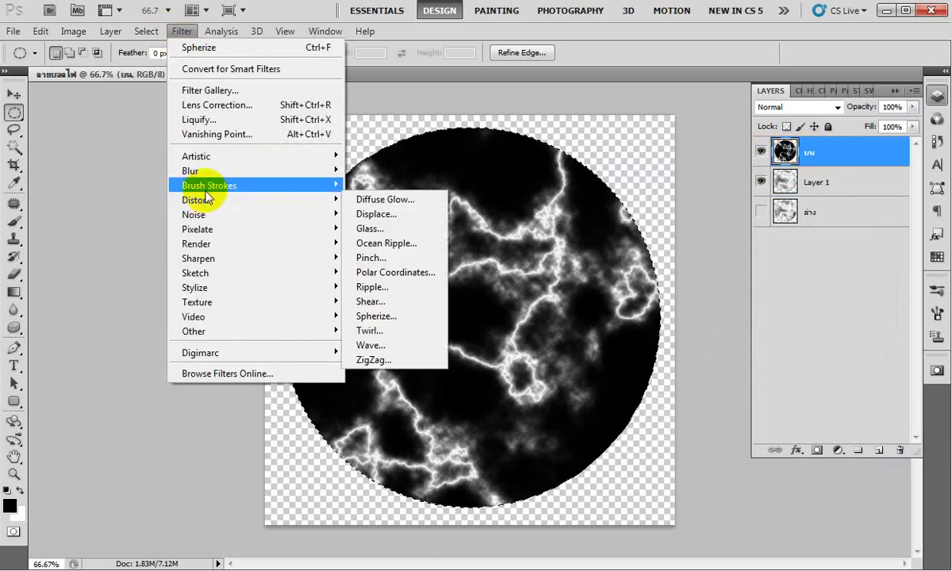
left_click(200, 46)
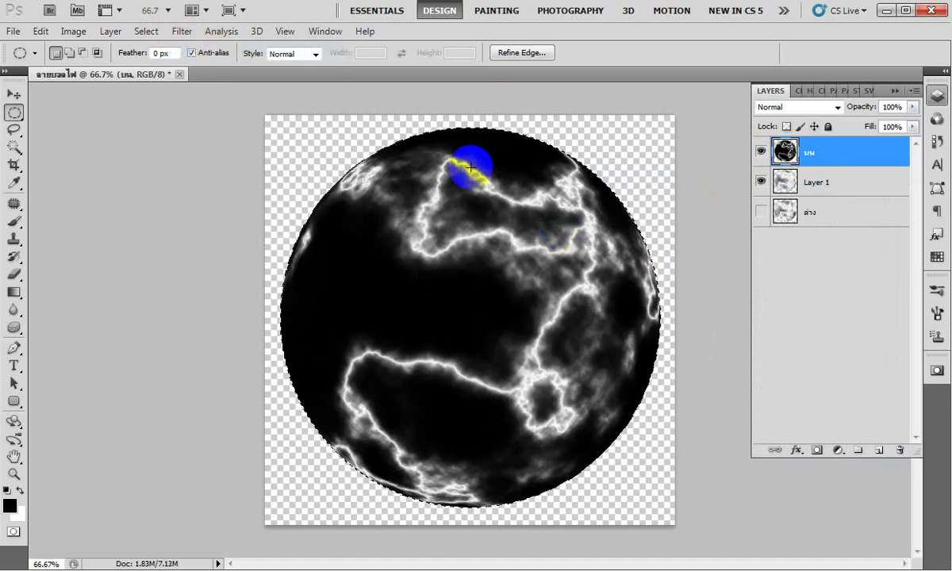
left_click_drag(136, 76, 145, 80)
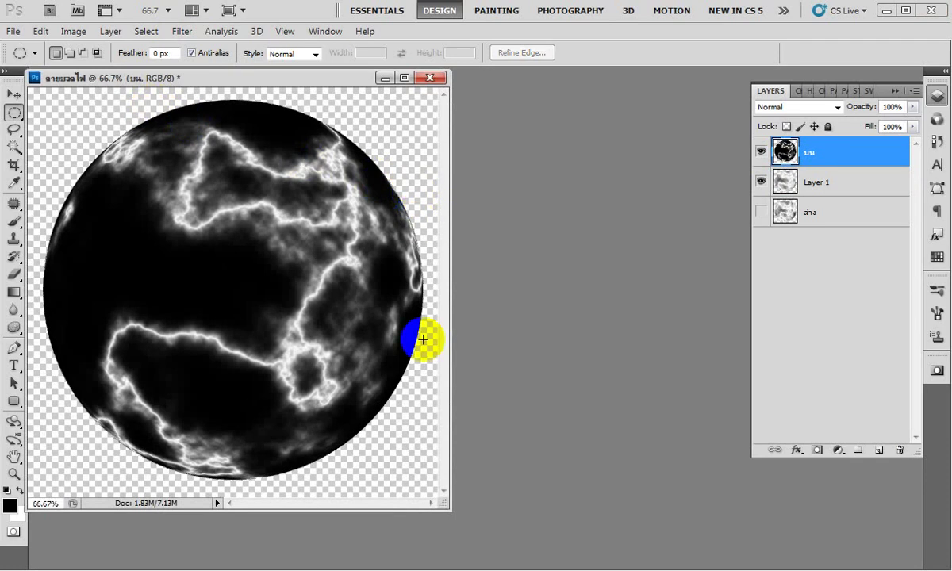
Enlarge the document window and set the บน layer's blend mode to Screen.
left_click_drag(448, 508, 571, 549)
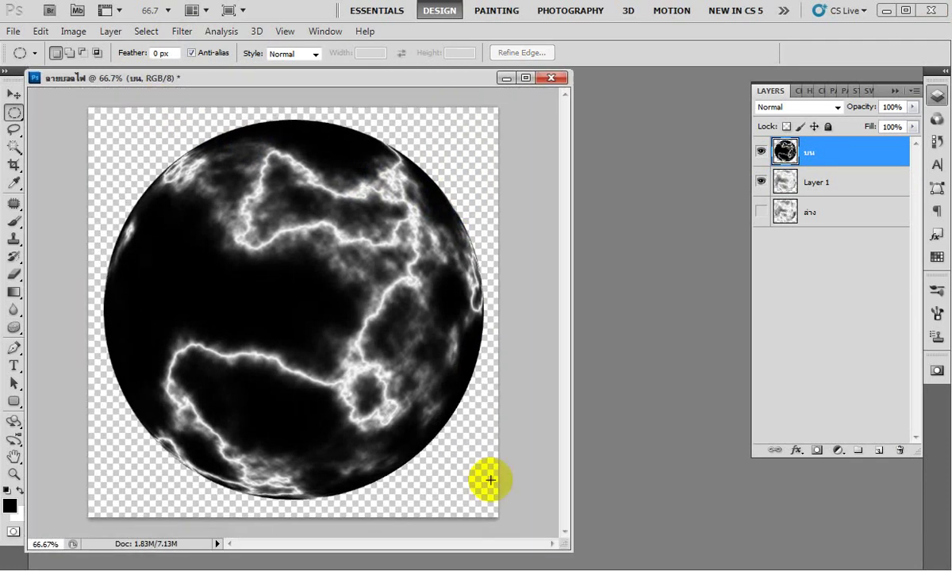
left_click(13, 94)
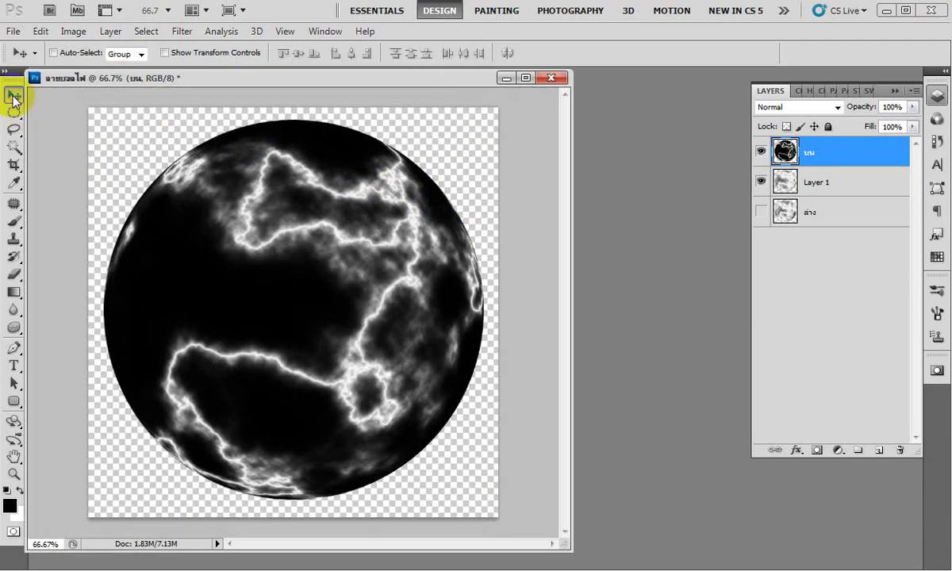
left_click(784, 109)
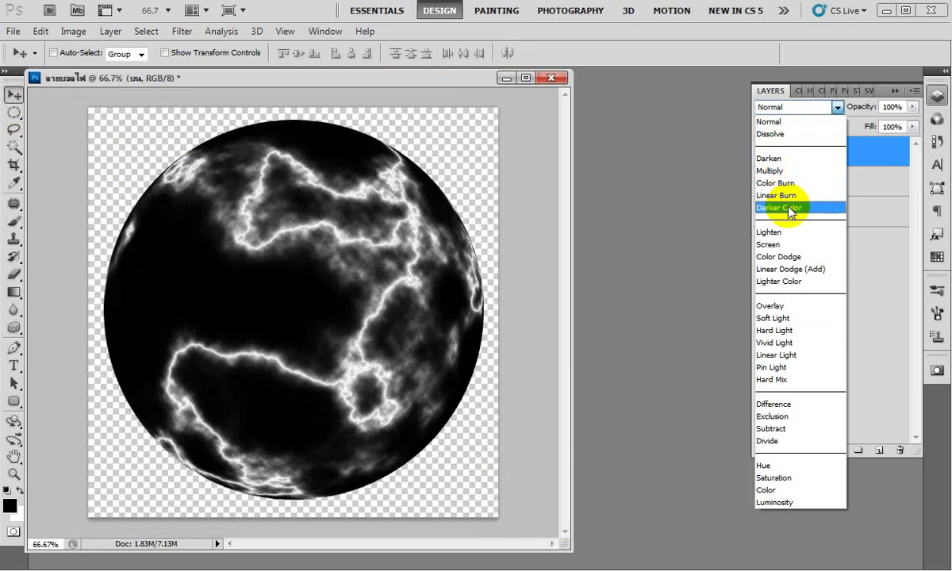
left_click(788, 248)
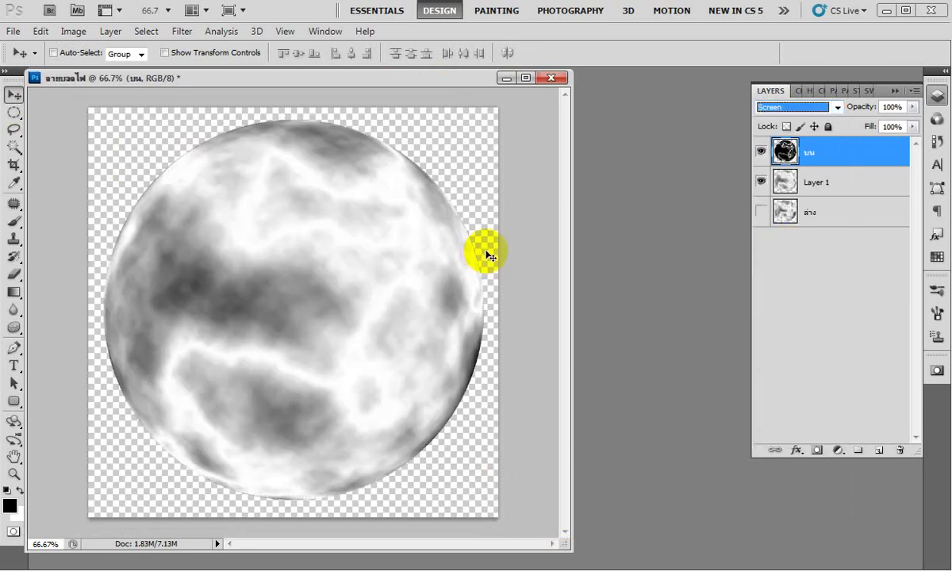
Rotate the บน layer about 73° with Free Transform.
key("ctrl+t")
mouse_move(504, 227)
left_mouse_down()
mouse_move(498, 361)
mouse_move(478, 436)
mouse_move(510, 385)
mouse_move(518, 322)
mouse_move(501, 425)
mouse_move(470, 450)
mouse_move(422, 461)
left_mouse_up()
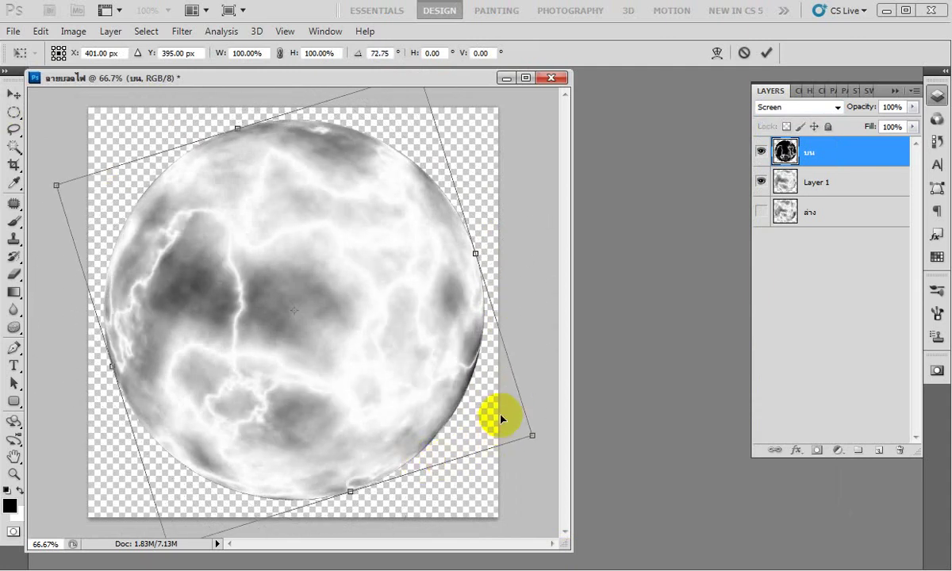
key("Return")
left_click(799, 190)
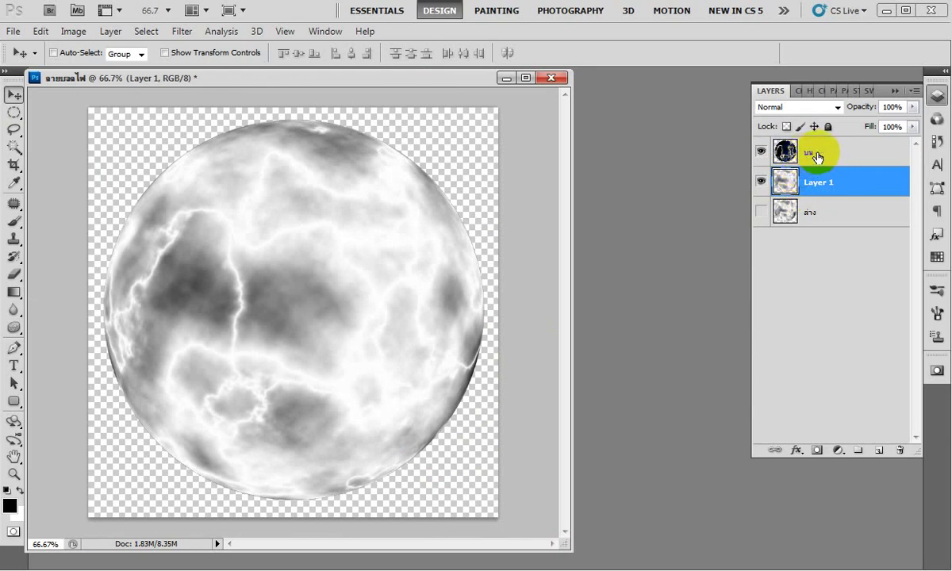
Merge Layer 1 and บน into a single sphere layer.
left_click(817, 157, "shift")
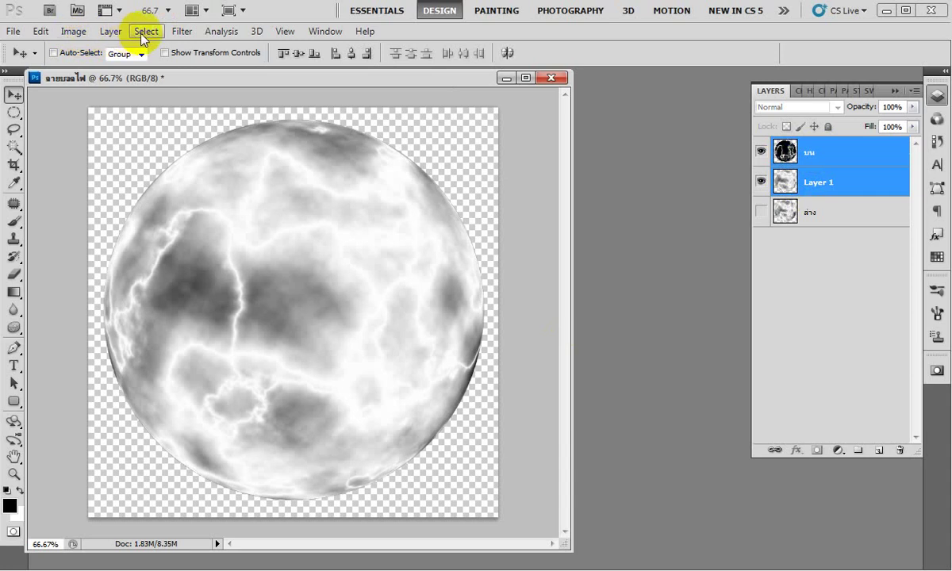
left_click(110, 31)
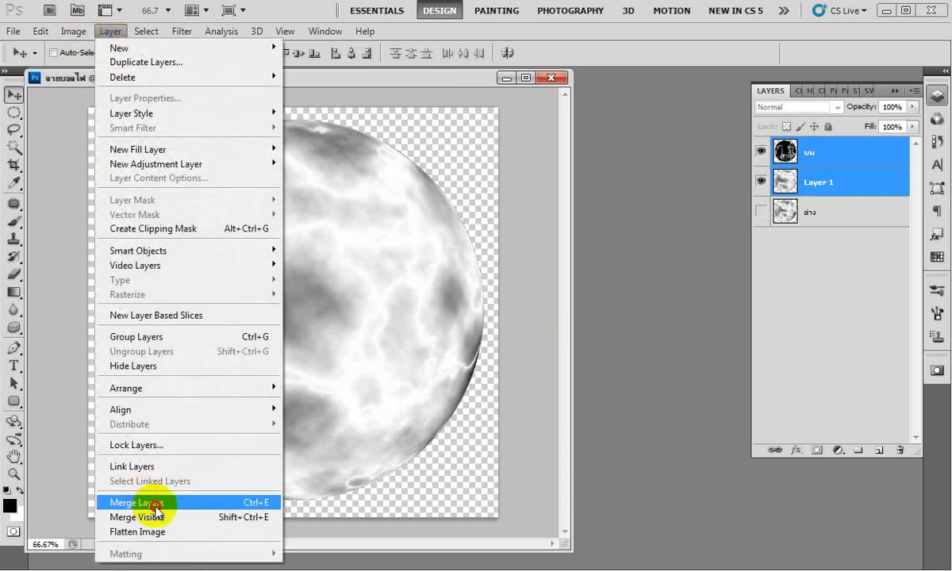
left_click(156, 504)
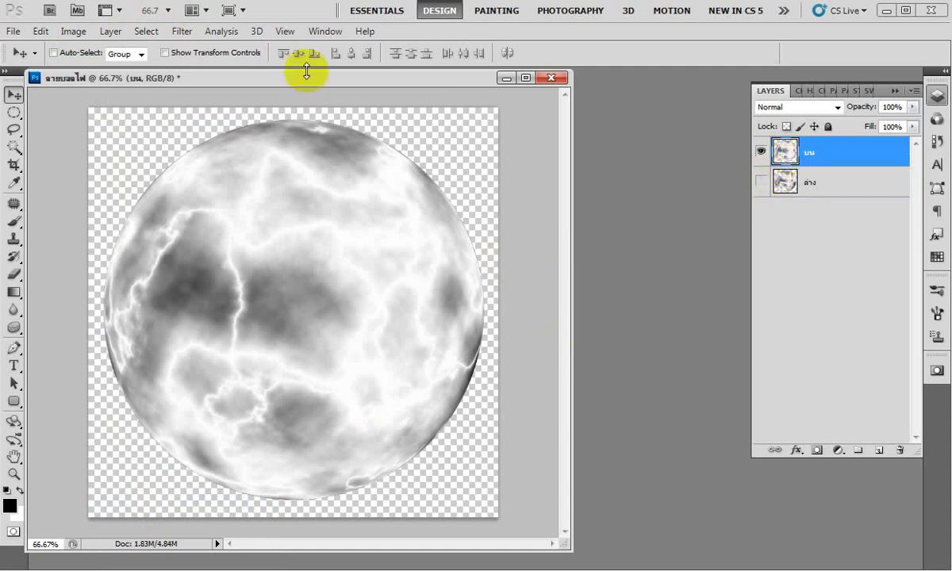
Load a selection outlining the merged sphere.
left_click(147, 33)
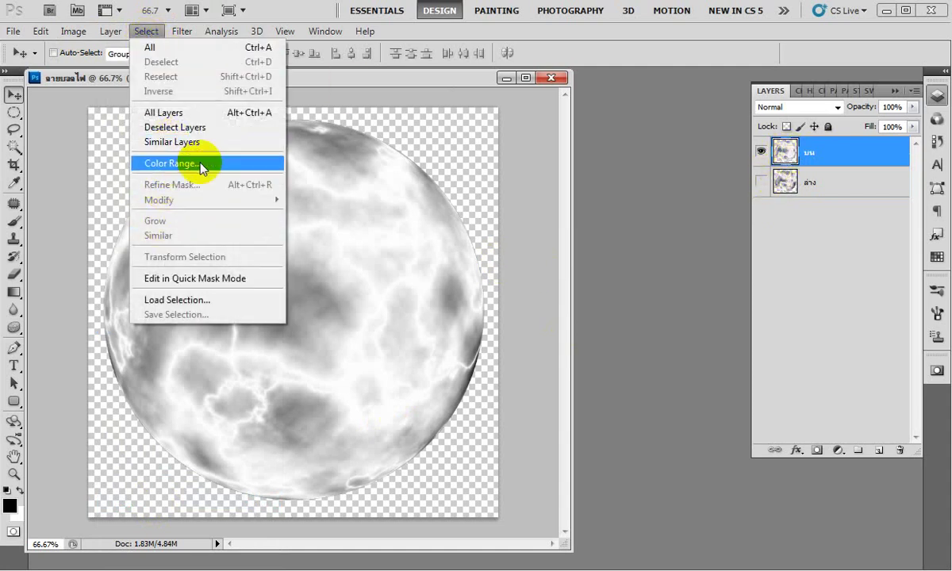
left_click(190, 300)
left_click(854, 231)
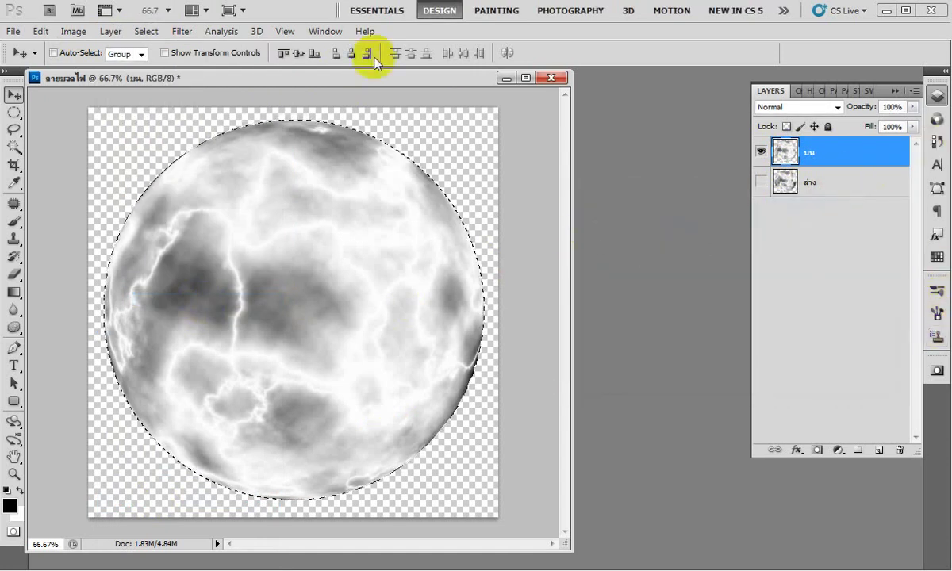
left_click(318, 36)
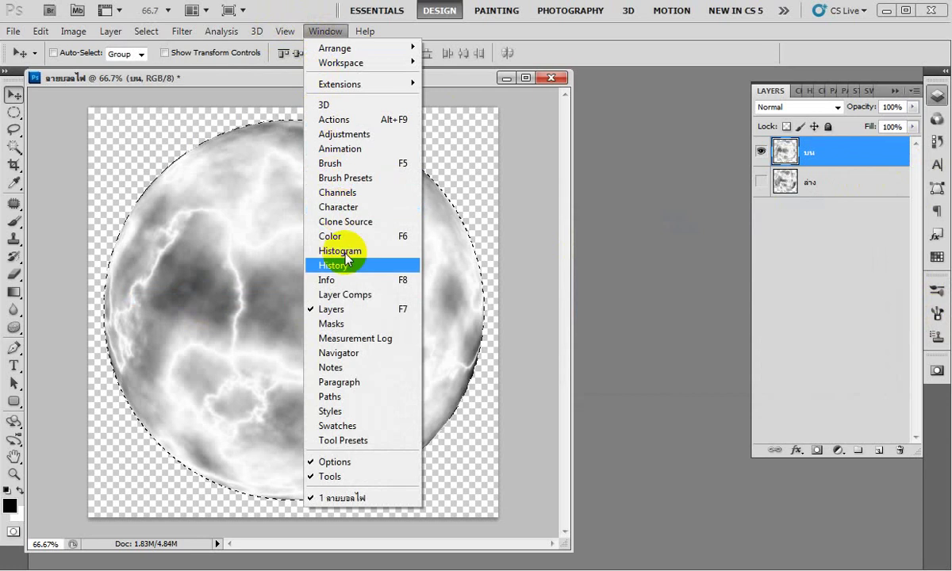
Make a work path from the sphere selection and save it as Path 1.
left_click(350, 403)
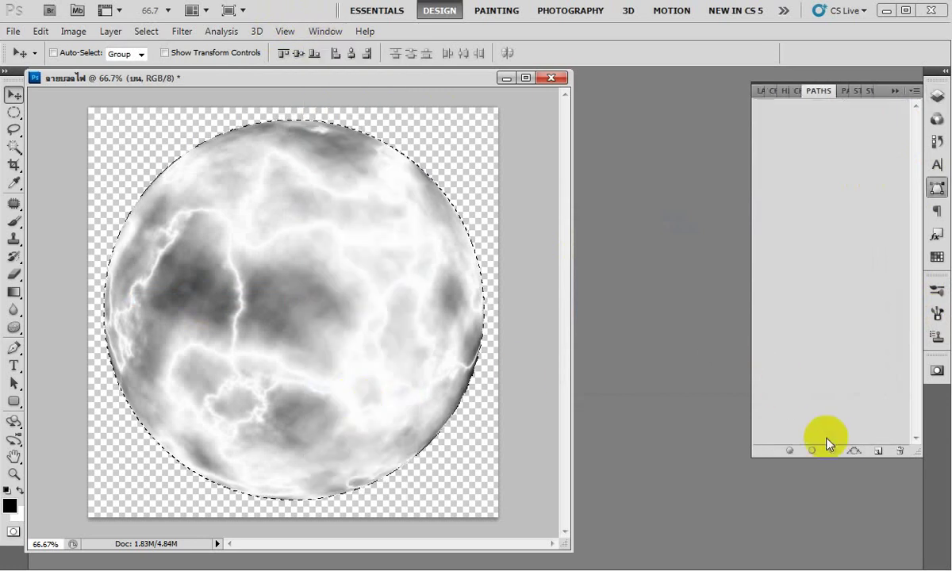
left_click(855, 451)
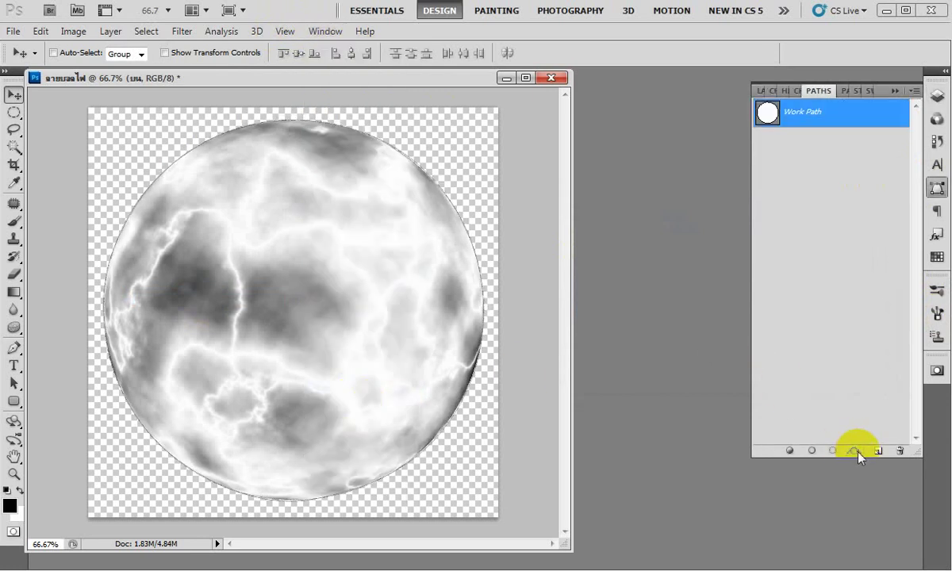
double_click(864, 119)
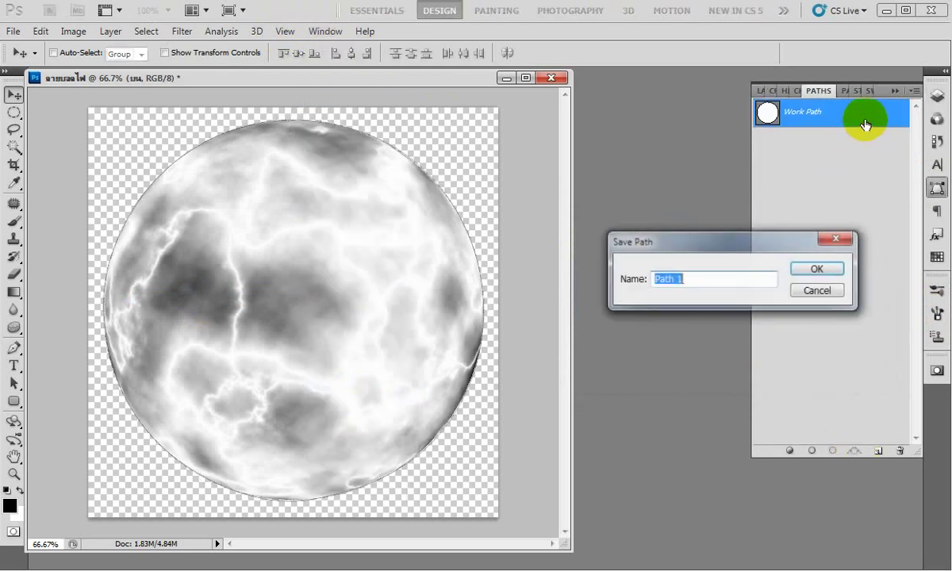
left_click(817, 272)
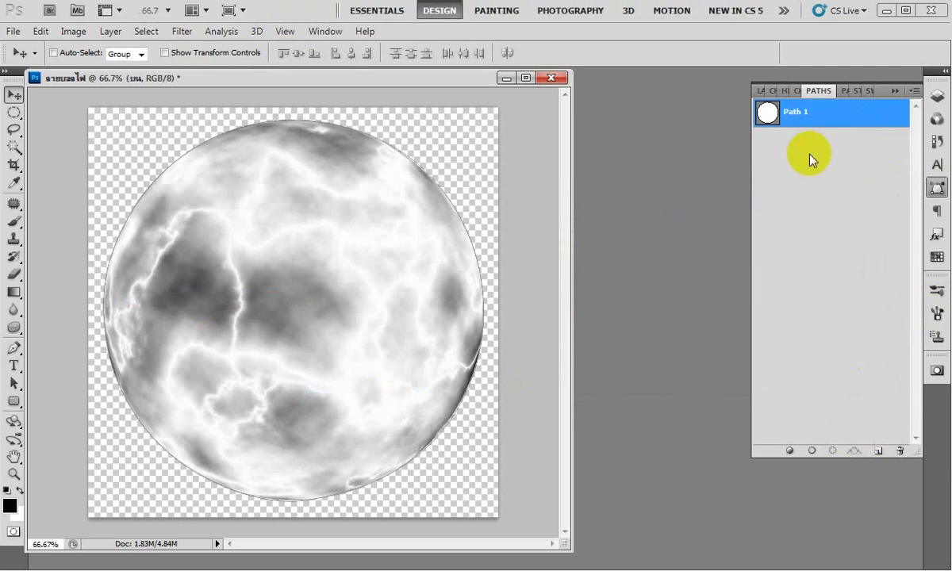
Deselect Path 1 and make the lower ล่าง layer visible.
left_click(760, 90)
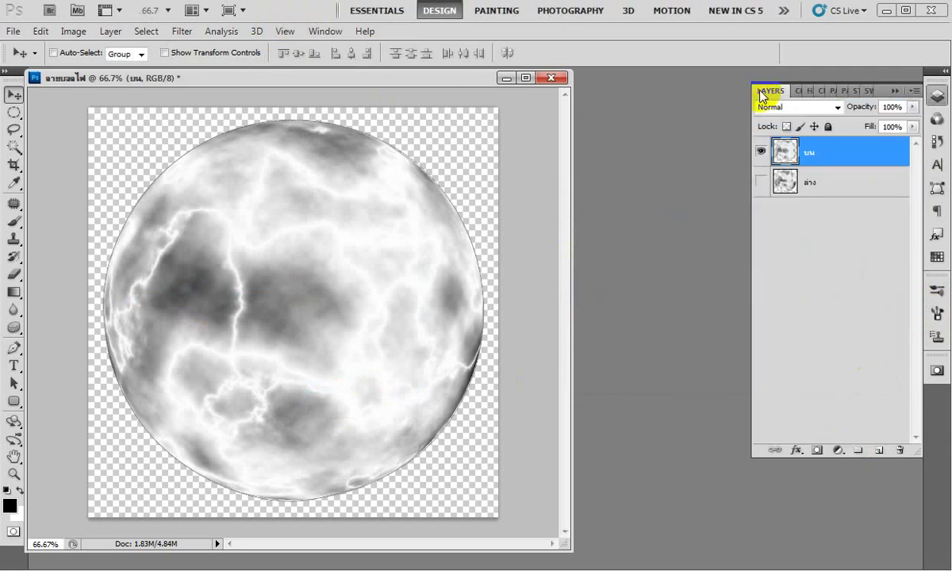
left_click(833, 90)
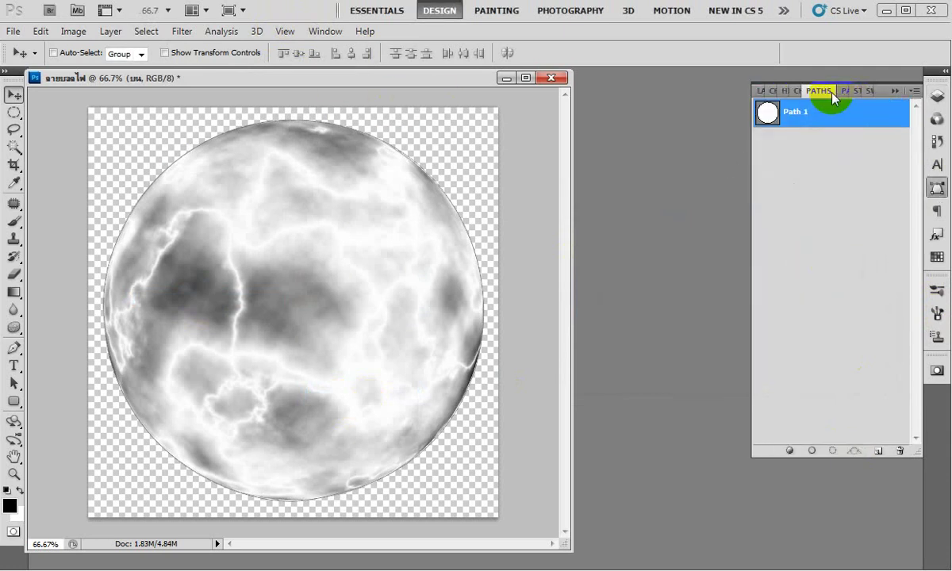
left_click(797, 176)
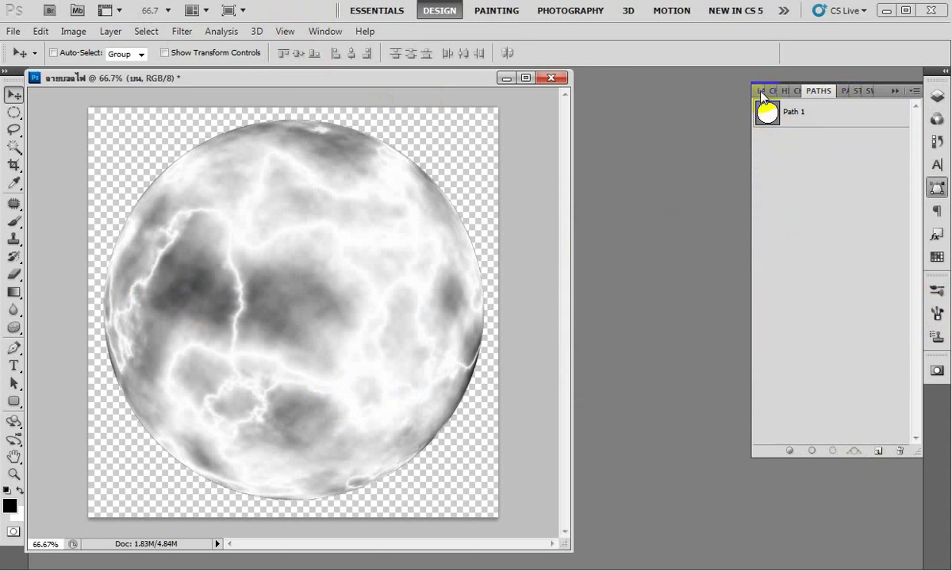
left_click(762, 92)
left_click(809, 187)
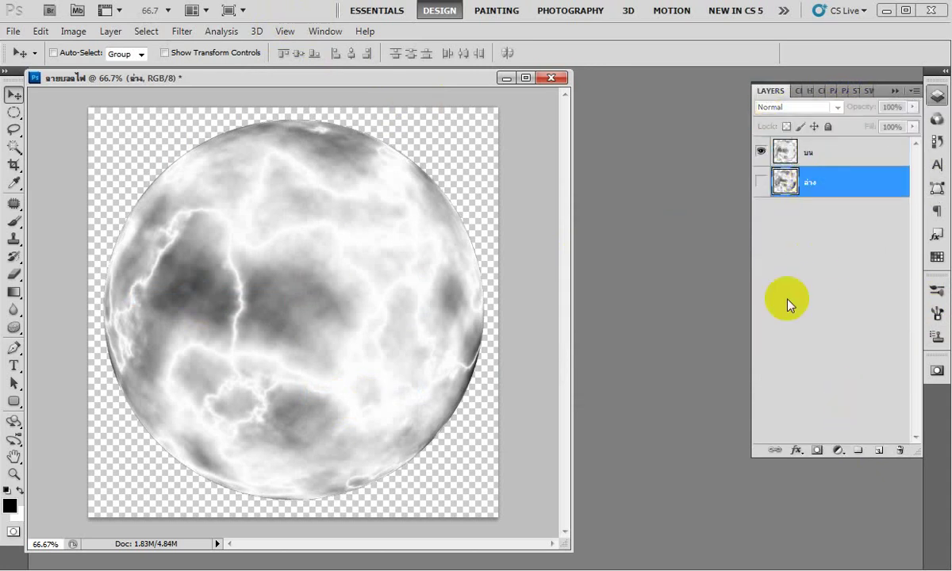
left_click(760, 184)
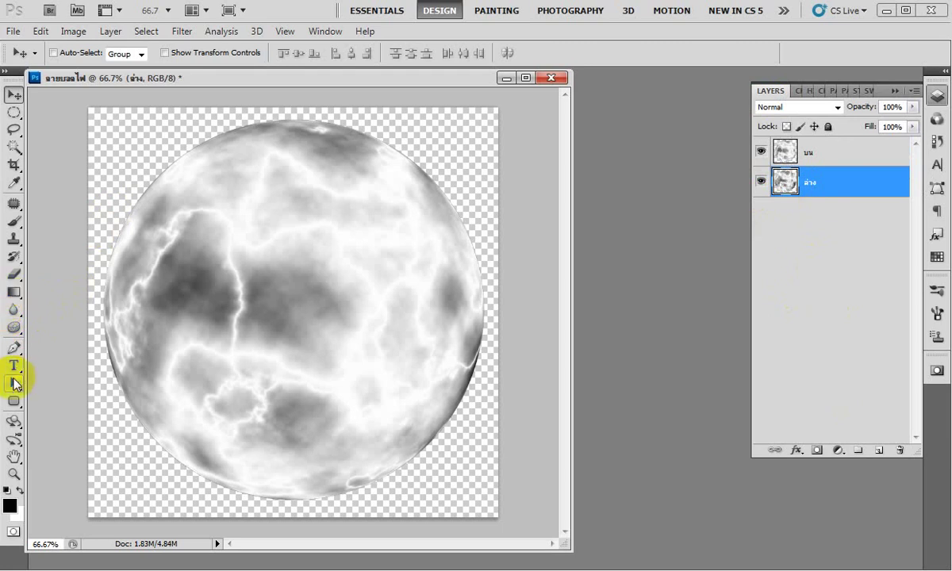
Paint-bucket the area around the sphere and the lower layer's cloud regions black.
left_click_drag(16, 296, 38, 315)
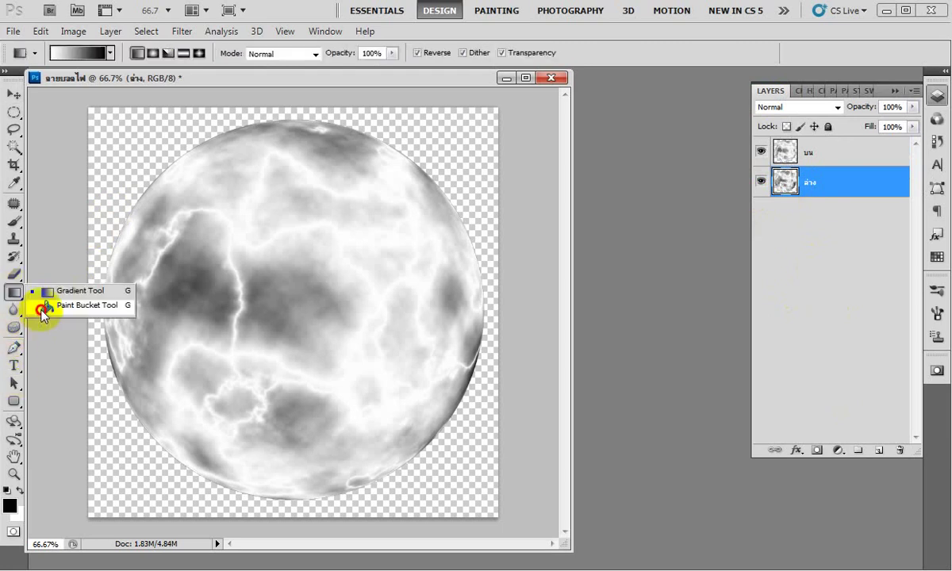
left_click(102, 170)
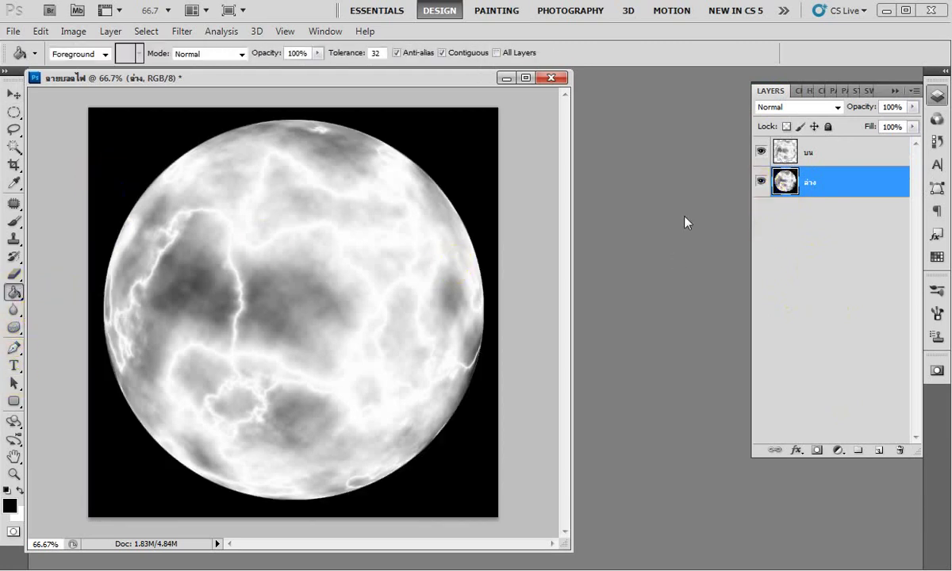
left_click(761, 151)
left_click(271, 275)
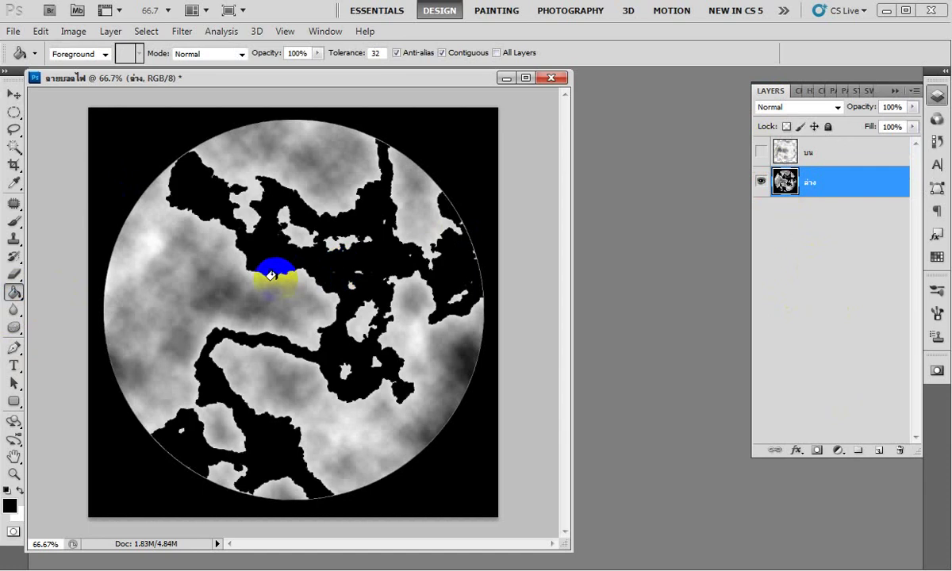
left_click(181, 276)
left_click(163, 248)
left_click(280, 156)
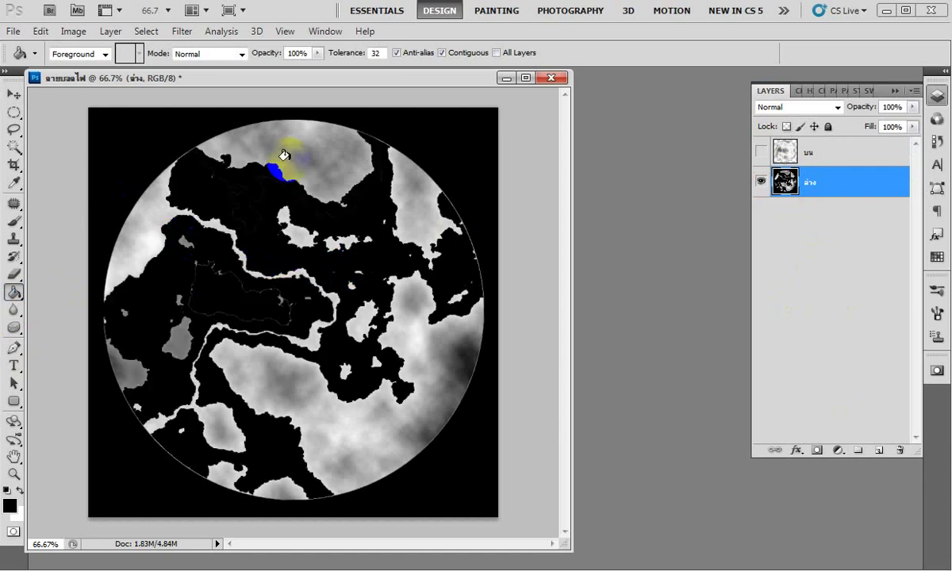
left_click(355, 321)
left_click(353, 401)
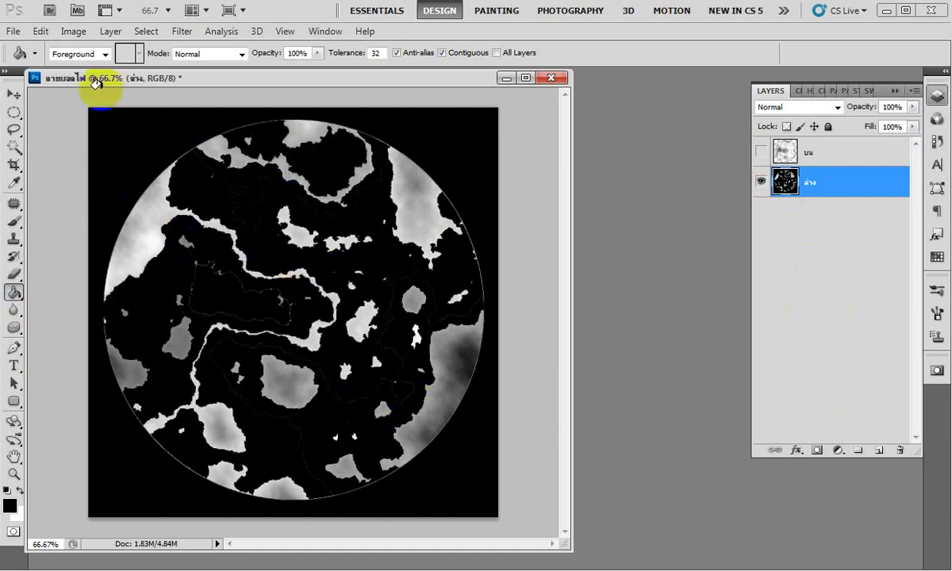
Fill the rest of ล่าง black, then show and select the marbled บน layer.
left_click(187, 109)
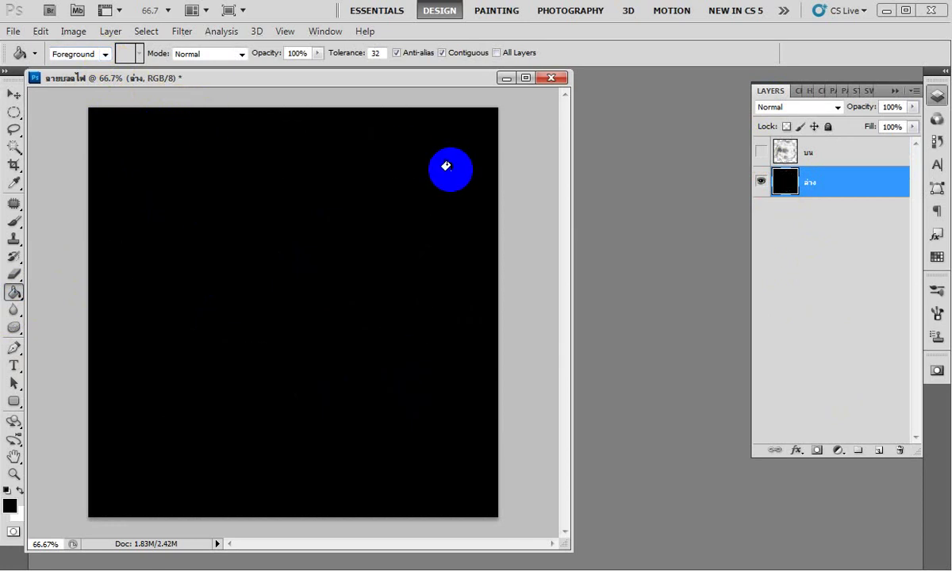
left_click(760, 150)
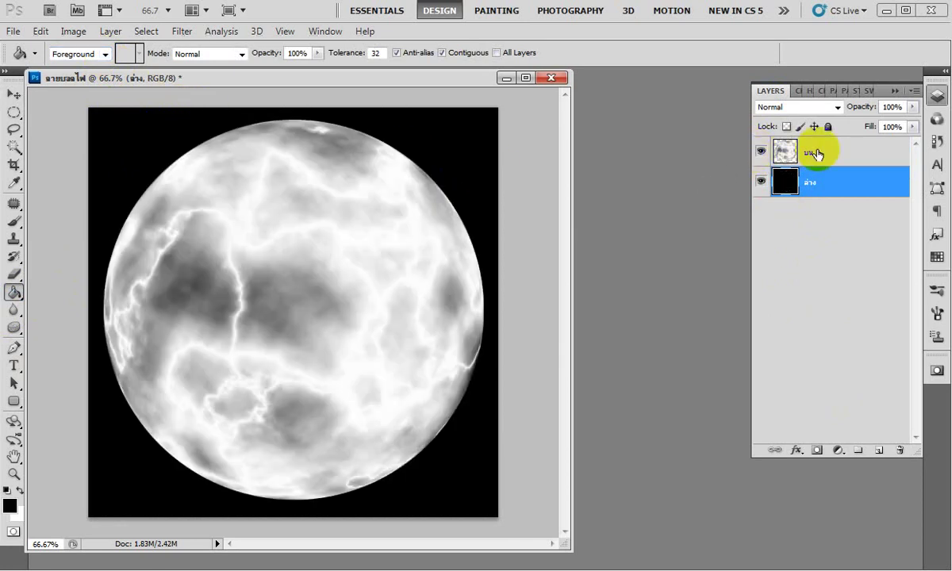
left_click(816, 149)
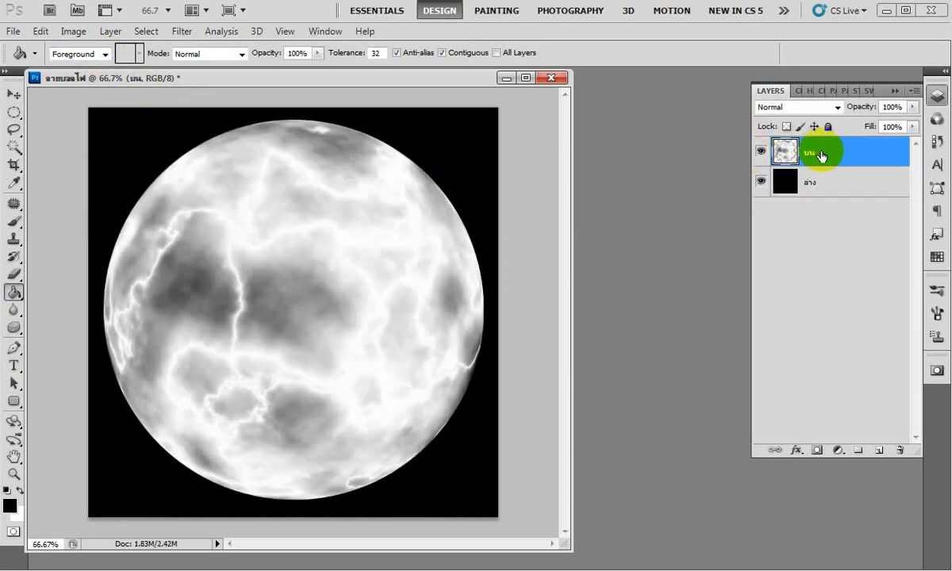
Convert to Grayscale (merge layers, discard colour), then to Indexed Color, flattening the image.
left_click(74, 31)
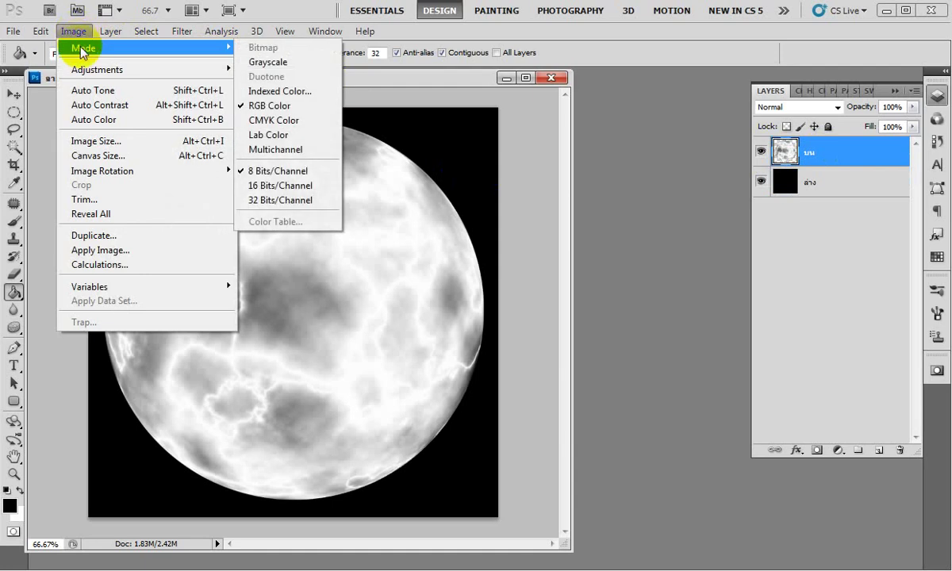
mouse_move(84, 48)
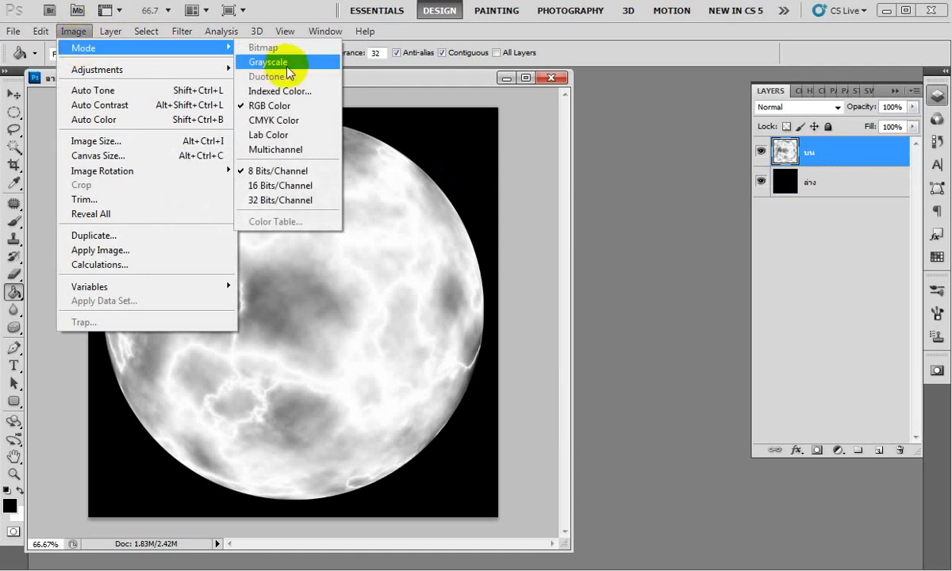
left_click(287, 70)
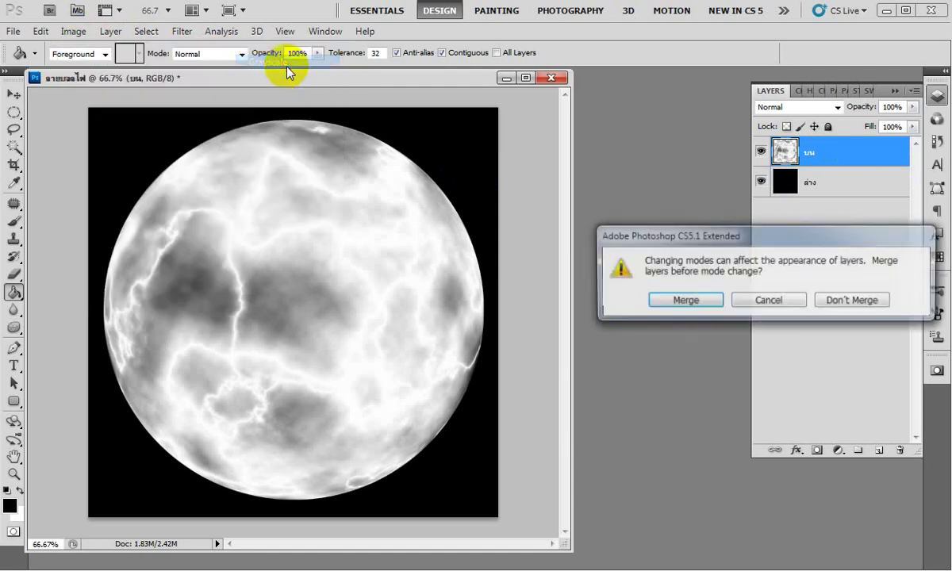
left_click(685, 301)
left_click(681, 319)
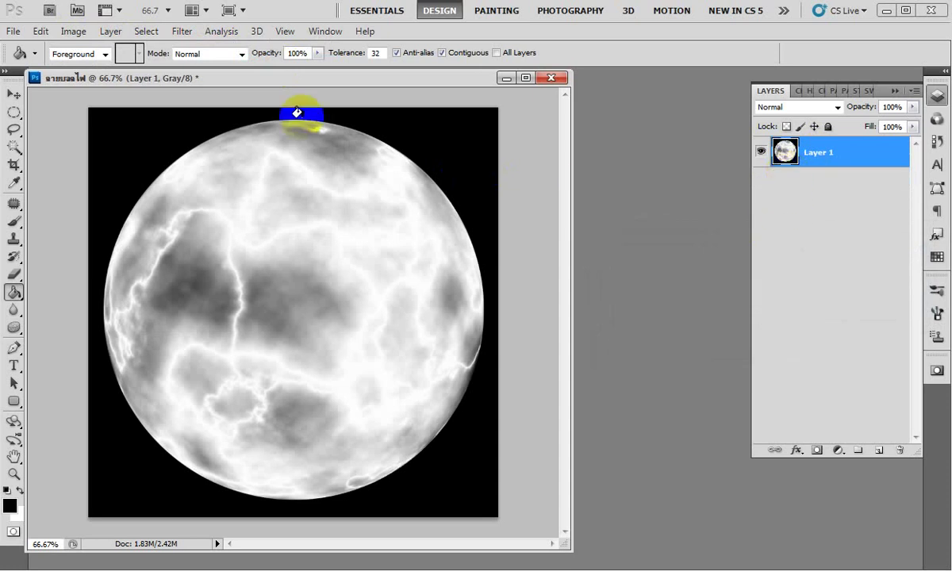
left_click(73, 31)
mouse_move(83, 49)
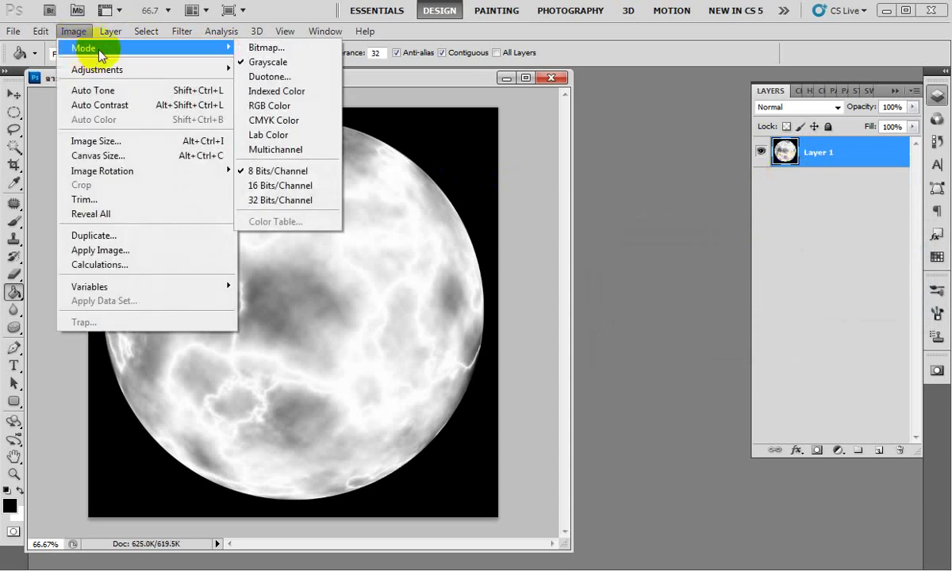
left_click(296, 92)
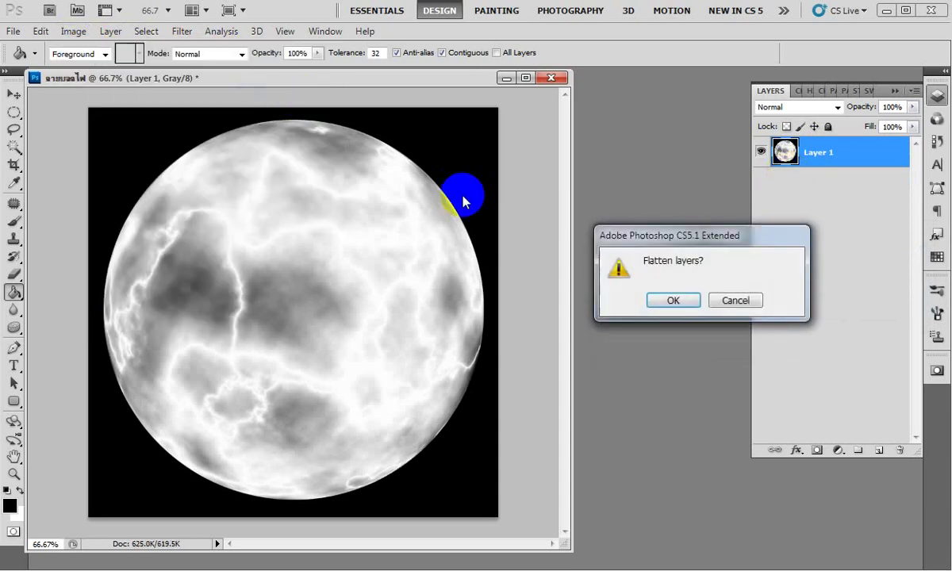
left_click(634, 299)
Apply the Black Body colour table to the indexed sphere image.
left_click(73, 30)
mouse_move(83, 47)
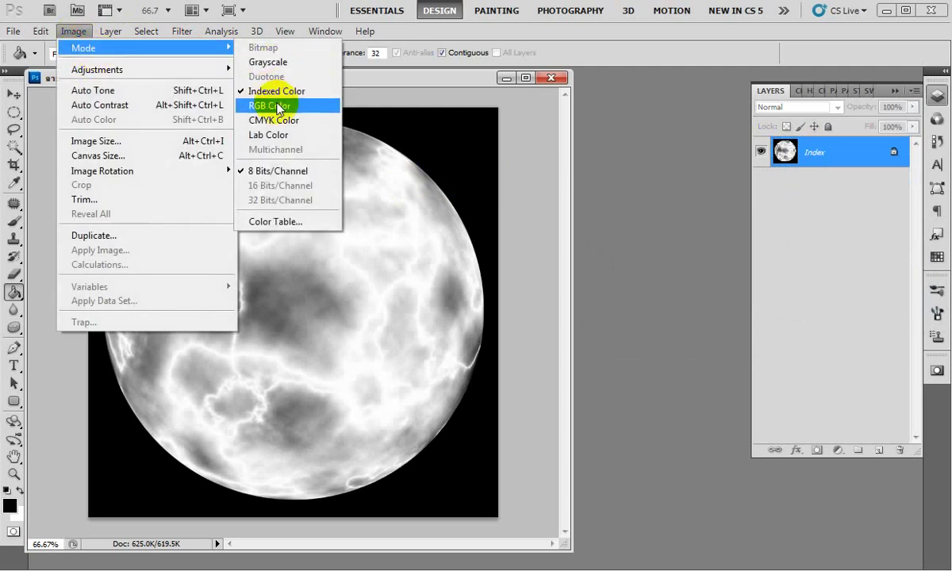
left_click(277, 221)
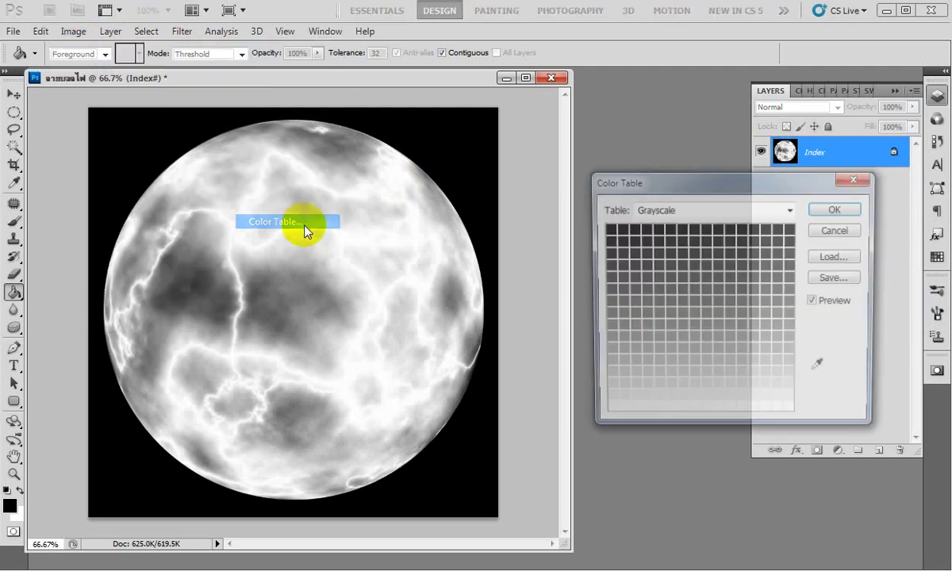
left_click(655, 211)
left_click(662, 249)
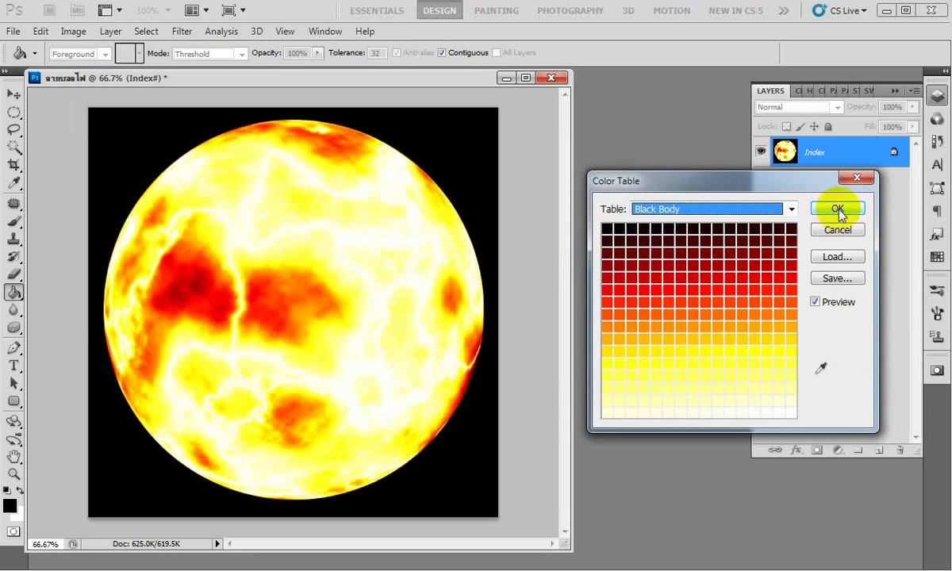
left_click(839, 210)
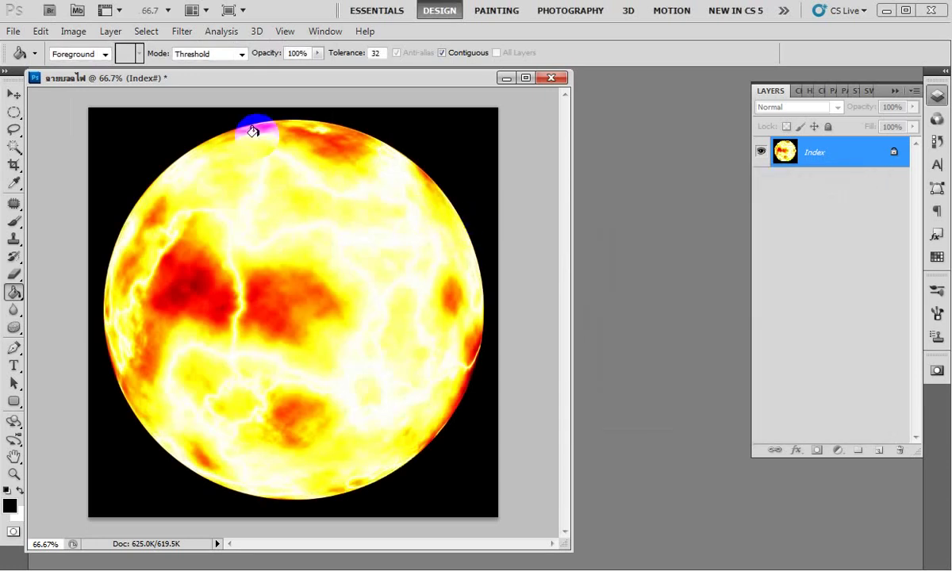
Convert the image back to RGB Color and load Path 1 as a selection.
left_click(80, 33)
mouse_move(83, 49)
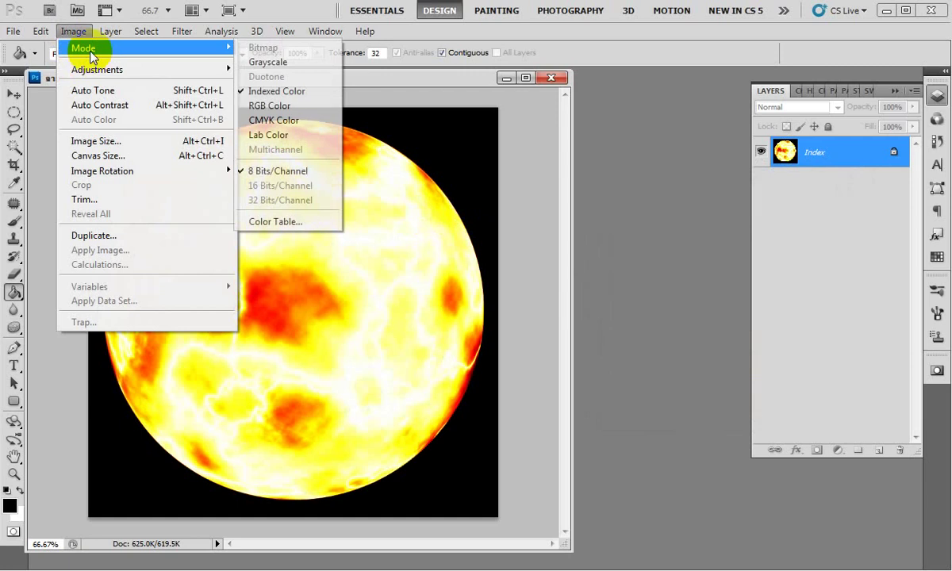
left_click(268, 105)
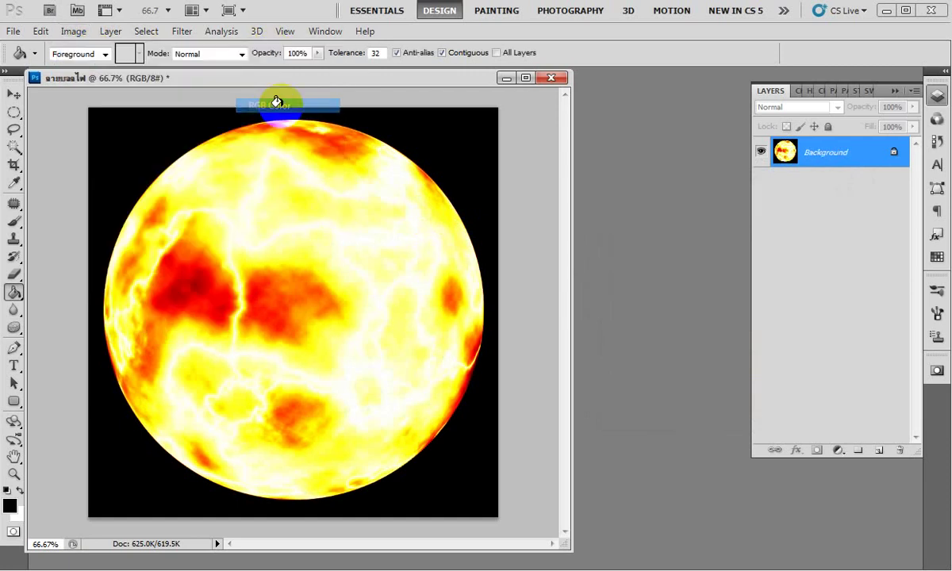
left_click(831, 91)
left_click(771, 116)
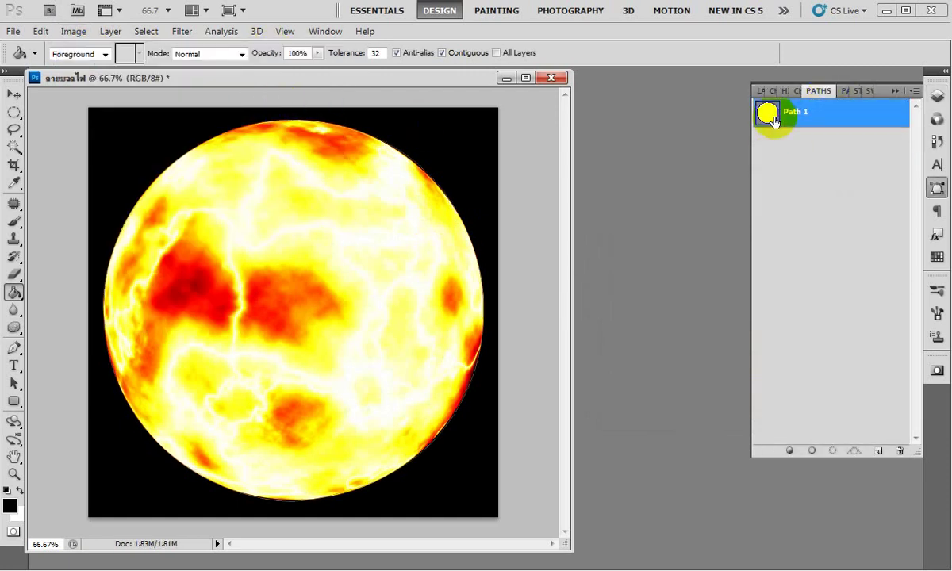
left_click(914, 94)
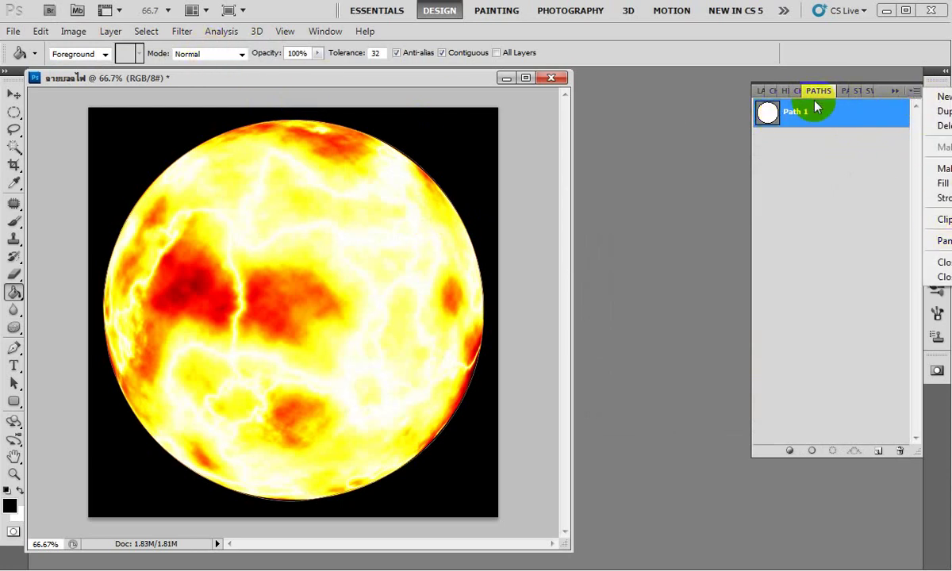
left_click(665, 121)
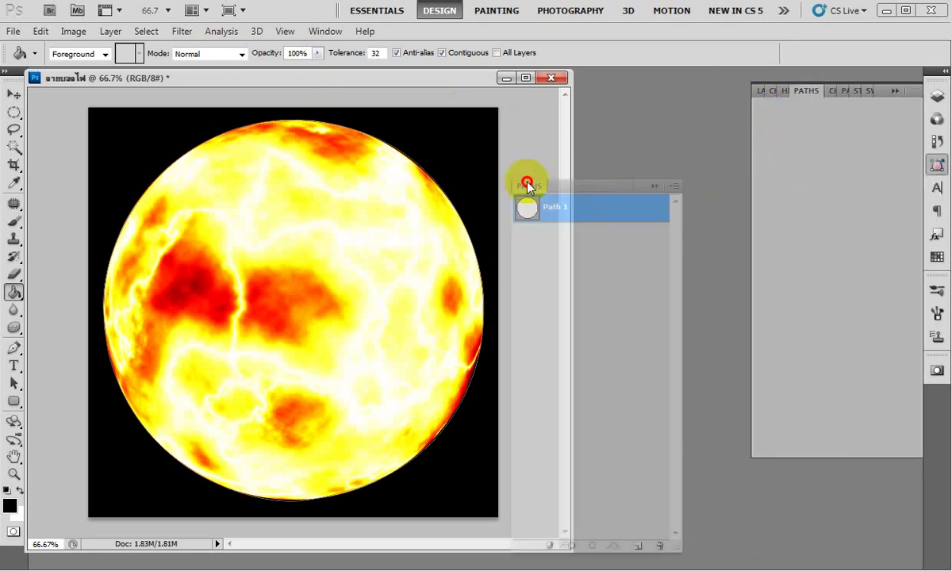
left_click_drag(818, 92, 549, 163)
left_click(643, 161)
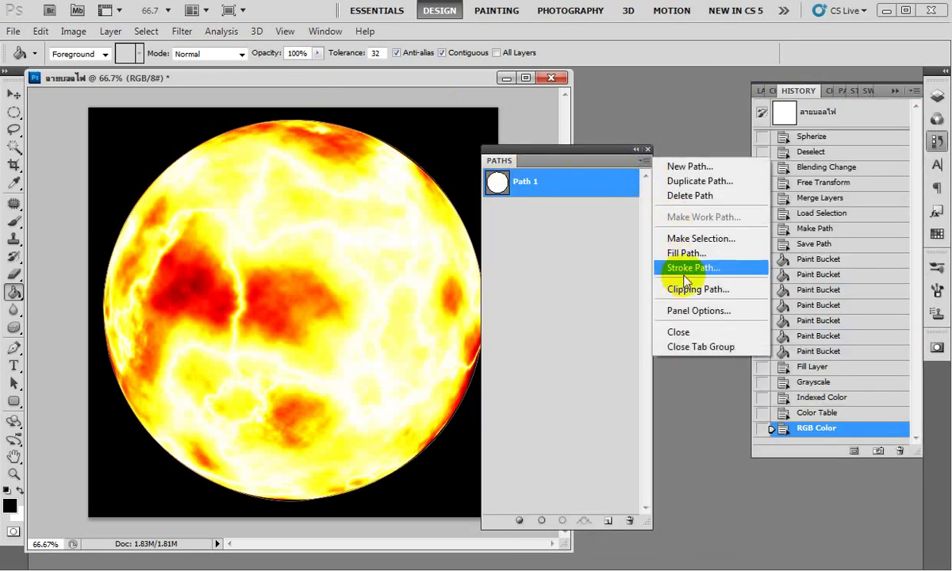
left_click(704, 243)
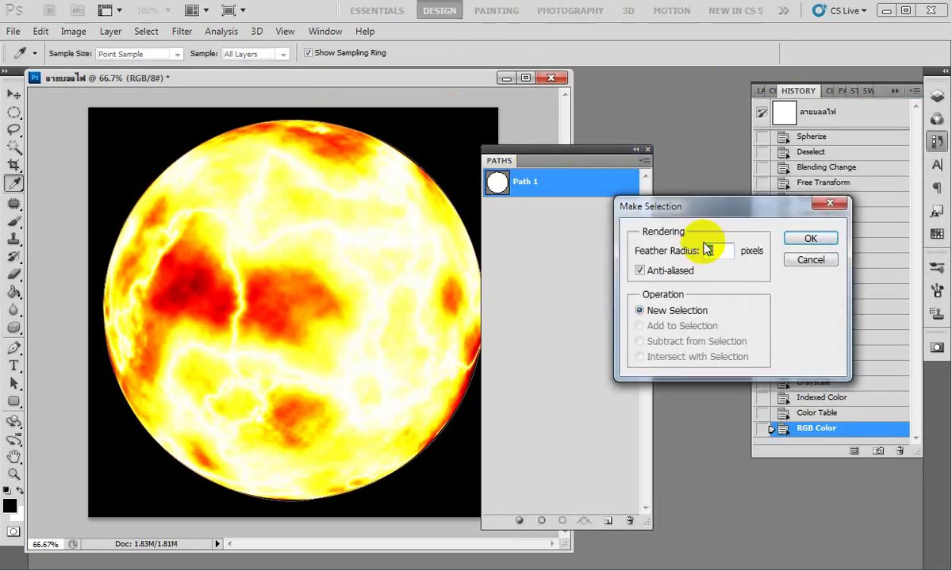
left_click(807, 238)
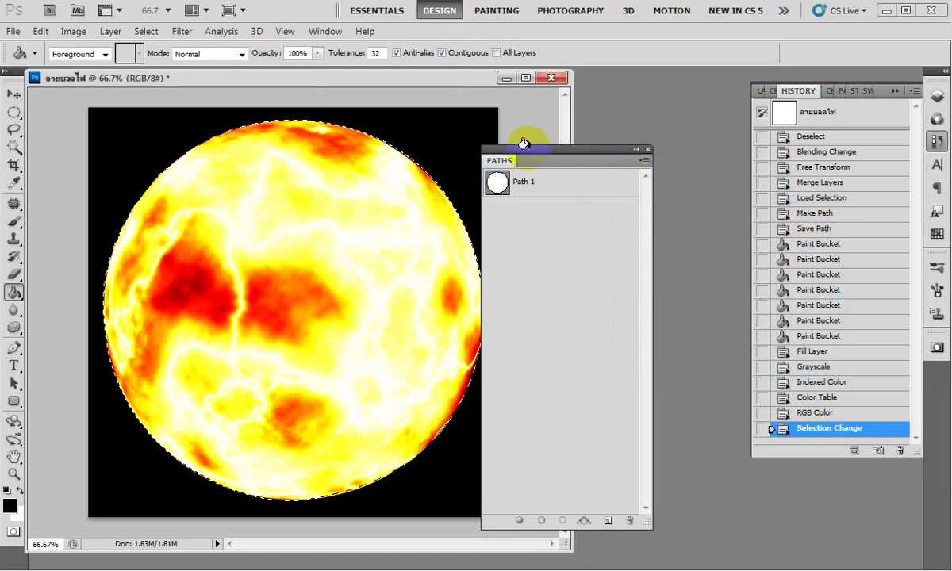
Copy and paste the fiery ball onto Layer 1 and hide the Background layer.
left_click(40, 31)
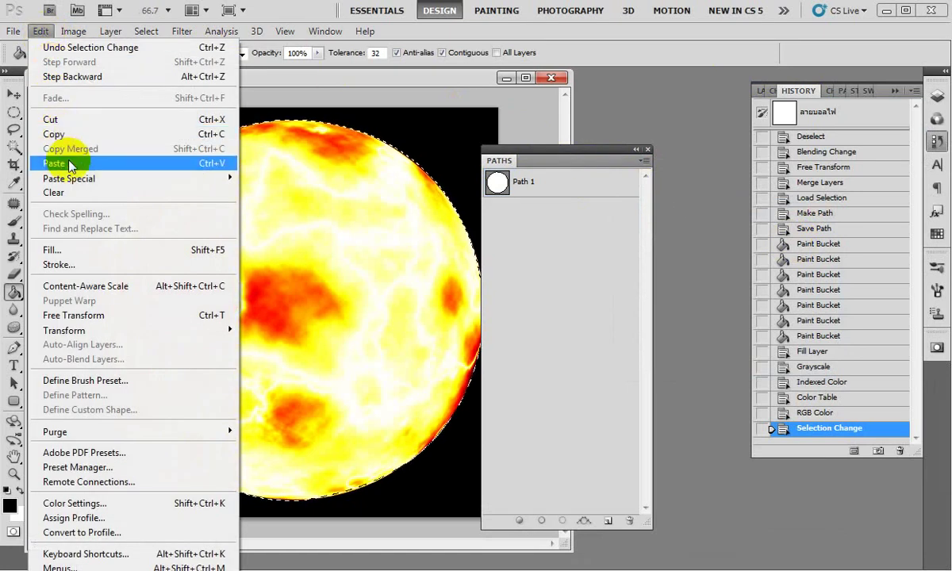
left_click(59, 131)
left_click(40, 31)
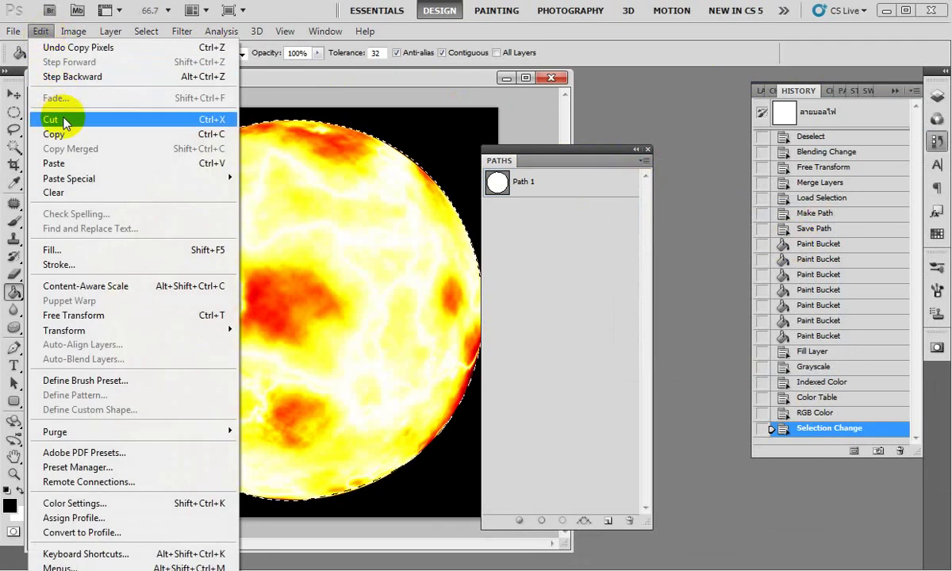
left_click(71, 163)
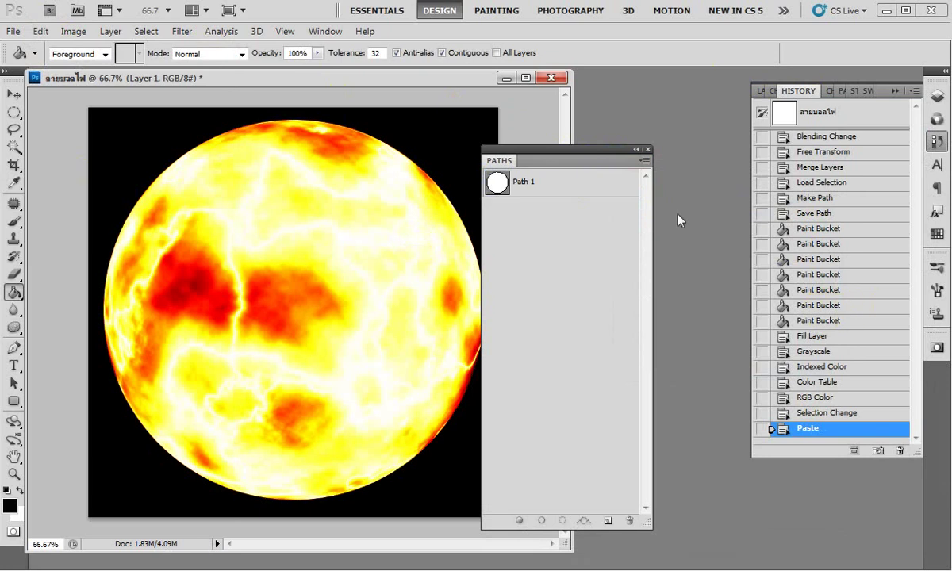
left_click_drag(561, 162, 847, 94)
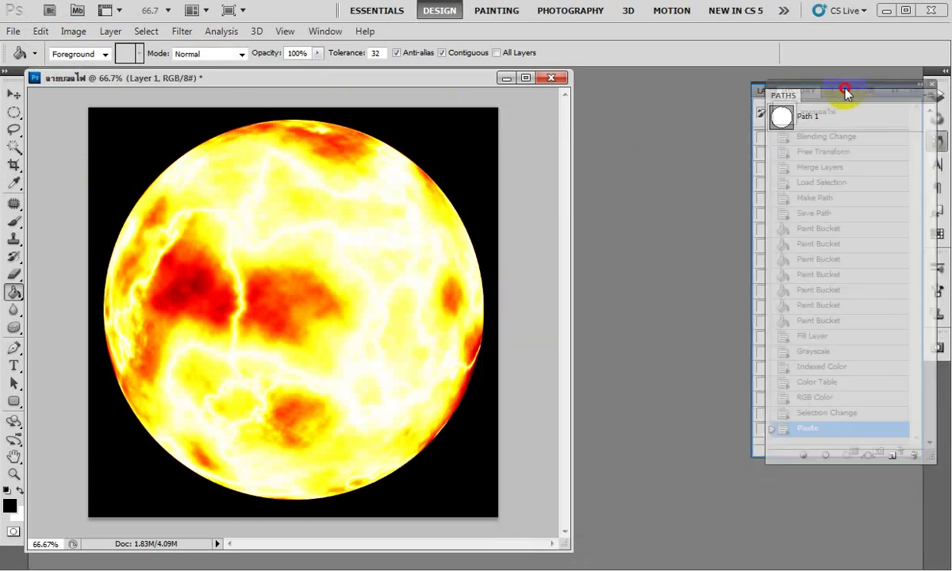
left_click(770, 90)
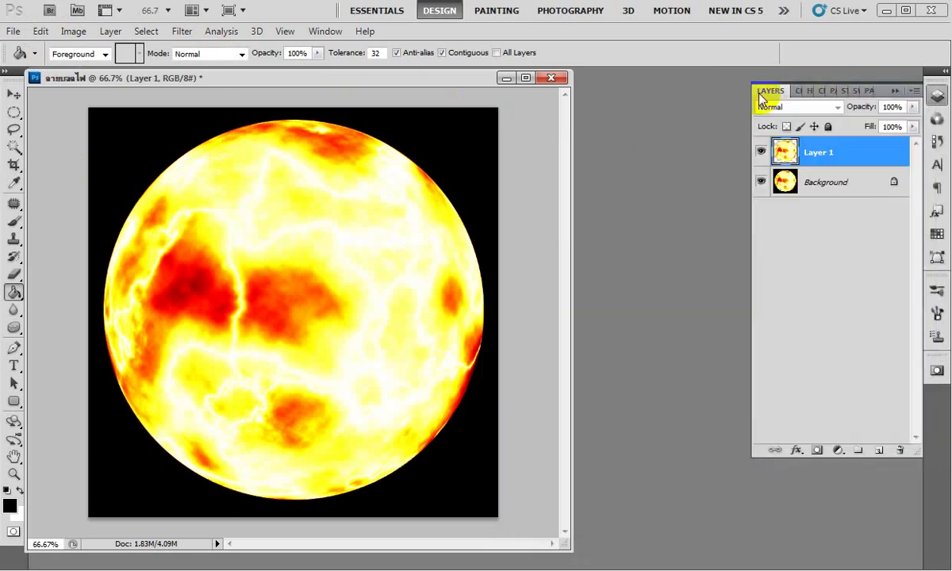
left_click(761, 182)
Save the document as a layered PSD named ลายบอลไฟ in the Palm folder.
left_click(13, 95)
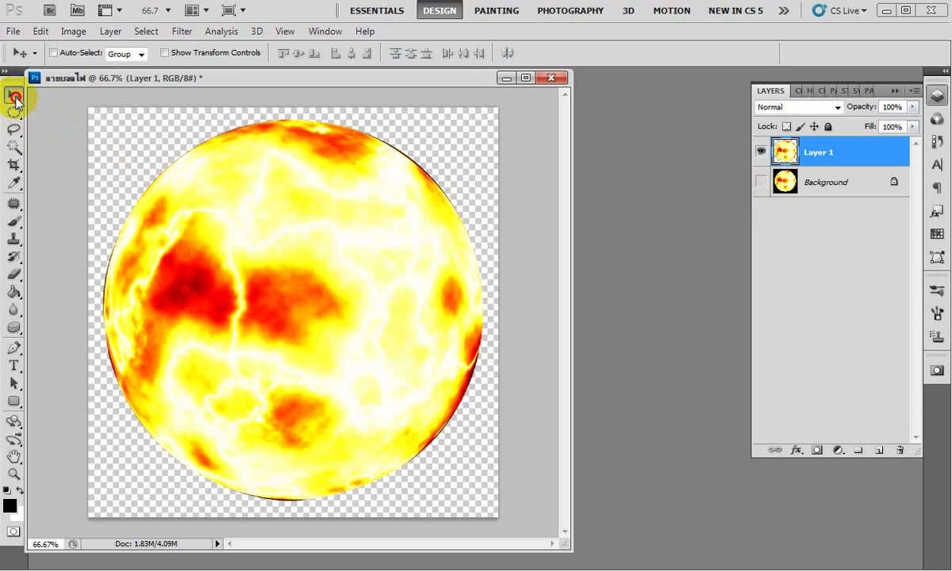
left_click_drag(168, 81, 328, 117)
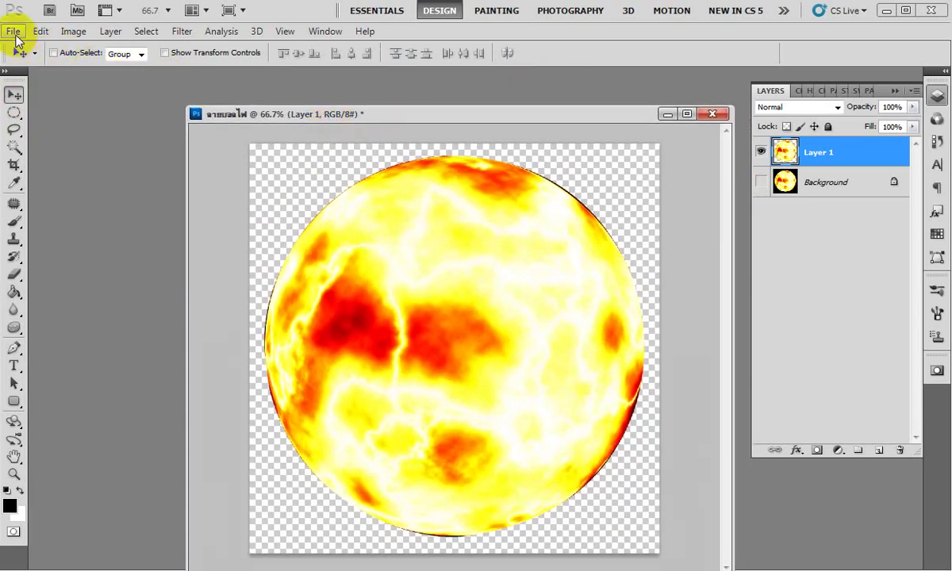
left_click(15, 35)
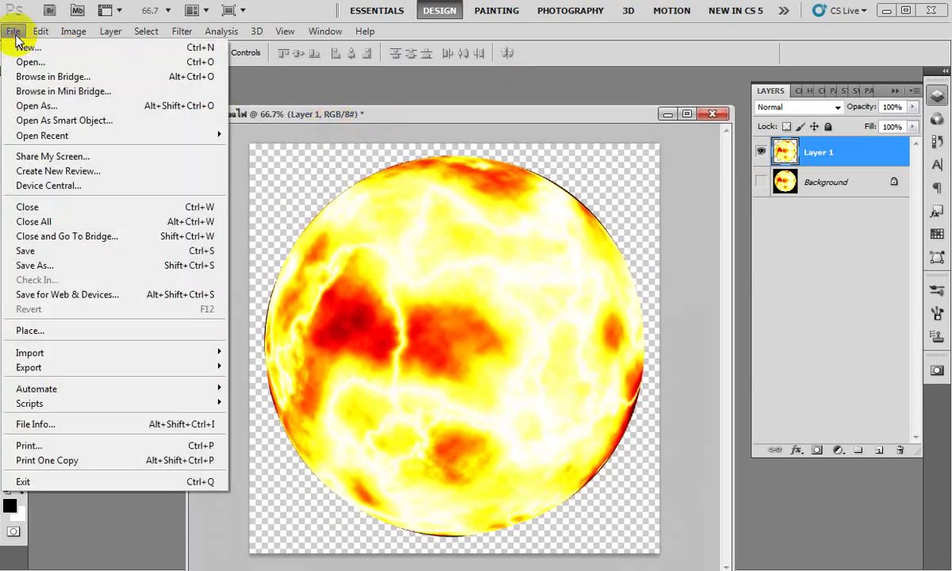
left_click(94, 268)
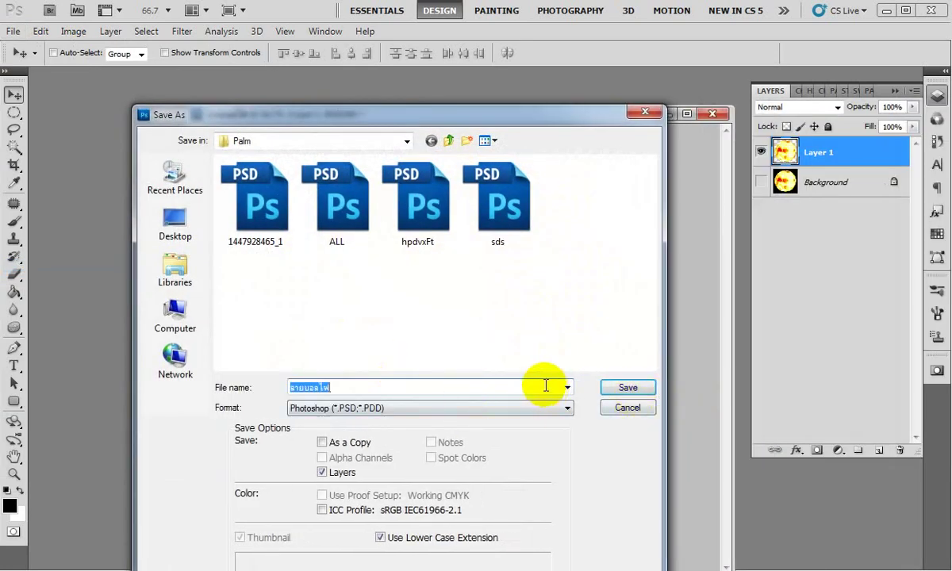
left_click(364, 389)
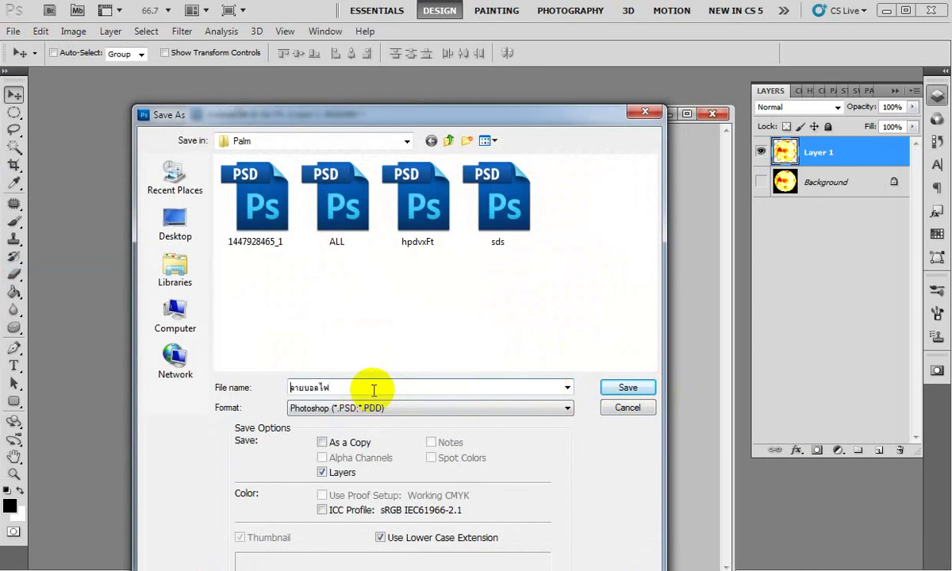
type("1")
key("Return")
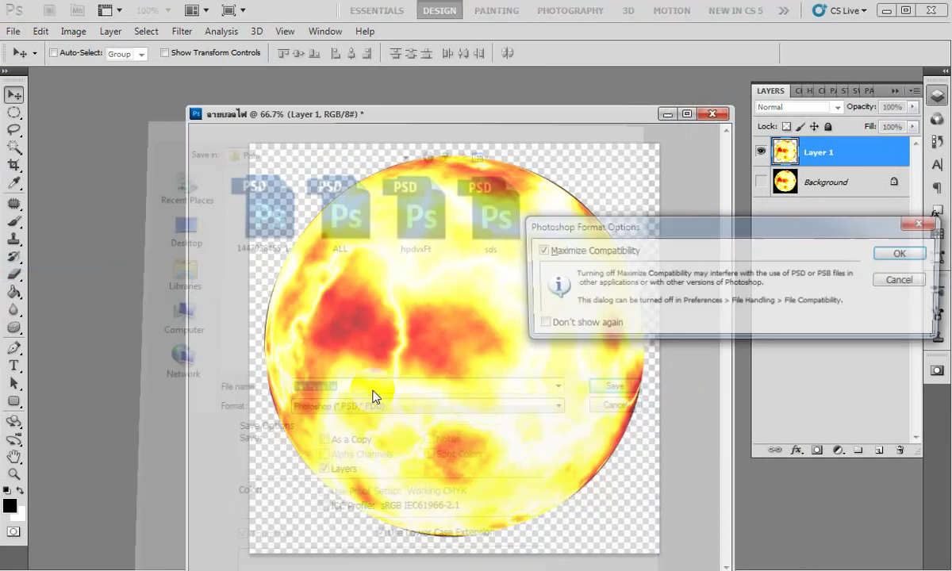
key("Return")
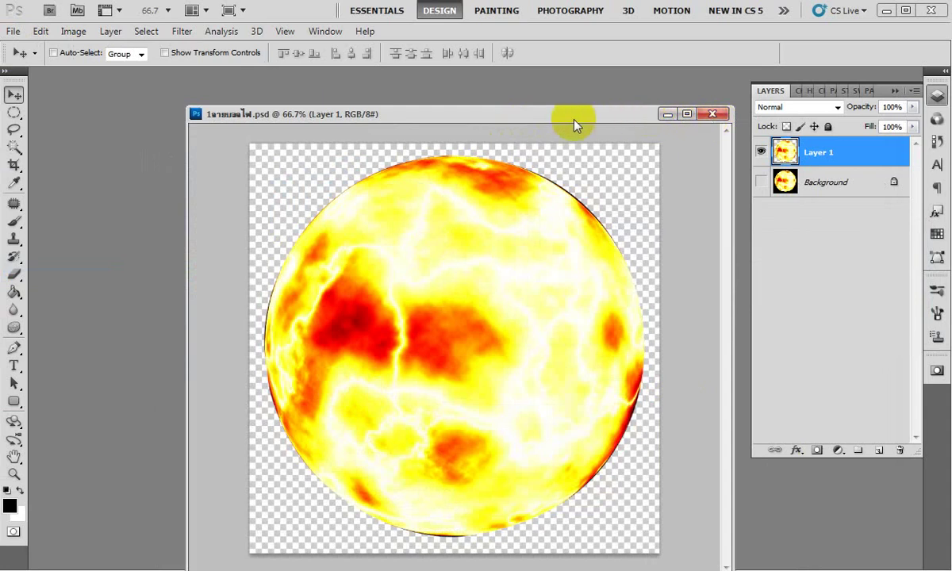
left_click_drag(573, 121, 843, 506)
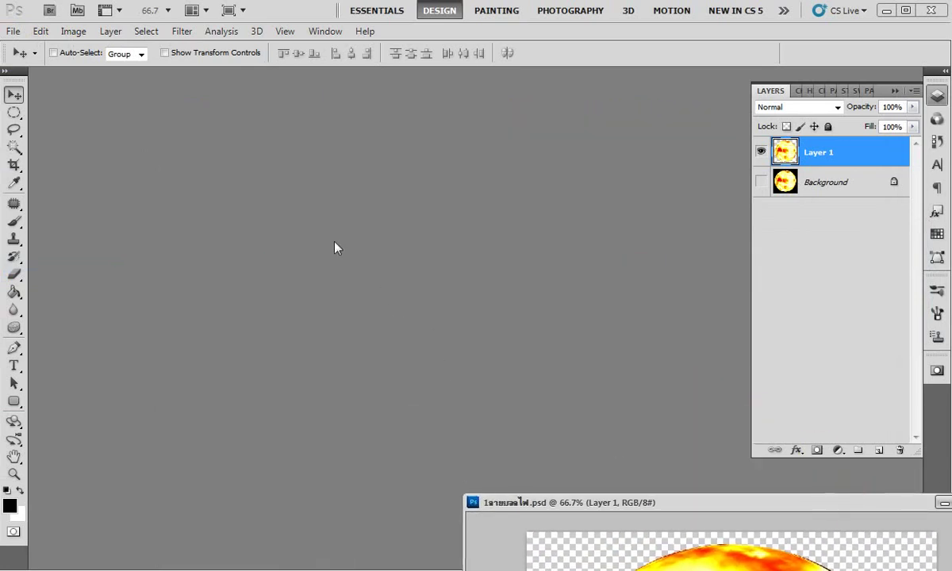
Open Cristiano_Ronaldo_wallpaper_17.jpg and float the photo and fireball windows side by side.
left_click(13, 31)
left_click(20, 63)
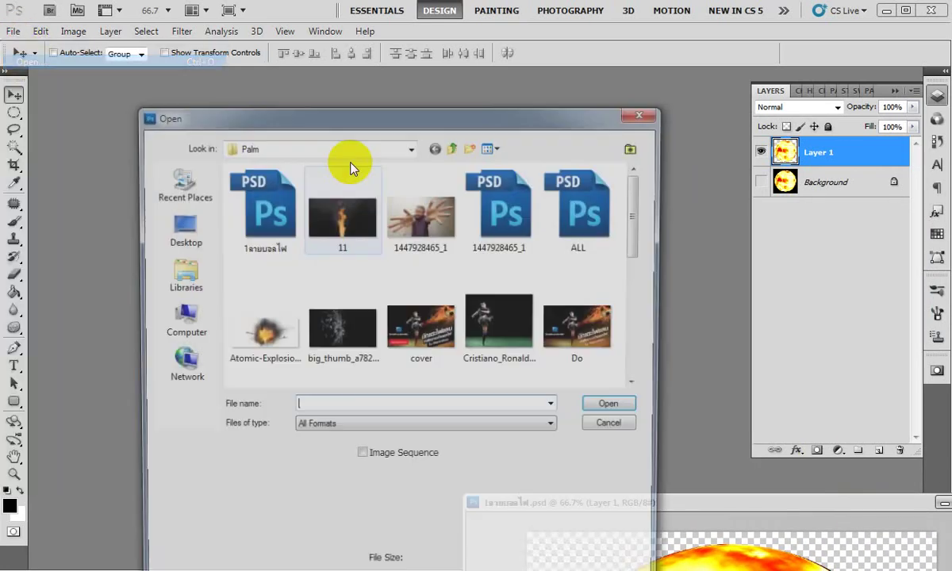
double_click(515, 323)
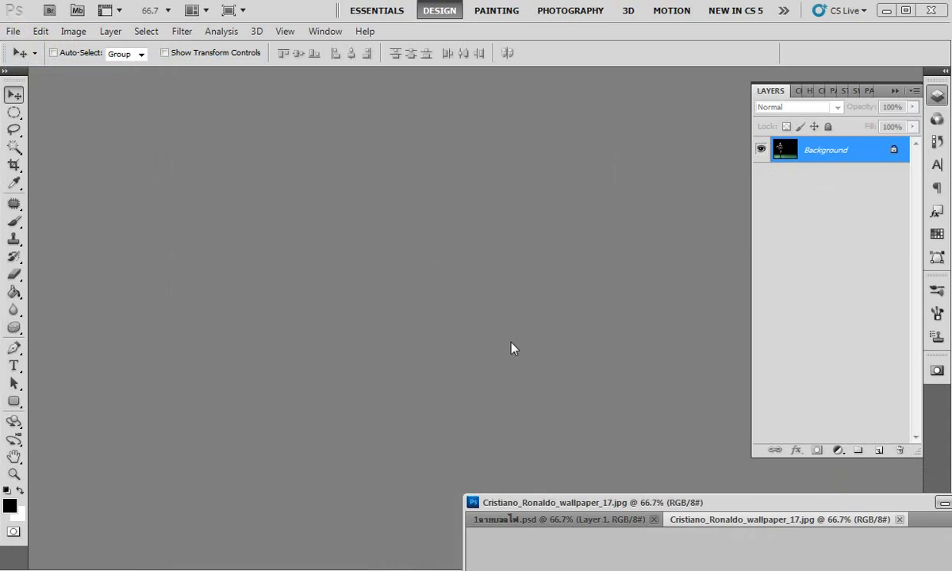
left_click_drag(706, 519, 176, 85)
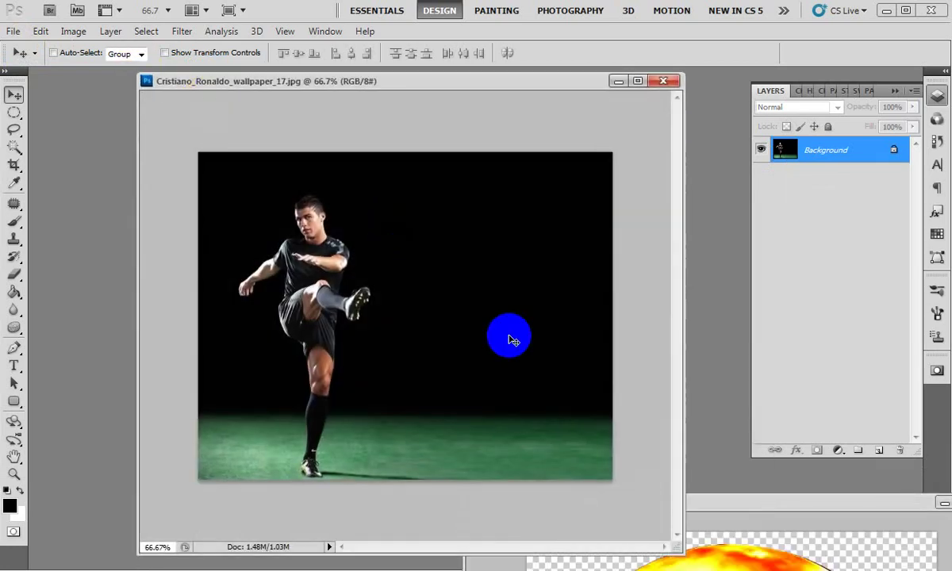
left_click_drag(395, 81, 320, 97)
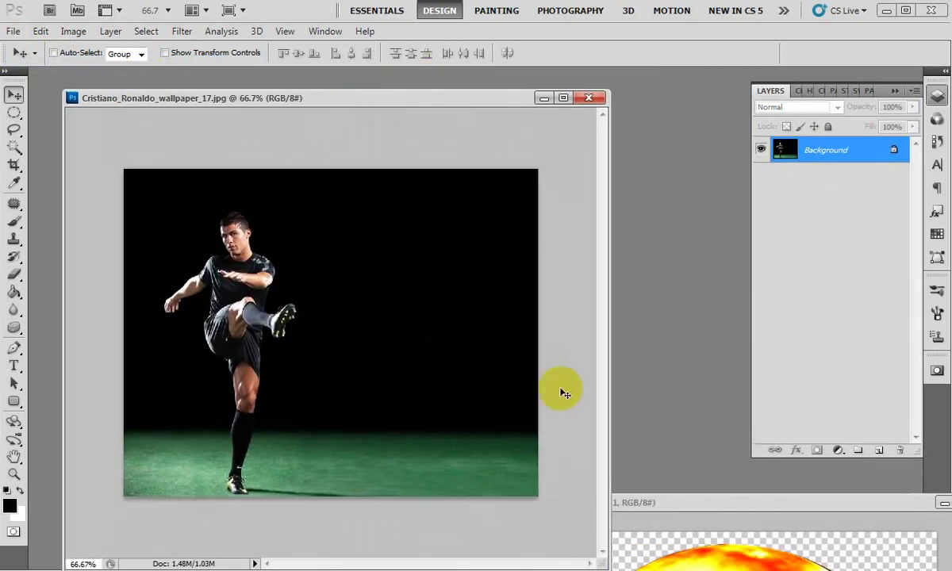
mouse_move(680, 512)
left_mouse_down()
mouse_move(611, 388)
mouse_move(383, 270)
left_mouse_up()
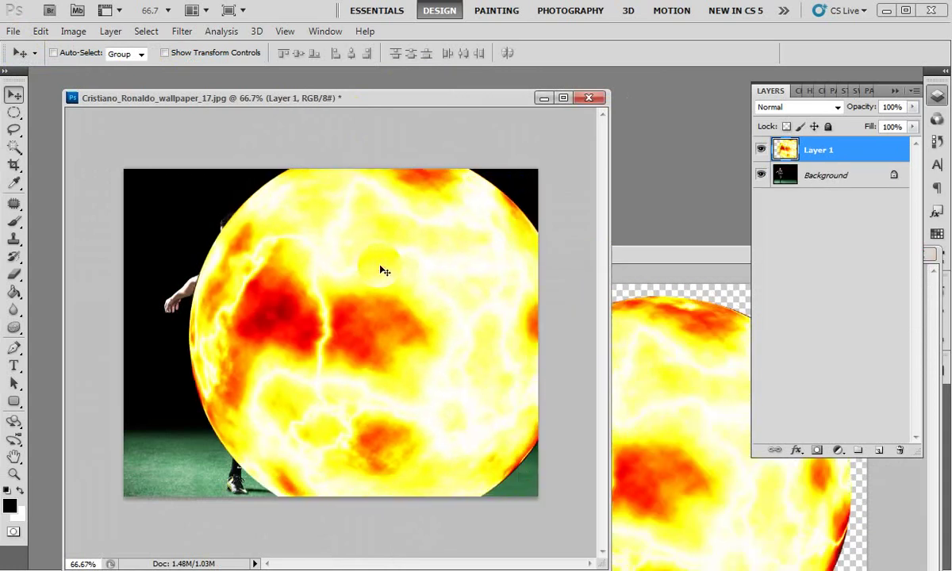
Scale the fireball to about 29% and place it in the photo's top-right corner.
left_click(166, 53)
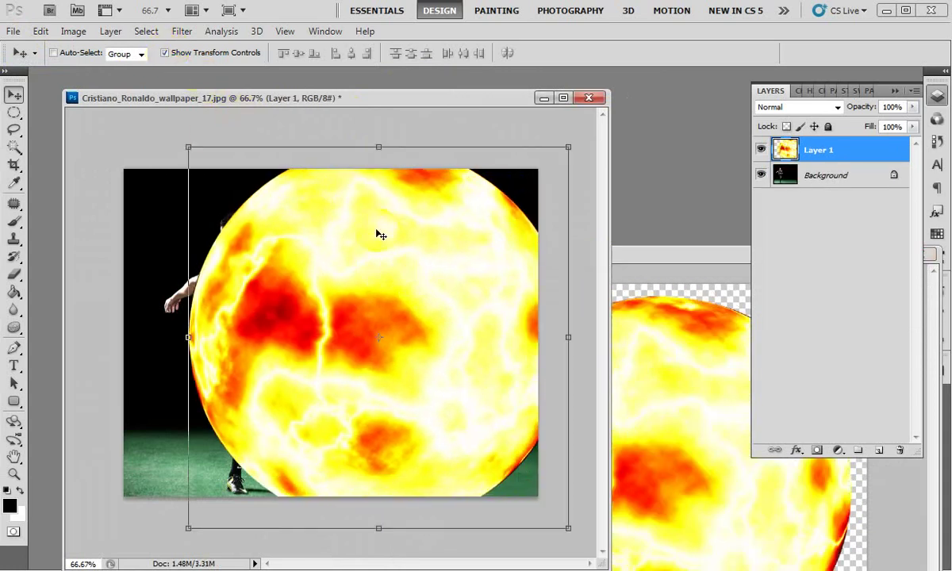
left_click(520, 182)
mouse_move(567, 146)
left_mouse_down()
mouse_move(514, 252)
mouse_move(468, 282)
left_mouse_up()
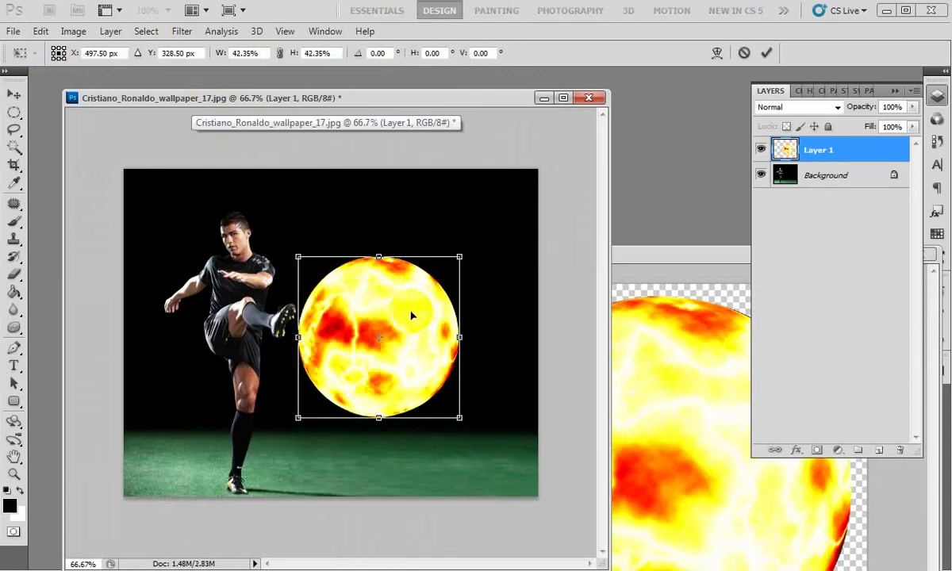
left_click_drag(410, 315, 524, 207)
mouse_move(575, 153)
left_mouse_down()
mouse_move(548, 177)
mouse_move(504, 186)
left_mouse_up()
left_click_drag(505, 192, 503, 195)
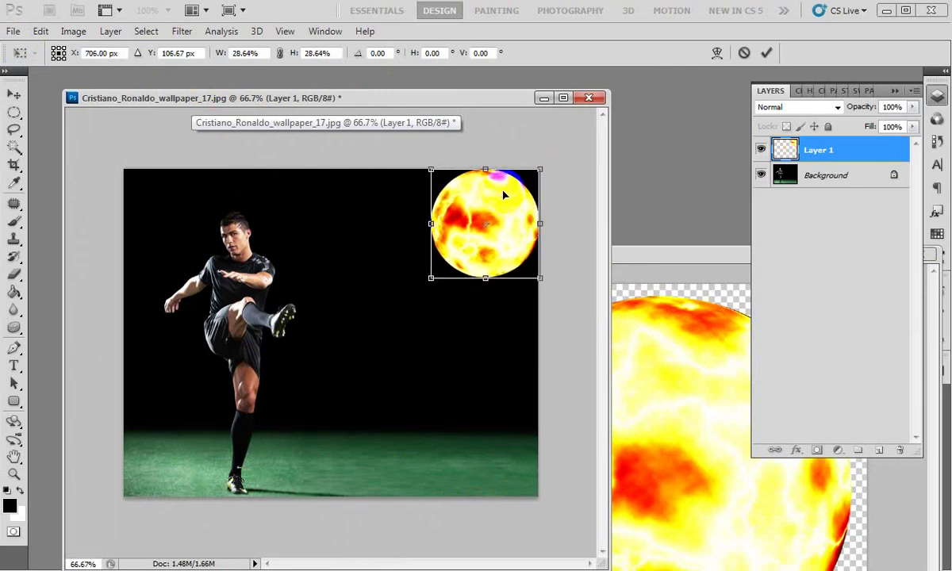
key("Return")
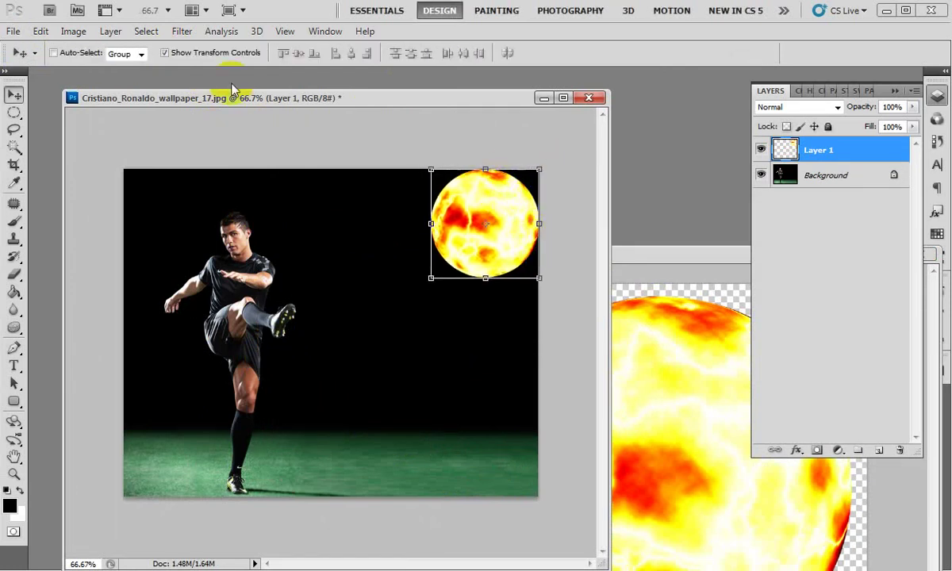
left_click(184, 55)
Close the fireball's source PSD document.
left_click_drag(675, 255, 410, 148)
left_click(657, 144)
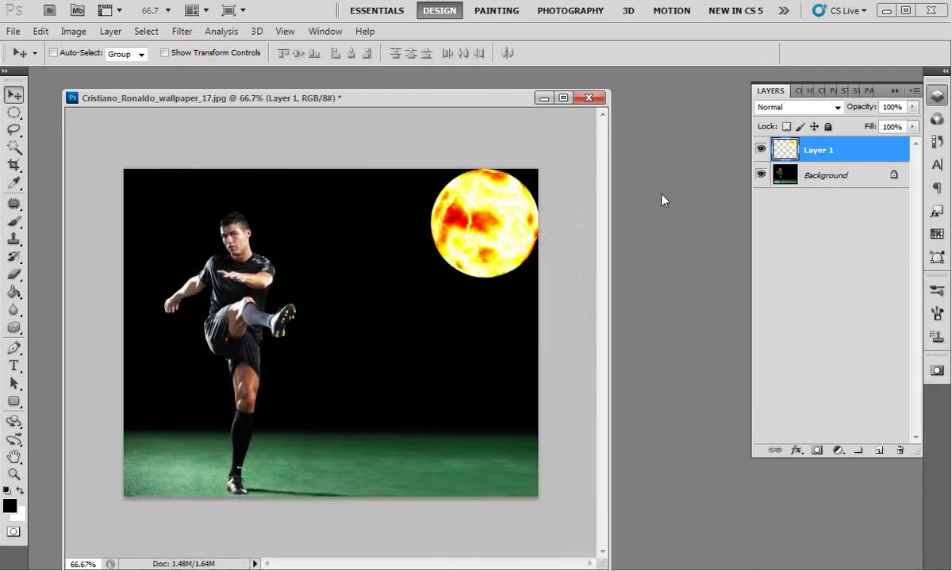
left_click(12, 31)
Open soccer-ball-png-19.png, copy its layer into the player photo, and close the source.
left_click(32, 60)
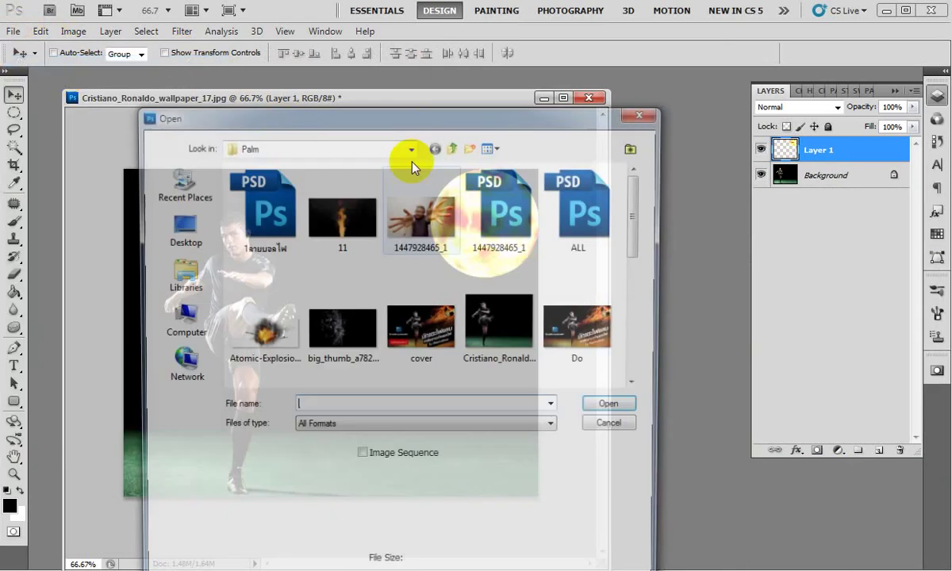
mouse_move(639, 247)
left_mouse_down()
mouse_move(652, 396)
mouse_move(652, 289)
mouse_move(653, 304)
left_mouse_up()
left_click(272, 354)
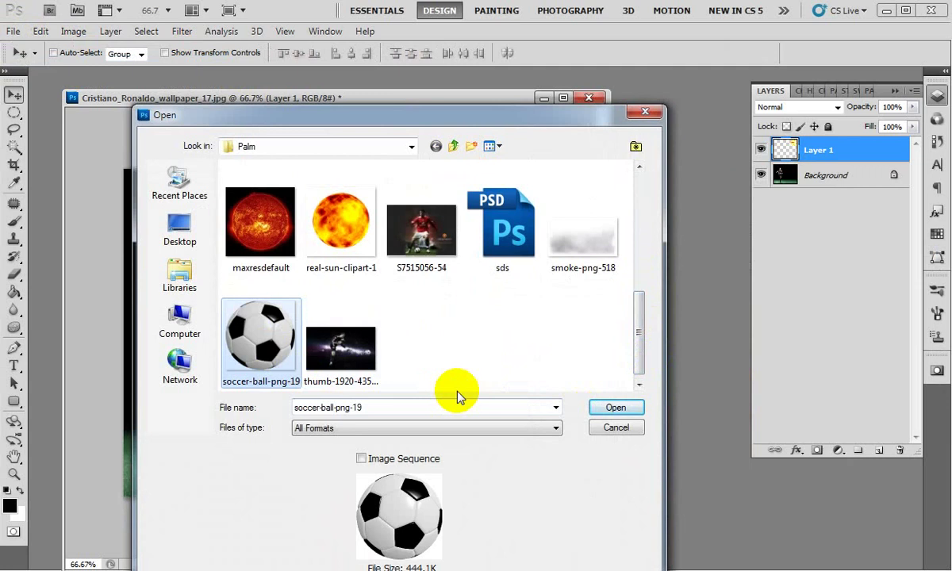
left_click(615, 409)
left_click_drag(403, 115, 503, 246)
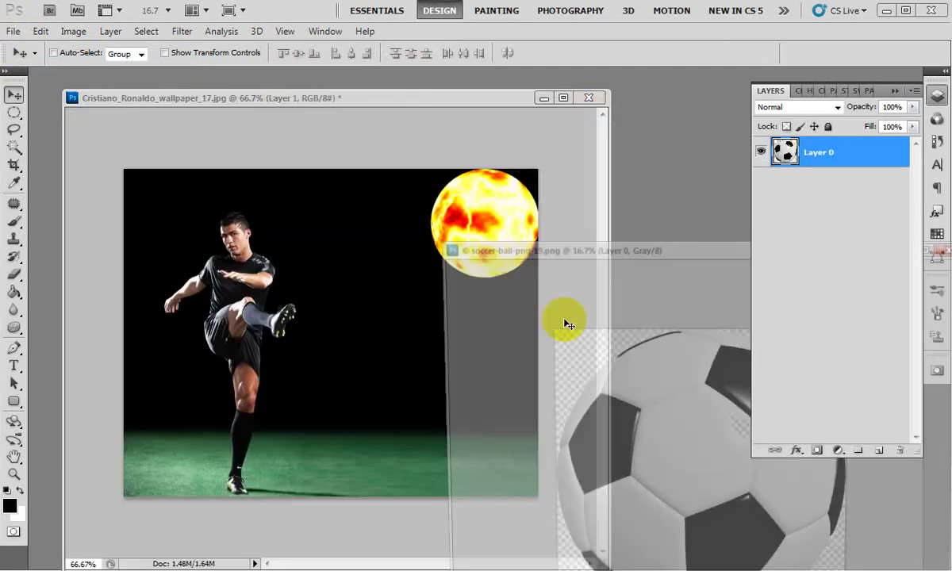
left_click_drag(615, 414, 369, 301)
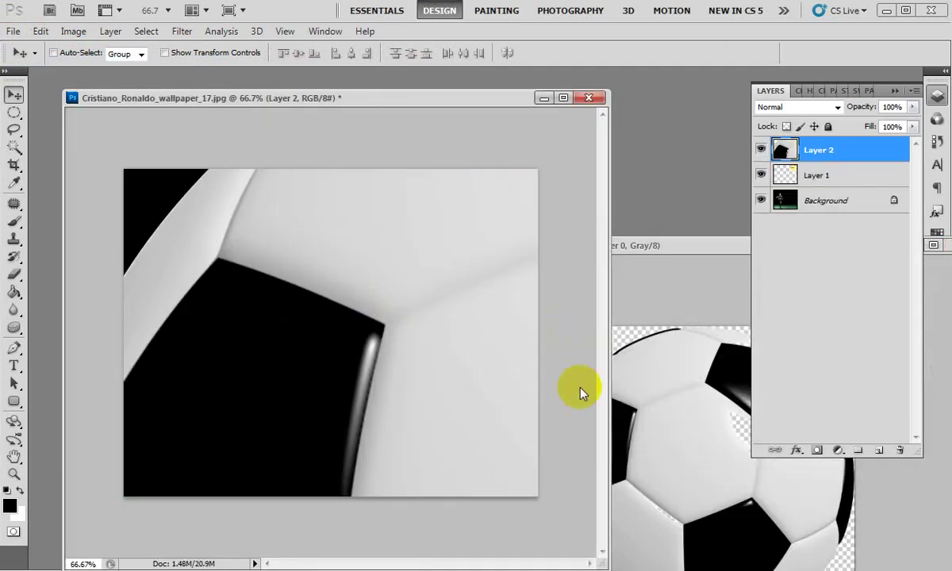
left_click(683, 404)
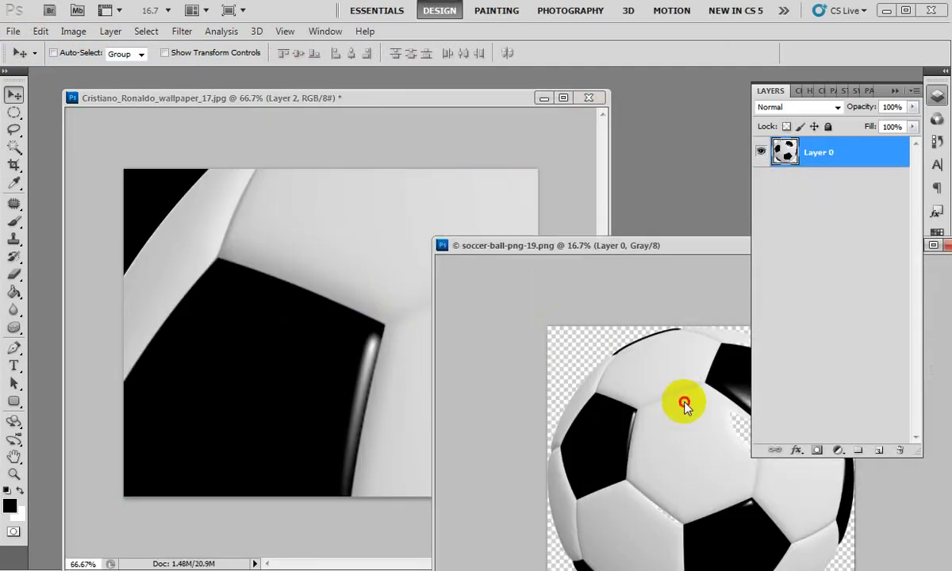
mouse_move(645, 251)
left_mouse_down()
mouse_move(671, 254)
mouse_move(555, 252)
left_mouse_up()
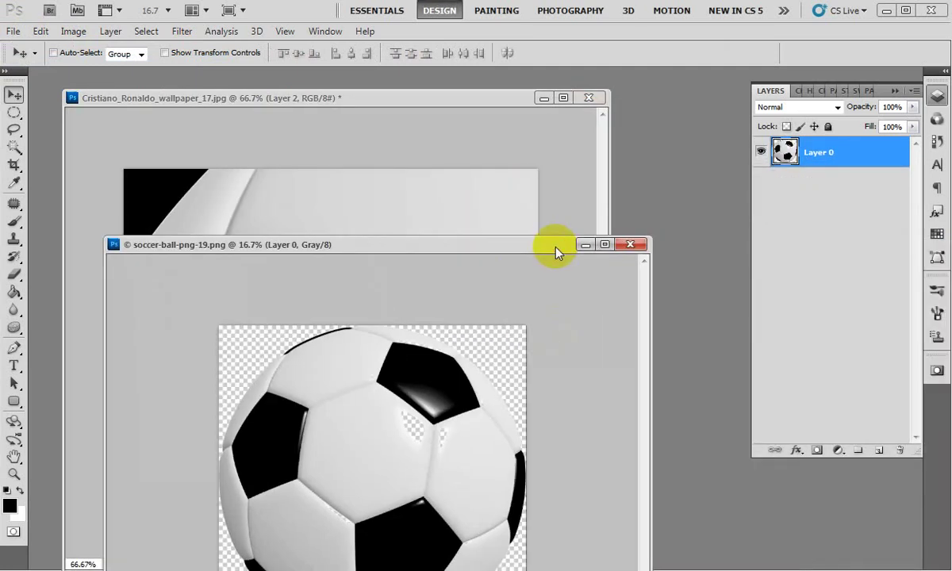
left_click(640, 245)
Scale the soccer ball layer to about 9% and place it over the fireball.
left_click_drag(283, 214, 220, 161)
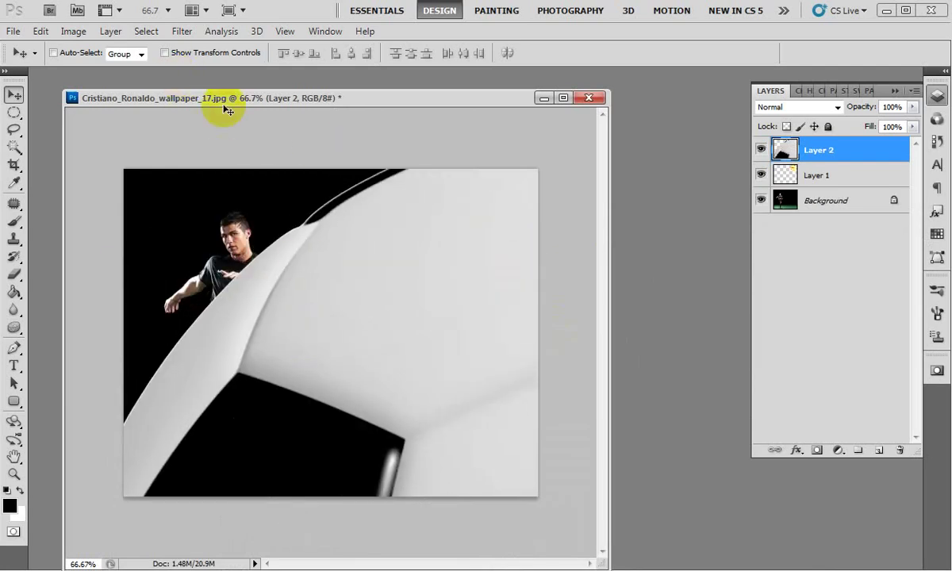
key("ctrl+t")
mouse_move(403, 270)
left_mouse_down()
mouse_move(529, 238)
mouse_move(333, 206)
left_mouse_up()
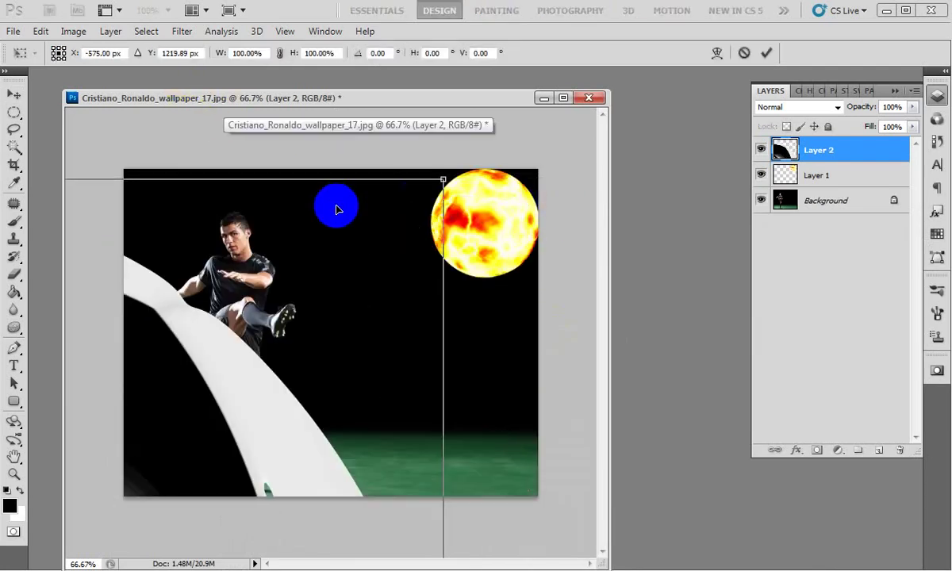
mouse_move(435, 192)
left_mouse_down()
mouse_move(539, 195)
mouse_move(453, 235)
mouse_move(291, 361)
mouse_move(531, 208)
mouse_move(476, 208)
mouse_move(485, 191)
mouse_move(319, 319)
mouse_move(299, 363)
mouse_move(333, 329)
left_mouse_up()
mouse_move(315, 389)
left_mouse_down()
mouse_move(502, 277)
mouse_move(512, 223)
mouse_move(498, 261)
left_mouse_up()
mouse_move(414, 302)
left_mouse_down()
mouse_move(447, 278)
mouse_move(436, 283)
left_mouse_up()
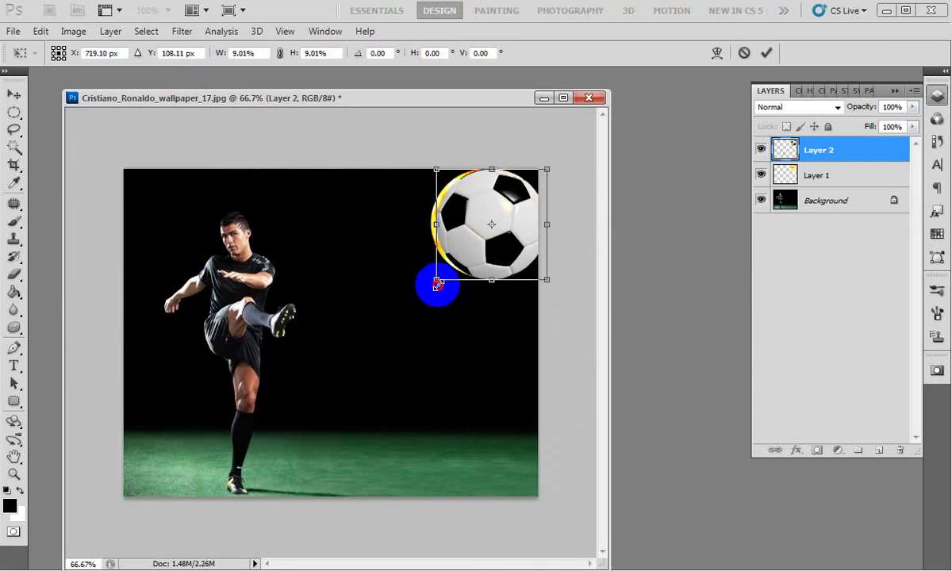
left_click_drag(521, 225, 515, 225)
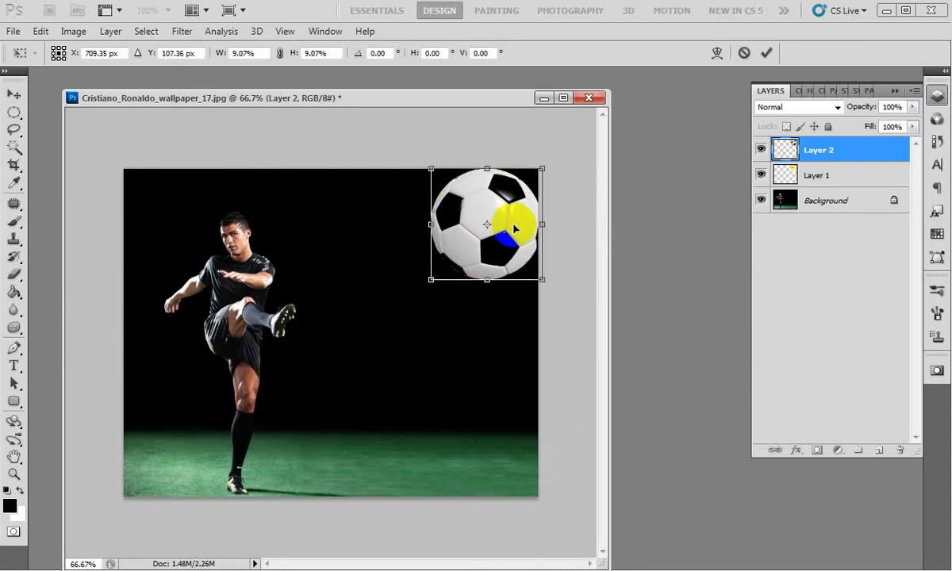
key("Return")
left_click(794, 108)
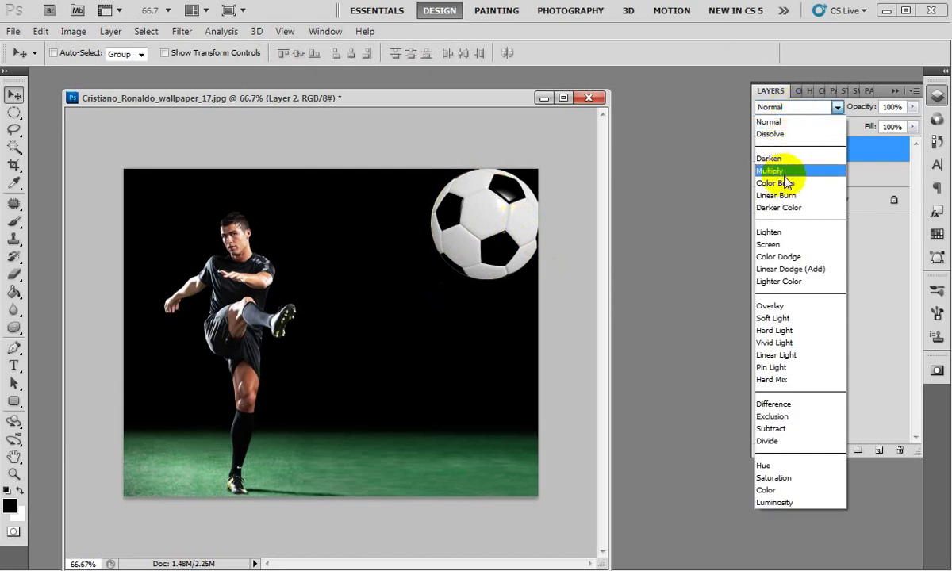
Set the ball layer to Multiply, then nudge and slightly reshape it over the fireball.
left_click(770, 171)
left_click_drag(536, 268, 529, 276)
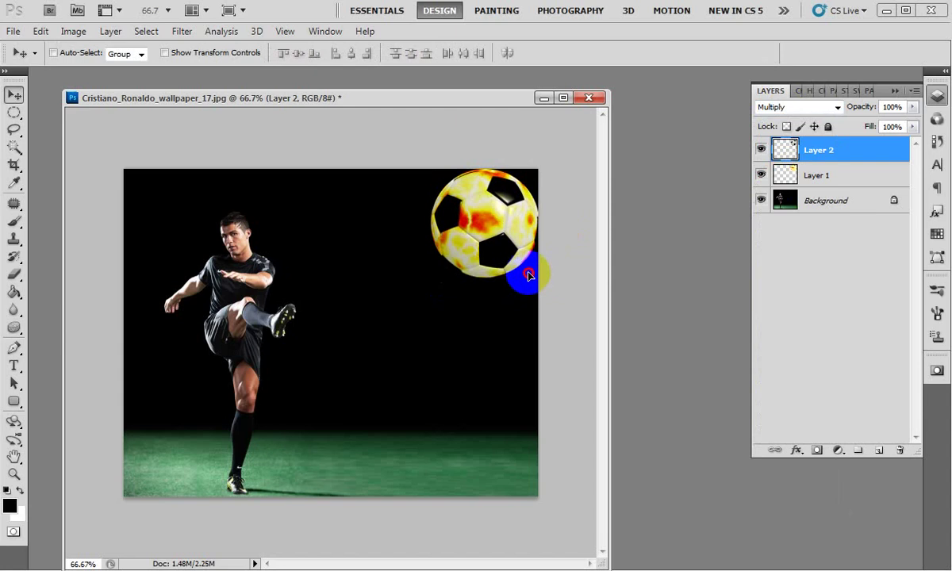
left_click_drag(529, 275, 551, 288)
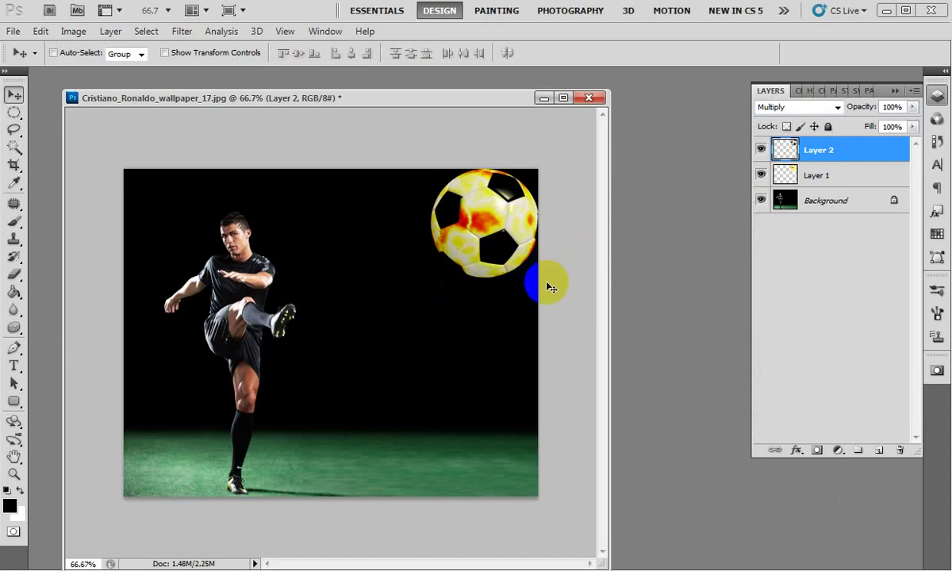
key("ctrl+t")
left_click_drag(431, 278, 433, 275)
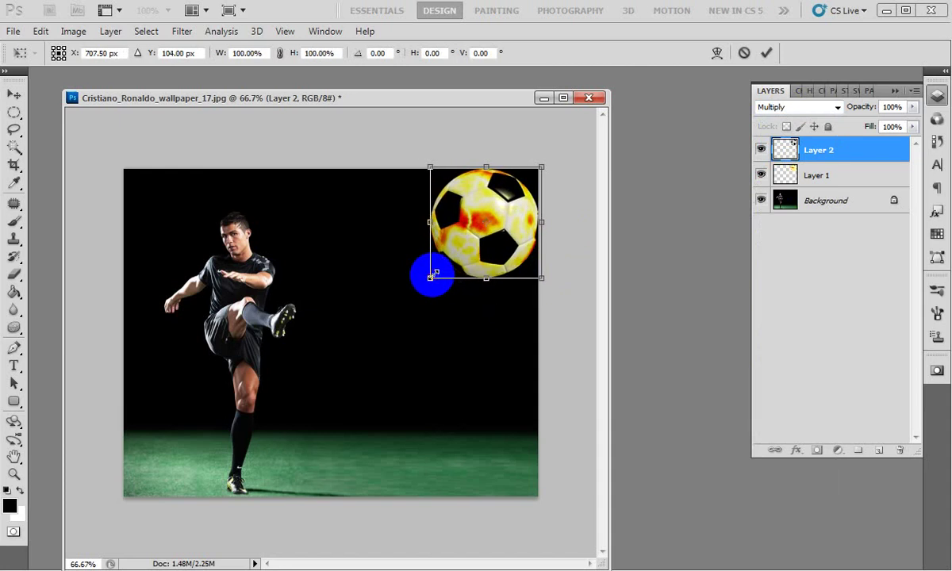
key("Return")
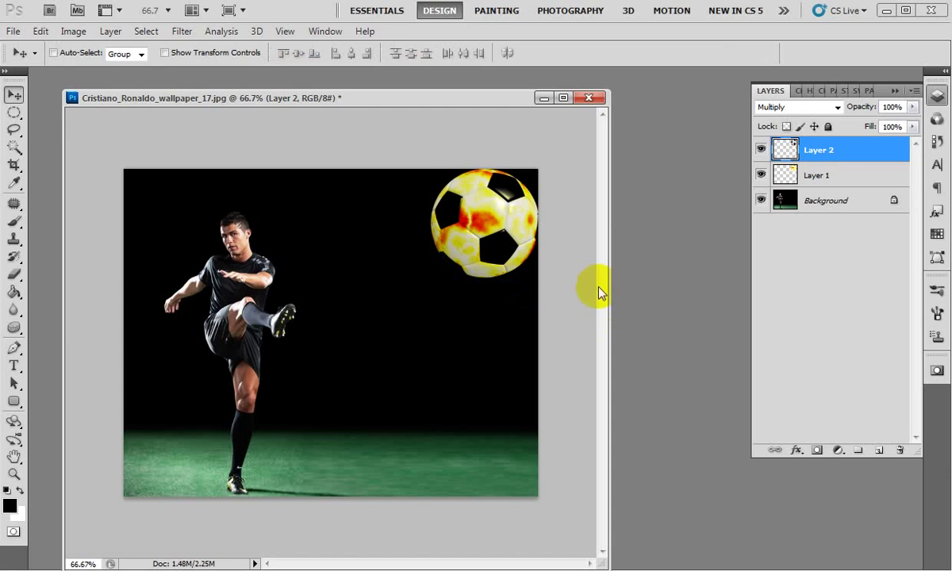
Try Overlay, Hard Mix and Dissolve blend modes on the ball layer.
left_click(787, 108)
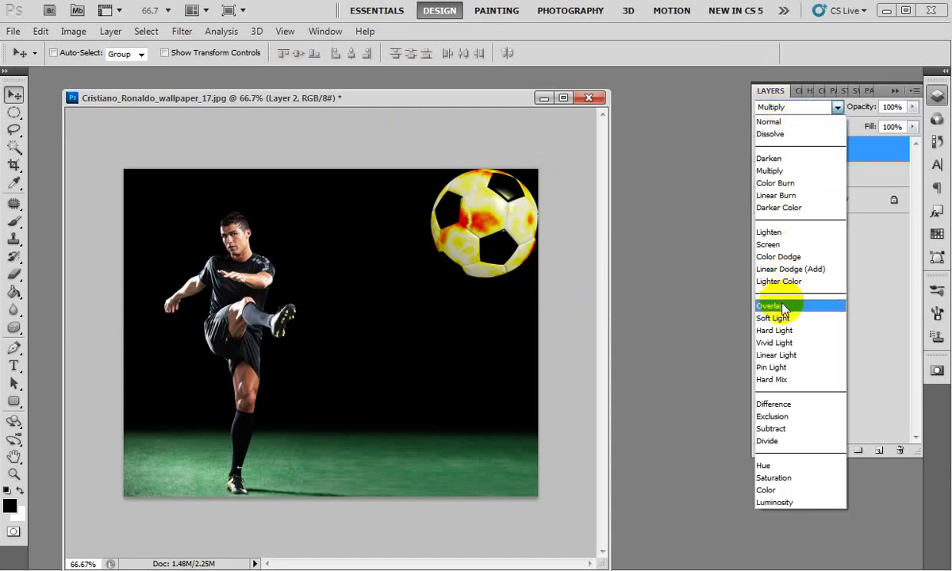
left_click(782, 307)
left_click(789, 107)
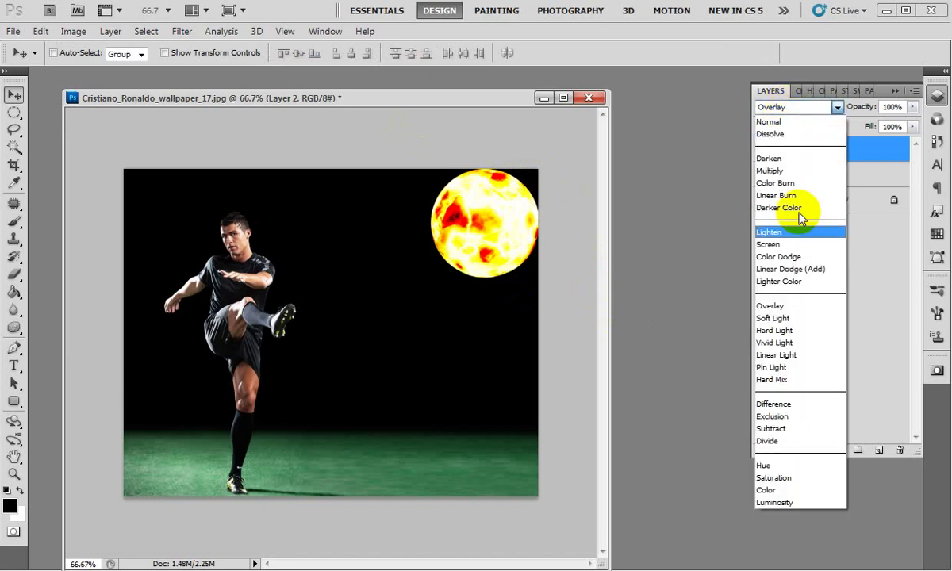
left_click(789, 381)
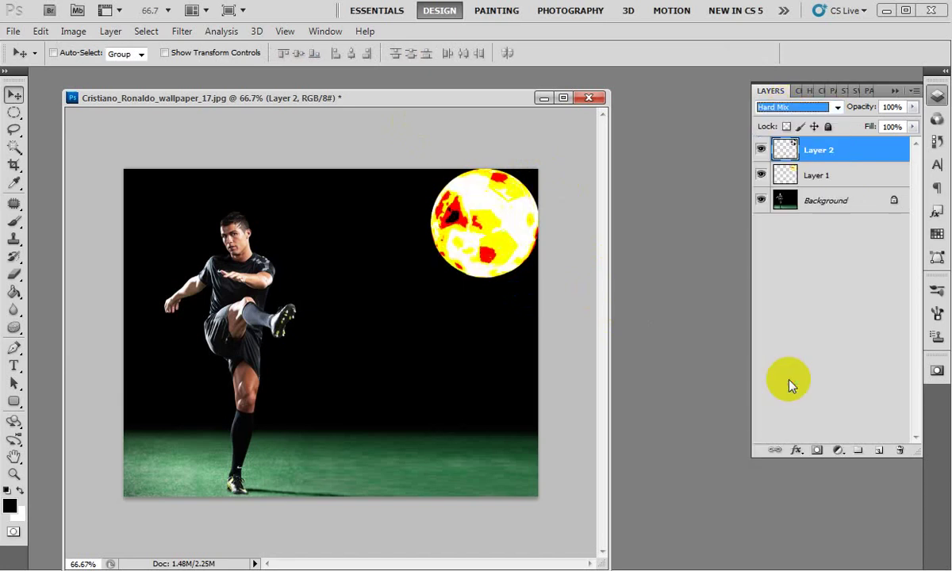
left_click(783, 108)
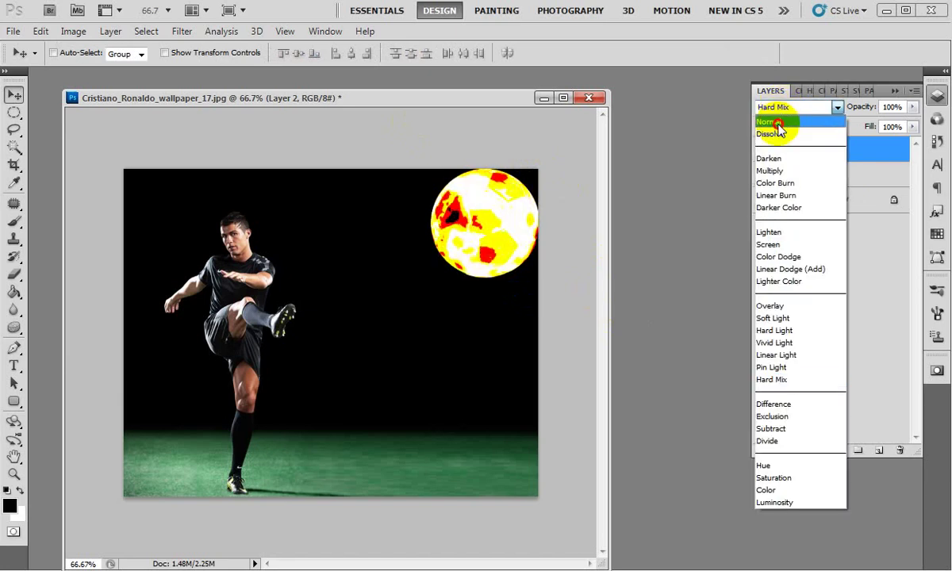
left_click(784, 125)
Step through further blend modes on the ball layer with the arrow keys.
key("Down")
key("Down")
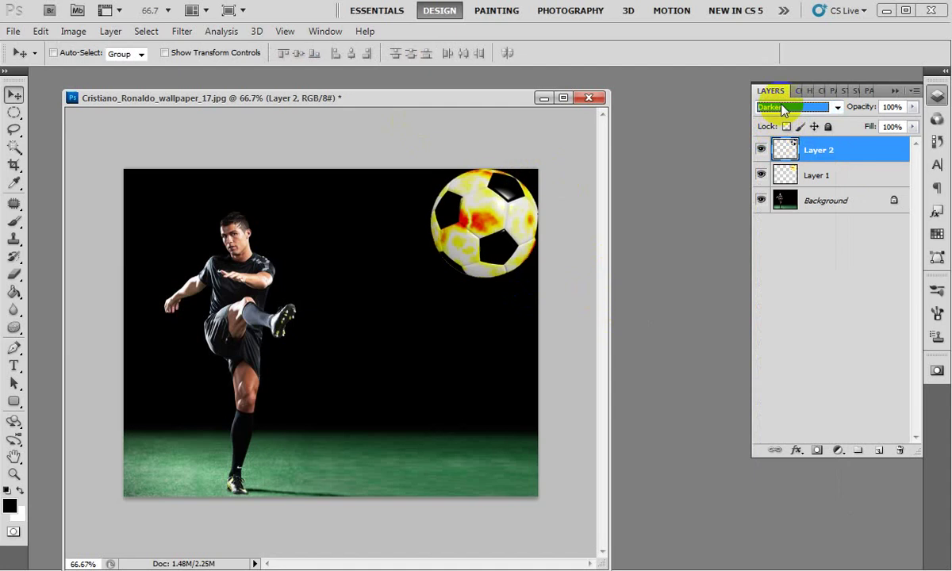
key("Down")
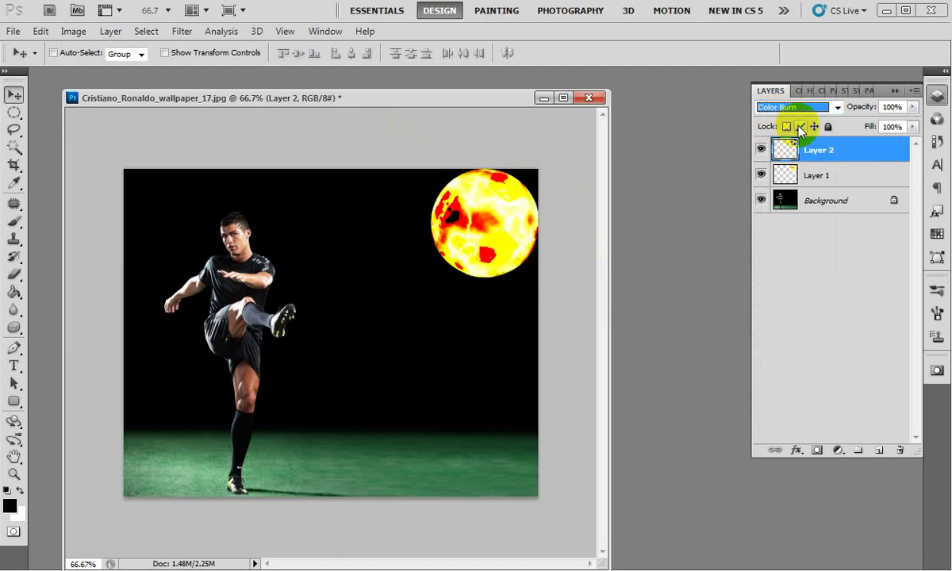
key("Up")
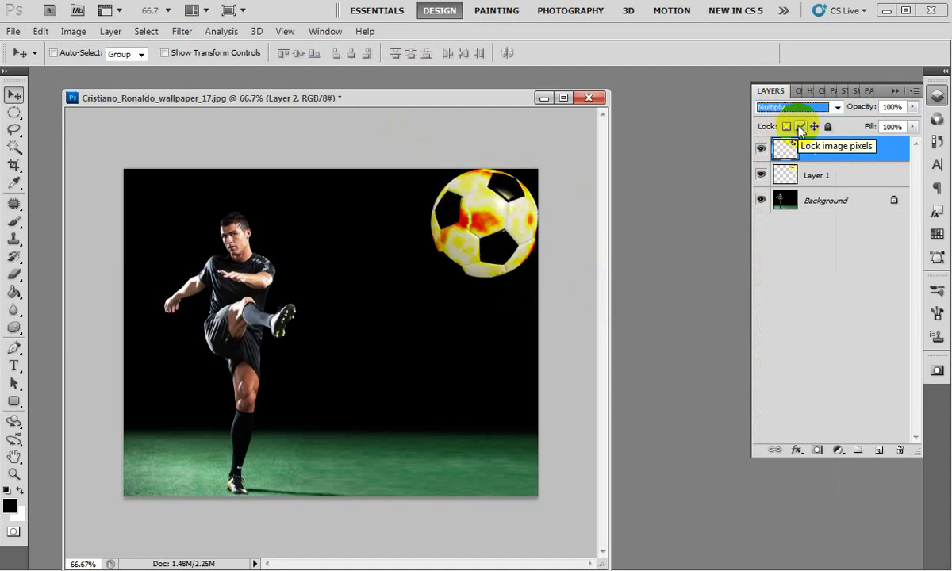
key("Down")
key("Down")
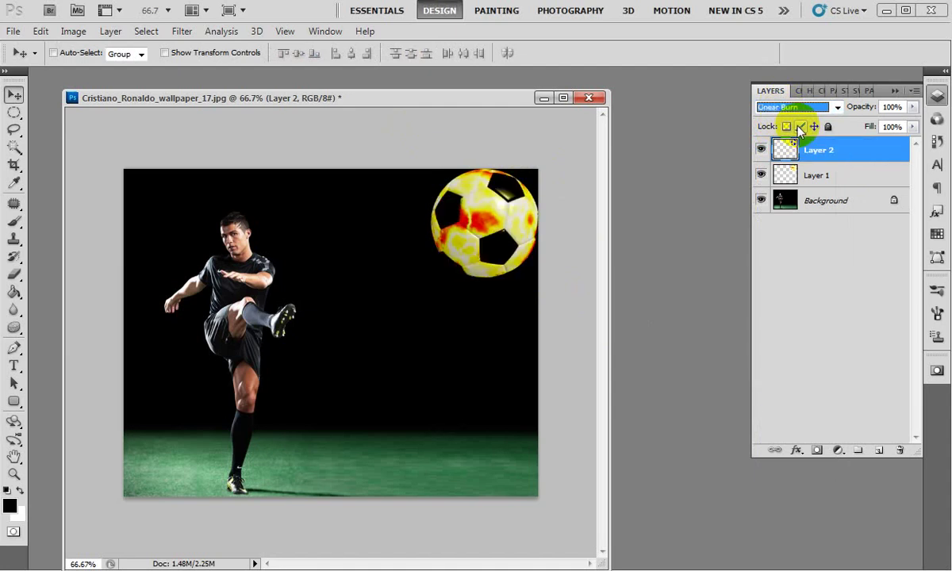
key("Down")
key("Down")
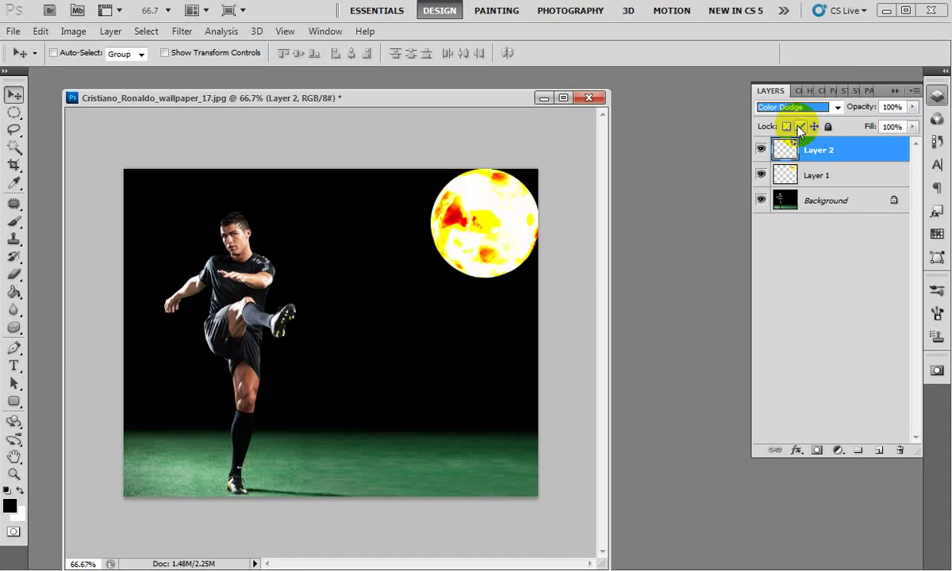
key("Down")
key("Down")
key("Down")
key("Down")
key("Down")
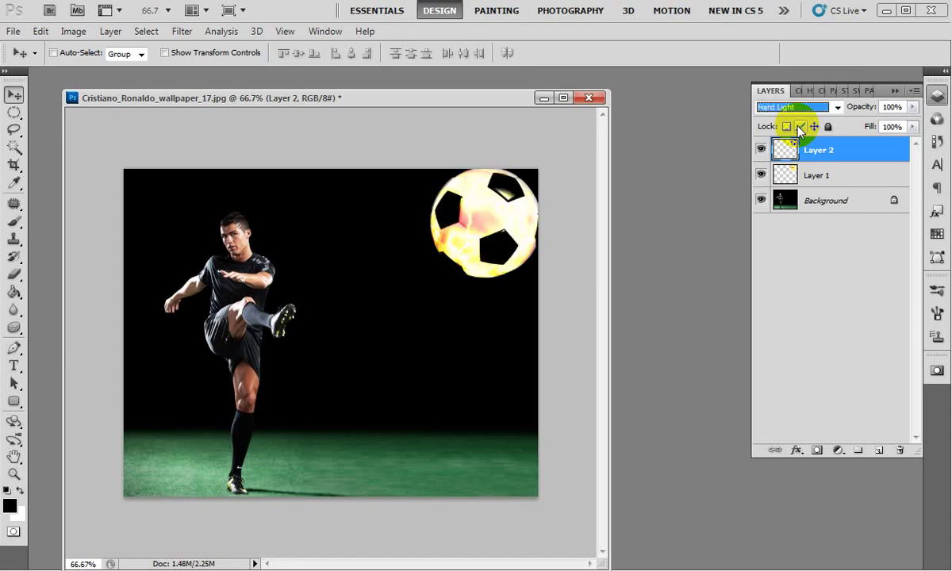
key("Down")
key("Down")
key("Down")
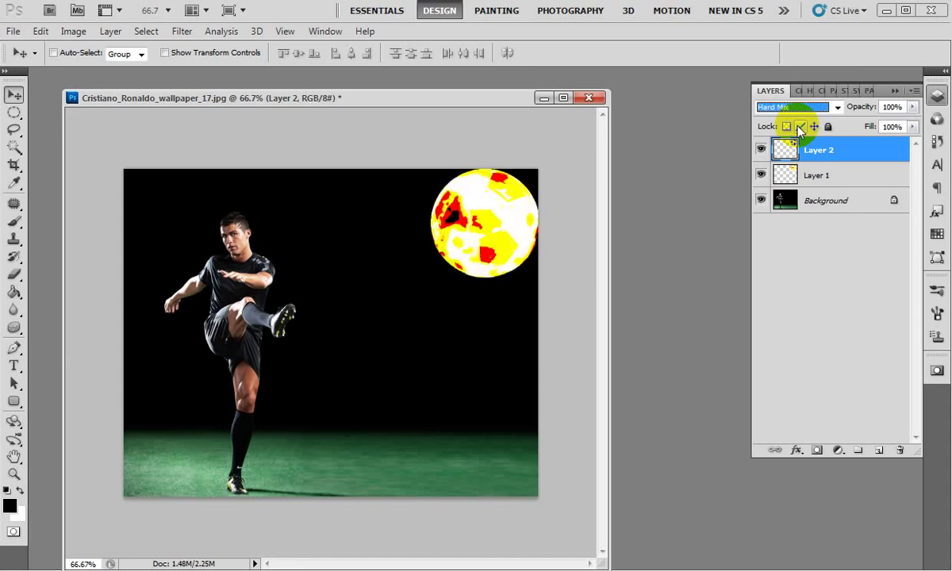
key("Down")
key("Down")
key("Down")
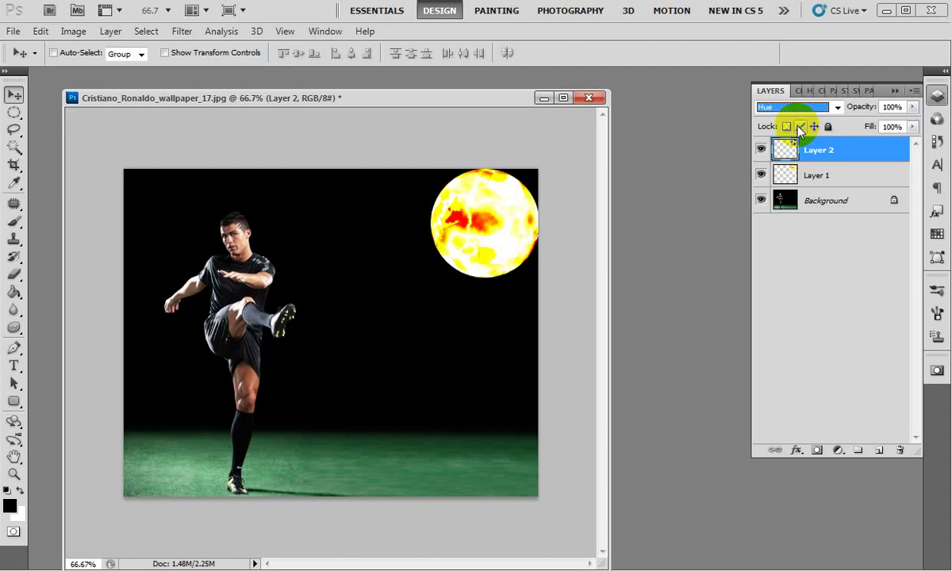
key("Down")
key("Down")
key("Down")
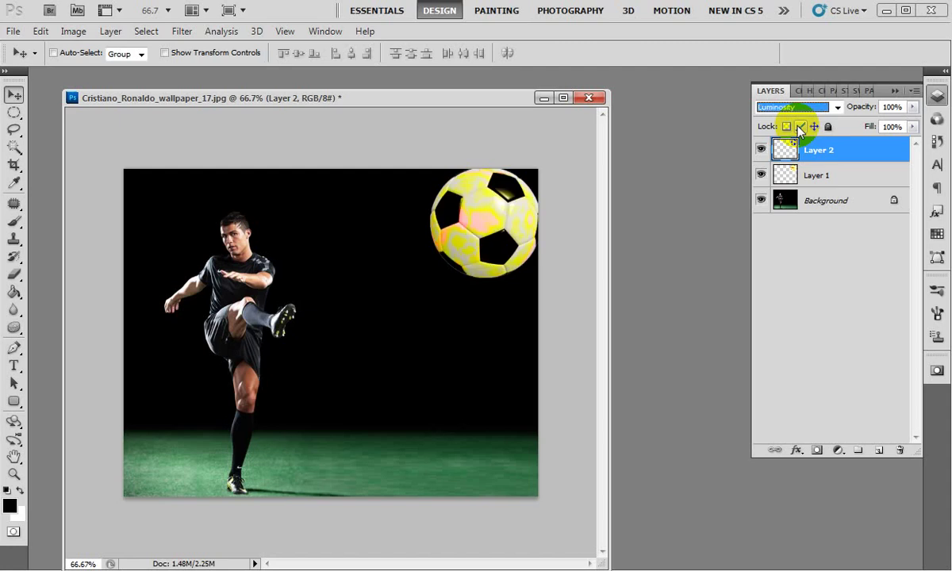
Compare Overlay once more and settle the ball layer on Multiply.
left_click(798, 111)
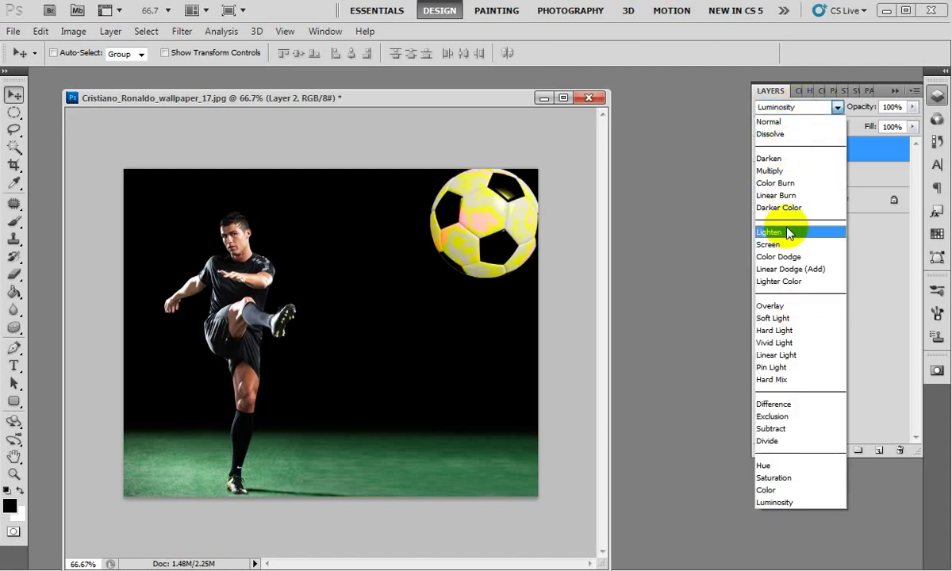
left_click(788, 307)
left_click(797, 106)
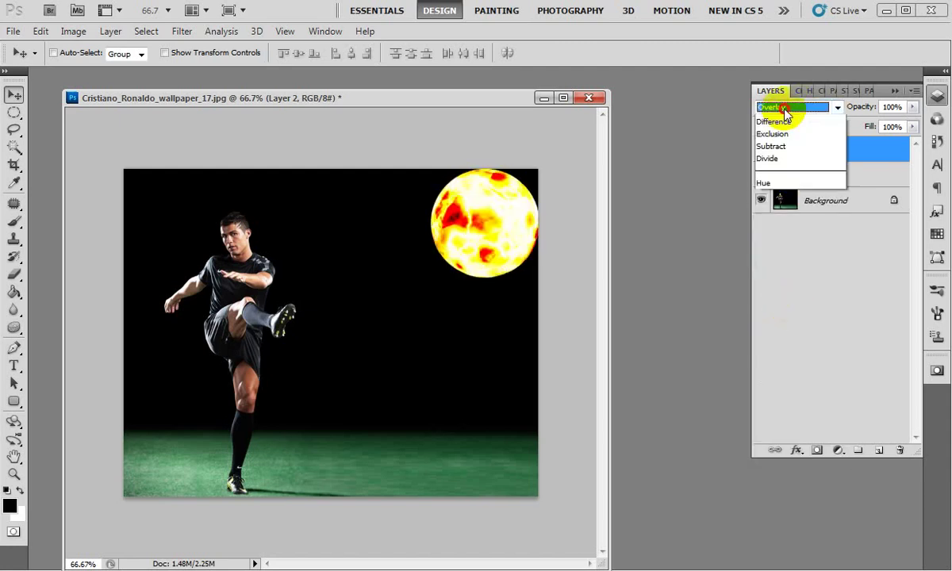
left_click(771, 171)
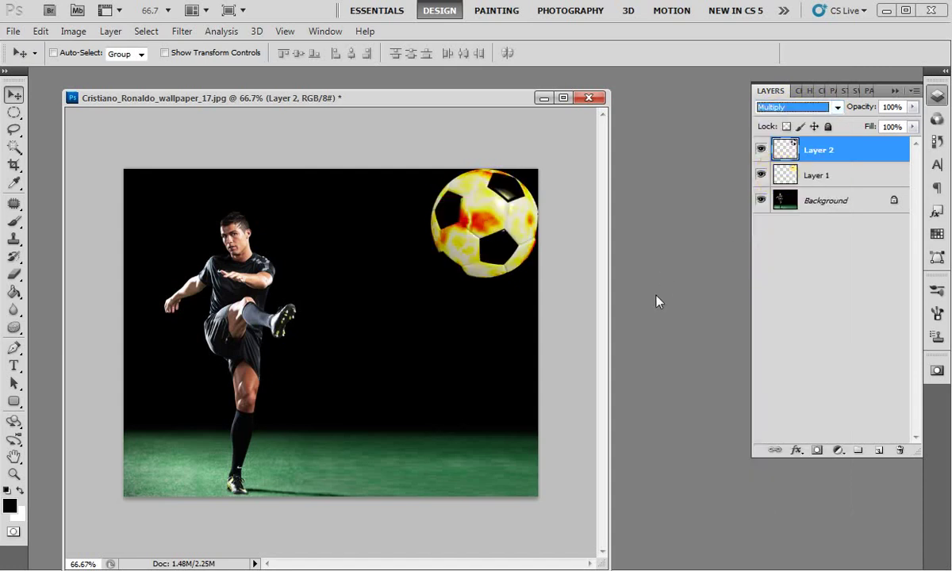
left_click(13, 31)
Copy the big_thumb glass image in as Layer 3 below the balls, shards around the fireball.
left_click(30, 62)
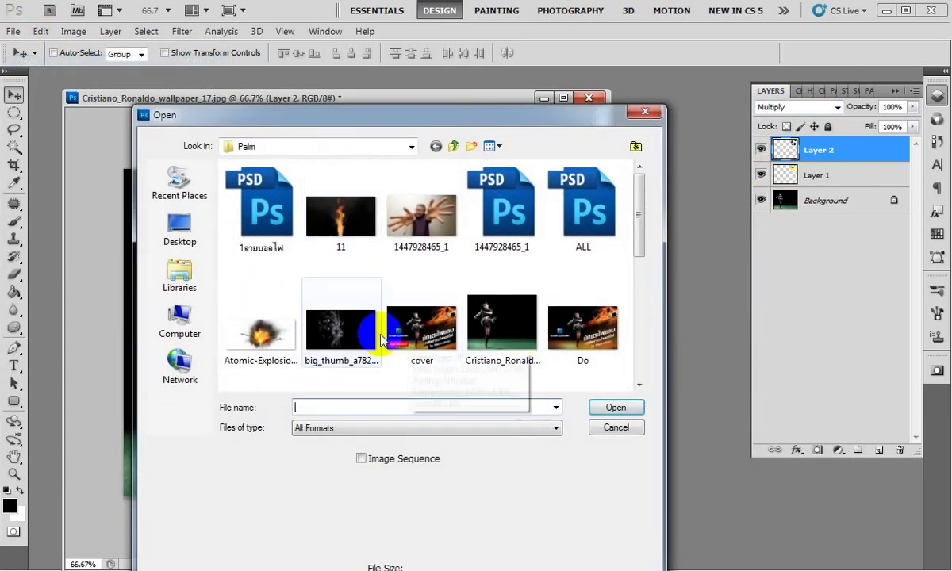
double_click(353, 337)
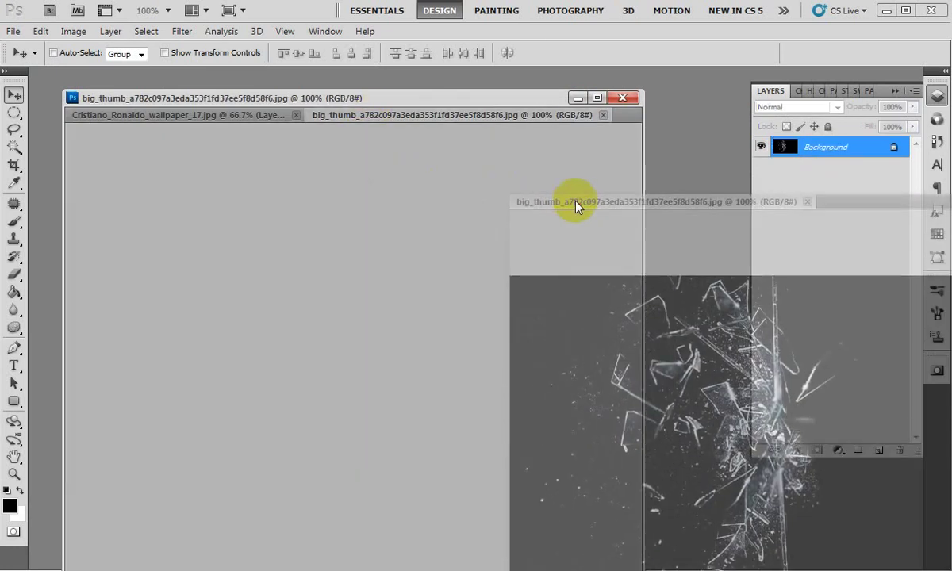
left_click_drag(373, 116, 540, 188)
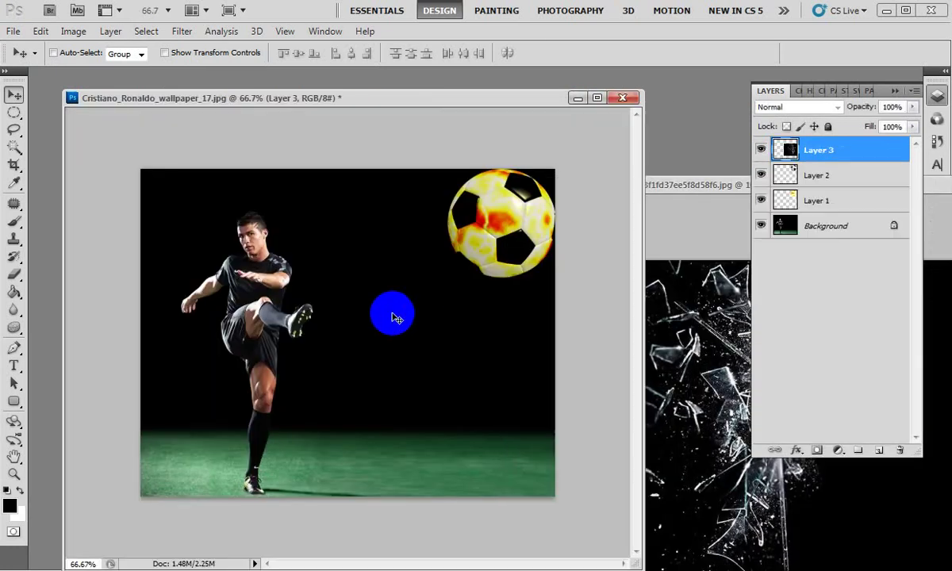
mouse_move(606, 378)
left_mouse_down()
mouse_move(494, 363)
mouse_move(508, 279)
left_mouse_up()
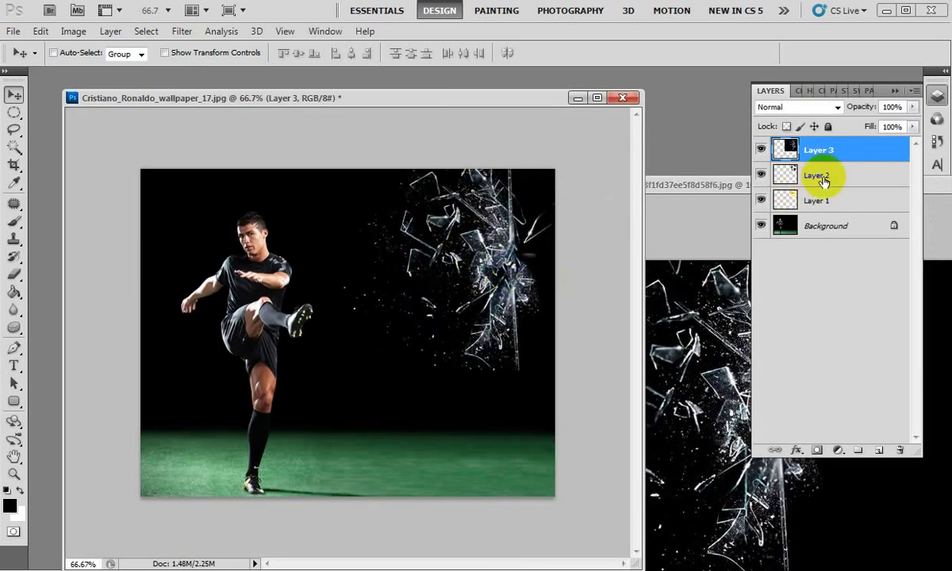
left_click_drag(827, 151, 830, 205)
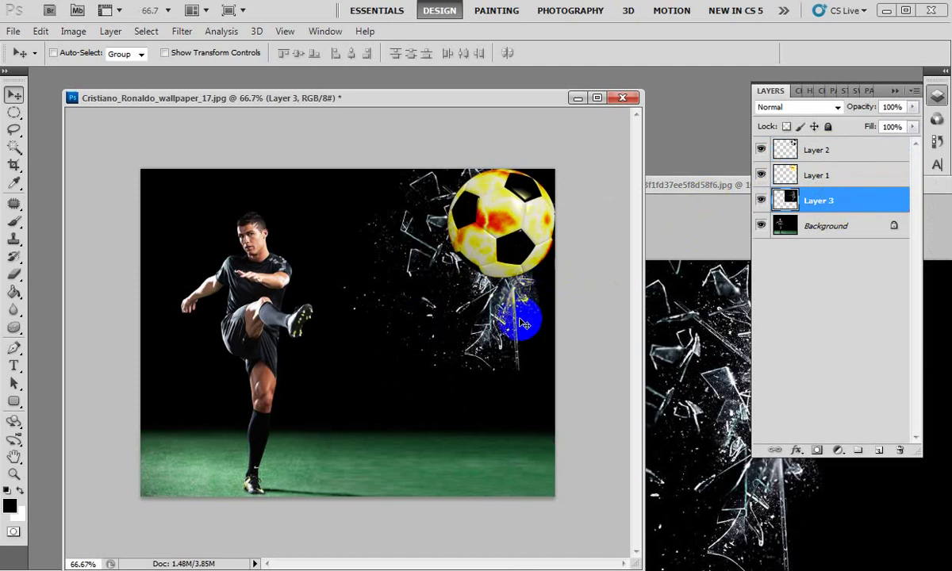
mouse_move(521, 319)
left_mouse_down()
mouse_move(439, 381)
mouse_move(510, 333)
left_mouse_up()
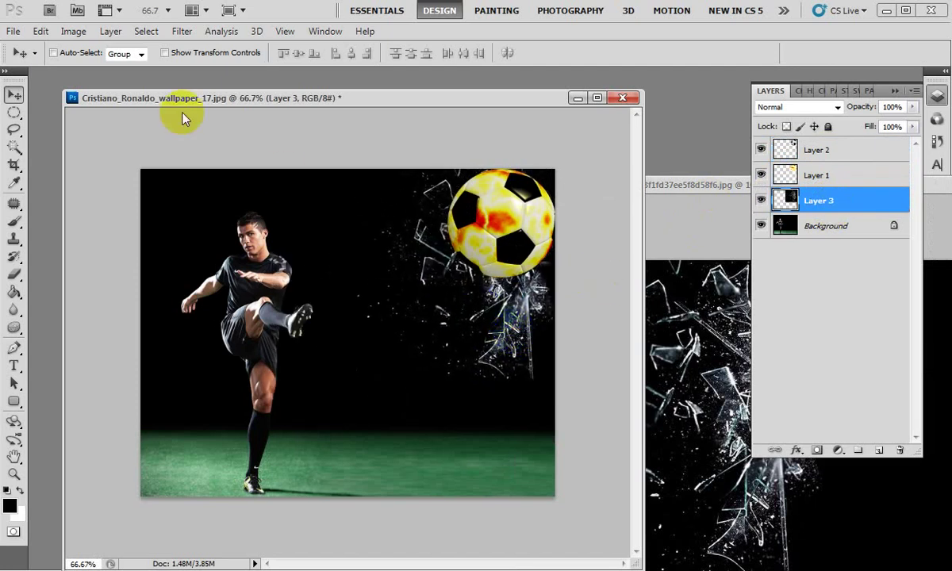
left_click(165, 52)
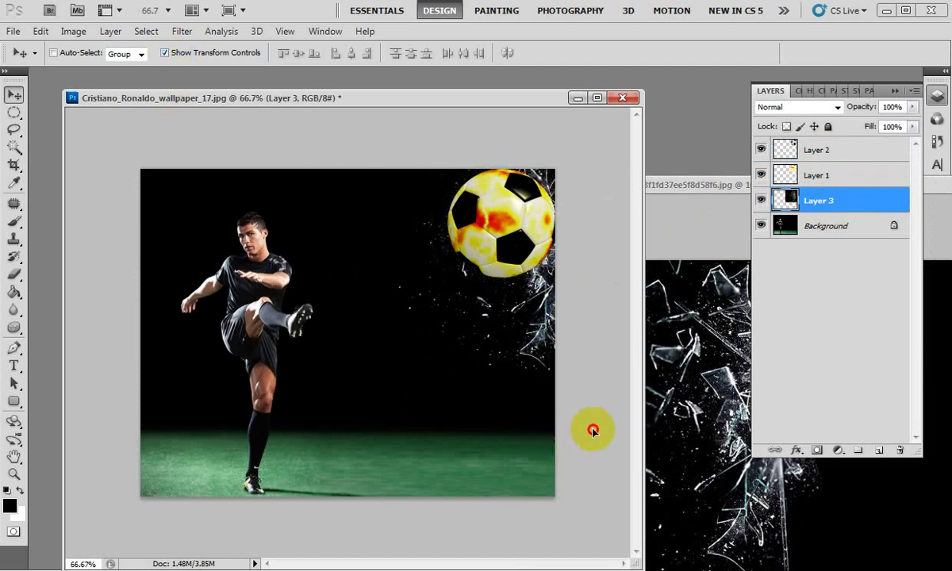
Rotate the glass layer about -23.55°, nudge it into place and begin bending its warp mesh.
left_click_drag(318, 169, 528, 274)
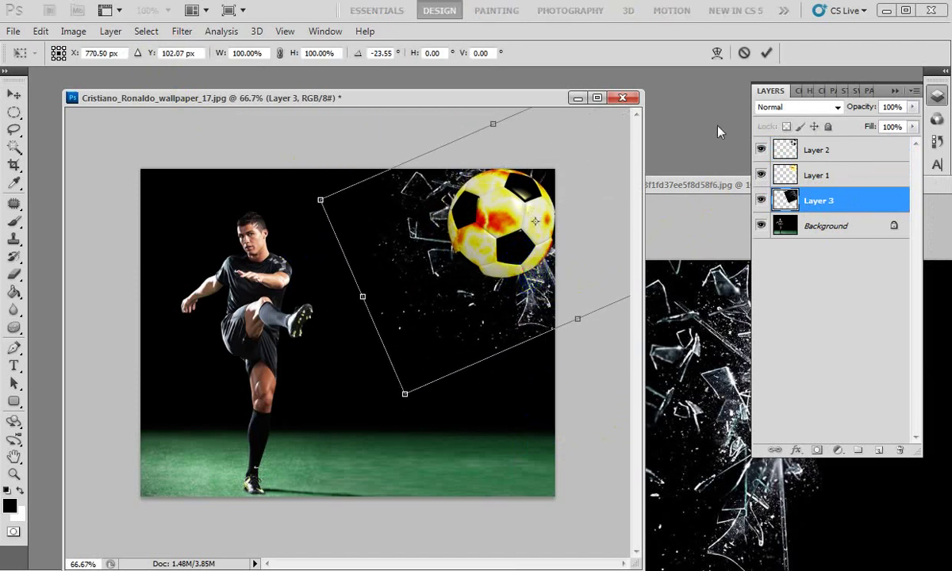
left_click_drag(597, 256, 598, 257)
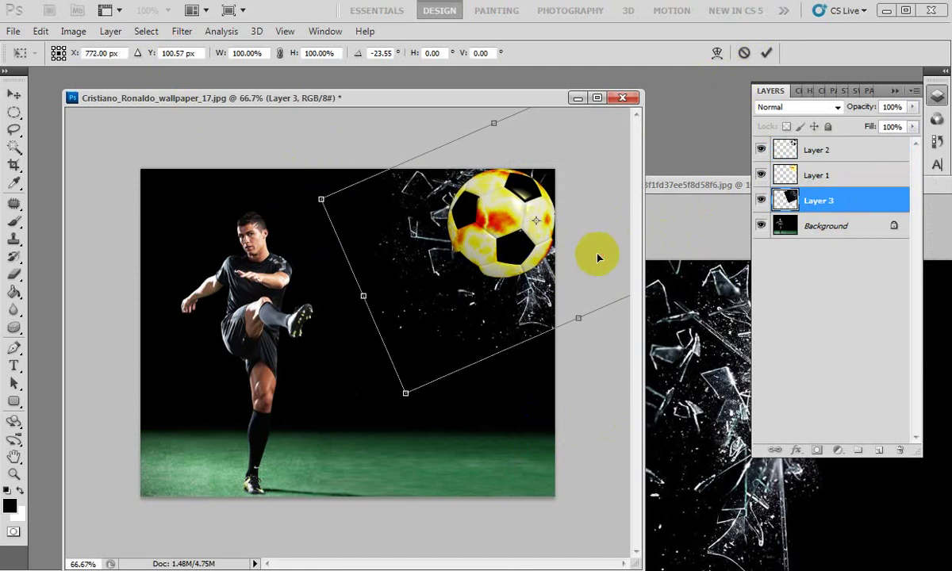
left_click(717, 54)
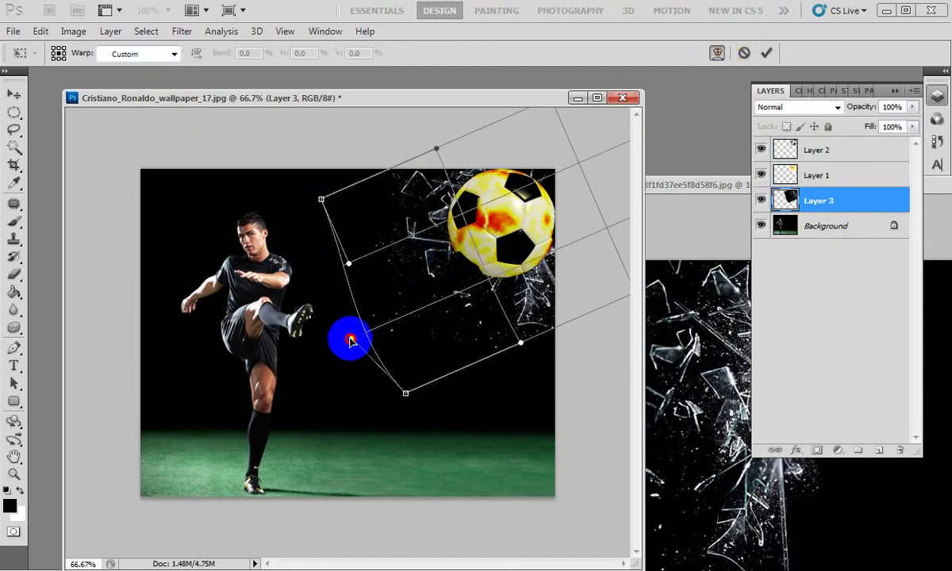
left_click_drag(378, 329, 191, 404)
left_click_drag(319, 201, 354, 209)
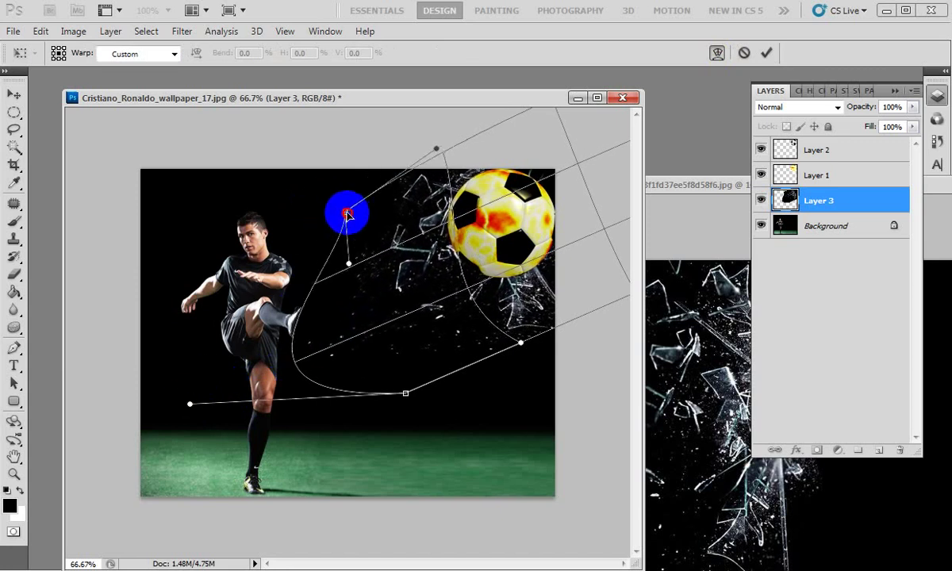
mouse_move(406, 392)
left_mouse_down()
mouse_move(394, 316)
mouse_move(408, 351)
left_mouse_up()
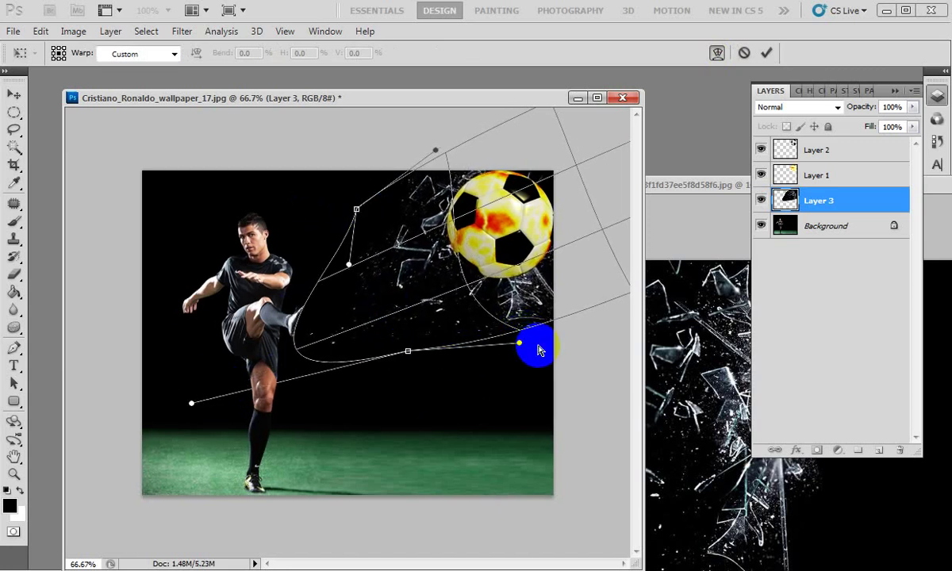
key("ctrl+minus")
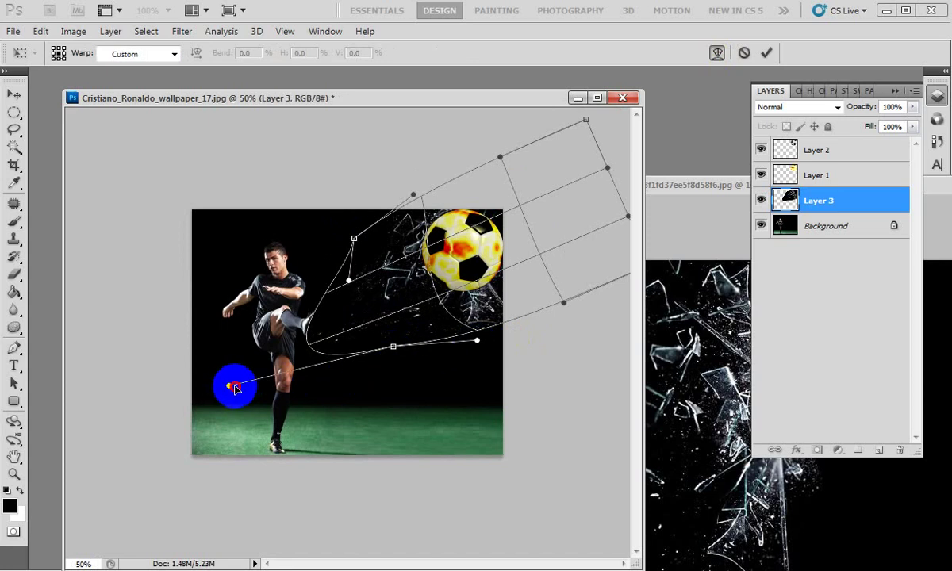
Warp the glass into a trail tapering from the ball down to the kicking foot and apply it.
left_click_drag(235, 388, 333, 342)
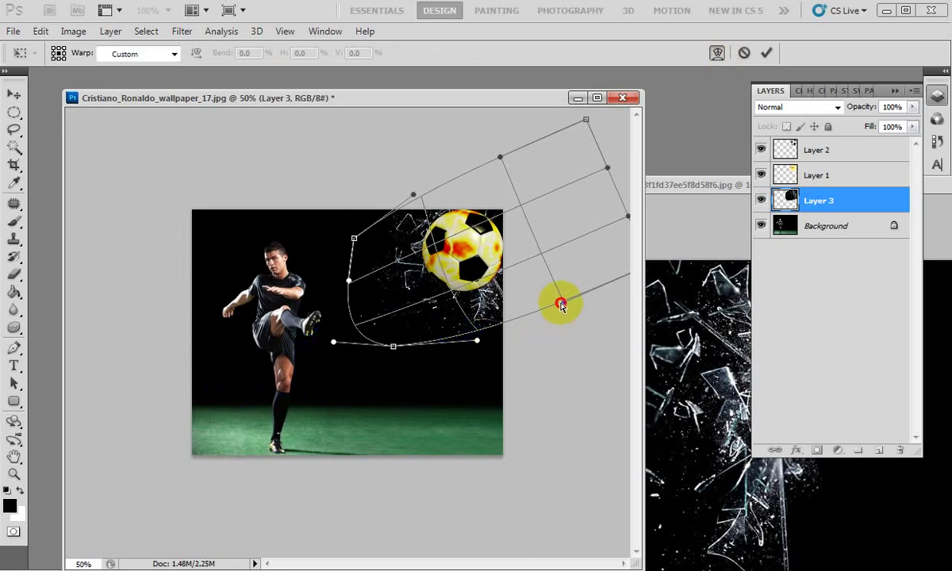
left_click_drag(561, 305, 407, 345)
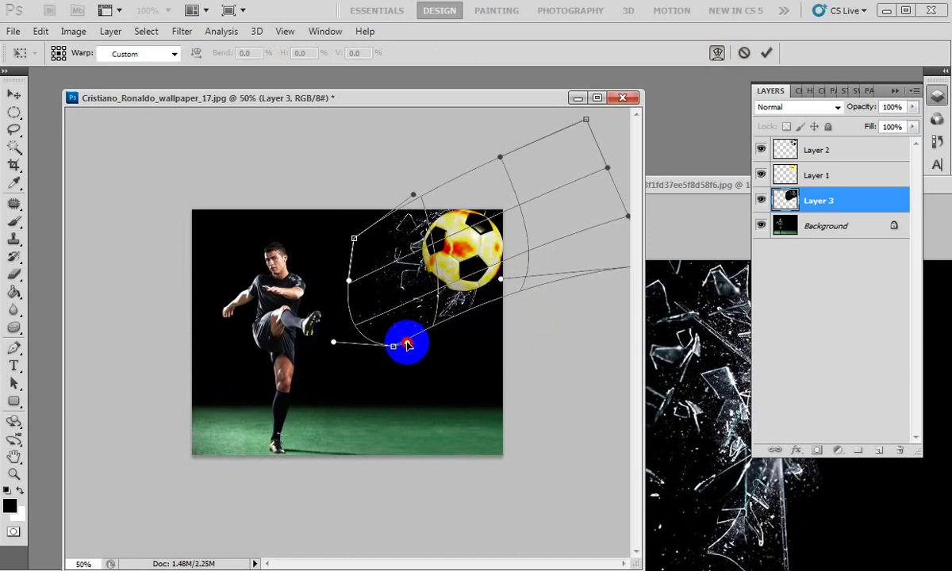
left_click_drag(407, 345, 510, 280)
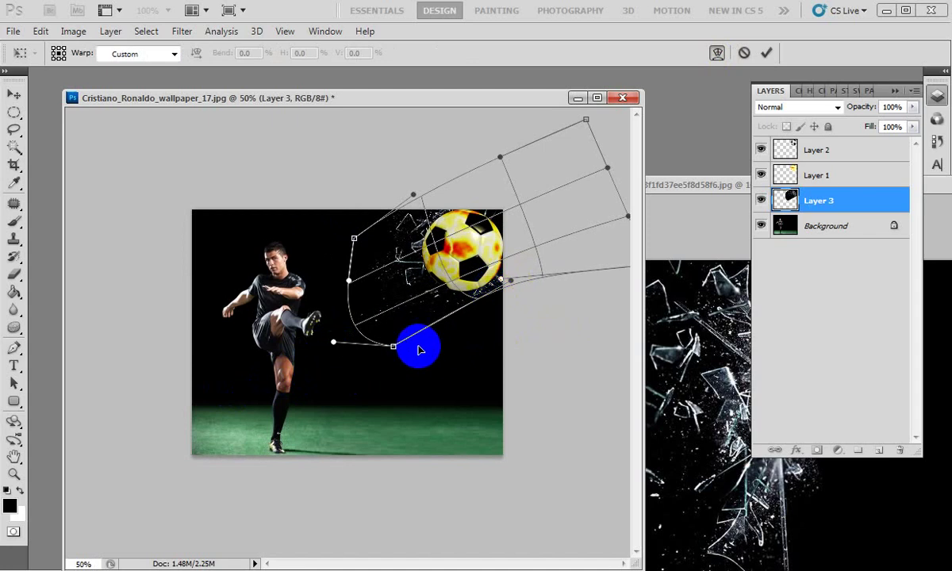
left_click_drag(393, 346, 354, 344)
left_click_drag(354, 238, 320, 314)
left_click_drag(585, 119, 479, 76)
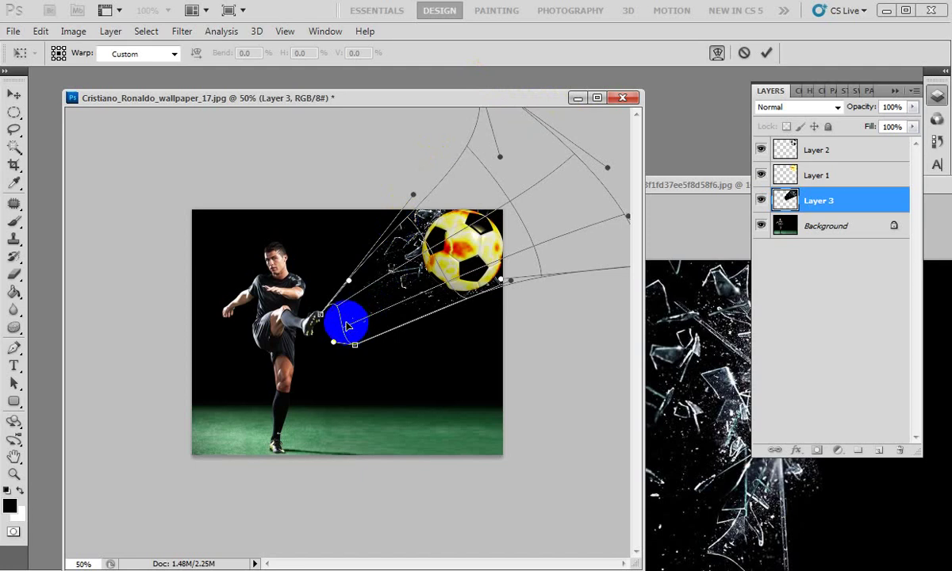
left_click_drag(350, 280, 326, 312)
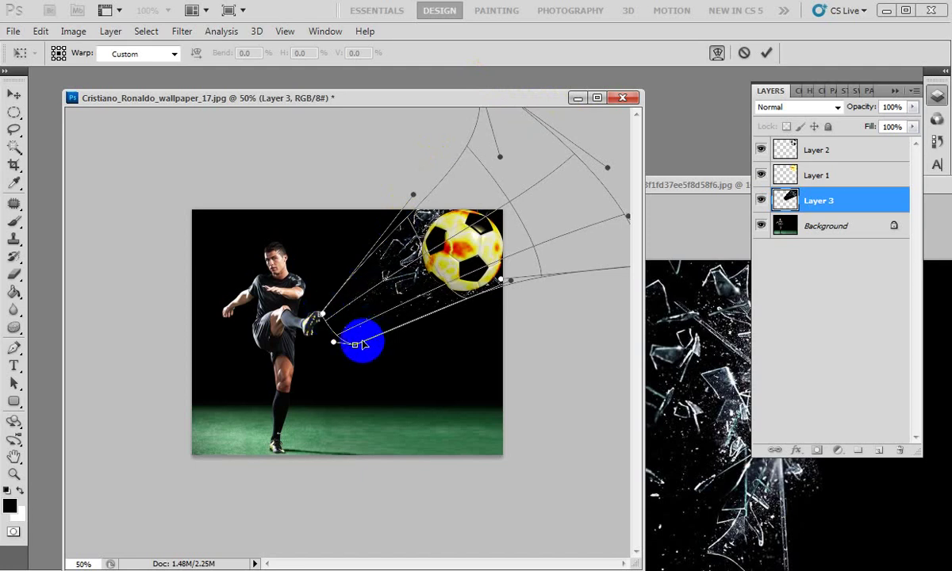
mouse_move(355, 344)
left_mouse_down()
mouse_move(311, 347)
mouse_move(311, 322)
mouse_move(314, 332)
left_mouse_up()
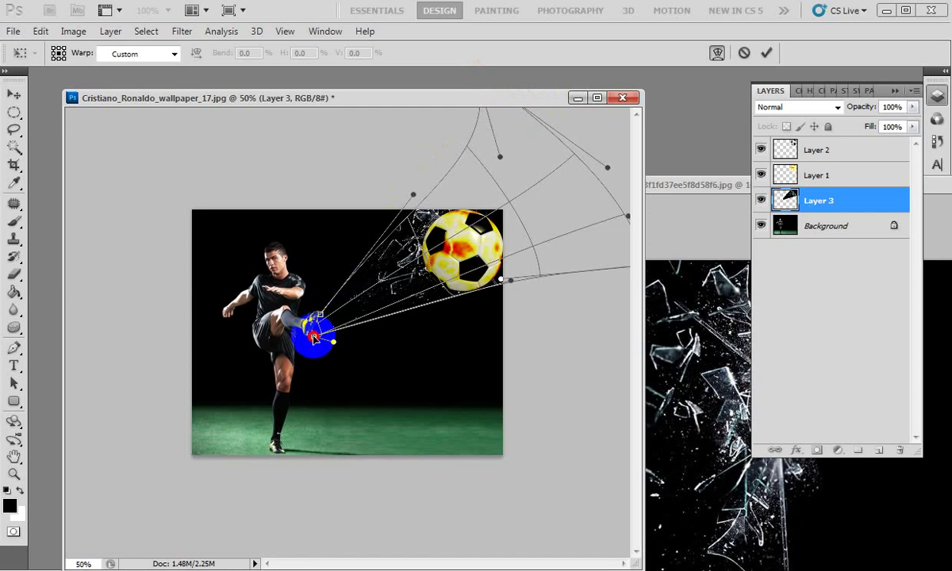
key("Return")
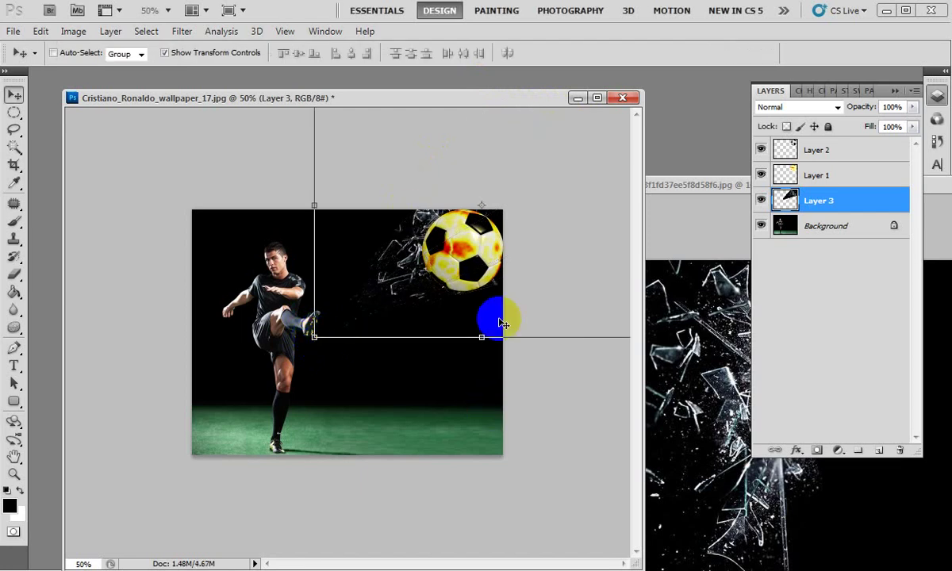
Zoom back to 66.7%, position the glass trail beside the ball, and bring the glass image window forward.
key("ctrl+plus")
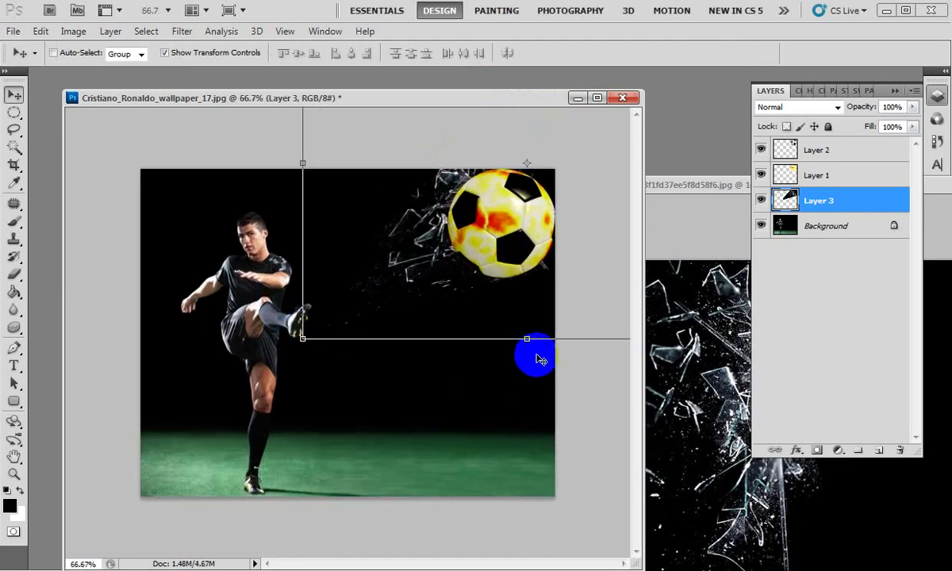
left_click(165, 54)
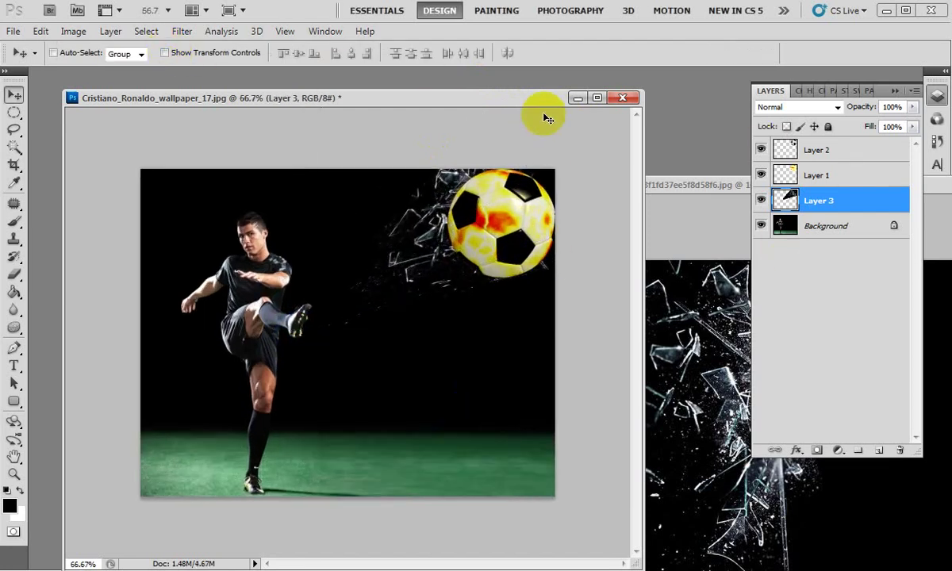
mouse_move(434, 271)
left_mouse_down()
mouse_move(435, 314)
mouse_move(361, 346)
mouse_move(452, 276)
left_mouse_up()
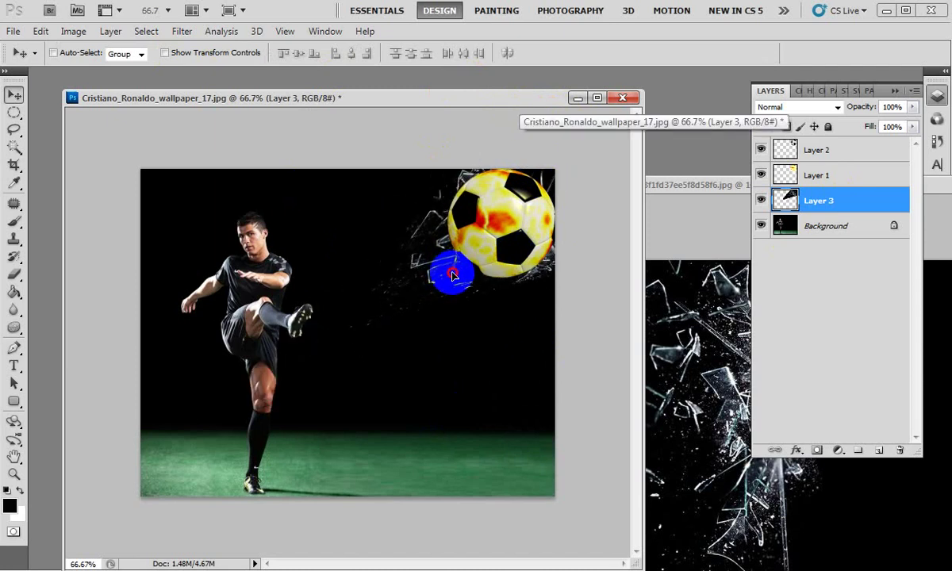
left_click(659, 324)
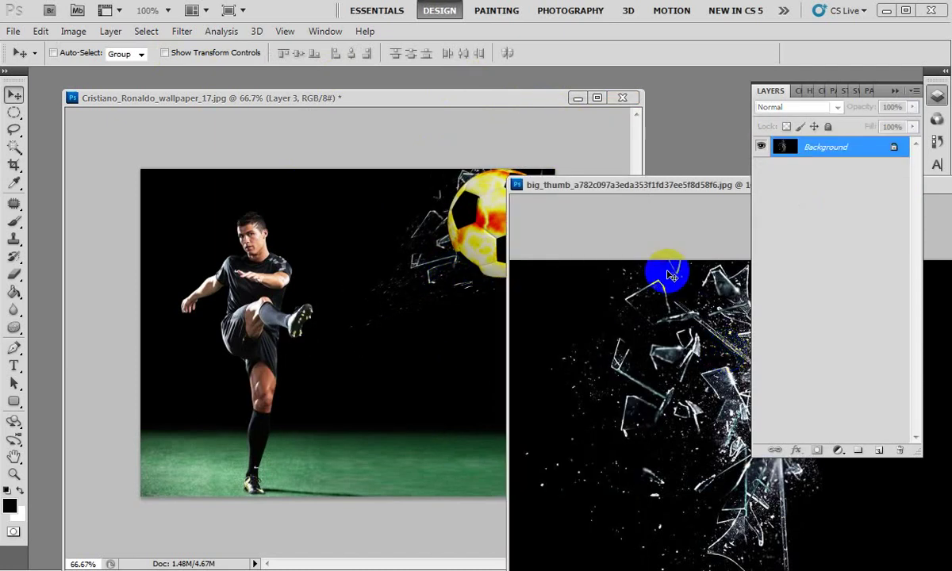
left_click_drag(663, 272, 731, 393)
Open Fireball-PNG-Free-Download.png in its own floating window.
double_click(725, 388)
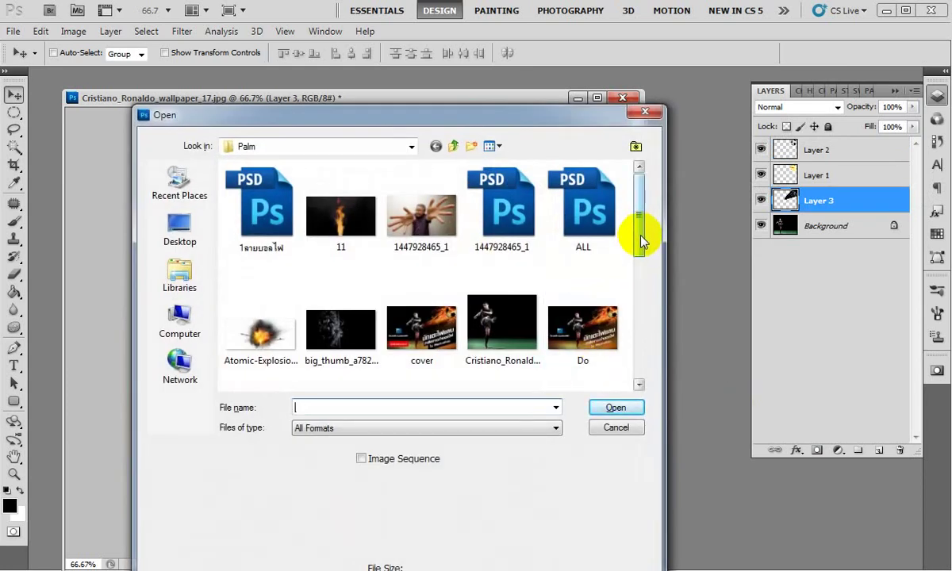
left_click_drag(640, 235, 638, 316)
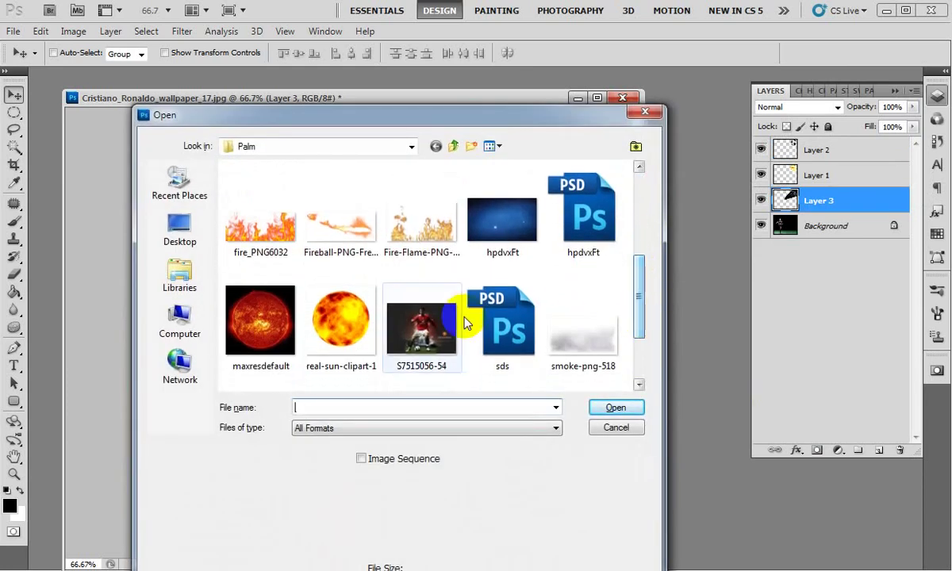
left_click(354, 238)
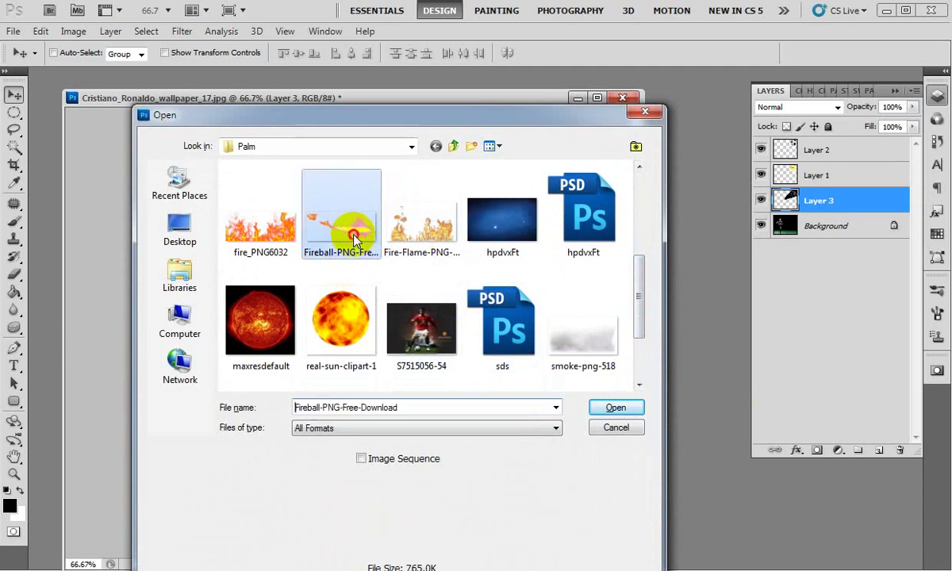
double_click(355, 239)
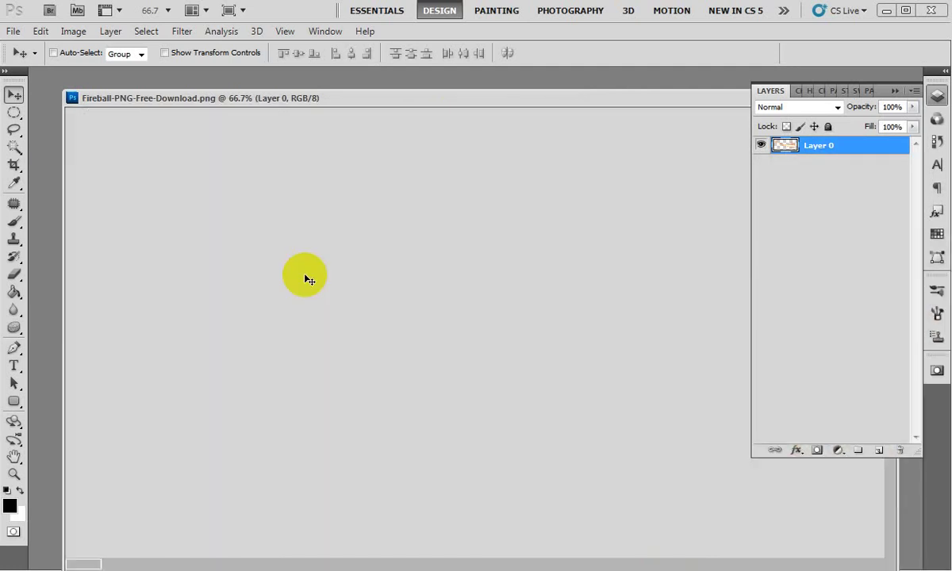
left_click_drag(428, 118, 309, 265)
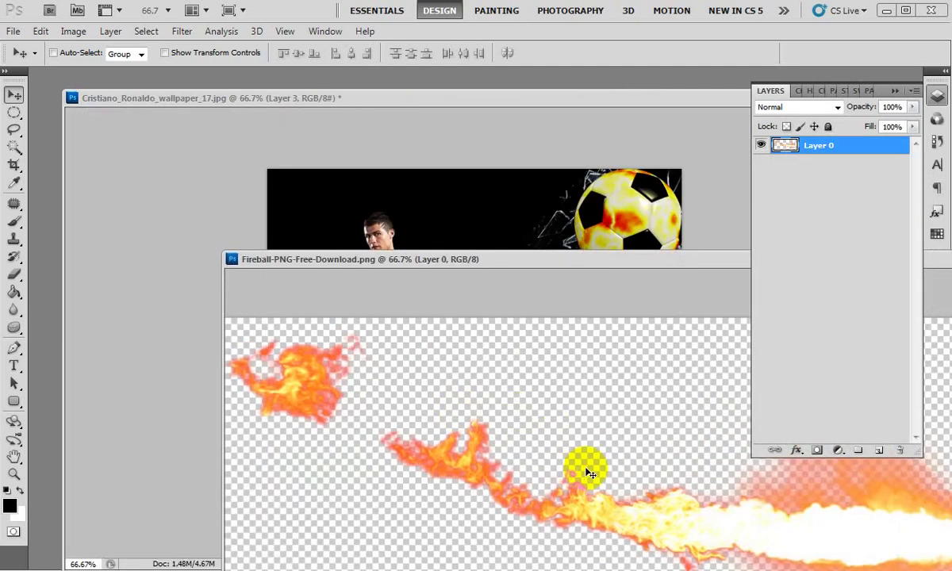
left_click_drag(541, 260, 316, 245)
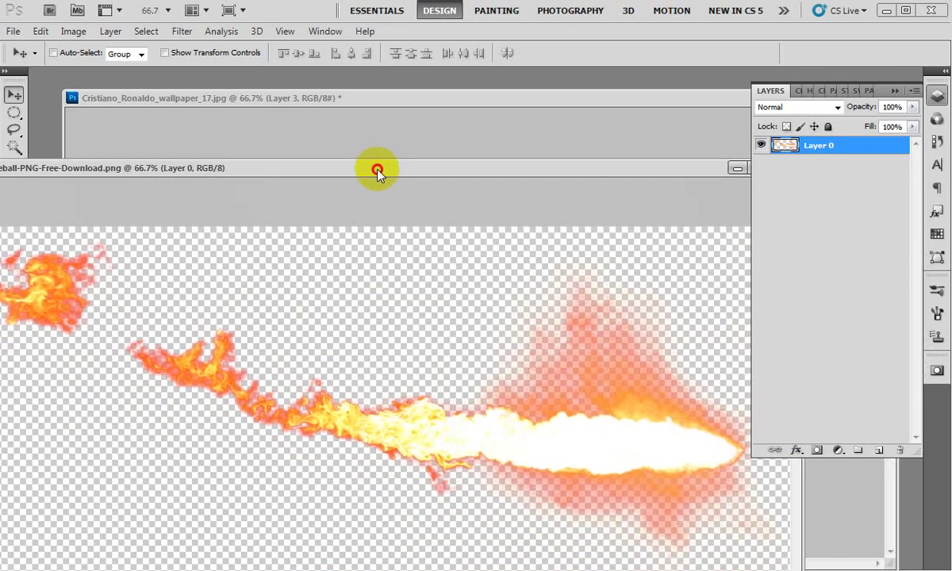
left_click_drag(402, 252, 372, 152)
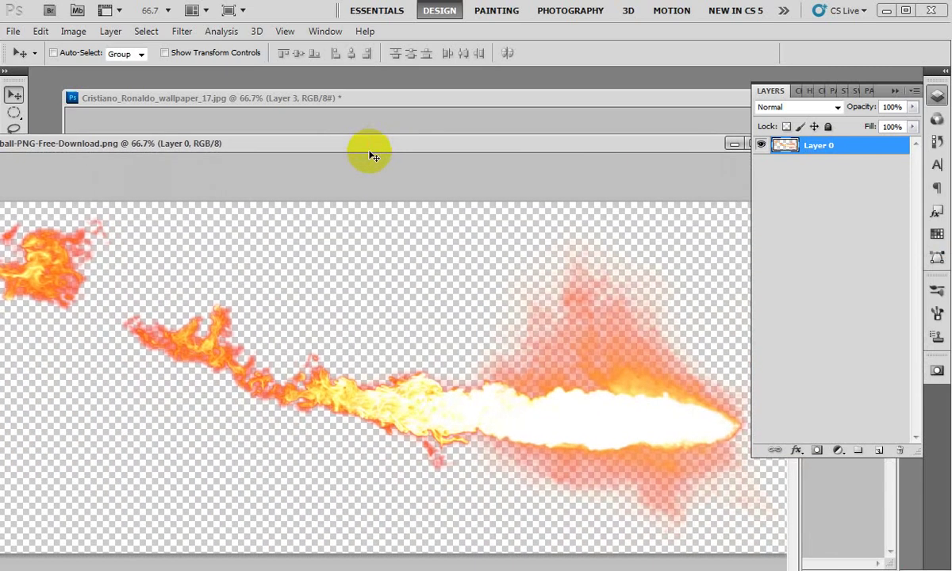
Lasso the long flame trail and drag it into the player composite as Layer 4.
left_click(14, 127)
mouse_move(225, 230)
left_mouse_down()
mouse_move(780, 307)
mouse_move(453, 195)
mouse_move(319, 238)
left_mouse_up()
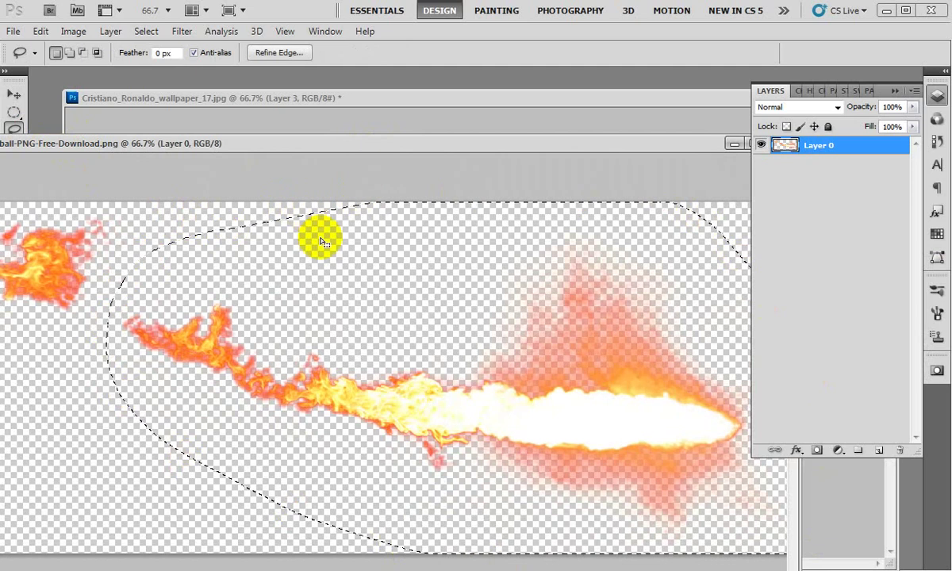
mouse_move(389, 264)
left_mouse_down()
mouse_move(412, 209)
mouse_move(482, 300)
left_mouse_up()
left_click(36, 193)
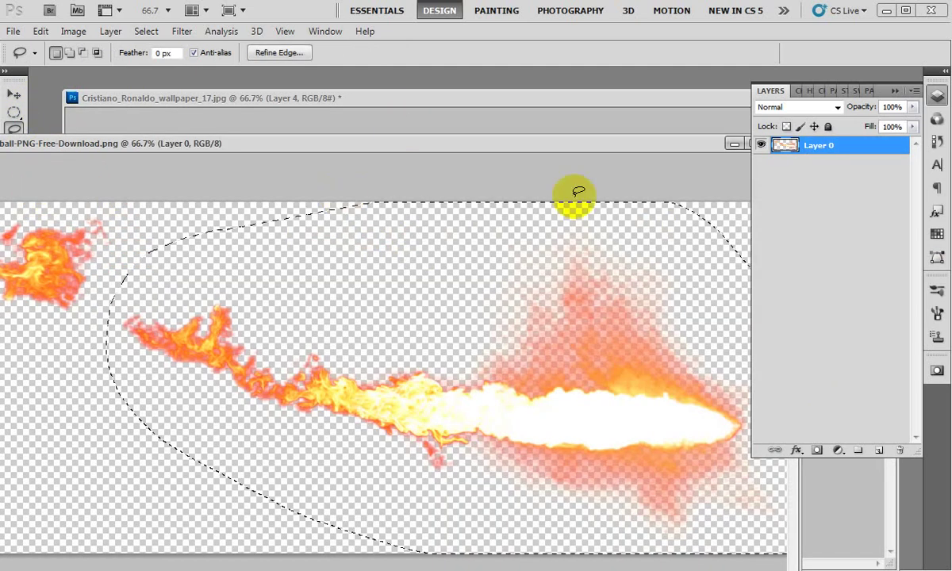
left_click_drag(690, 159, 637, 172)
Close the fireball file and move the flame down onto the player's leg.
left_click(635, 167)
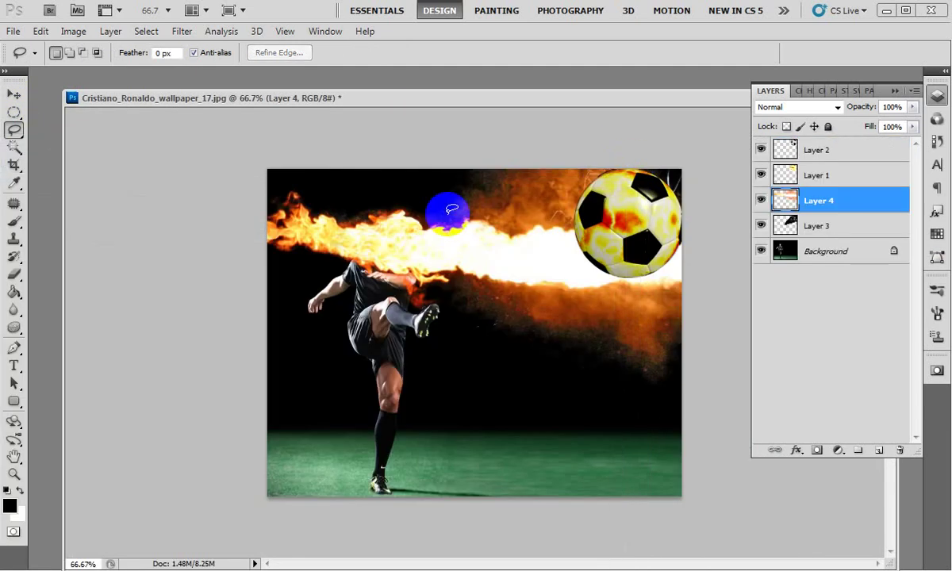
left_click(14, 94)
mouse_move(412, 238)
left_mouse_down()
mouse_move(435, 402)
mouse_move(407, 402)
left_mouse_up()
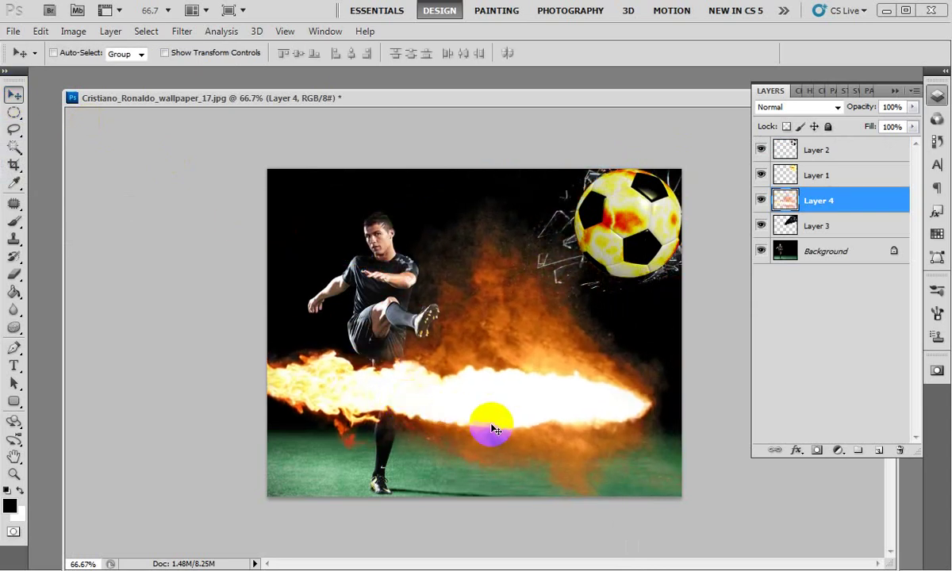
Scale the flame to 42.14% and rotate it -33.75° so it runs from foot to ball.
key("ctrl+t")
left_click_drag(723, 325, 672, 144)
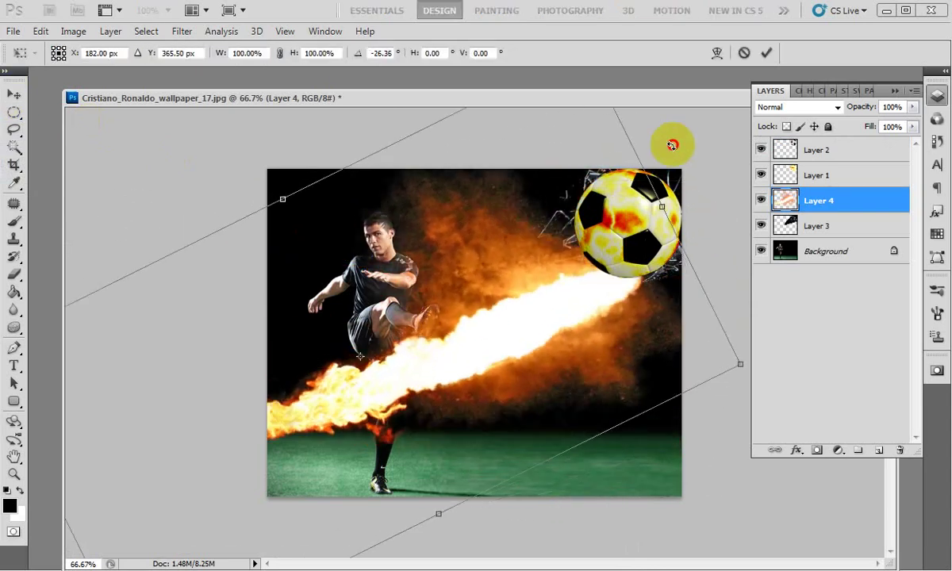
left_click_drag(517, 334, 379, 397)
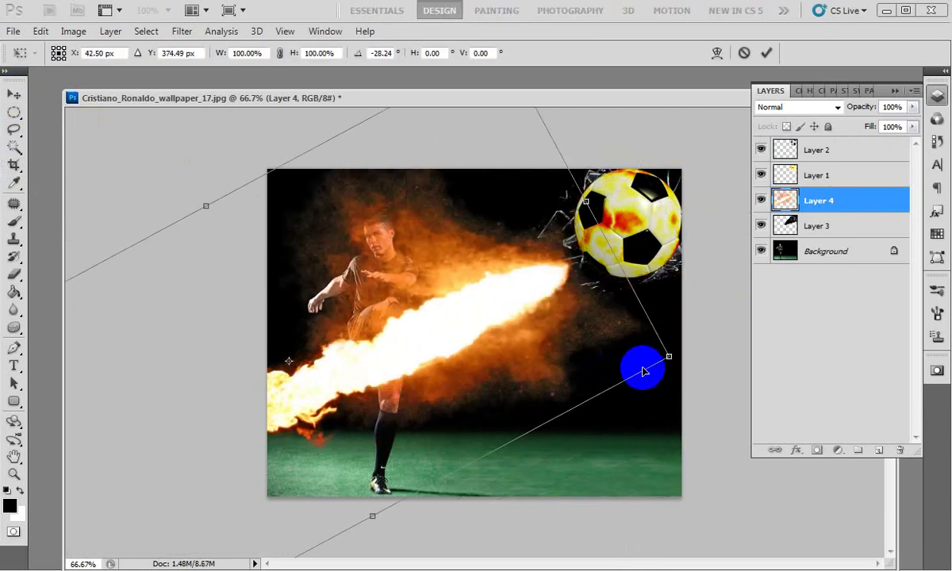
mouse_move(668, 357)
left_mouse_down()
mouse_move(366, 376)
mouse_move(642, 273)
mouse_move(603, 262)
mouse_move(599, 285)
left_mouse_up()
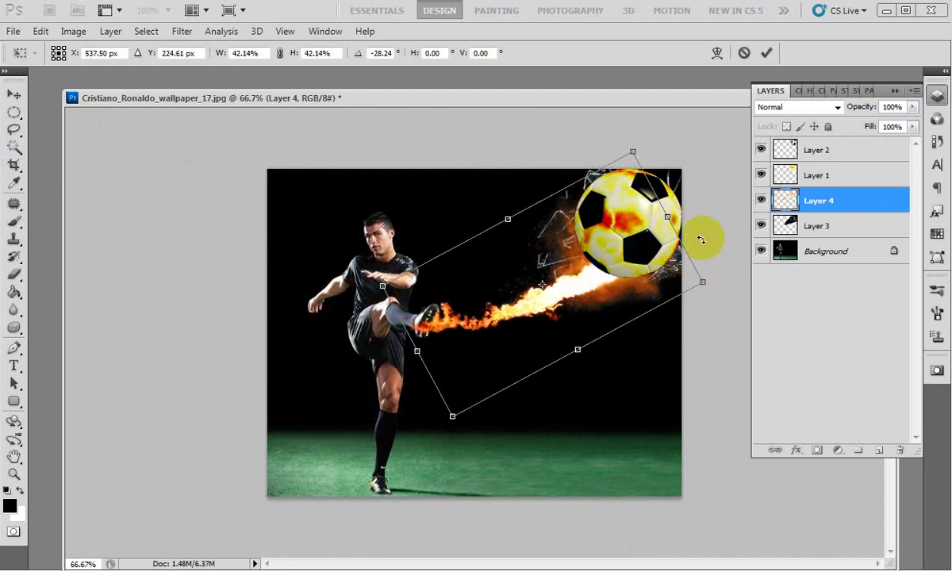
left_click_drag(701, 239, 702, 219)
left_click_drag(637, 203, 630, 220)
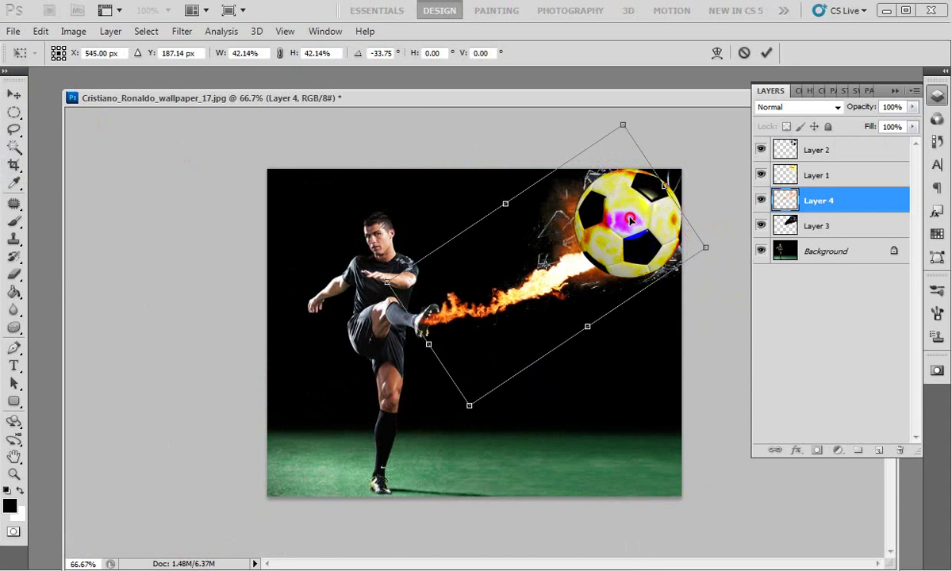
left_click(716, 53)
Stretch the flame's warp corners out toward the player and bend its right edge around the ball.
mouse_move(547, 286)
left_mouse_down()
mouse_move(681, 273)
mouse_move(807, 286)
left_mouse_up()
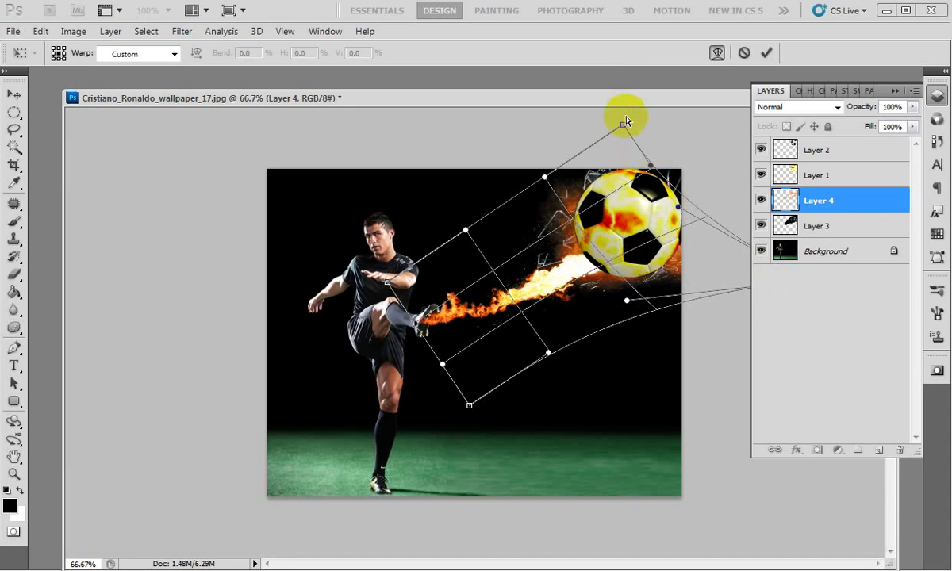
left_click_drag(624, 123, 617, 86)
left_click_drag(450, 373, 301, 406)
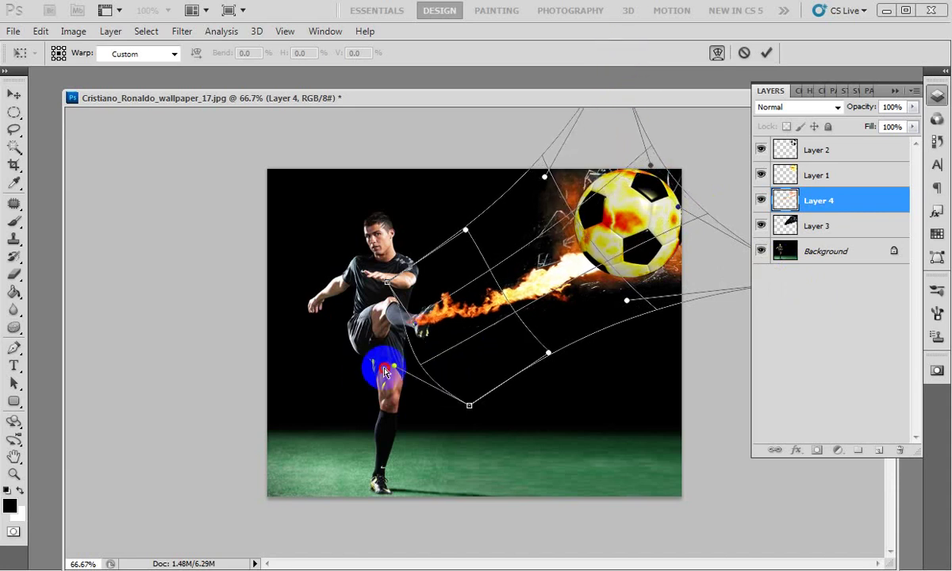
mouse_move(468, 406)
left_mouse_down()
mouse_move(392, 403)
mouse_move(399, 311)
mouse_move(245, 407)
left_mouse_up()
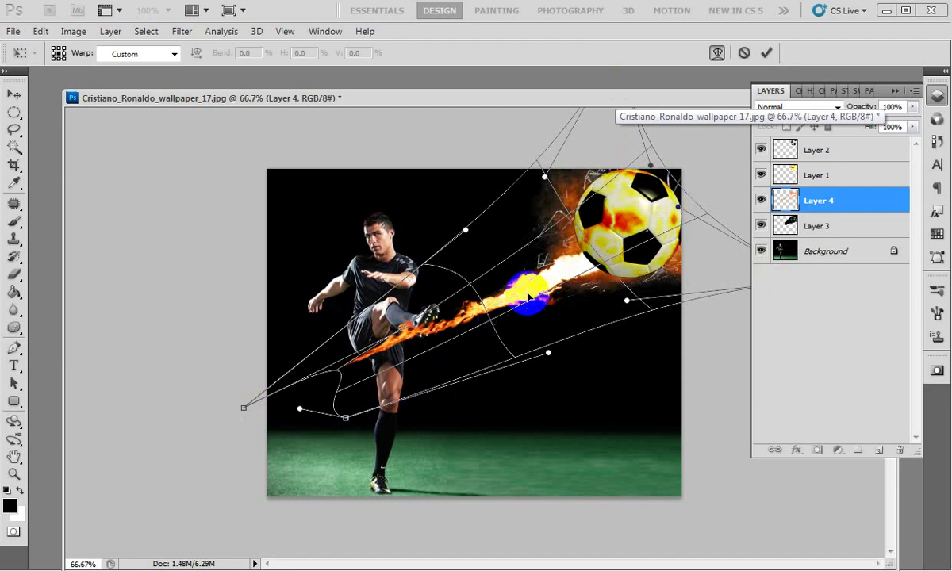
scroll(531, 230, "down", 1)
scroll(547, 262, "down", 2)
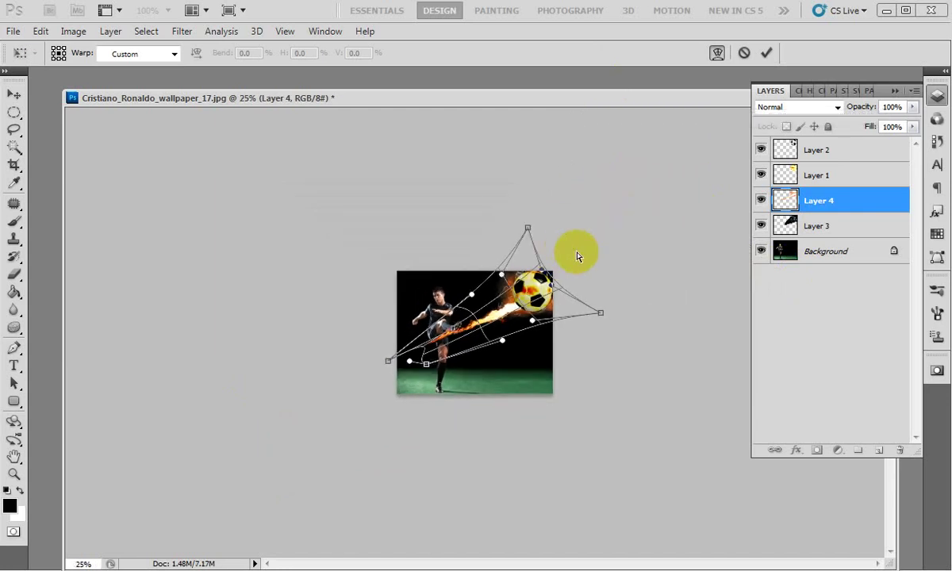
left_click_drag(556, 288, 594, 256)
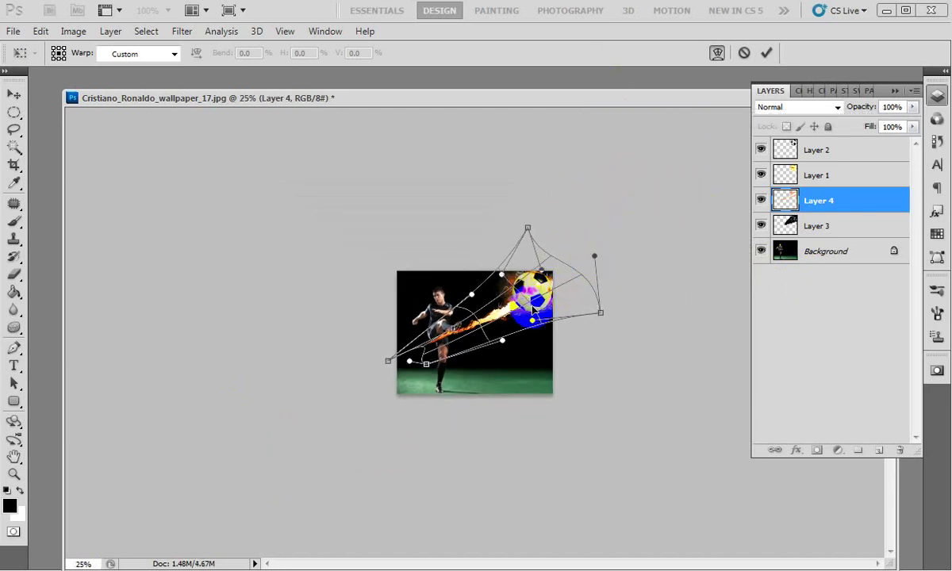
left_click_drag(601, 313, 557, 320)
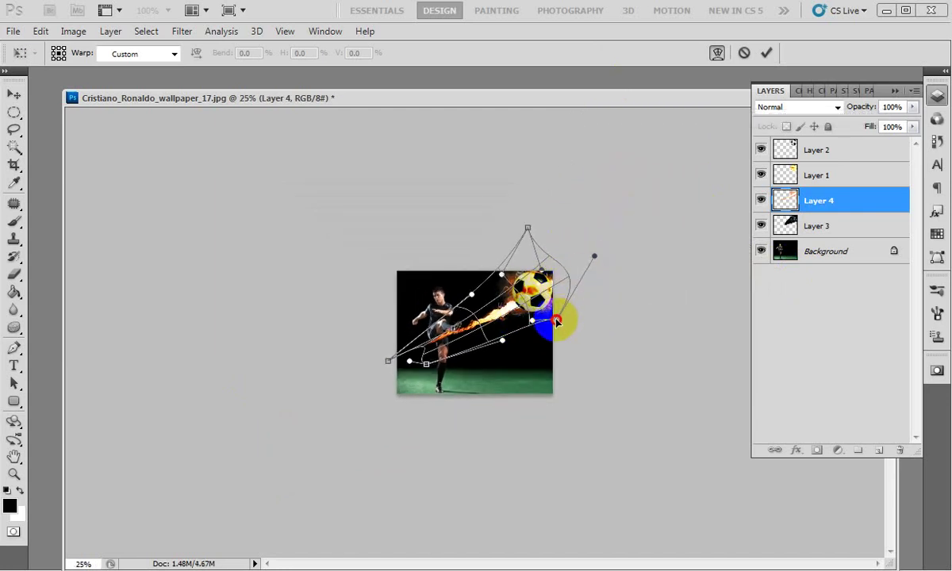
scroll(561, 323, "up", 1)
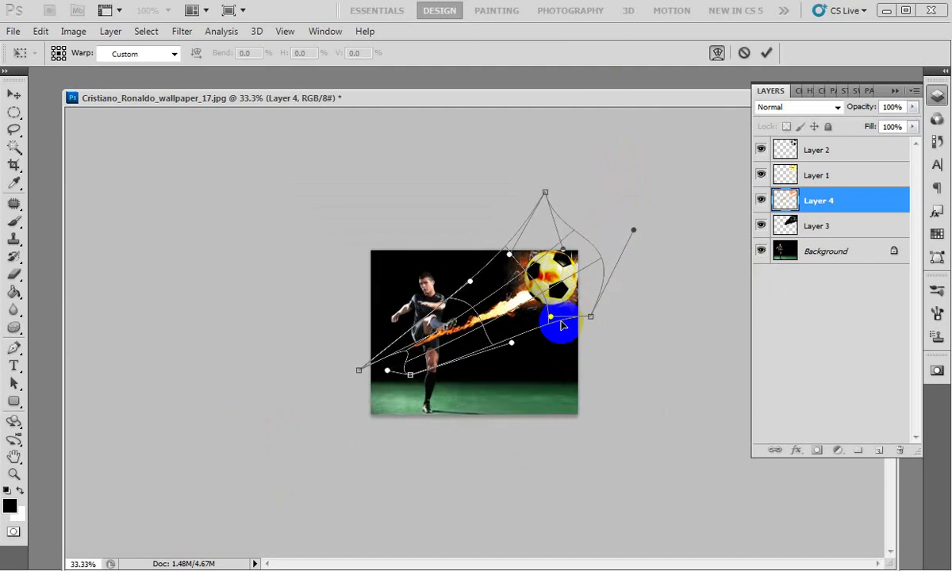
scroll(560, 321, "up", 1)
Refine the warp curves so the flame's tail reaches the leg, then commit the warp.
mouse_move(531, 222)
left_mouse_down()
mouse_move(393, 340)
mouse_move(384, 387)
mouse_move(394, 408)
mouse_move(389, 385)
mouse_move(508, 366)
mouse_move(501, 357)
mouse_move(447, 370)
left_mouse_up()
mouse_move(601, 207)
left_mouse_down()
mouse_move(684, 164)
mouse_move(668, 137)
left_mouse_up()
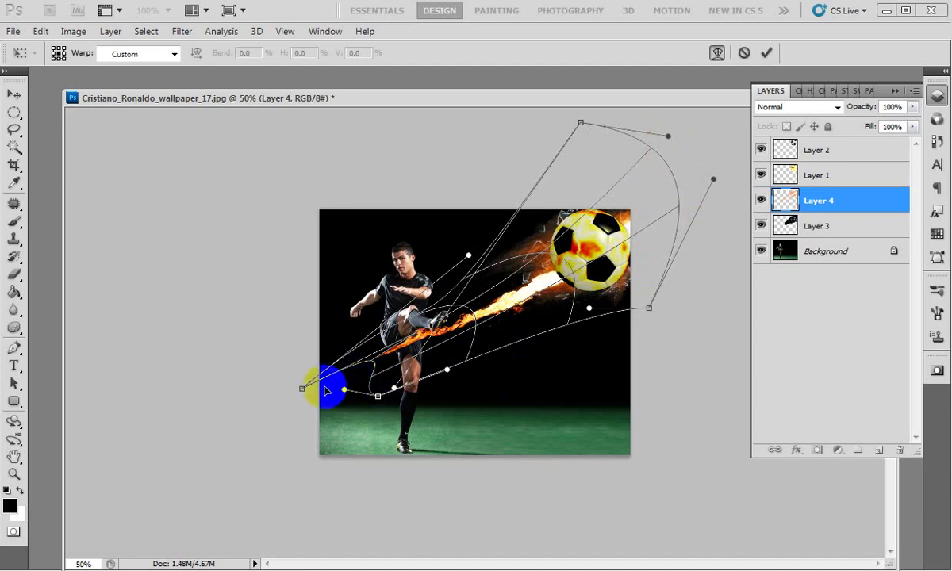
mouse_move(305, 388)
left_mouse_down()
mouse_move(361, 357)
mouse_move(365, 334)
left_mouse_up()
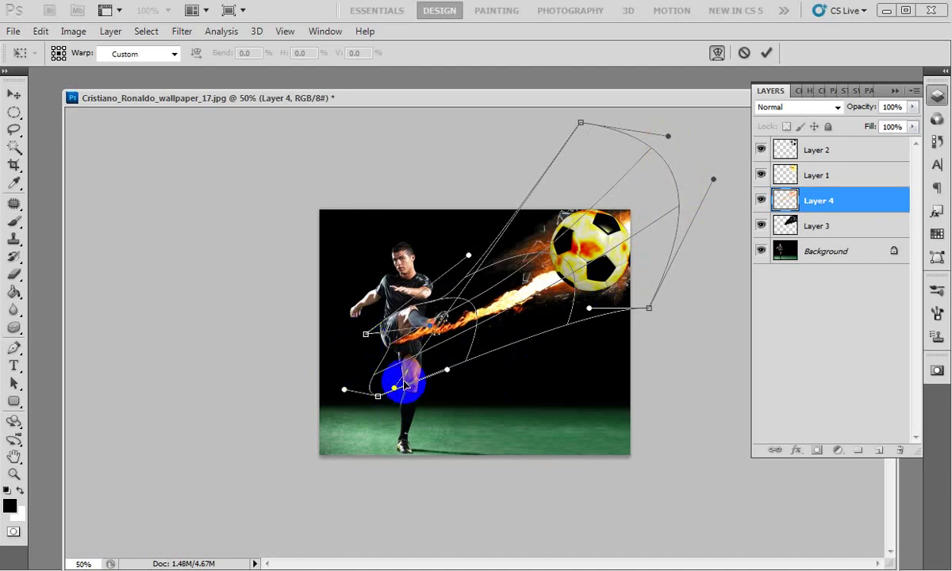
left_click_drag(380, 396, 374, 361)
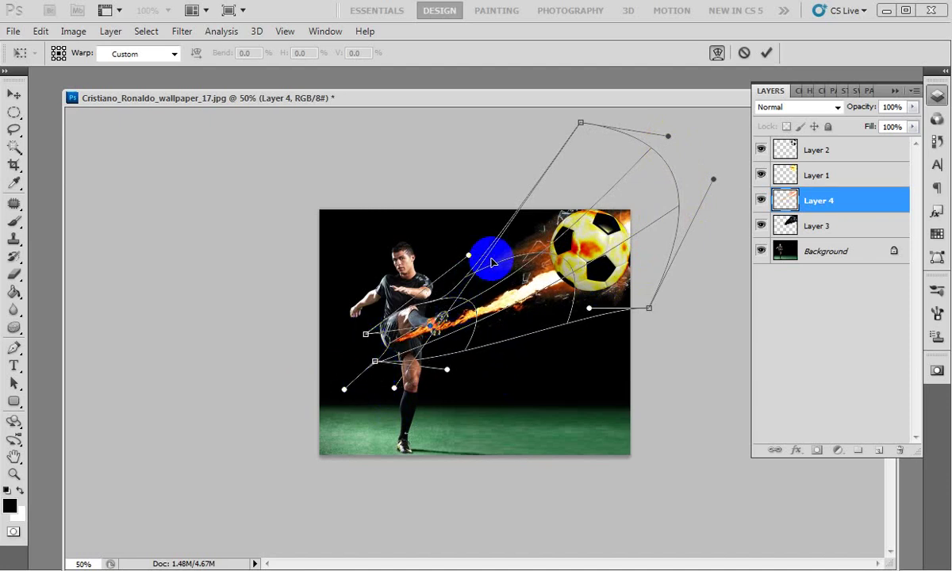
mouse_move(469, 257)
left_mouse_down()
mouse_move(438, 234)
mouse_move(441, 222)
left_mouse_up()
left_click_drag(588, 307, 575, 285)
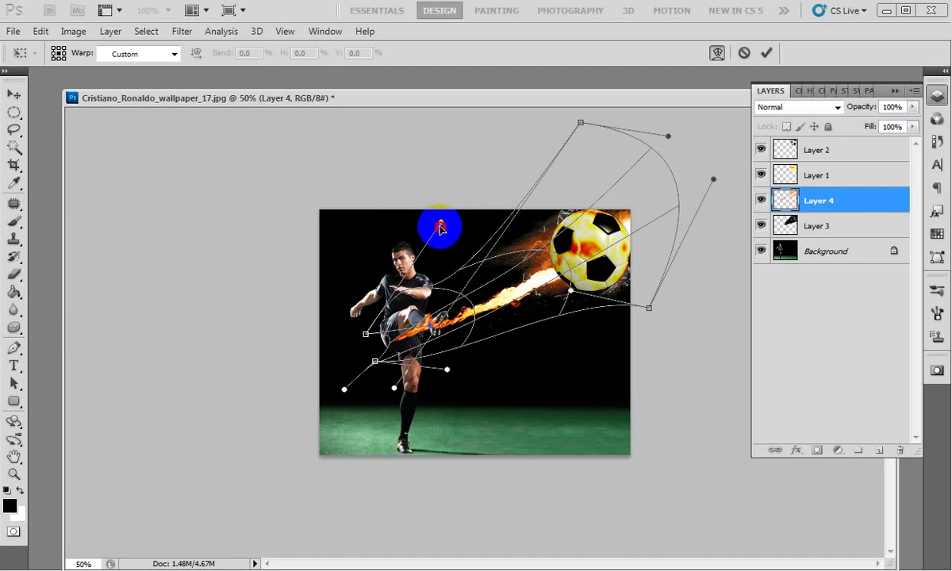
left_click_drag(441, 228, 424, 305)
mouse_move(581, 123)
left_mouse_down()
mouse_move(525, 135)
mouse_move(521, 161)
left_mouse_up()
left_click_drag(666, 136, 663, 113)
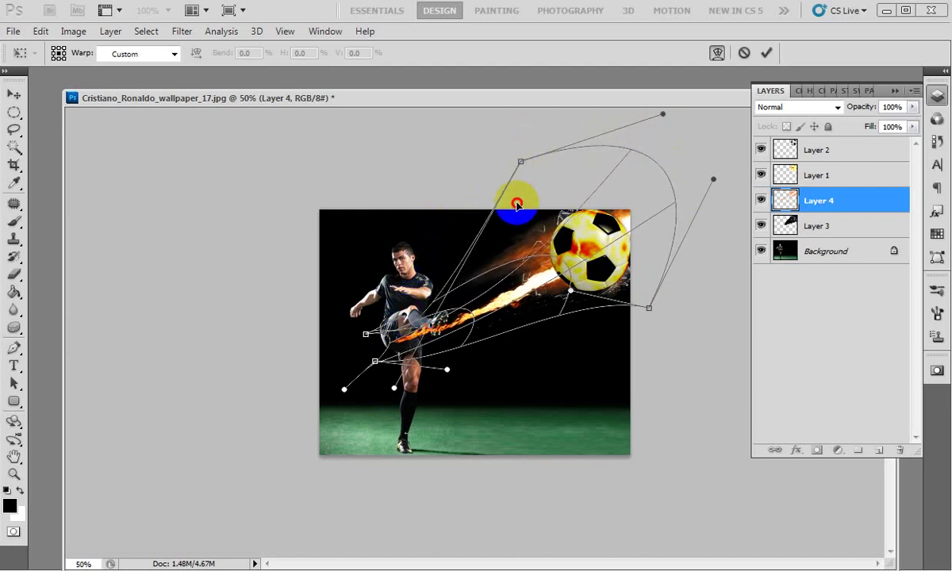
left_click_drag(520, 162, 491, 223)
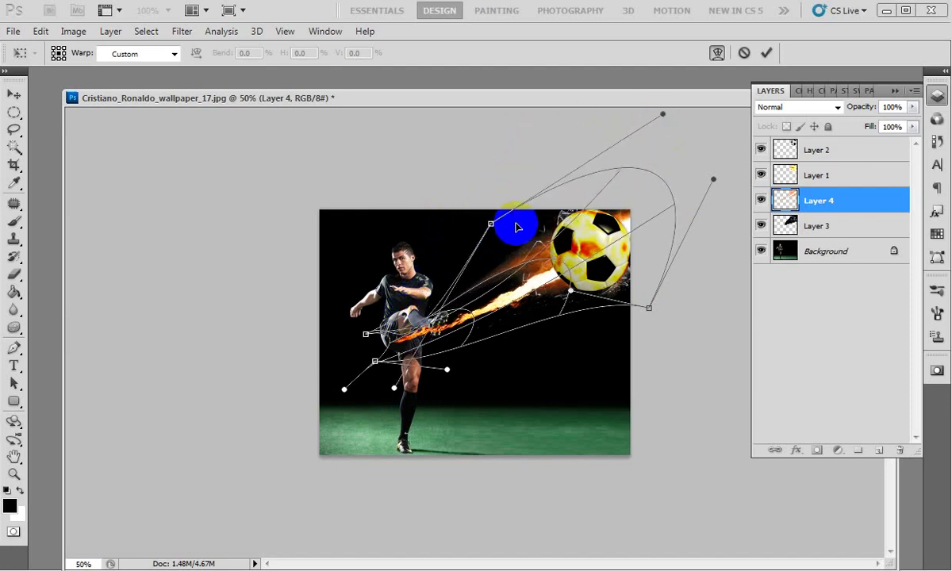
mouse_move(663, 113)
left_mouse_down()
mouse_move(600, 103)
mouse_move(619, 109)
left_mouse_up()
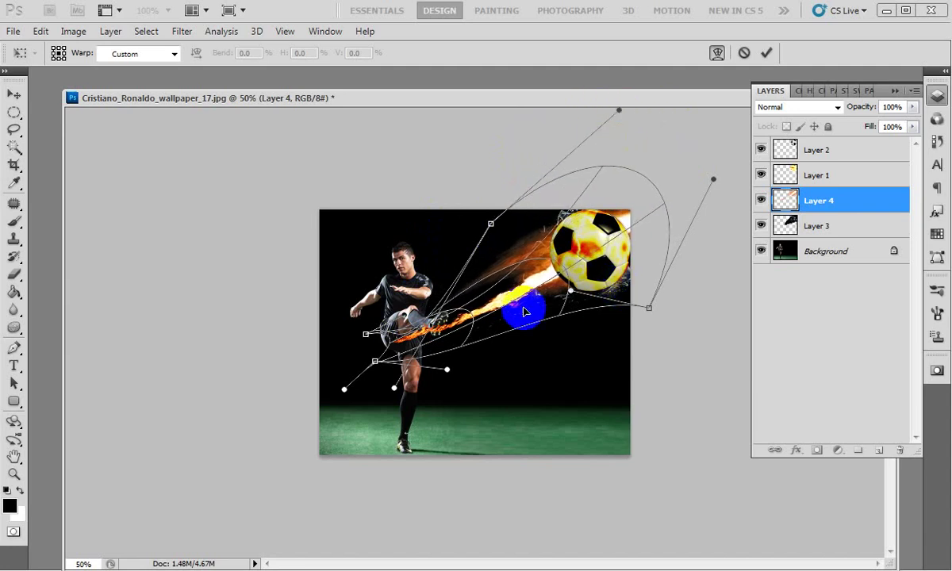
key("Return")
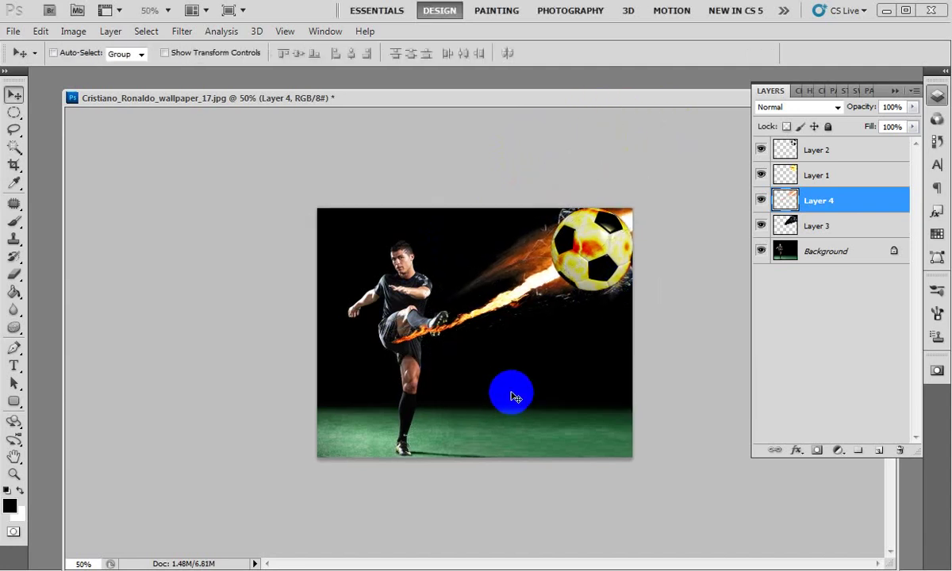
Shift the flame streak lower-left, then move Layer 3 to the top in Screen blend mode.
key("ctrl+plus")
mouse_move(515, 308)
left_mouse_down()
mouse_move(531, 288)
mouse_move(592, 275)
left_mouse_up()
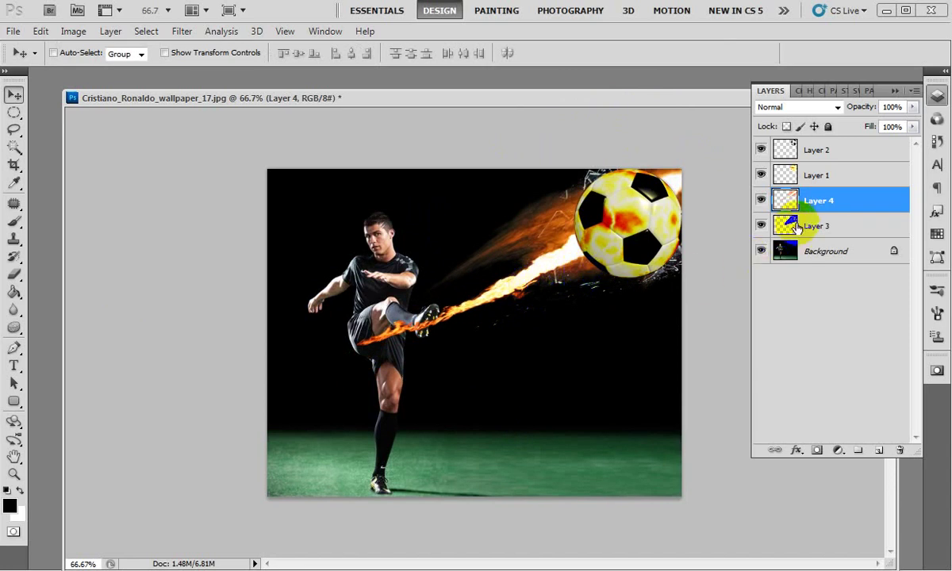
left_click(796, 227)
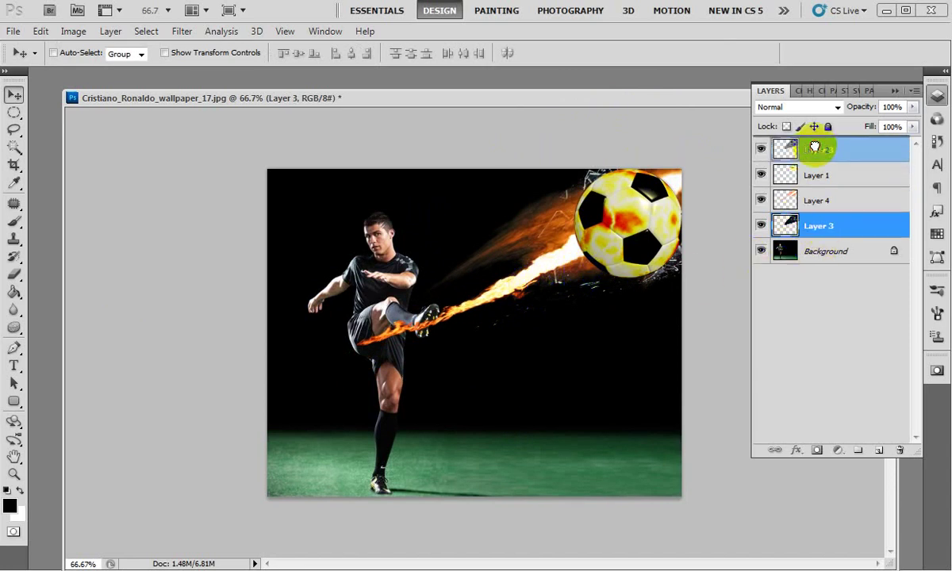
left_click_drag(819, 228, 815, 151)
left_click(790, 107)
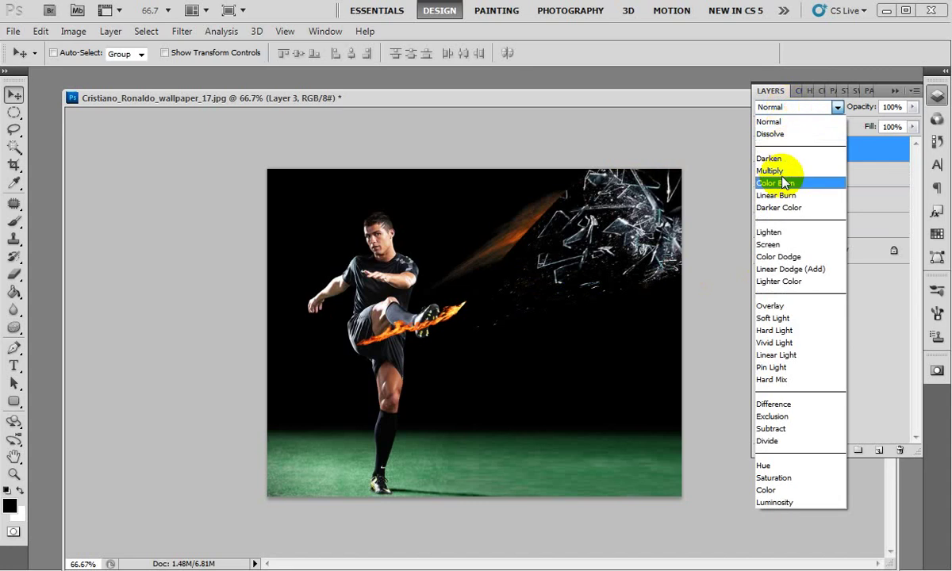
left_click(785, 245)
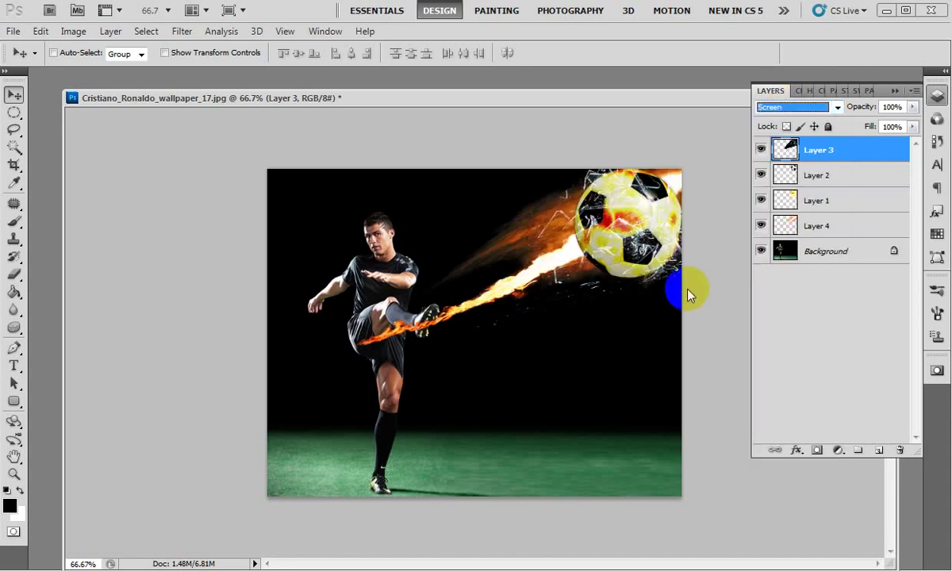
left_click(645, 285)
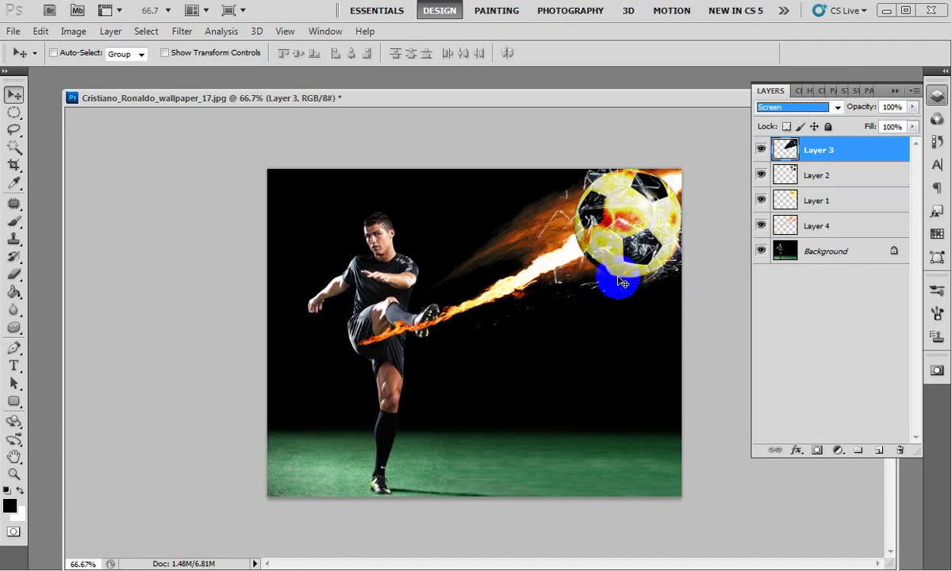
Move Layer 4's flame down-left toward the foot and erase where it crosses the leg.
left_click(800, 227)
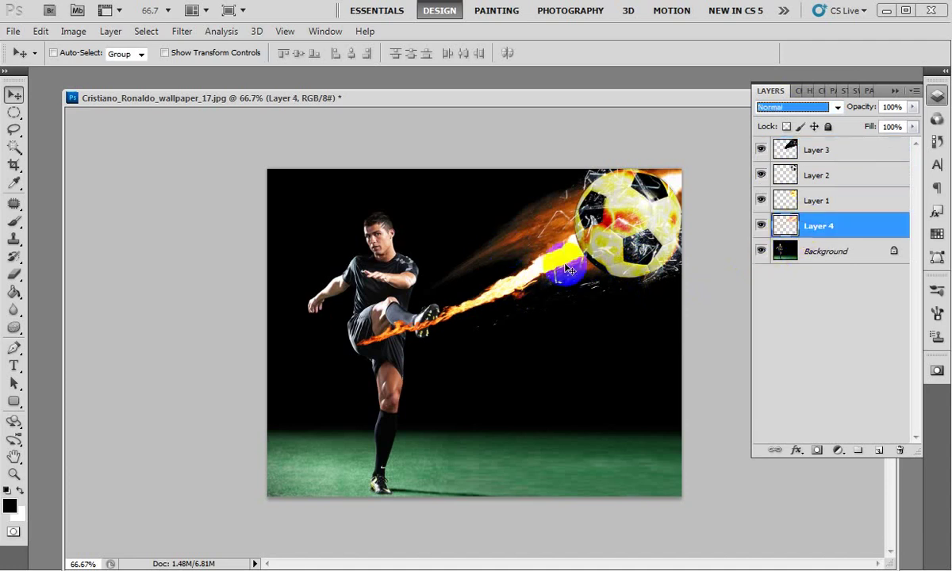
mouse_move(616, 213)
left_mouse_down()
mouse_move(459, 265)
mouse_move(513, 246)
left_mouse_up()
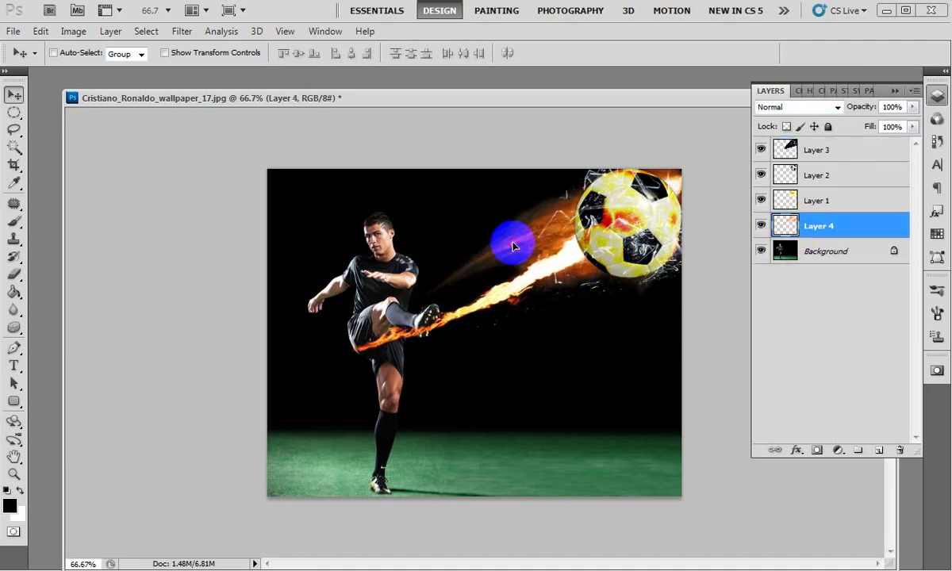
left_click_drag(512, 246, 493, 227)
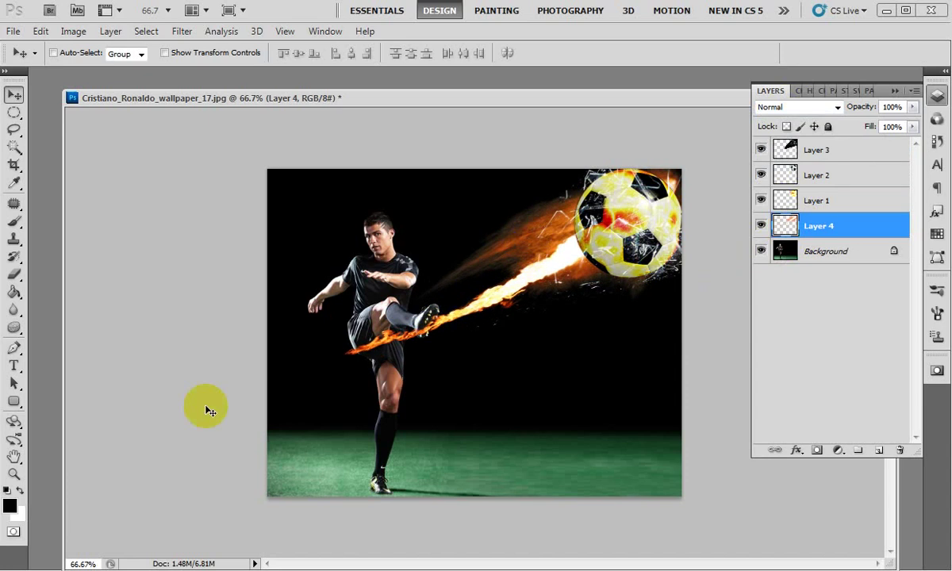
left_click(13, 274)
mouse_move(340, 395)
left_mouse_down()
mouse_move(414, 328)
mouse_move(441, 249)
mouse_move(520, 177)
left_mouse_up()
Set the eraser to 150 px, erase more flame over the leg, and shift the trail slightly down-left.
key("bracketleft")
key("bracketleft")
key("bracketleft")
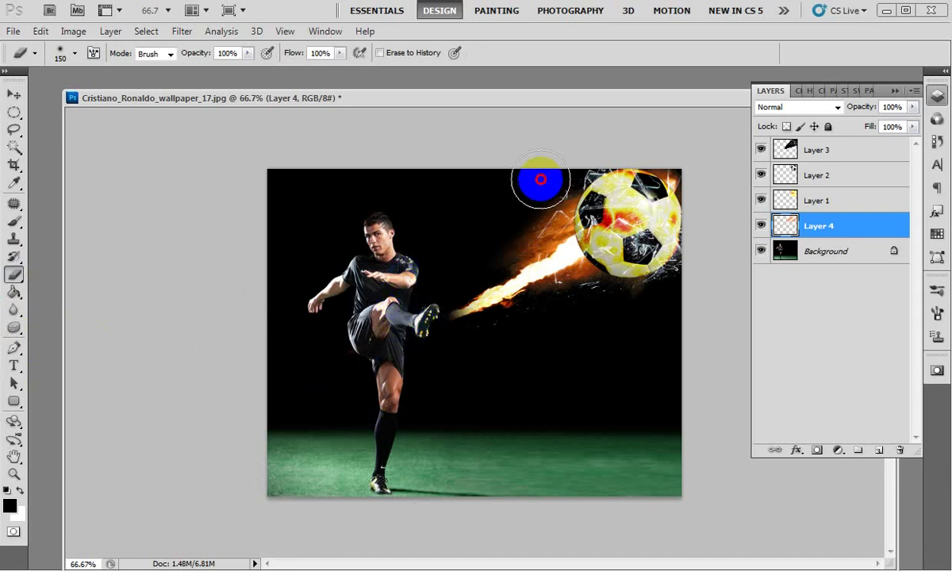
left_click_drag(520, 177, 555, 163)
left_click(660, 332)
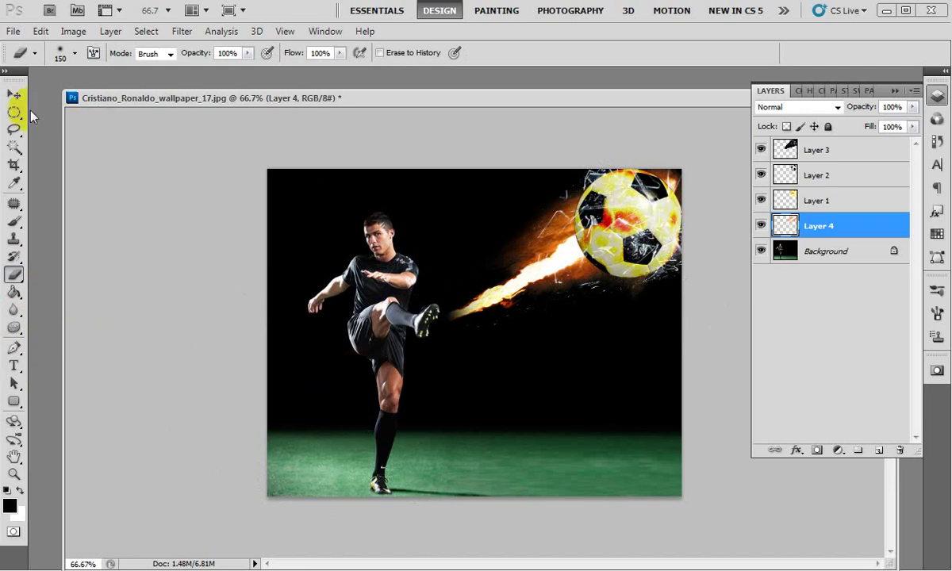
left_click(14, 94)
mouse_move(644, 310)
left_mouse_down()
mouse_move(663, 334)
mouse_move(604, 330)
left_mouse_up()
Move Layer 4 to the top, erase the flame off the ball, and hide Layer 3 to compare.
left_click_drag(818, 225, 818, 149)
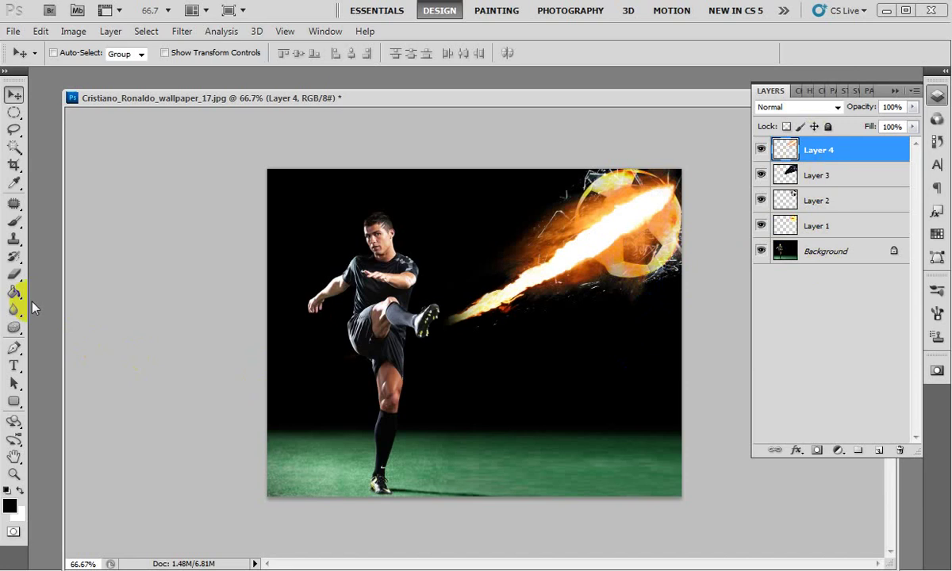
left_click(15, 273)
left_click(658, 222)
left_click_drag(649, 208, 620, 237)
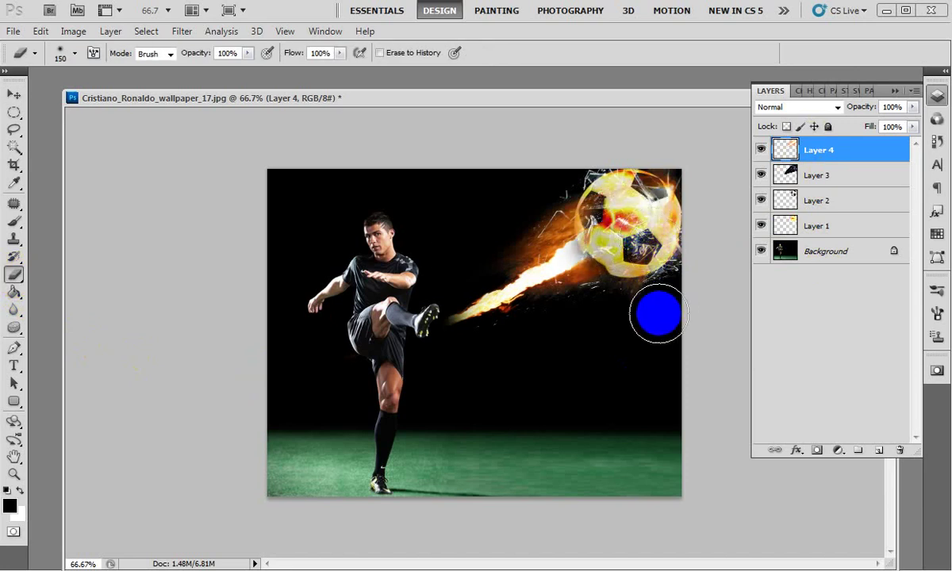
left_click(14, 96)
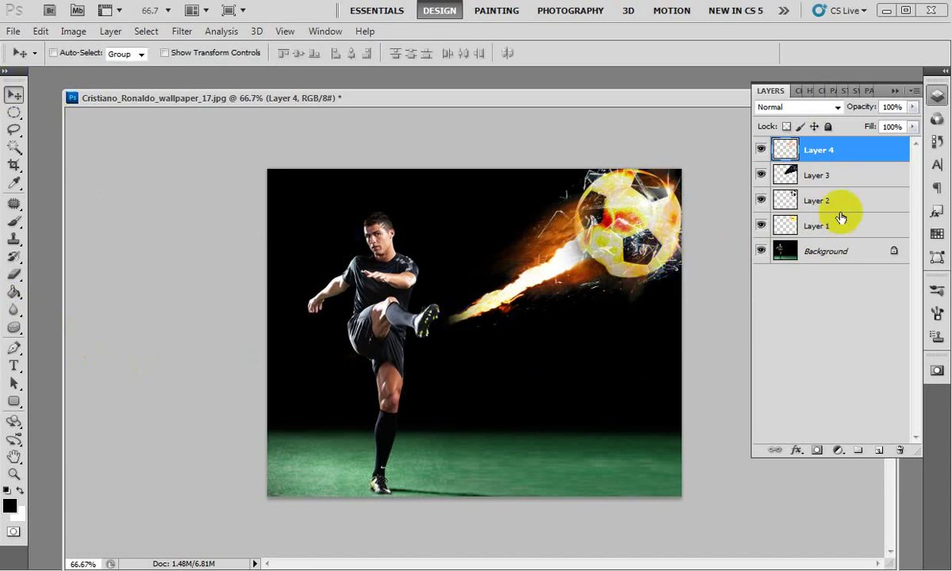
left_click(761, 175)
Show Layer 3 and colorize its glass orange via Hue/Saturation at Hue 27, Saturation 100.
left_click(762, 175)
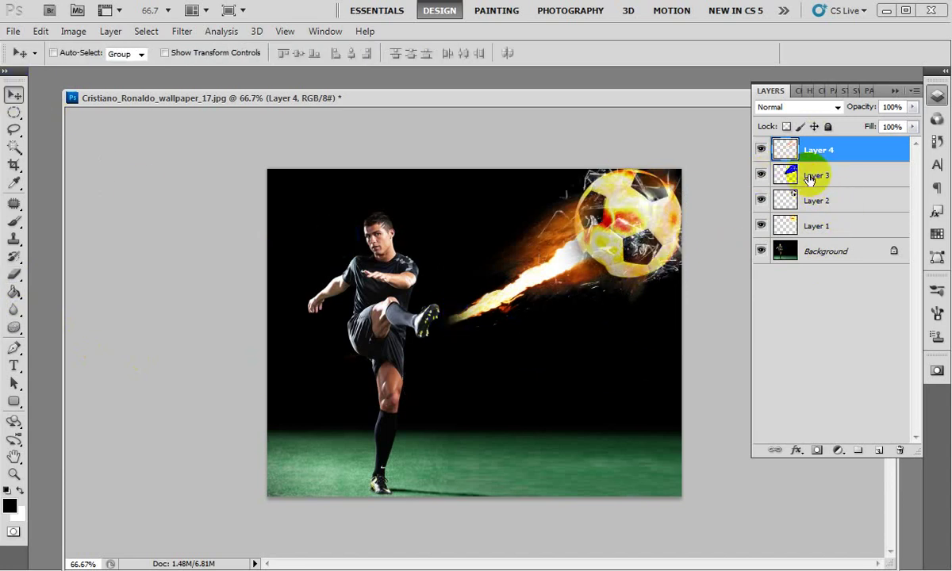
left_click(813, 177)
left_click(73, 32)
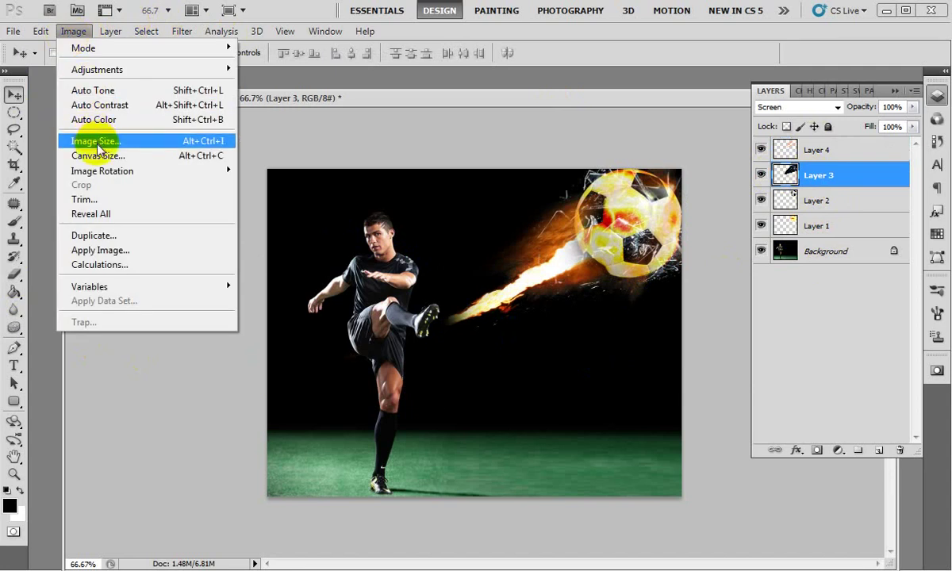
mouse_move(97, 70)
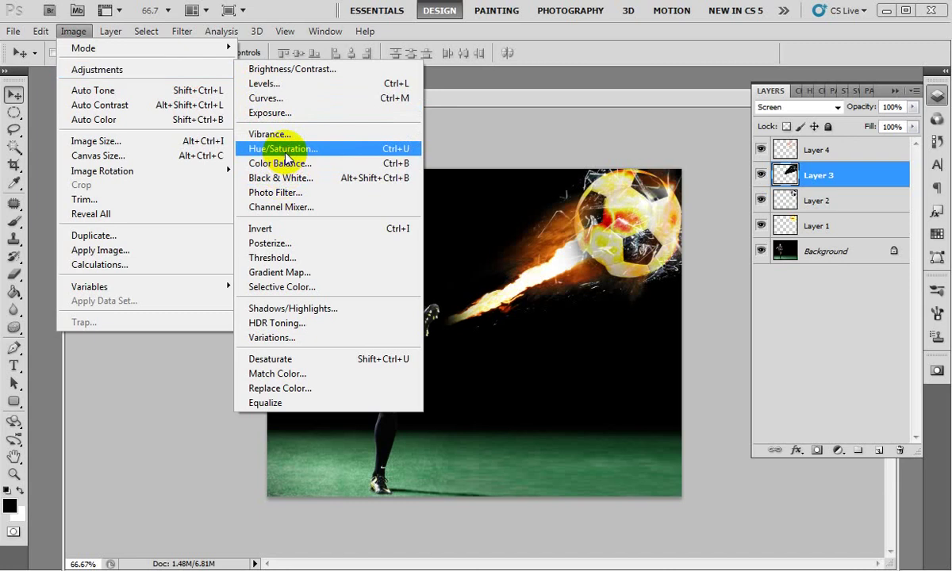
left_click(286, 149)
mouse_move(676, 58)
left_mouse_down()
mouse_move(228, 286)
mouse_move(195, 222)
left_mouse_up()
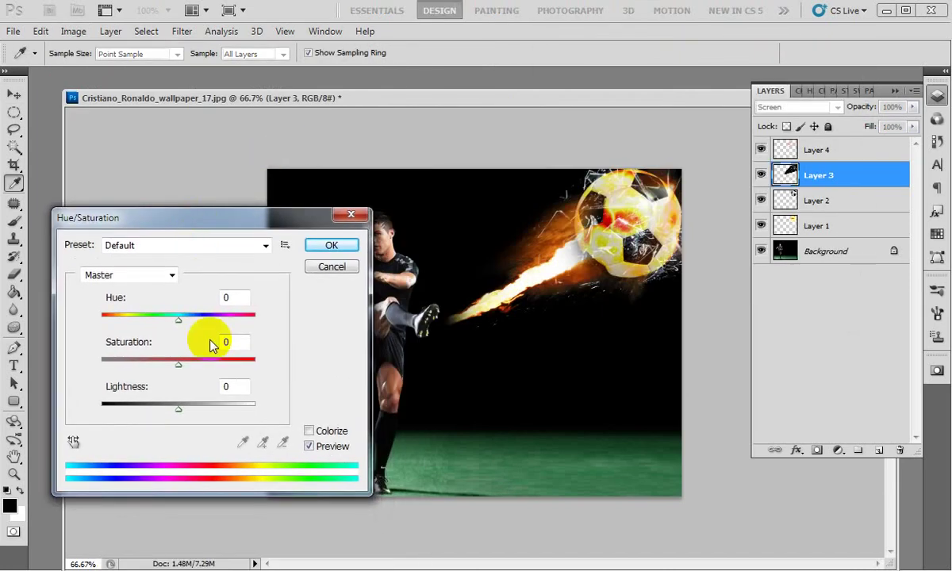
left_click(309, 431)
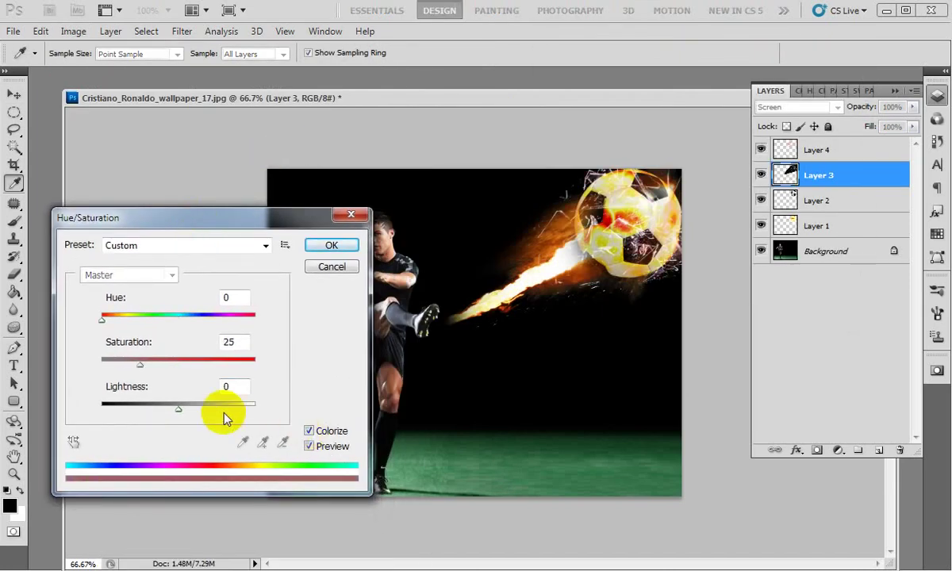
mouse_move(142, 364)
left_mouse_down()
mouse_move(284, 367)
mouse_move(111, 357)
mouse_move(163, 361)
left_mouse_up()
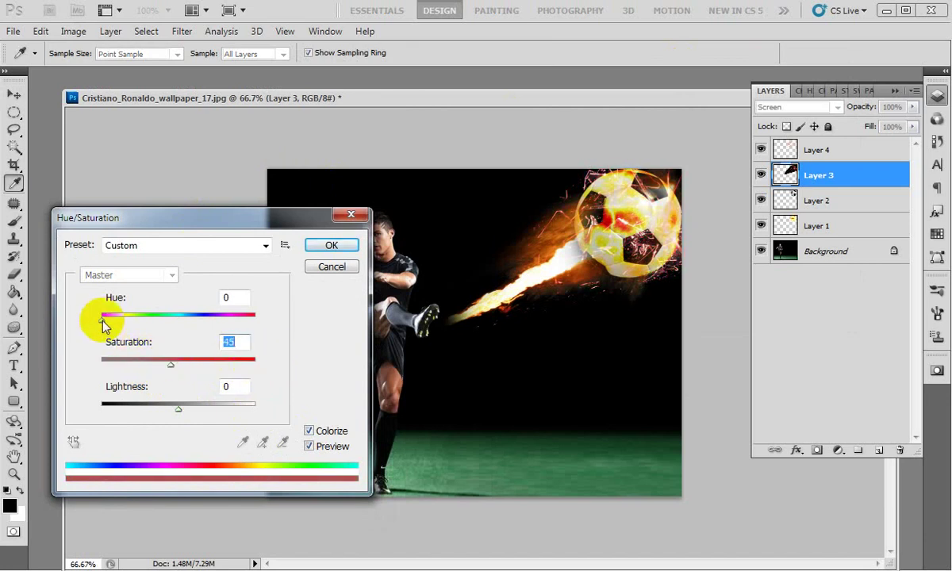
mouse_move(104, 325)
left_mouse_down()
mouse_move(266, 321)
mouse_move(95, 324)
mouse_move(114, 327)
left_mouse_up()
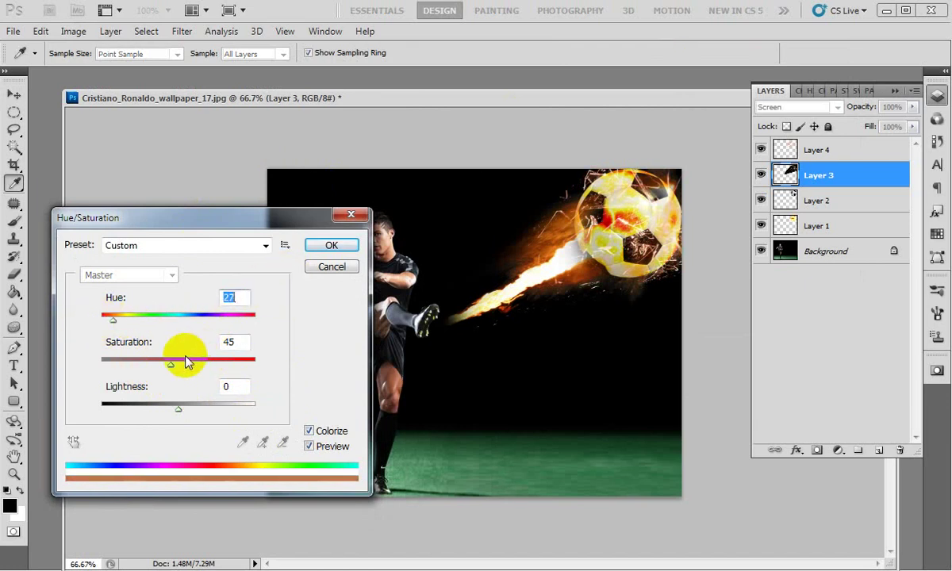
left_click_drag(175, 372, 295, 365)
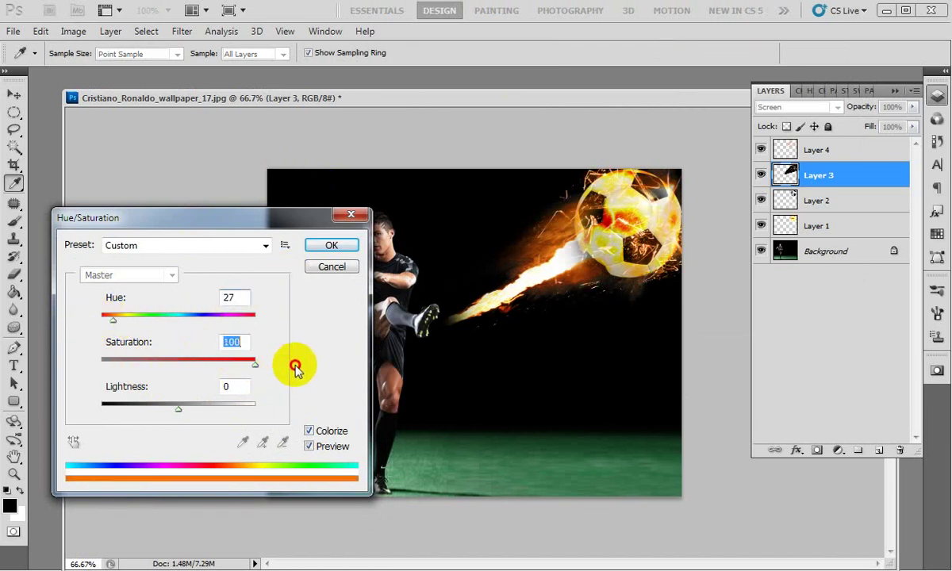
left_click(336, 248)
key("v")
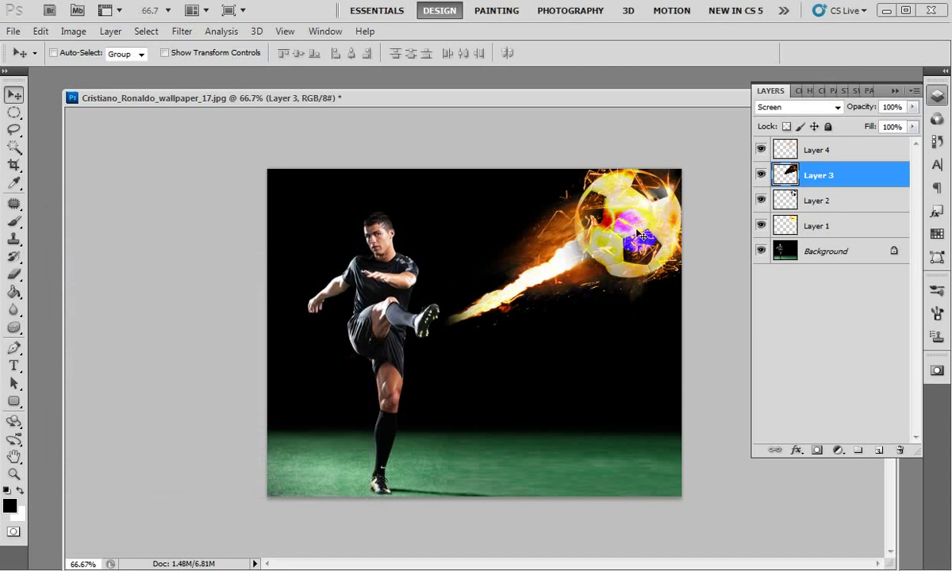
Apply Color Balance +100, 0, -100 to Layer 3's midtones for full red and yellow.
left_click(73, 32)
mouse_move(97, 70)
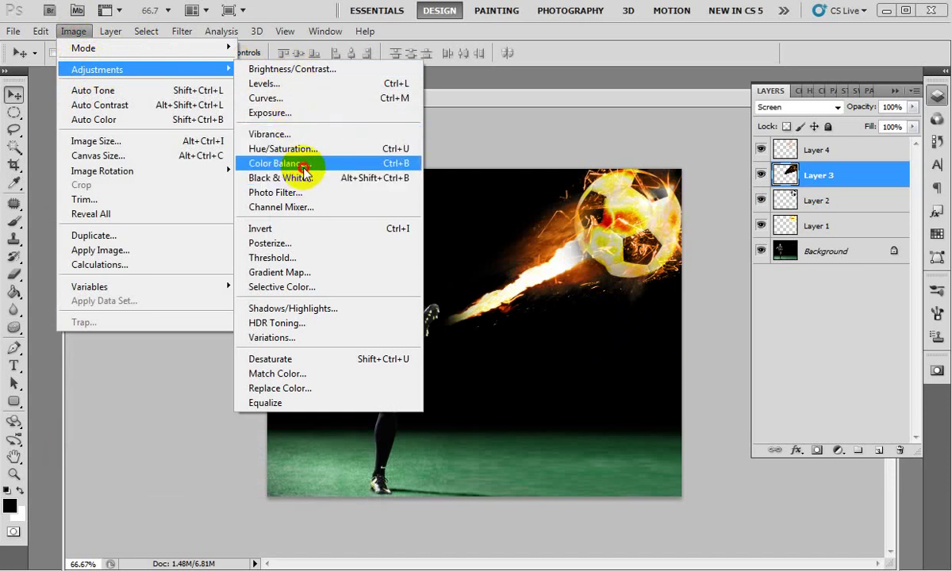
left_click(545, 180)
key("i")
key("ctrl+b")
mouse_move(699, 130)
left_mouse_down()
mouse_move(293, 102)
mouse_move(270, 70)
left_mouse_up()
left_click_drag(248, 173, 143, 170)
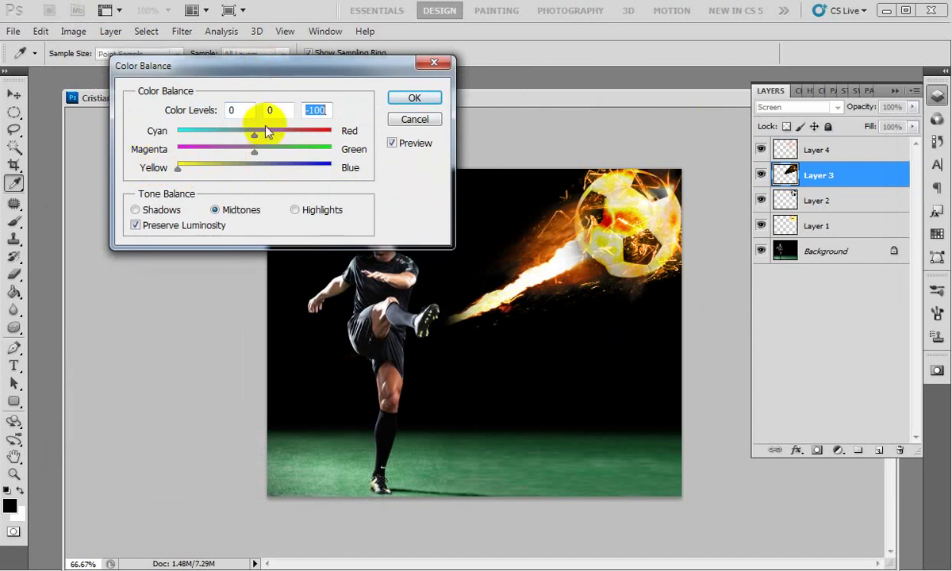
left_click_drag(255, 137, 416, 137)
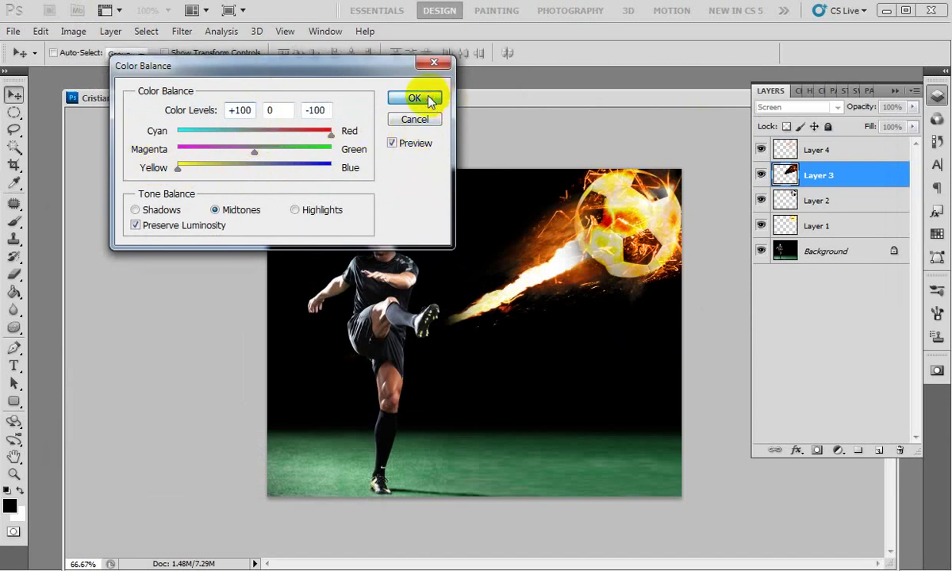
left_click(414, 98)
key("v")
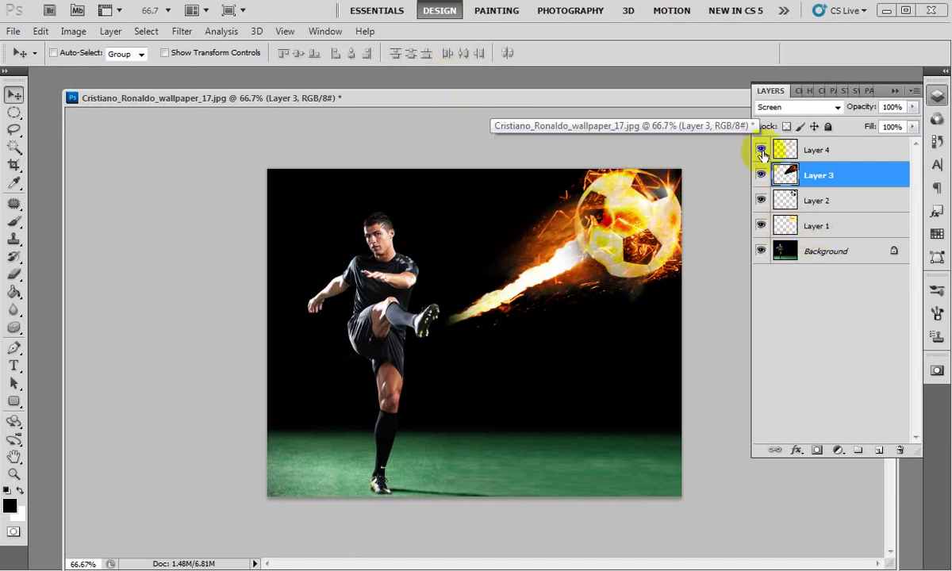
Toggle the layers' visibility and try merging Layer 2 into Layer 1, then undo it.
left_click_drag(760, 176, 760, 229)
left_click(760, 228)
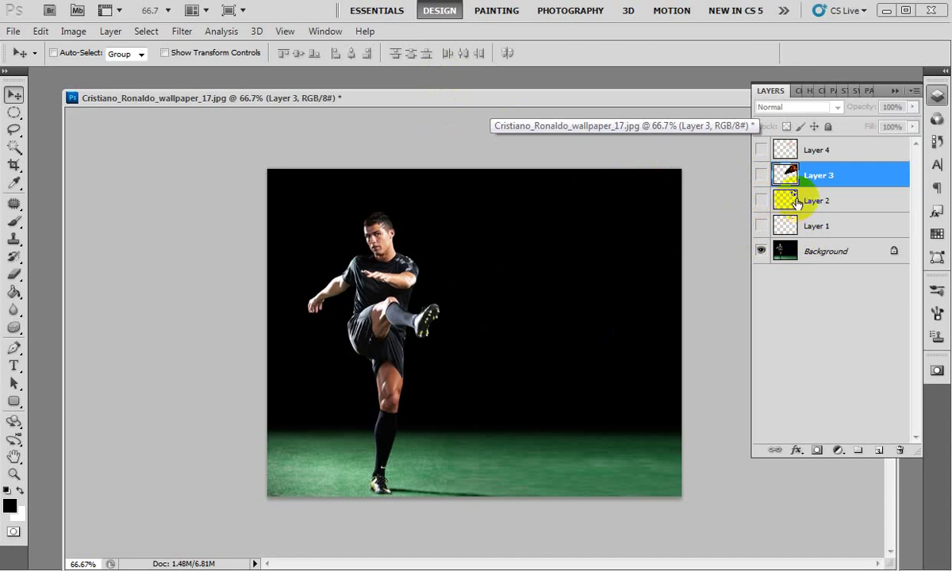
left_click(760, 225)
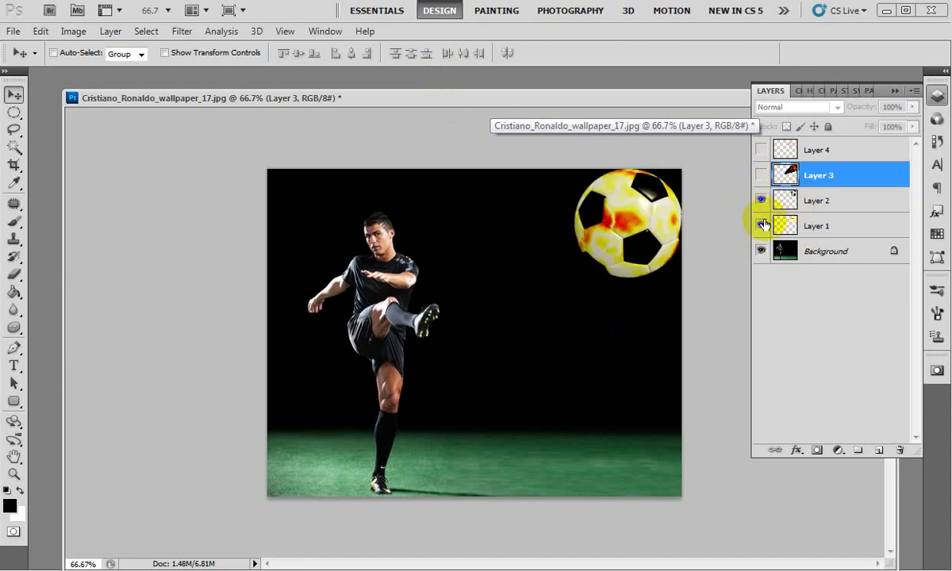
left_click(821, 205)
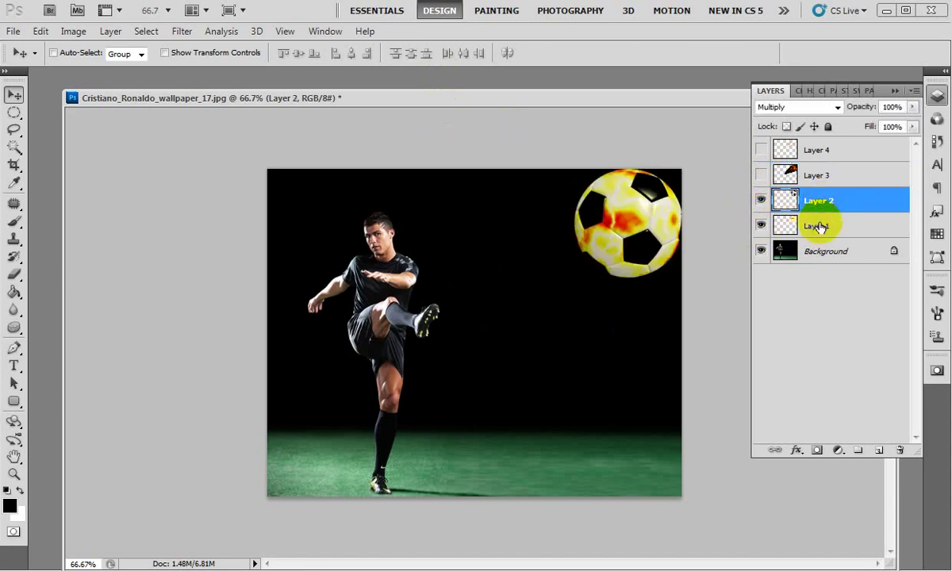
key("ctrl+e")
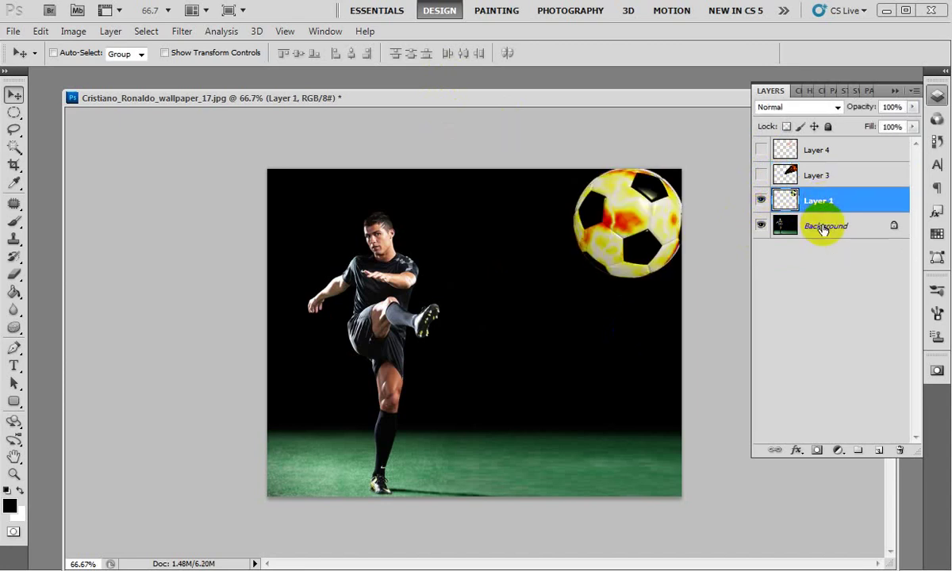
key("ctrl+z")
Duplicate Layers 1 and 2, merge the copies into Layer 2 copy, and move it mid-canvas.
left_click(816, 227)
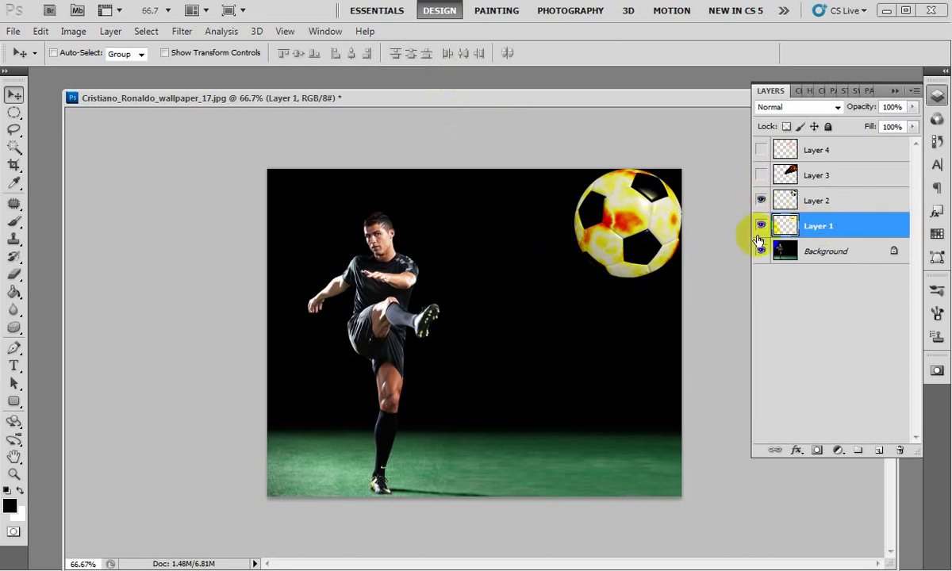
left_click(798, 203, "ctrl")
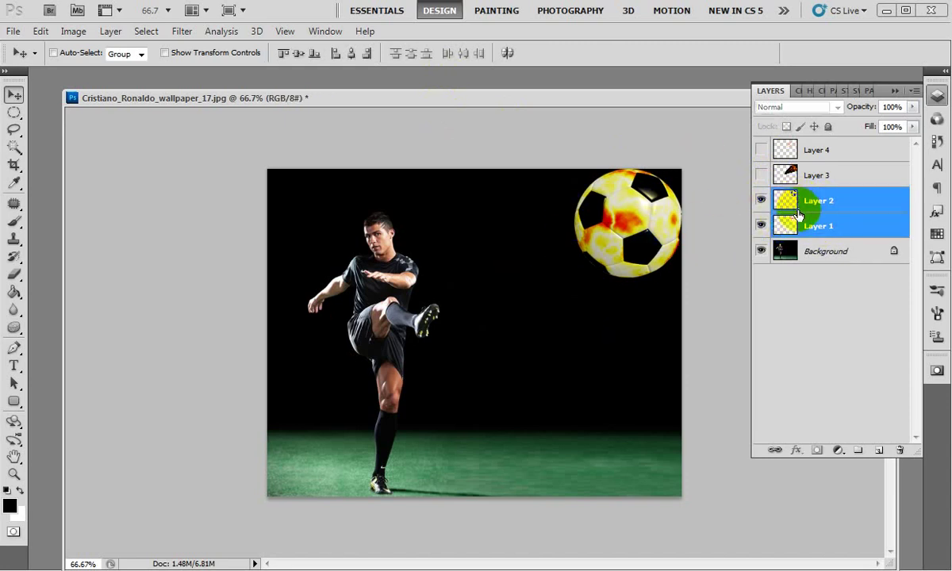
left_click_drag(857, 229, 879, 450)
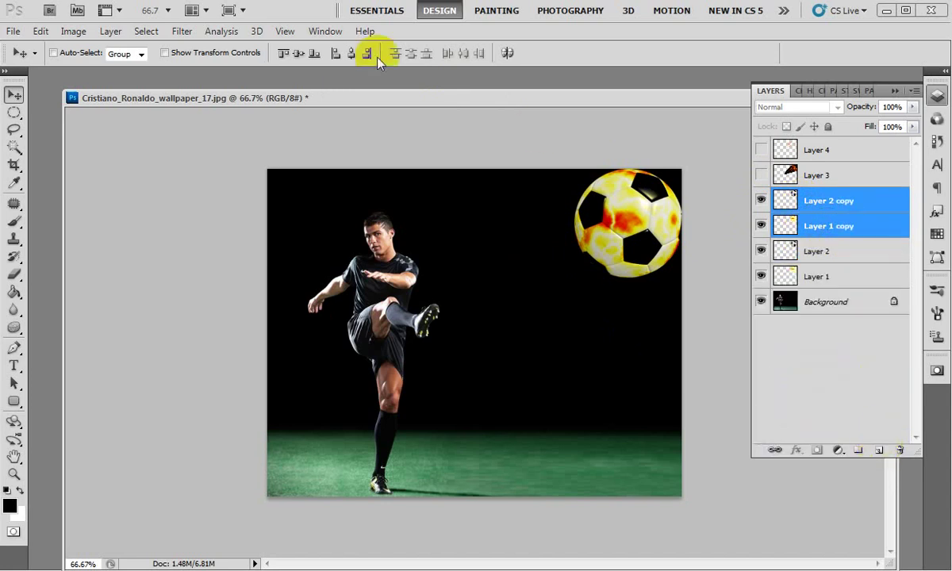
left_click(111, 31)
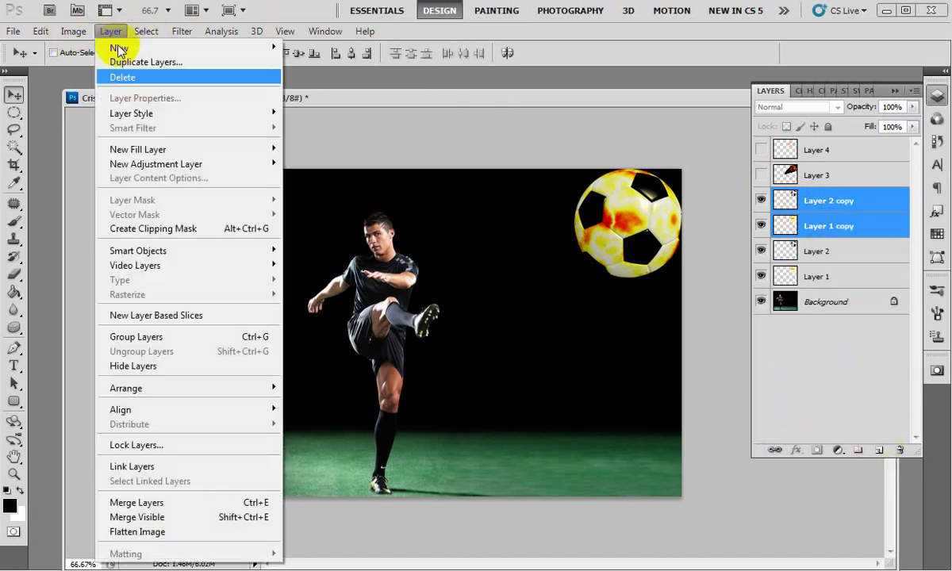
left_click(169, 503)
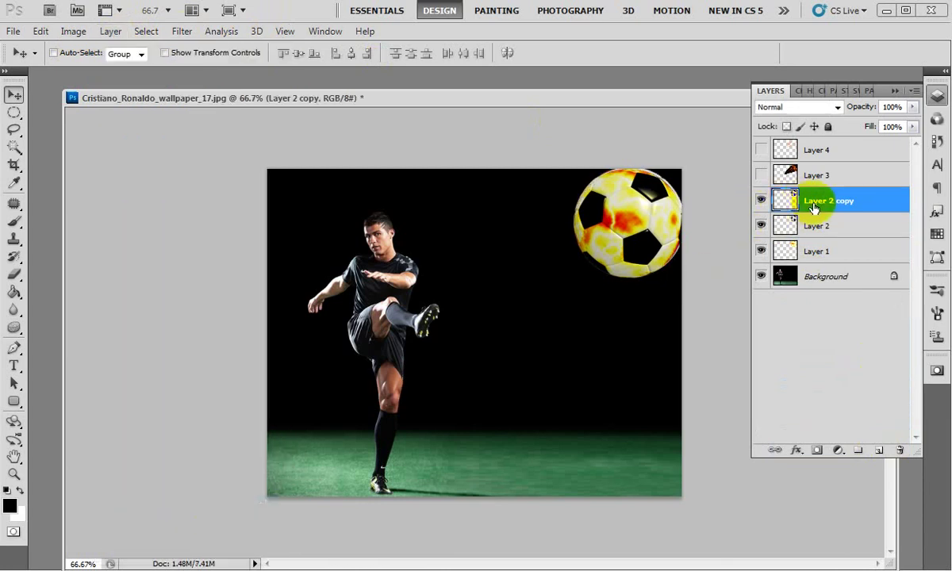
mouse_move(625, 240)
left_mouse_down()
mouse_move(533, 333)
mouse_move(523, 328)
left_mouse_up()
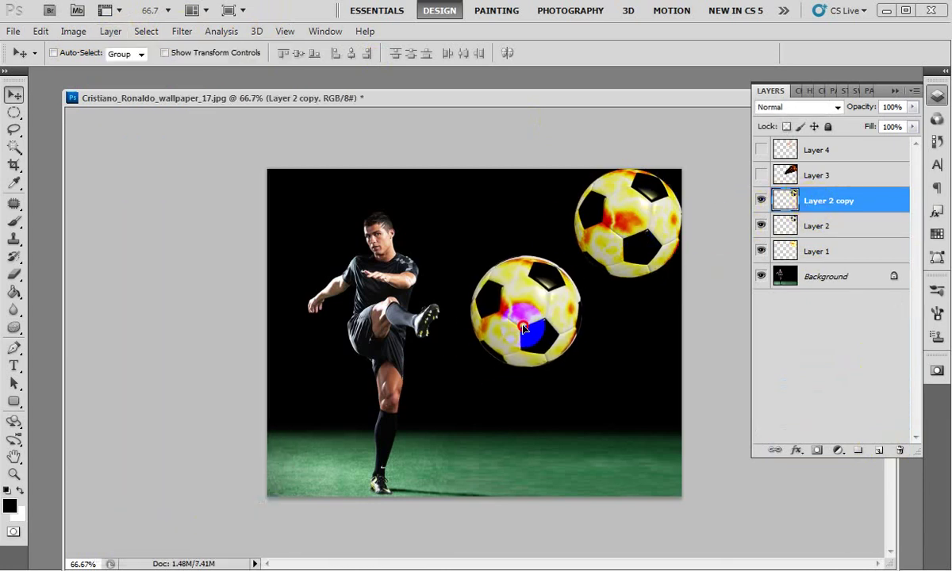
Color-balance the duplicate ball to Cyan/Red +100 and Yellow/Blue -100, then nudge it left.
key("ctrl+b")
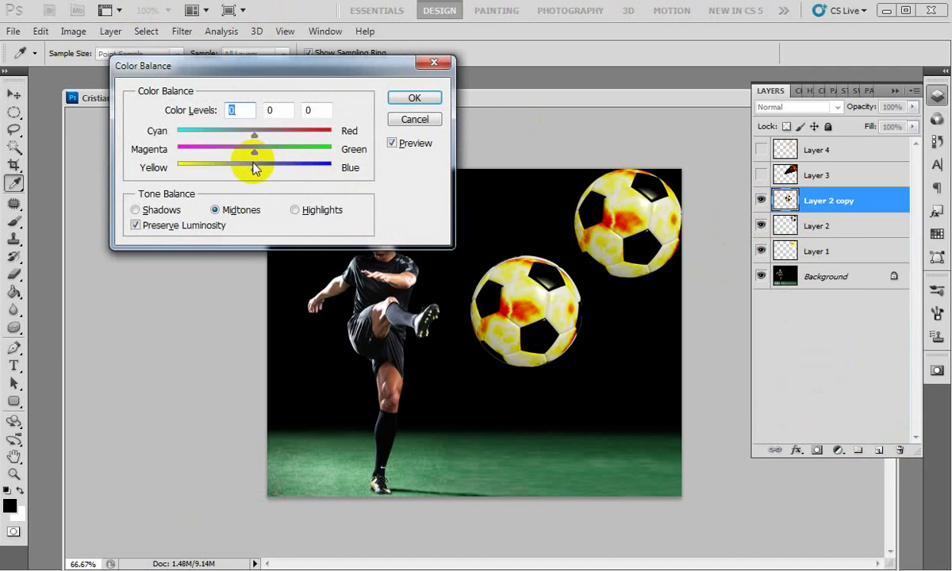
left_click_drag(228, 172, 117, 169)
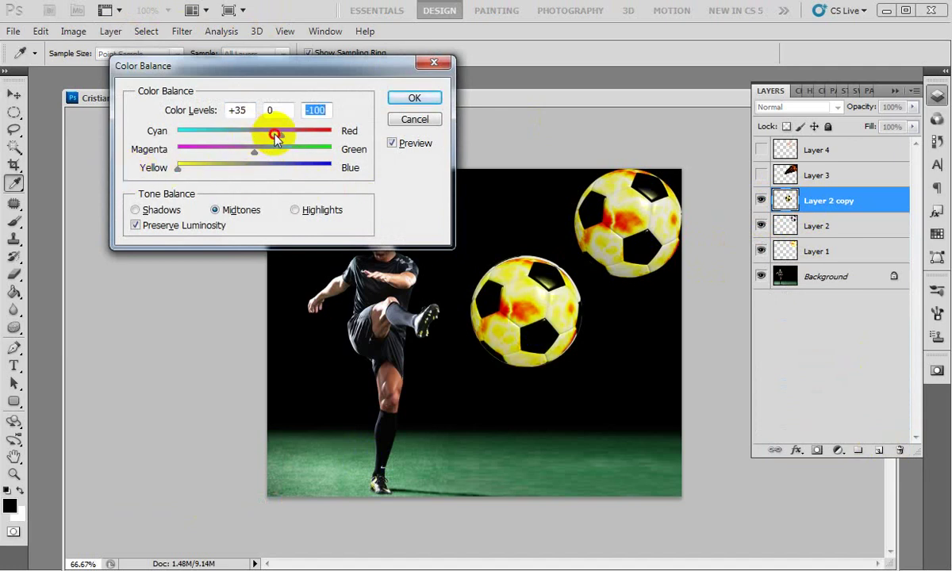
left_click_drag(275, 137, 471, 134)
key("Return")
key("v")
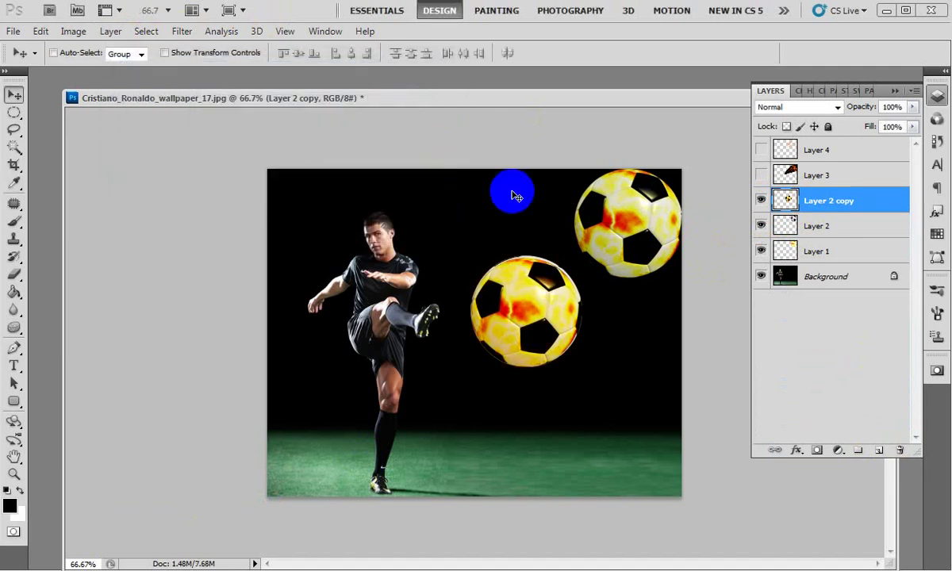
left_click_drag(510, 339, 530, 327)
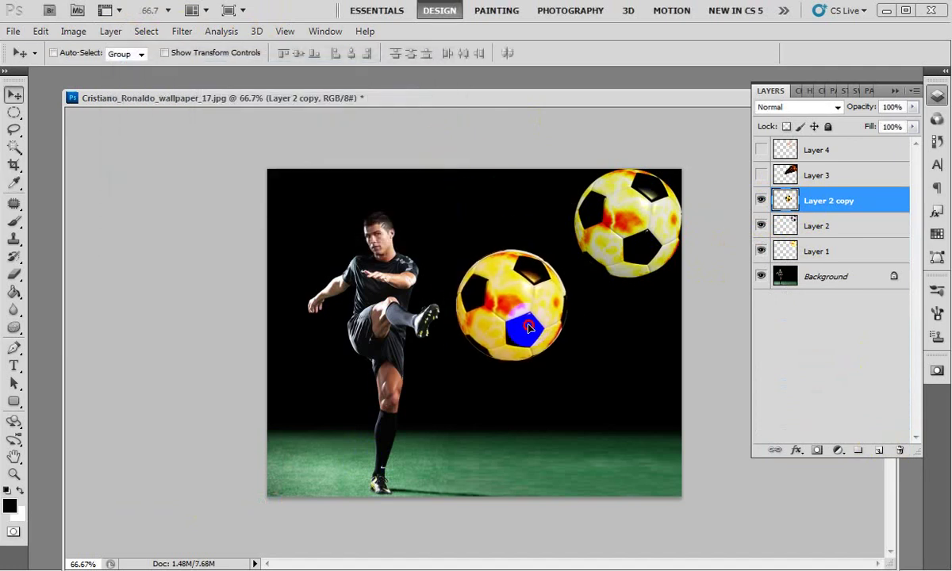
Apply a Motion Blur with Angle 25 and Distance 193 to the duplicate ball.
left_click(181, 32)
mouse_move(190, 171)
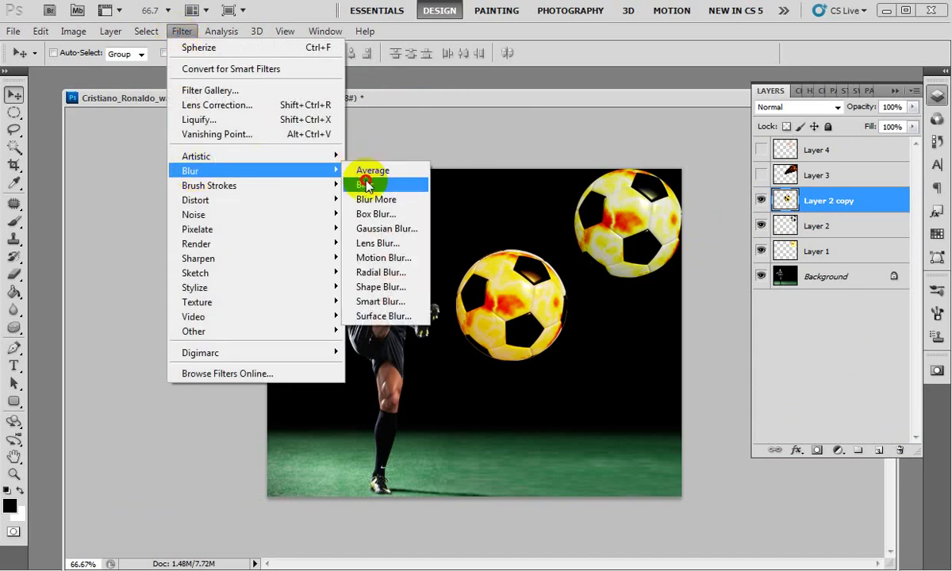
left_click(384, 257)
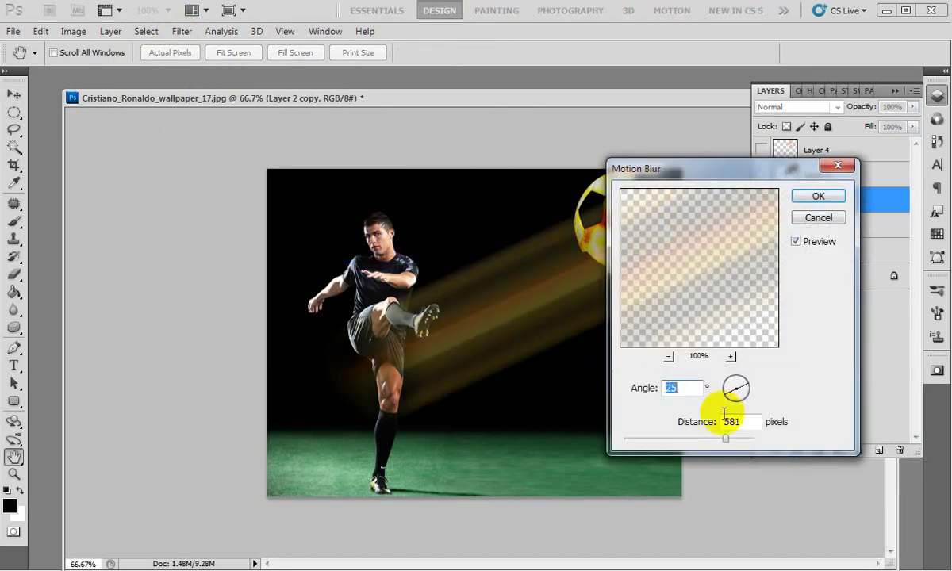
mouse_move(722, 442)
left_mouse_down()
mouse_move(670, 442)
mouse_move(686, 438)
left_mouse_up()
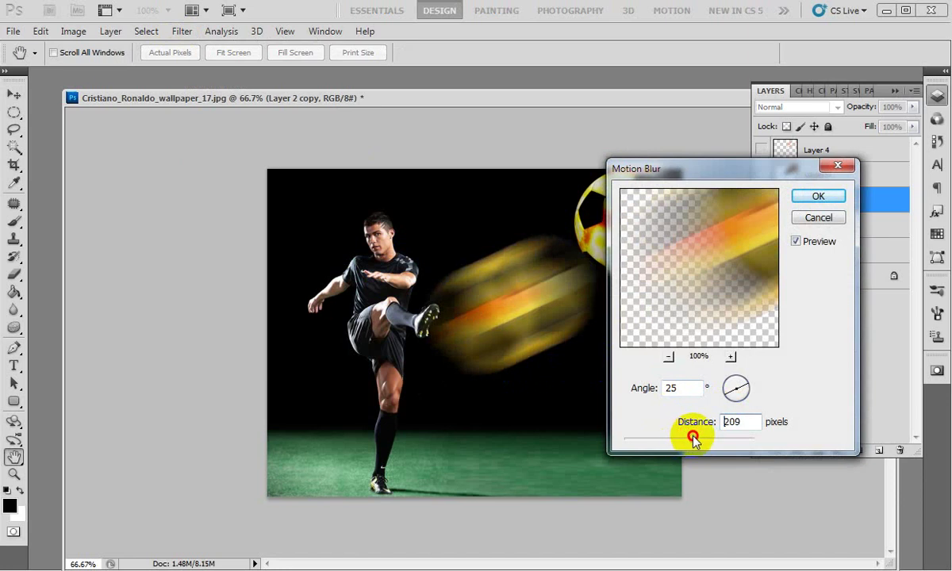
left_click_drag(684, 435, 690, 438)
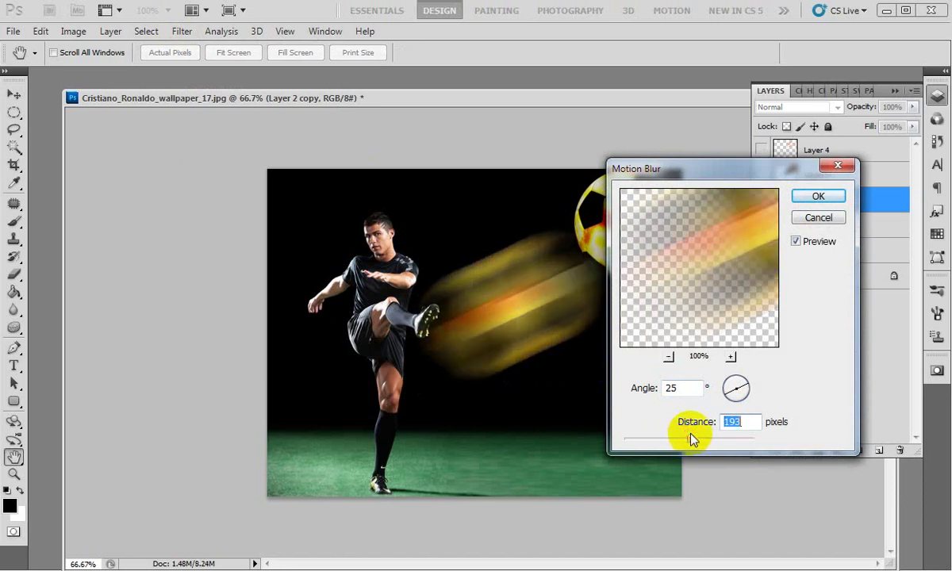
left_click(818, 196)
Place the blurred Layer 2 copy streak on the ball, trailing slightly further left toward the player.
key("v")
mouse_move(648, 304)
left_mouse_down()
mouse_move(618, 273)
mouse_move(636, 256)
left_mouse_up()
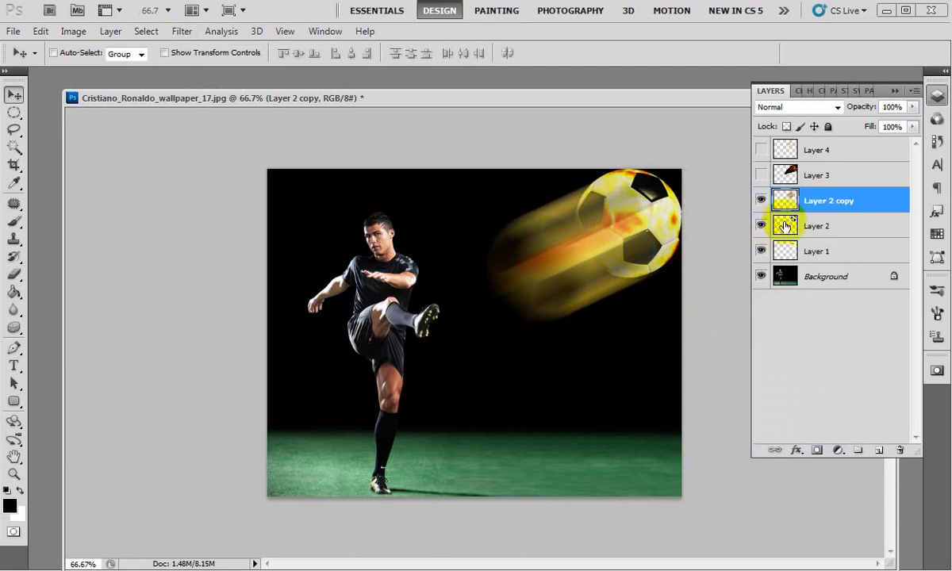
left_click_drag(817, 200, 821, 262)
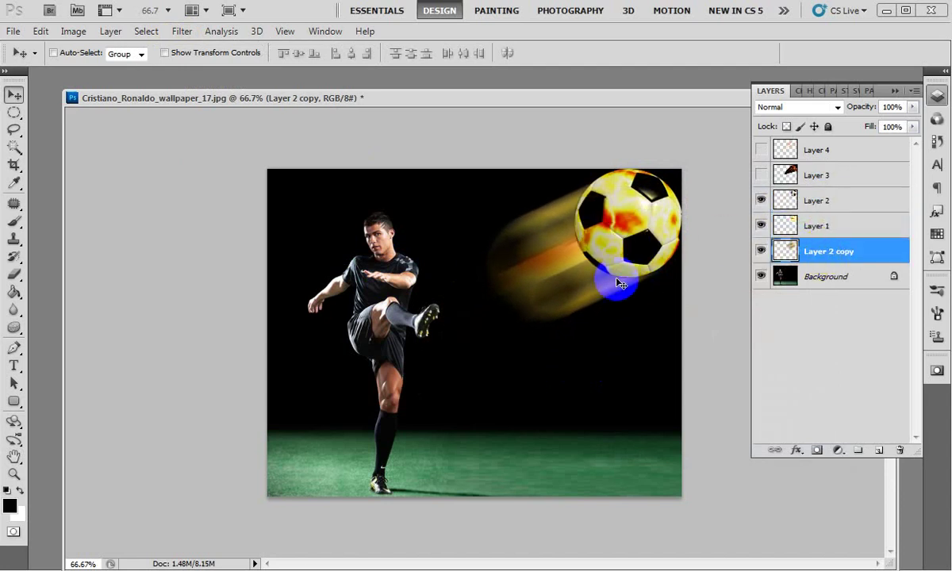
left_click_drag(616, 280, 574, 292)
left_click_drag(787, 249, 809, 192)
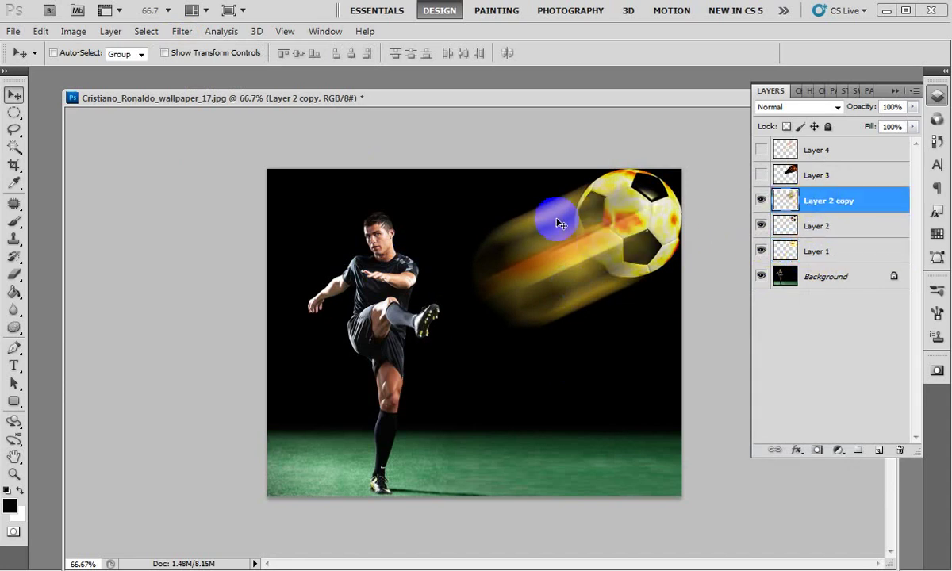
left_click(164, 52)
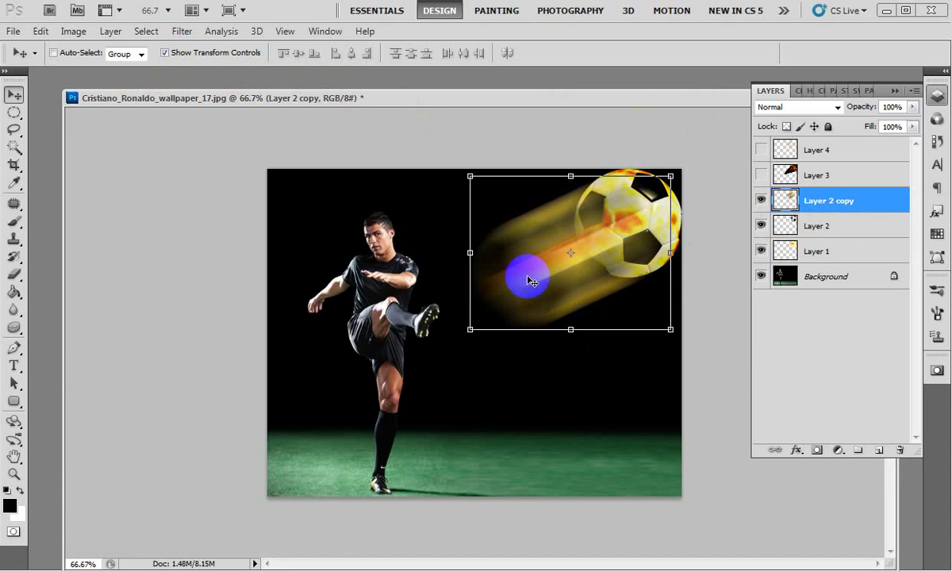
left_click(164, 52)
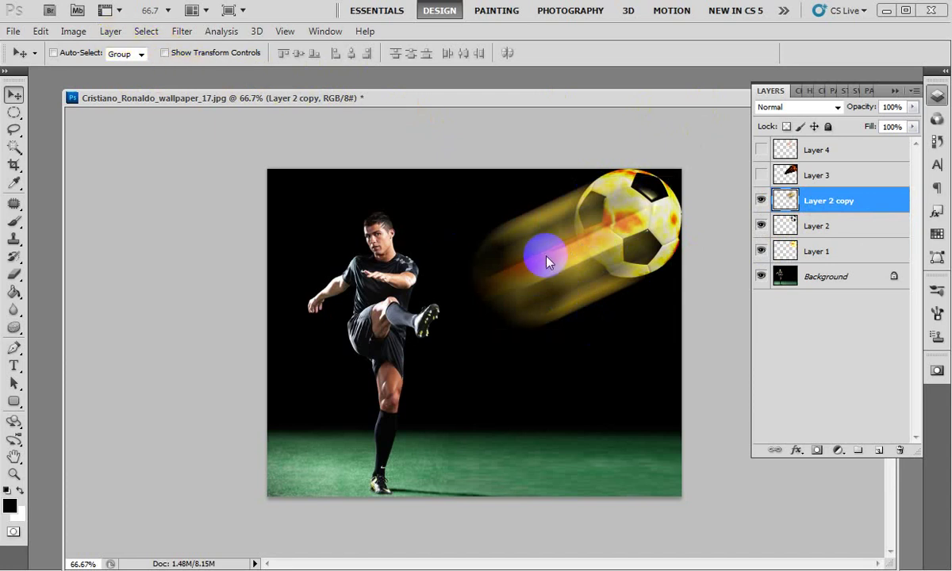
Start warping the streak, stretching its left end down to the player's kicking foot.
key("ctrl+t")
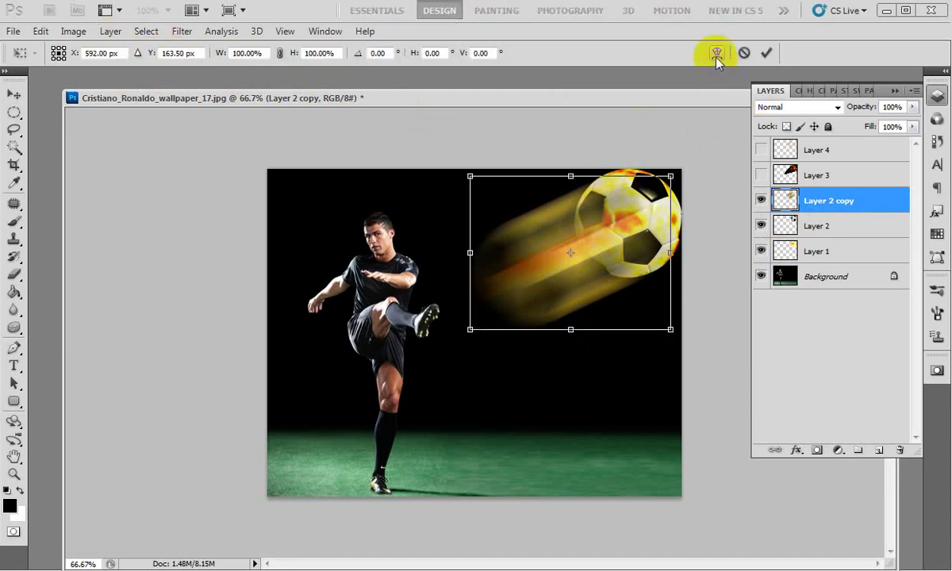
left_click(717, 53)
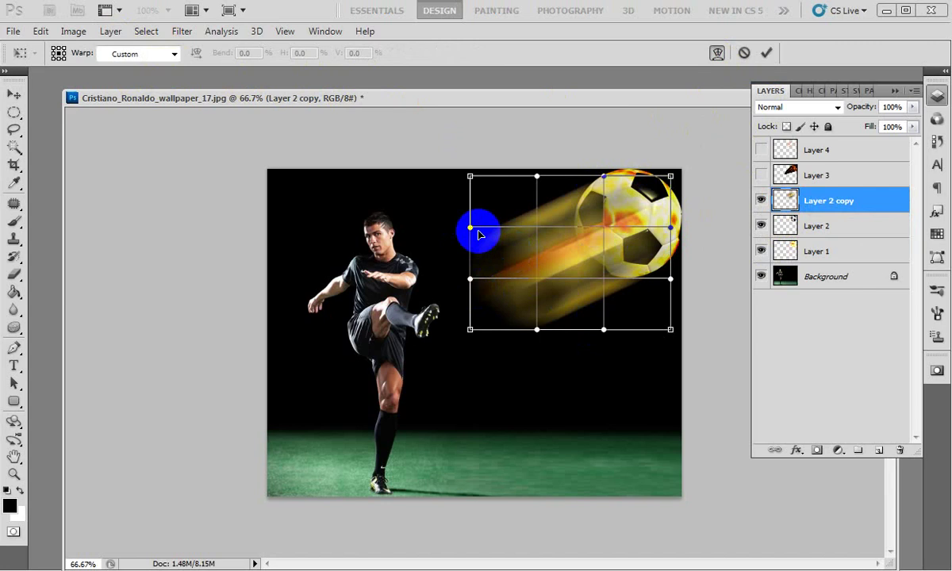
mouse_move(471, 176)
left_mouse_down()
mouse_move(438, 262)
mouse_move(460, 341)
left_mouse_up()
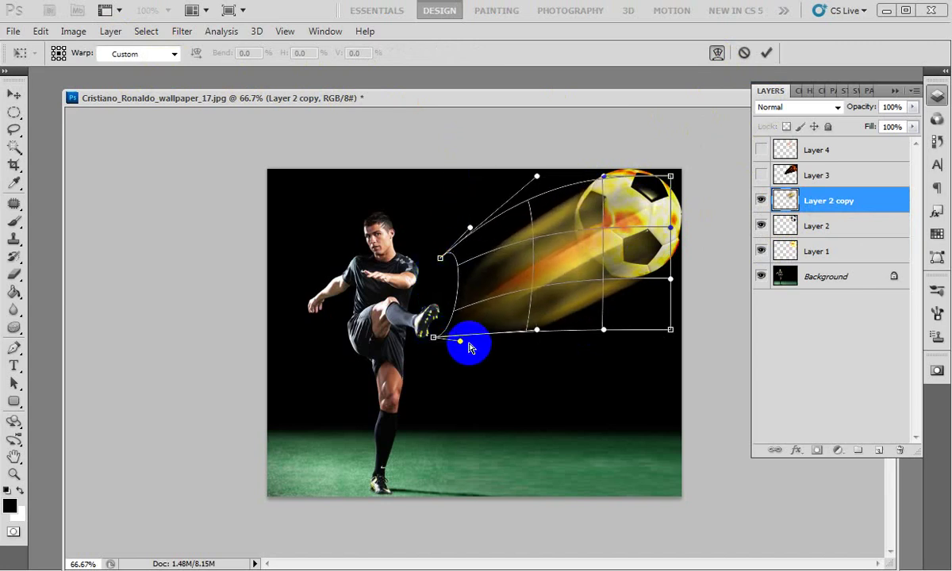
left_click_drag(537, 330, 451, 338)
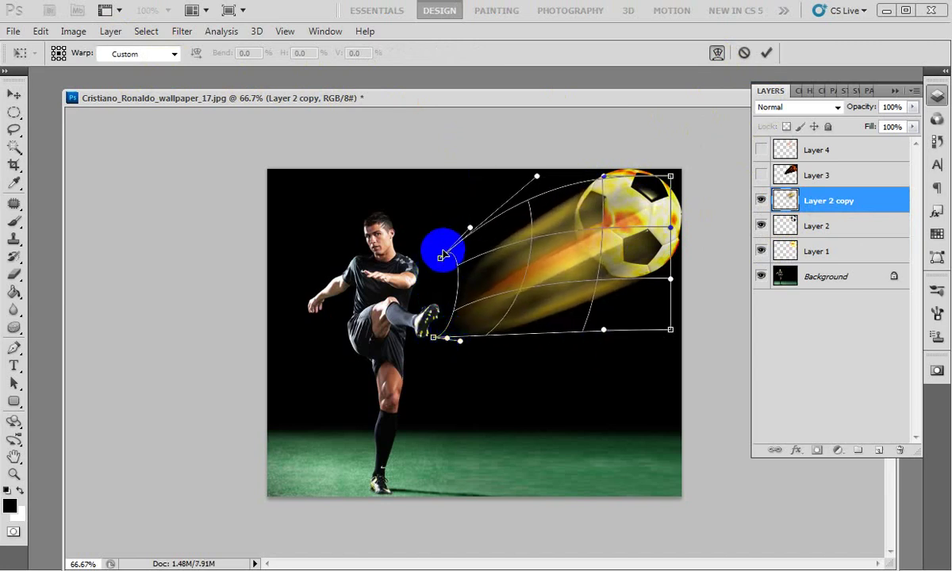
left_click_drag(440, 258, 437, 302)
Curve the trail around the ball, pinch its tip onto the boot, and commit the warp.
left_click_drag(536, 180, 636, 151)
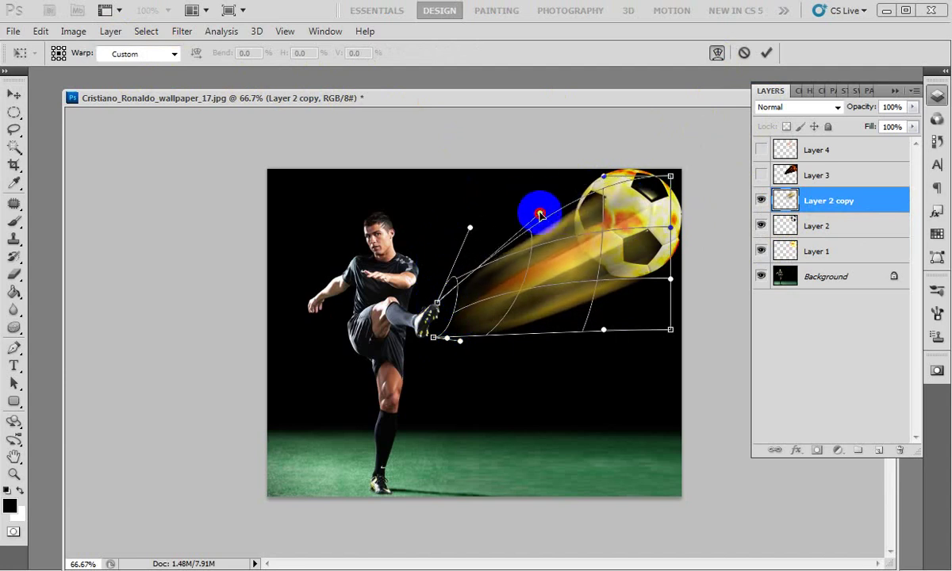
left_click_drag(670, 329, 733, 272)
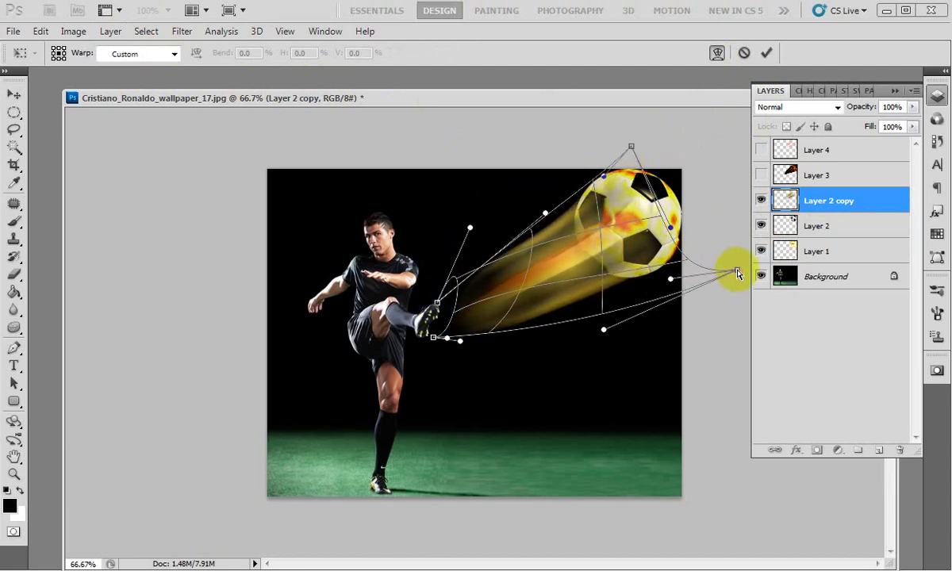
left_click_drag(612, 339, 657, 256)
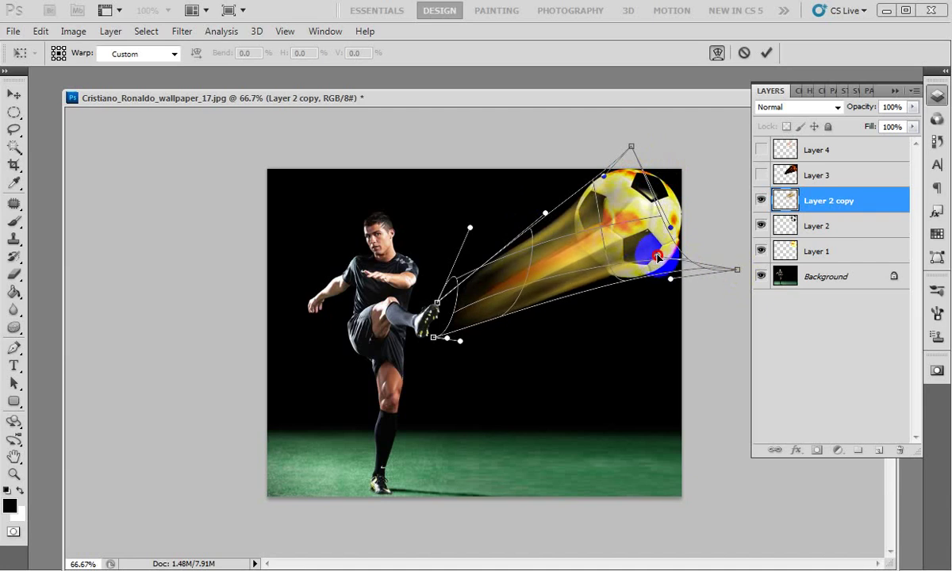
mouse_move(460, 342)
left_mouse_down()
mouse_move(446, 287)
mouse_move(437, 302)
left_mouse_up()
left_click_drag(436, 339, 432, 319)
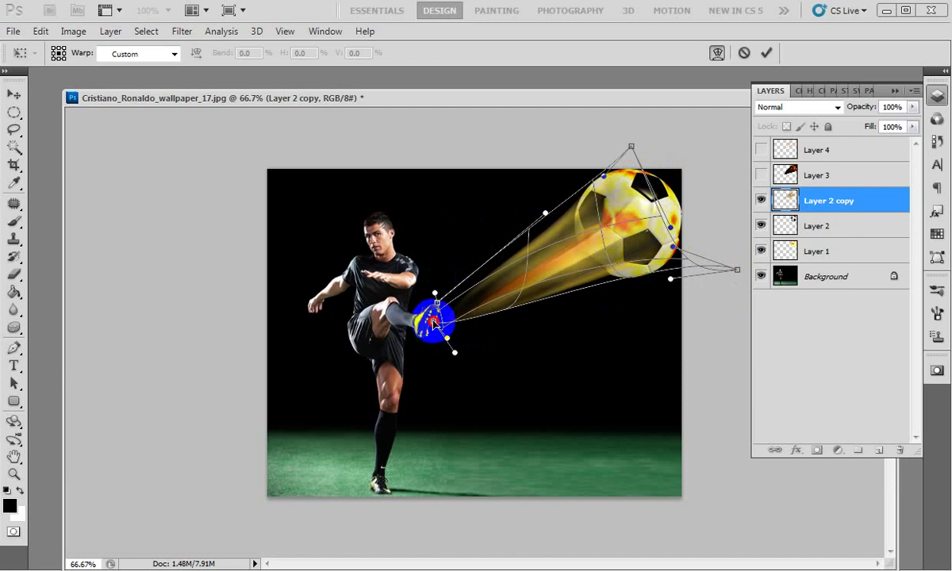
left_click_drag(637, 251, 661, 218)
mouse_move(668, 286)
left_mouse_down()
mouse_move(695, 261)
mouse_move(736, 307)
left_mouse_up()
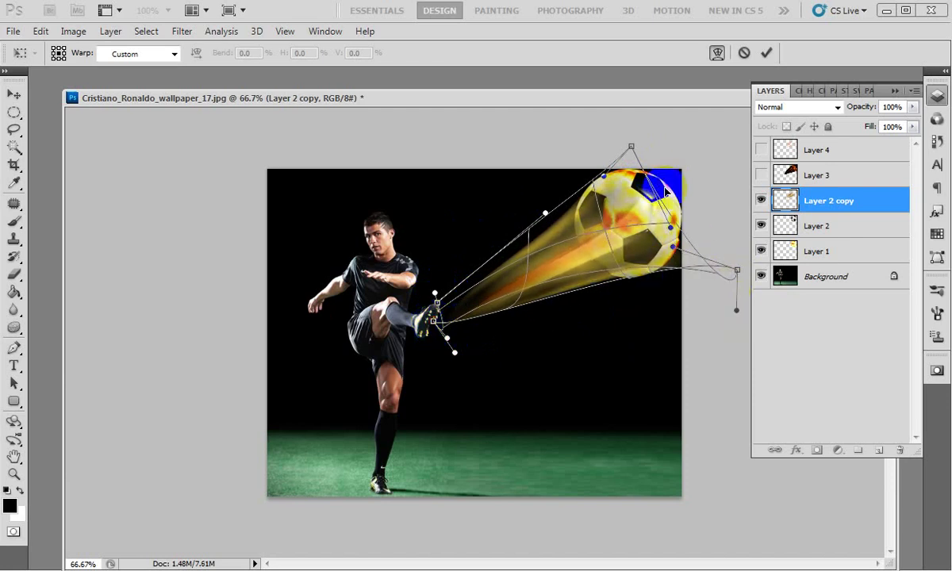
key("Return")
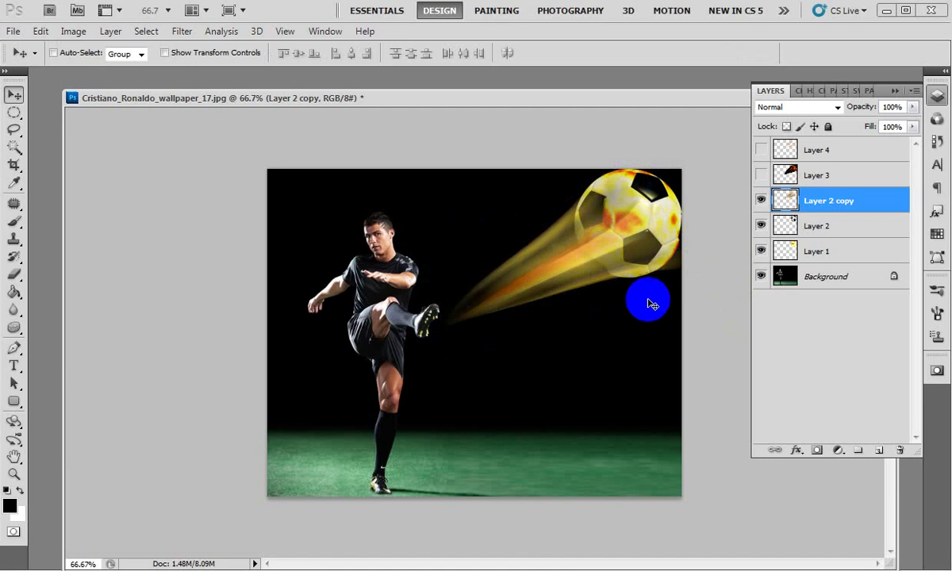
left_click(22, 275)
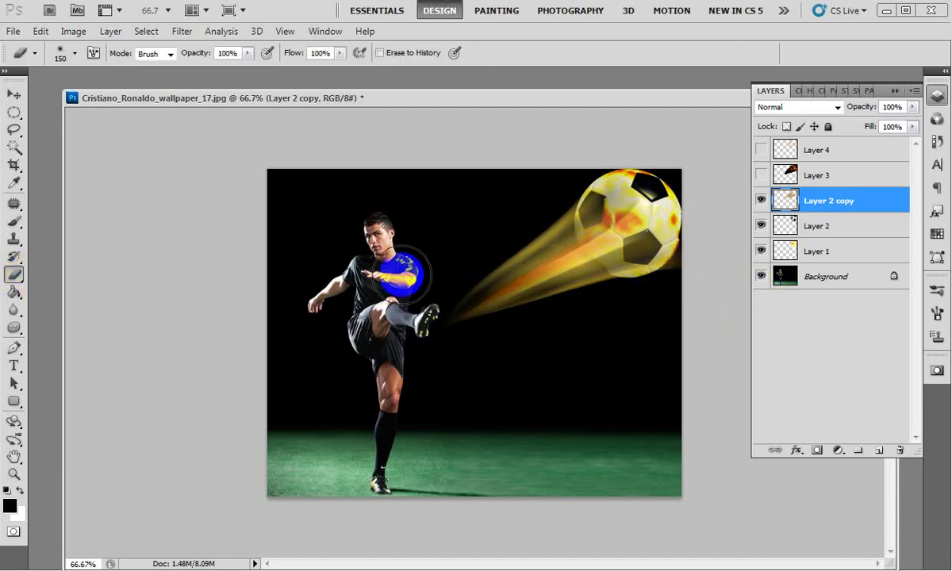
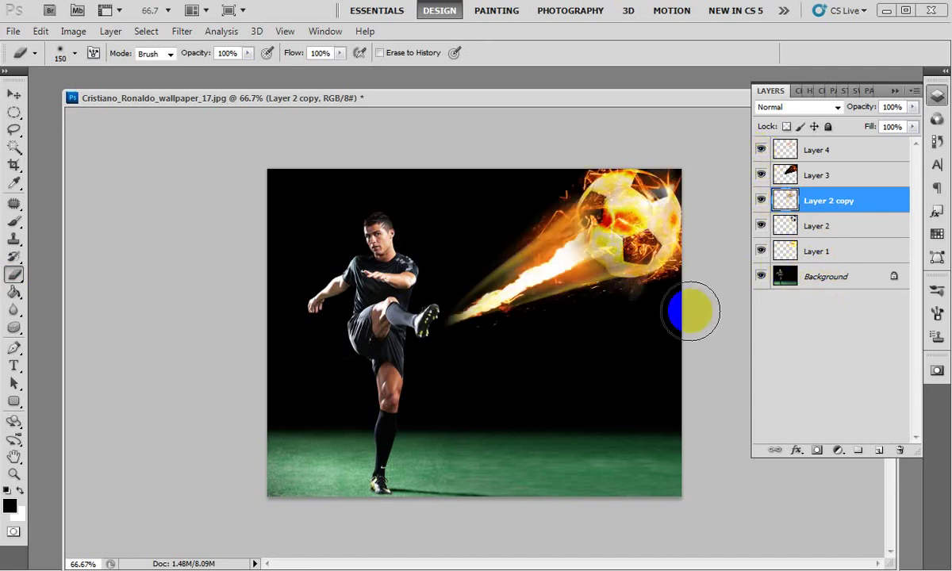
Try Soft Light and Normal on Layer 2 copy, then cycle through blend modes to Hard Light.
left_click(792, 107)
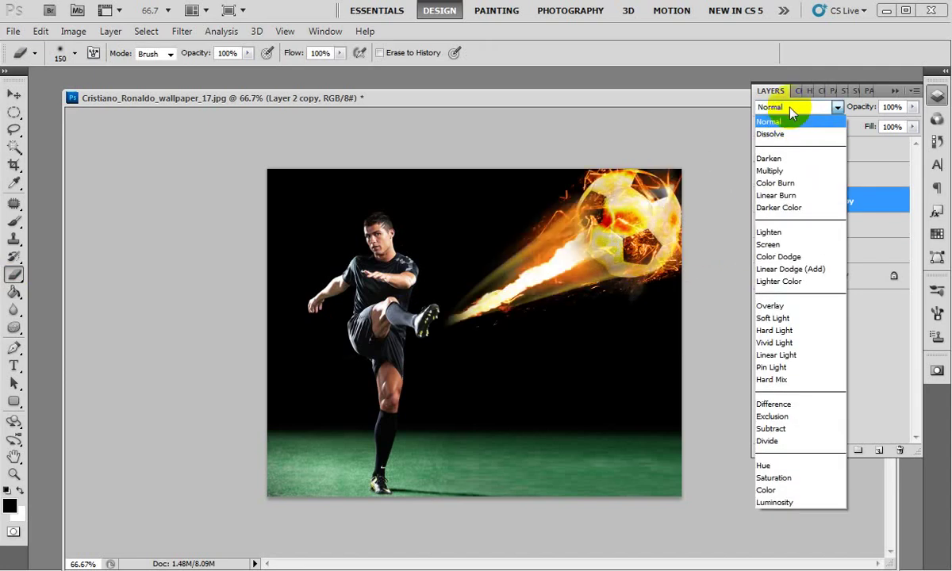
left_click(791, 318)
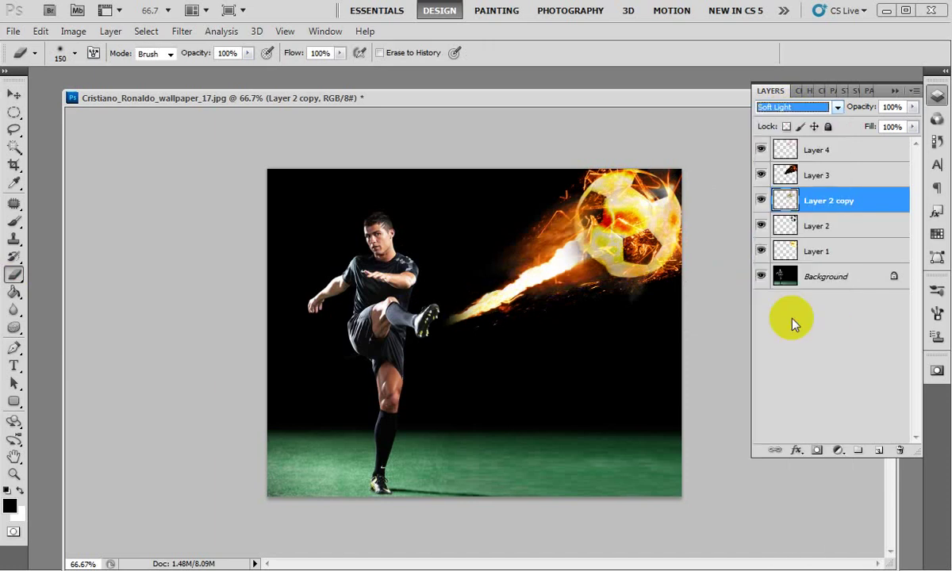
left_click(788, 107)
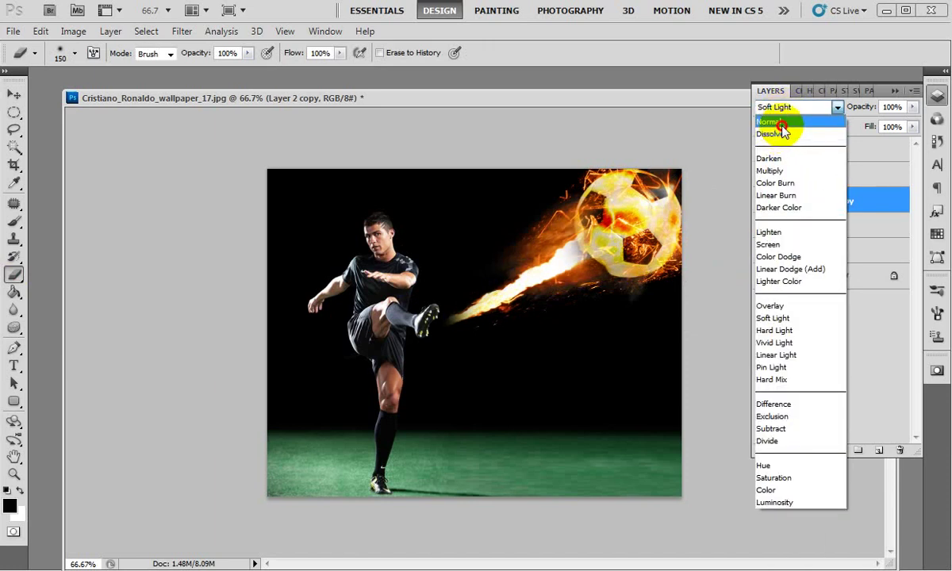
left_click(782, 121)
scroll(780, 110, "down", 1)
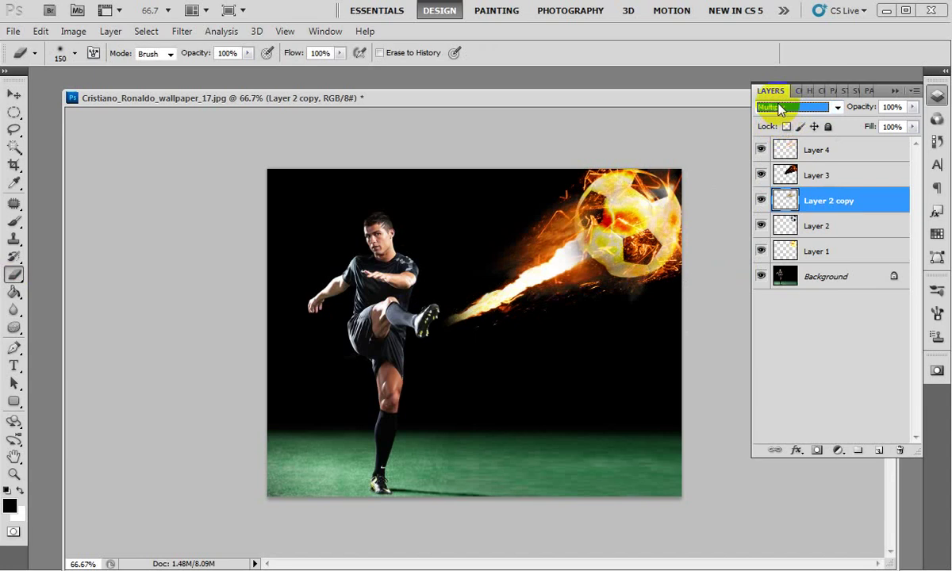
scroll(780, 110, "down", 2)
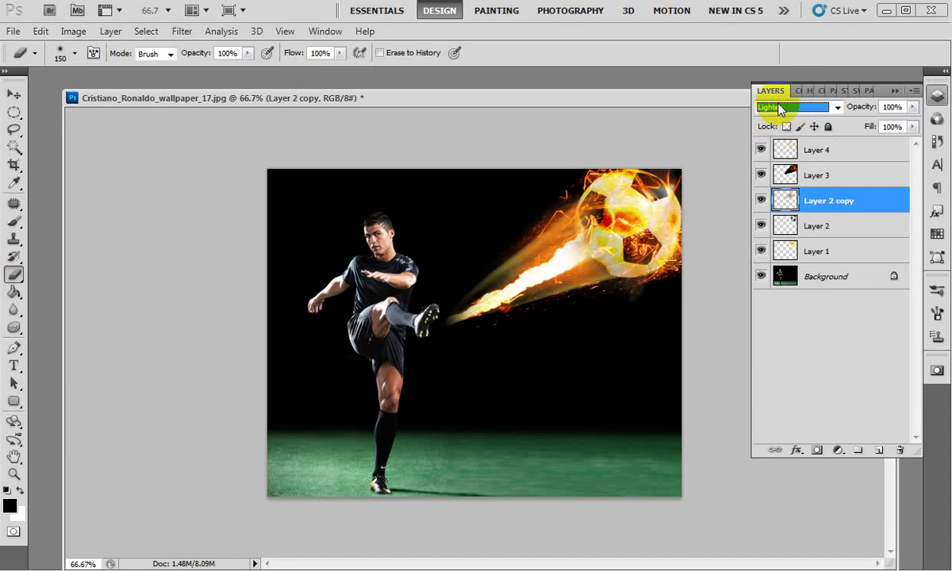
scroll(780, 109, "down", 1)
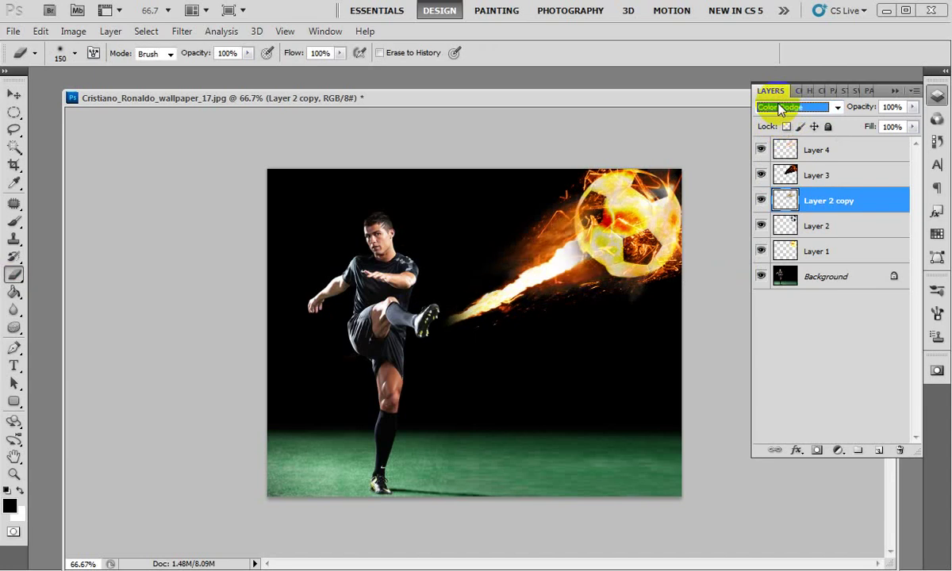
scroll(780, 109, "down", 1)
scroll(780, 109, "down", 1)
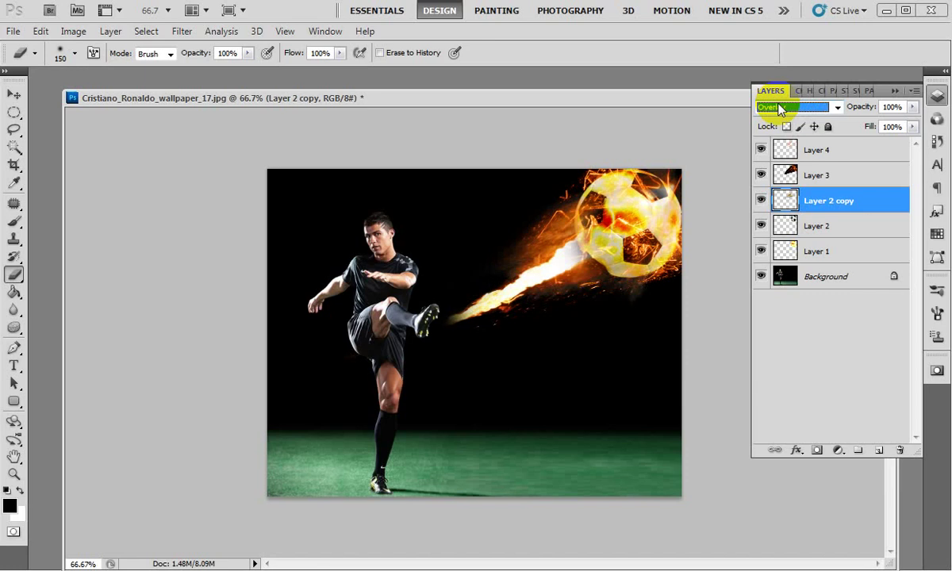
scroll(780, 110, "down", 2)
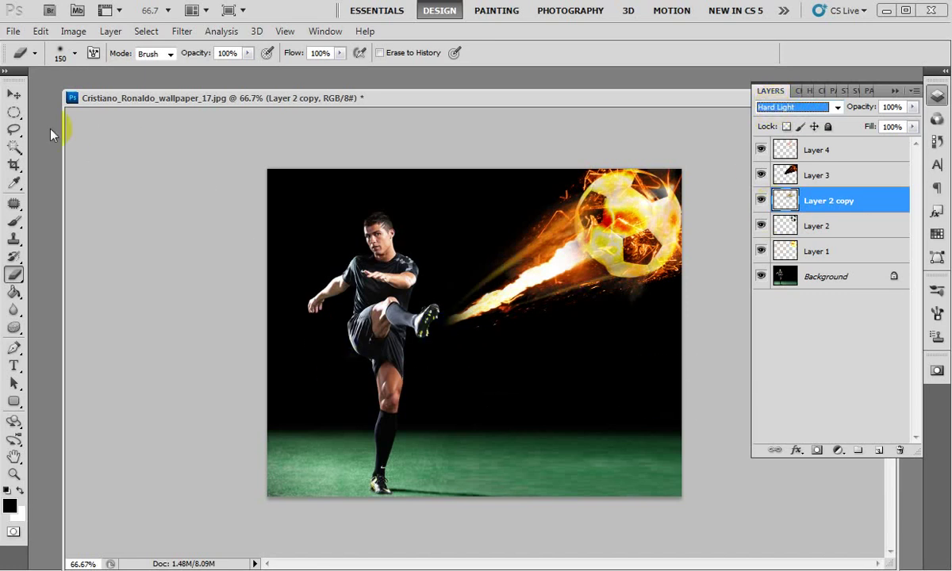
Erase stray flames near the kicking boot with the Eraser.
left_click(15, 96)
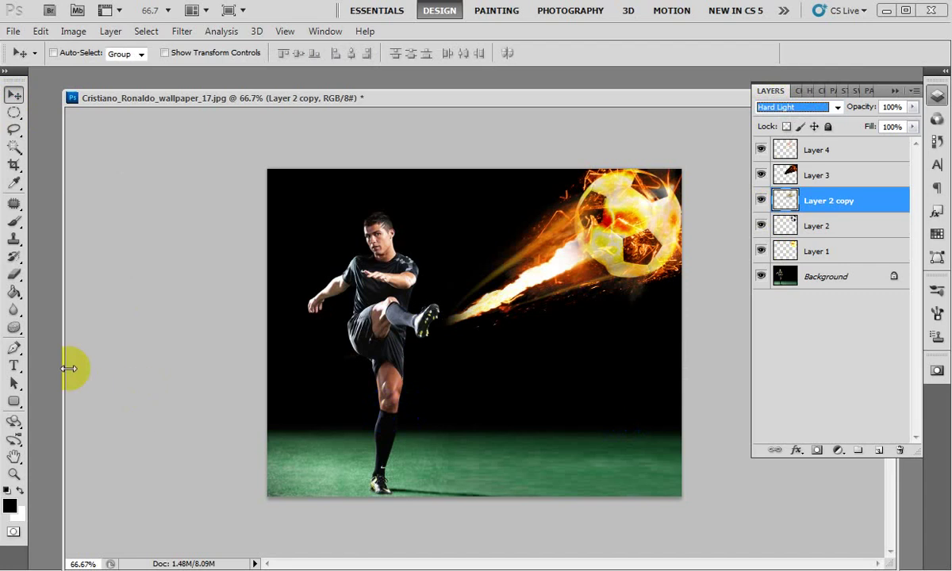
left_click(26, 276)
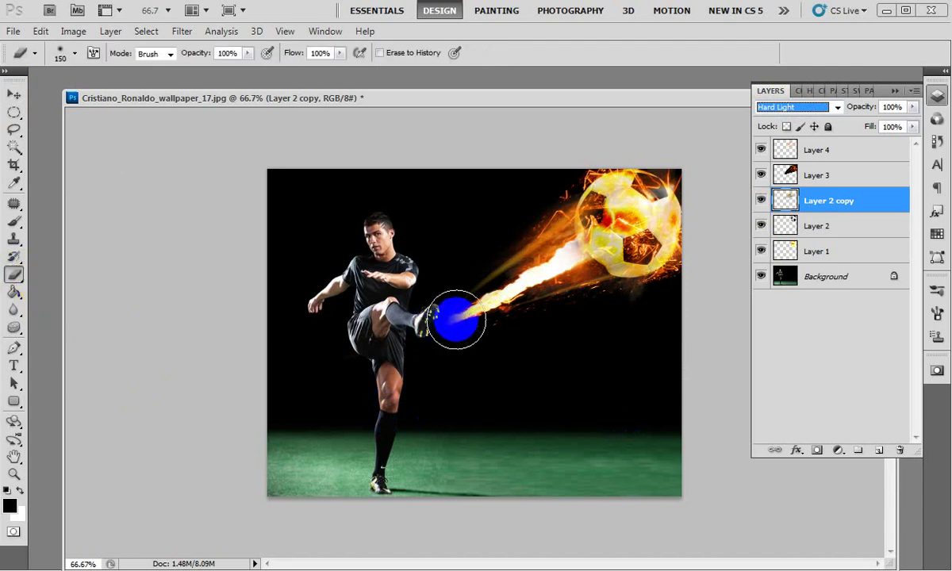
mouse_move(542, 279)
left_mouse_down()
mouse_move(450, 274)
mouse_move(504, 162)
left_mouse_up()
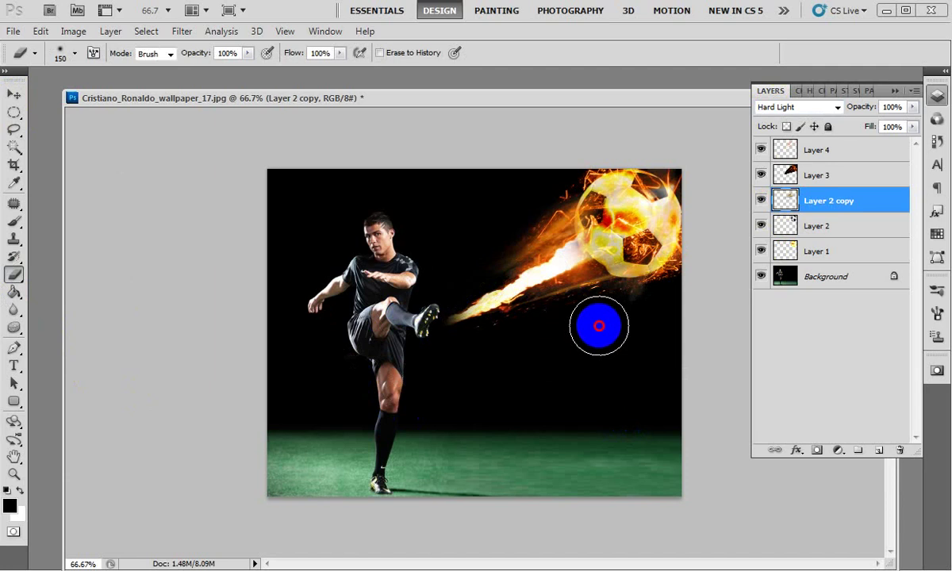
left_click(15, 95)
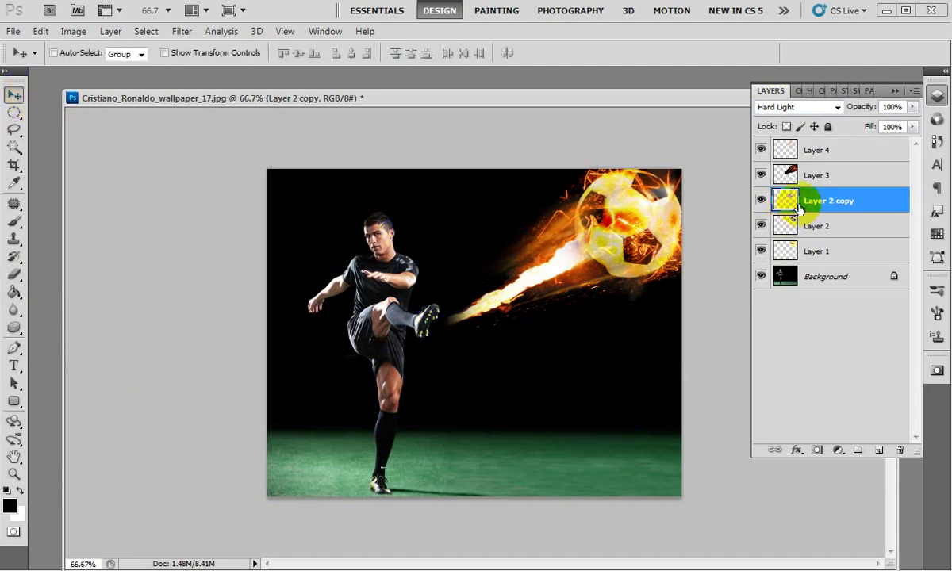
Scale Layer 3's flame trail to about 107% with Free Transform.
left_click(802, 181)
key("ctrl+t")
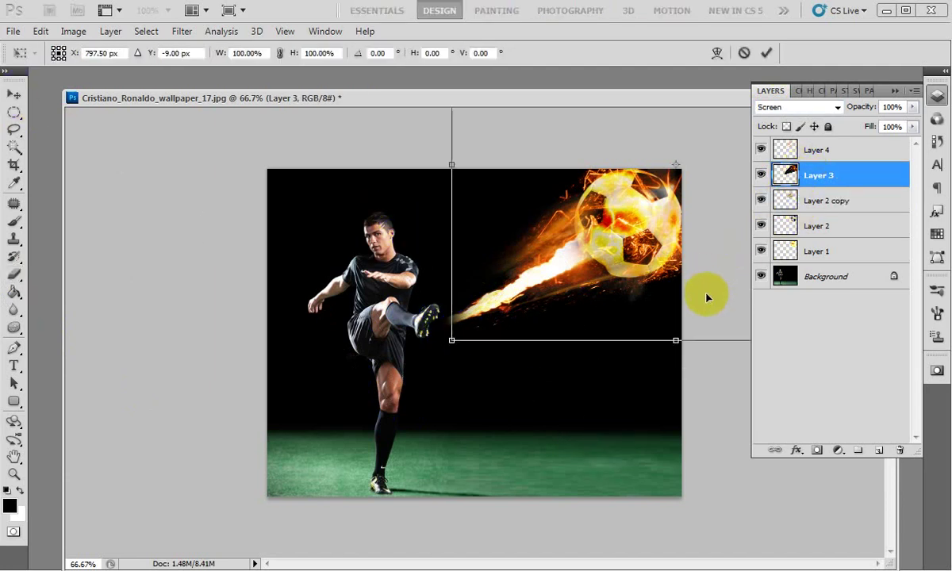
left_click_drag(452, 341, 418, 363)
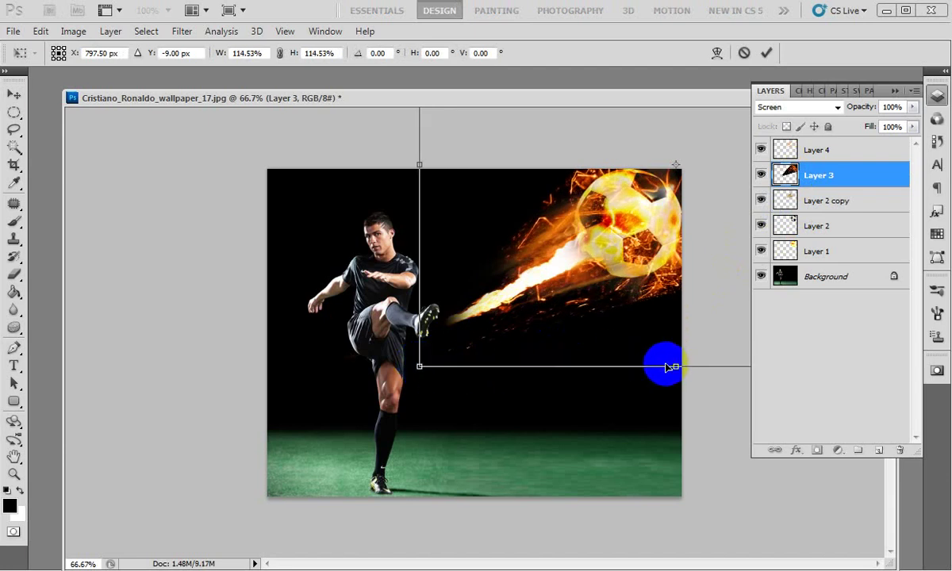
left_click_drag(425, 373, 445, 361)
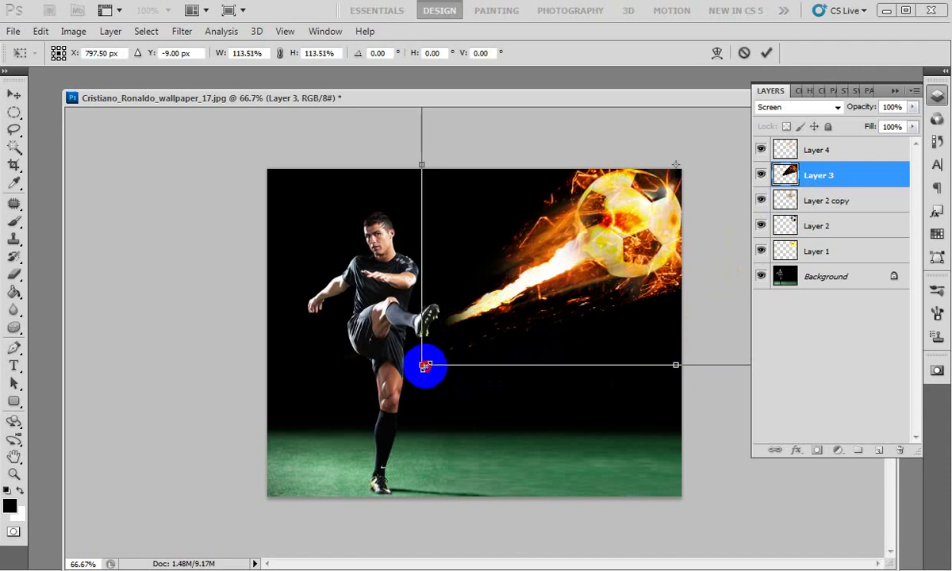
key("Return")
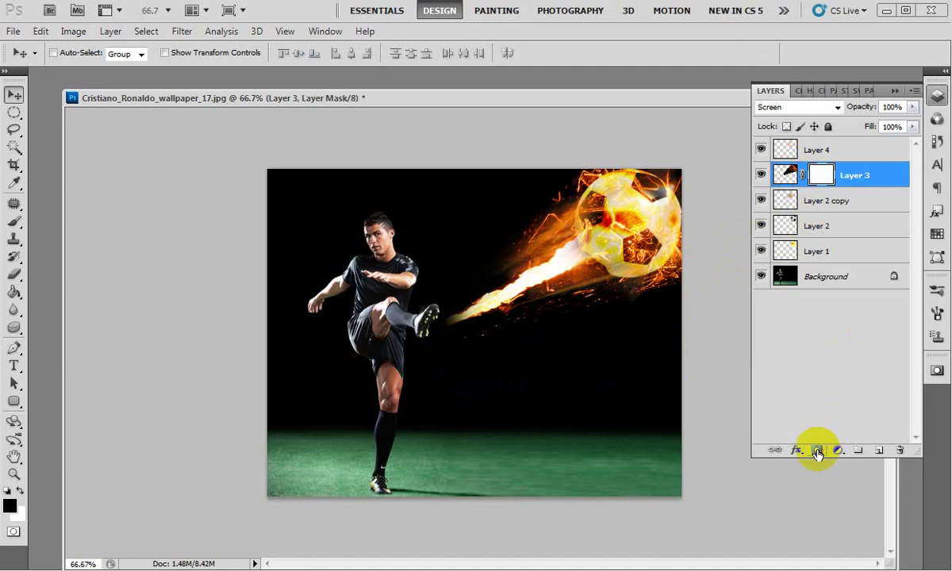
Brush black over the soccer ball to hide the flames covering it.
left_click(14, 221)
mouse_move(638, 251)
left_mouse_down()
mouse_move(627, 227)
mouse_move(595, 389)
mouse_move(612, 231)
mouse_move(637, 269)
mouse_move(642, 399)
mouse_move(361, 357)
mouse_move(388, 376)
mouse_move(398, 346)
left_mouse_up()
key("bracketleft")
Open fire_PNG6032.png and float it in its own window on the left.
left_click(11, 97)
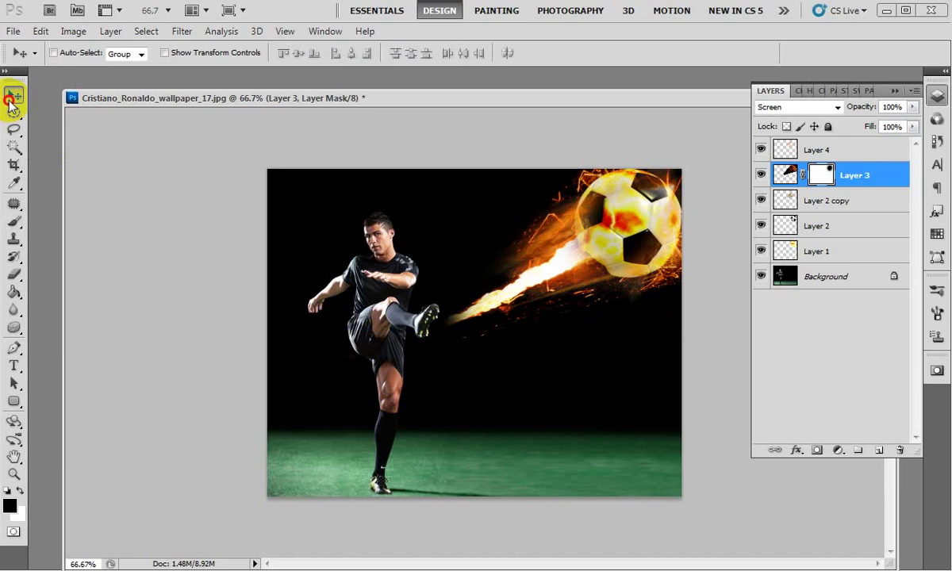
key("ctrl+o")
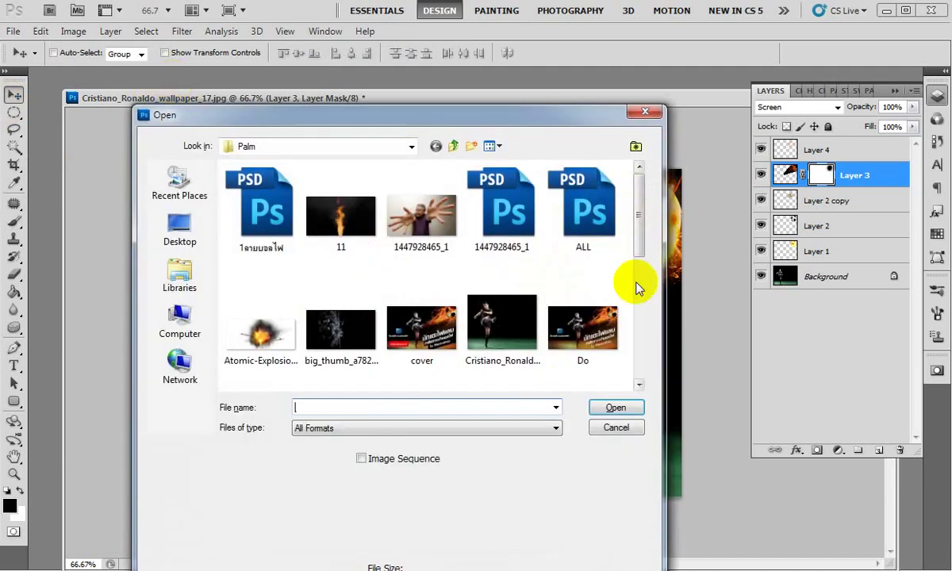
left_click_drag(640, 249, 633, 313)
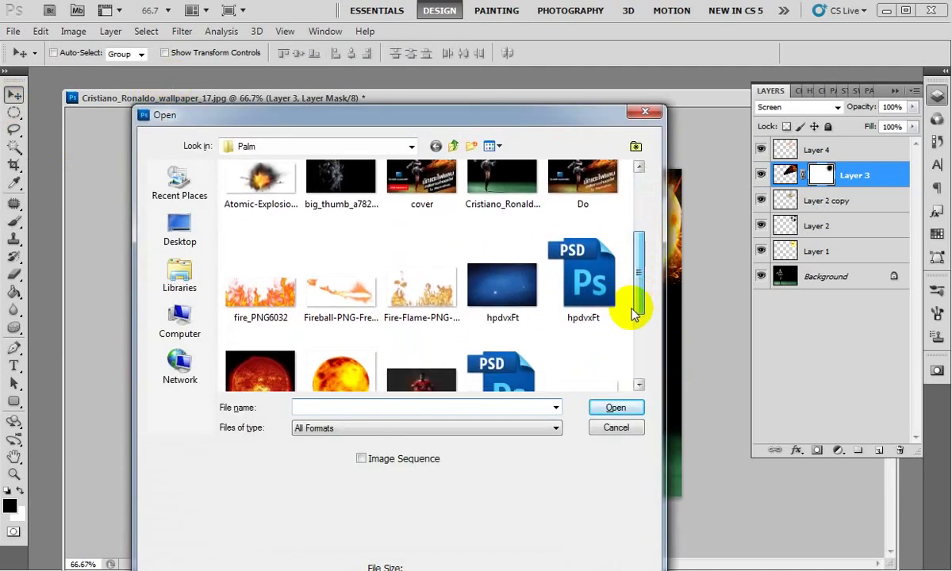
double_click(269, 306)
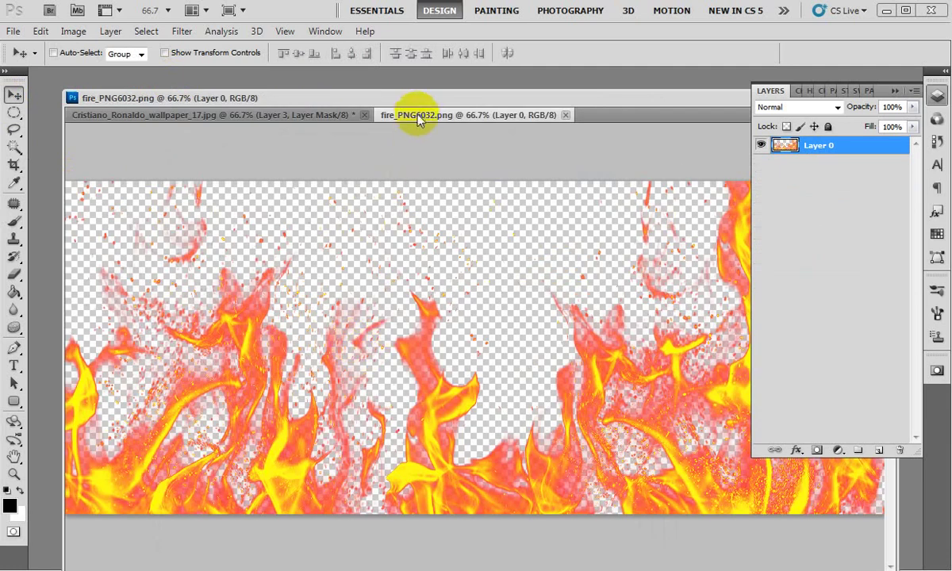
left_click_drag(418, 117, 459, 127)
mouse_move(591, 136)
left_mouse_down()
mouse_move(330, 131)
mouse_move(370, 136)
left_mouse_up()
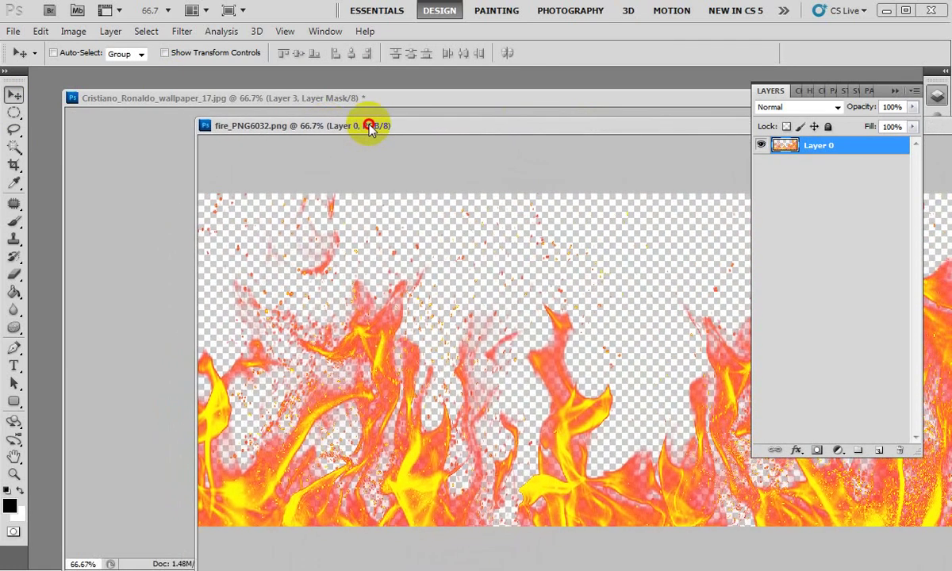
Lasso-select the left flames and move the fire window aside to reveal the Ronaldo image.
left_click(16, 131)
left_click_drag(206, 195, 516, 396)
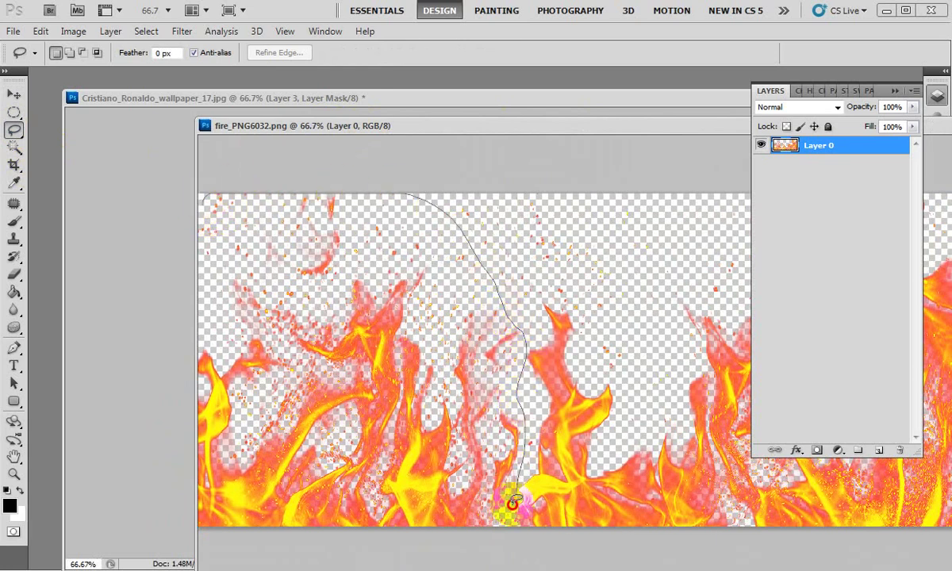
left_click_drag(517, 396, 149, 181)
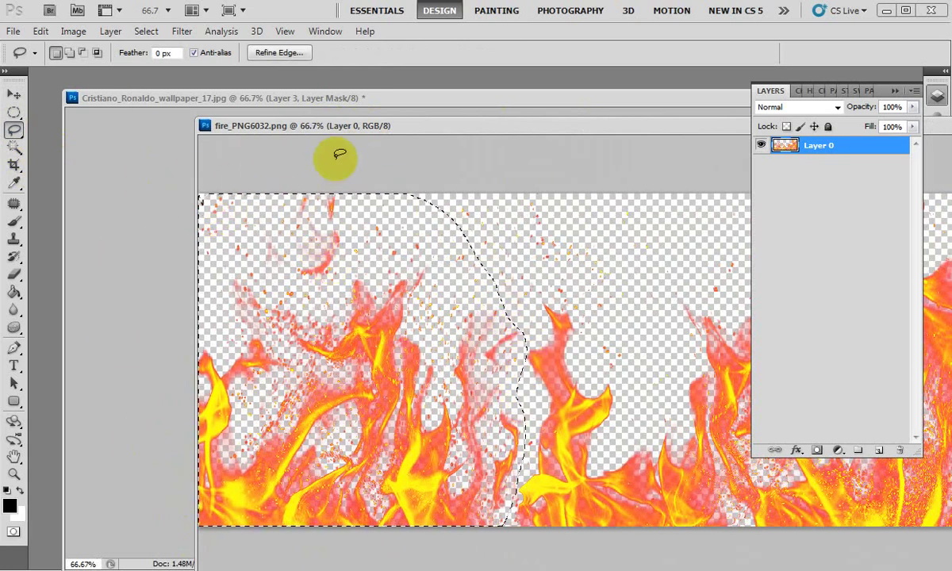
left_click_drag(342, 127, 511, 195)
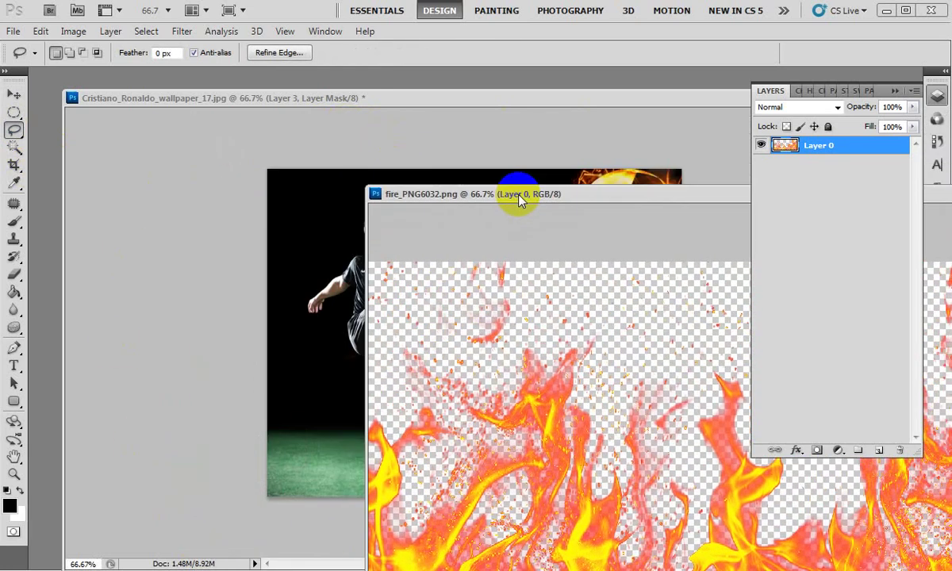
left_click(13, 93)
Drag the flames in as Layer 5, scale to 56.98%, rotate -121° and lay them on the trail.
mouse_move(570, 420)
left_mouse_down()
mouse_move(391, 407)
mouse_move(522, 366)
left_mouse_up()
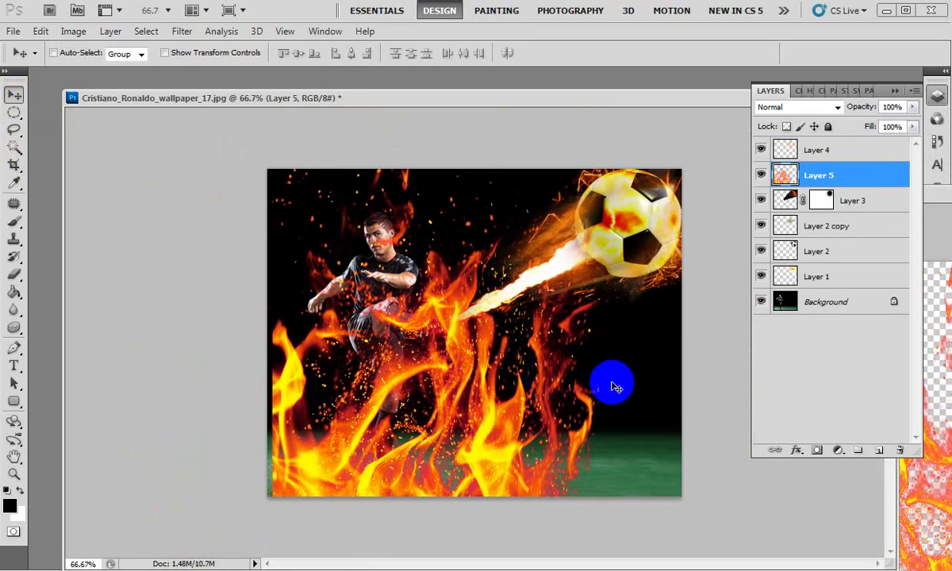
key("ctrl+t")
left_click_drag(608, 162, 531, 235)
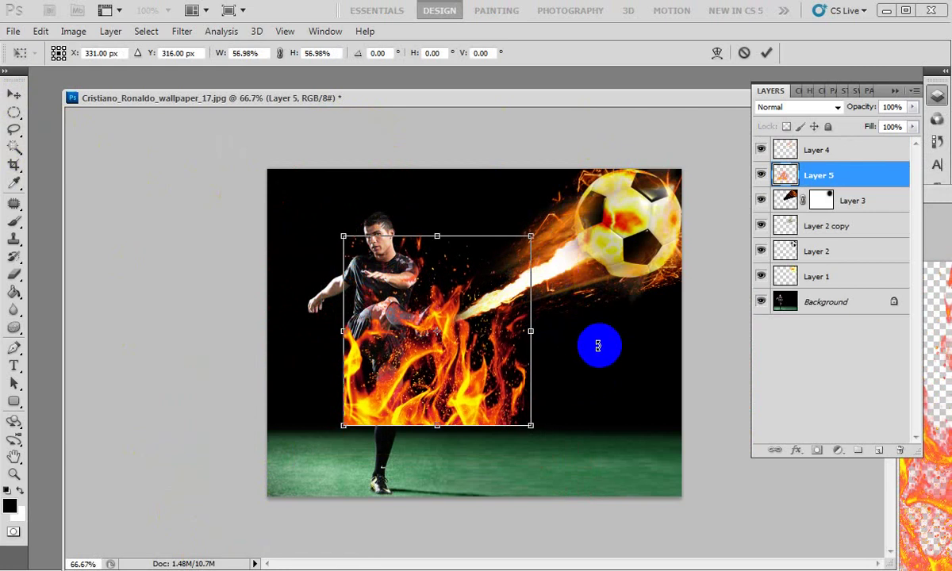
mouse_move(598, 345)
left_mouse_down()
mouse_move(531, 185)
mouse_move(453, 208)
left_mouse_up()
left_click_drag(460, 275, 584, 241)
Warp Layer 5's fire, curving its lower edge and tail toward the player's foot.
left_click(718, 49)
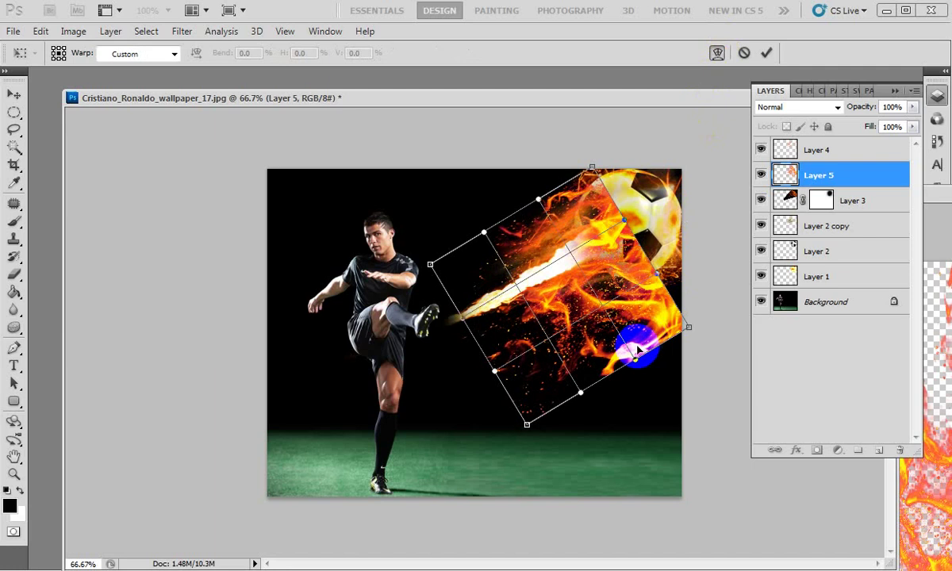
left_click_drag(607, 384, 625, 376)
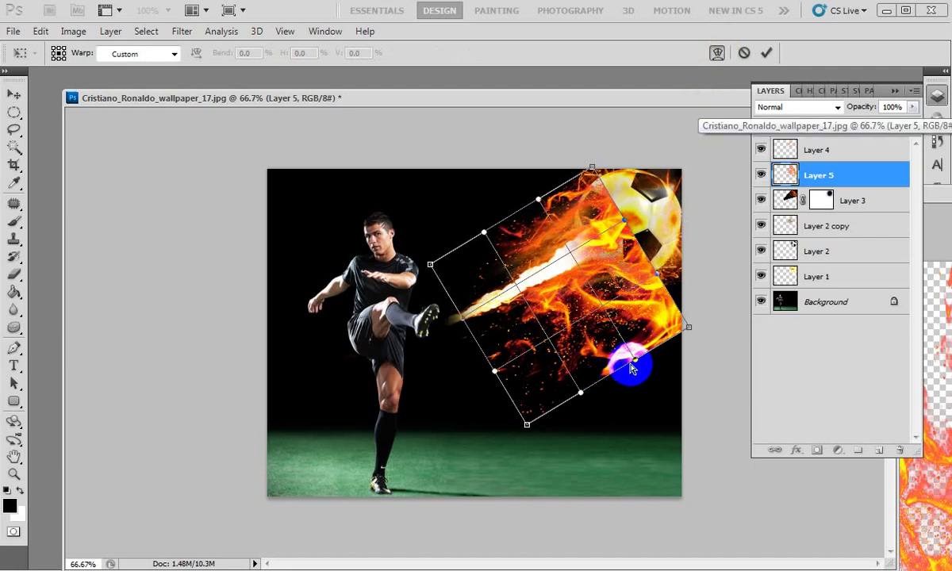
left_click_drag(687, 327, 671, 272)
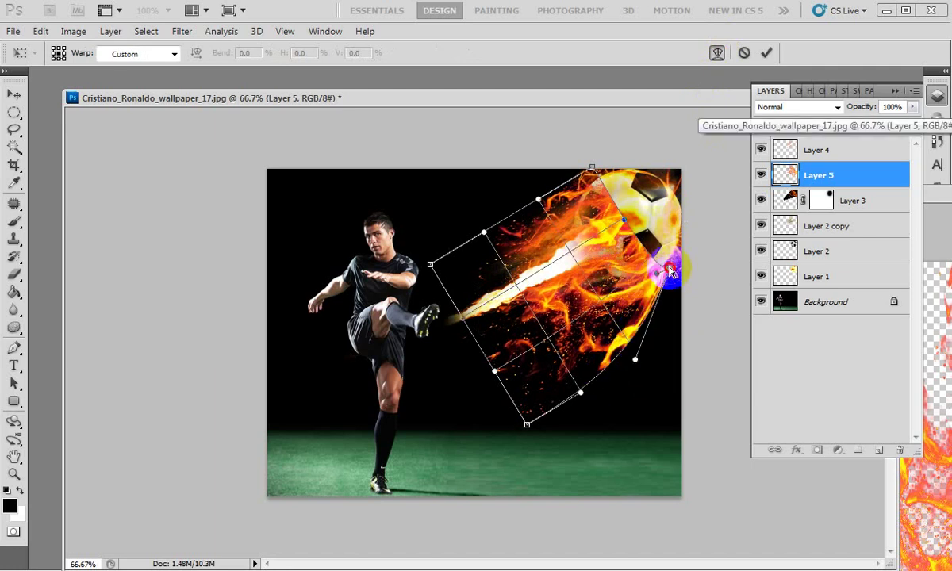
left_click_drag(527, 423, 468, 355)
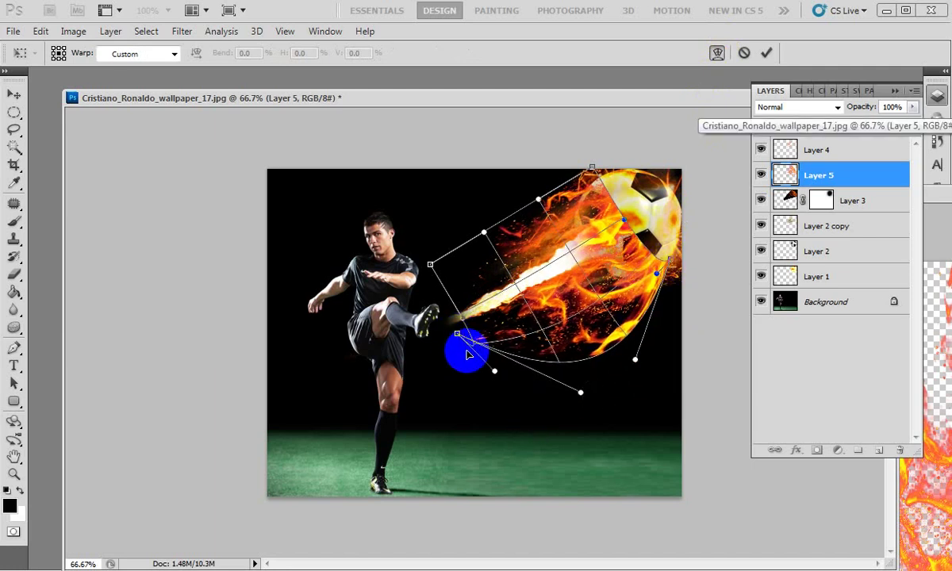
mouse_move(580, 392)
left_mouse_down()
mouse_move(502, 298)
mouse_move(500, 331)
left_mouse_up()
left_click_drag(494, 371, 458, 335)
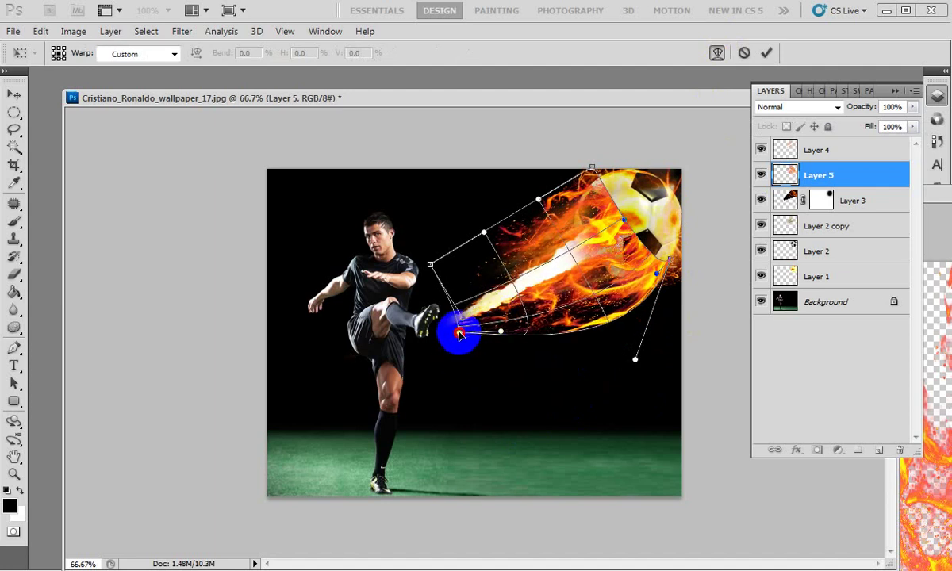
left_click_drag(635, 360, 581, 309)
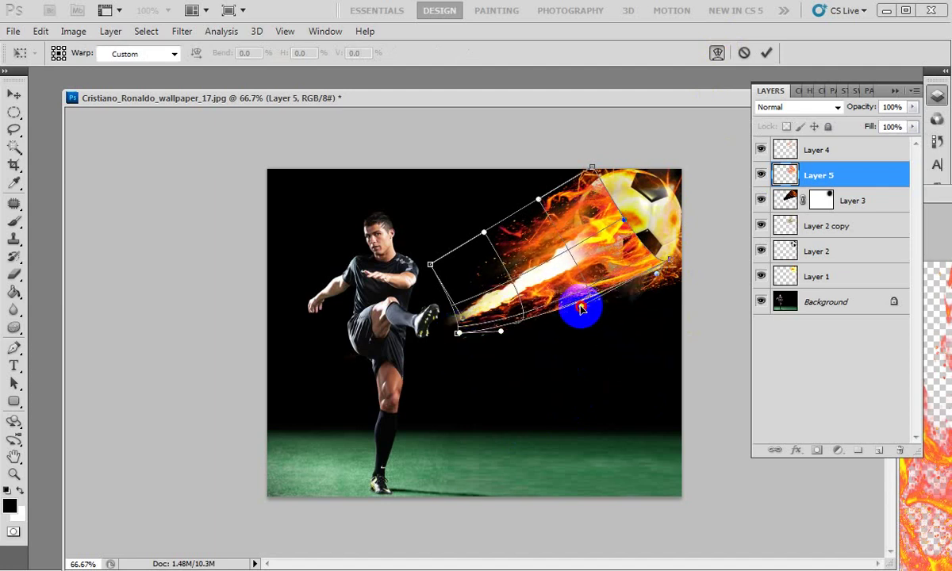
left_click_drag(429, 264, 454, 311)
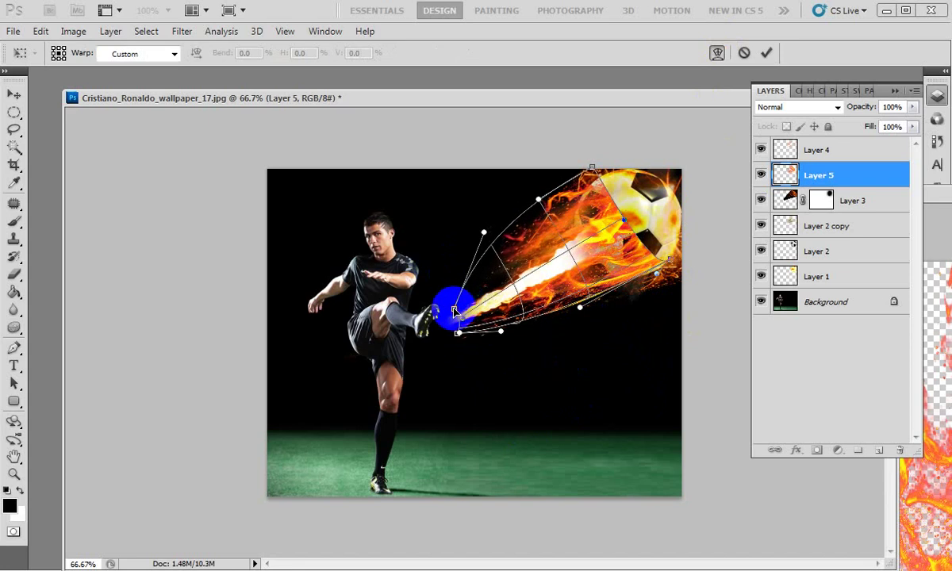
Reshape the warped flames' upper curve and area around the ball, then commit the warp.
left_click_drag(483, 232, 443, 307)
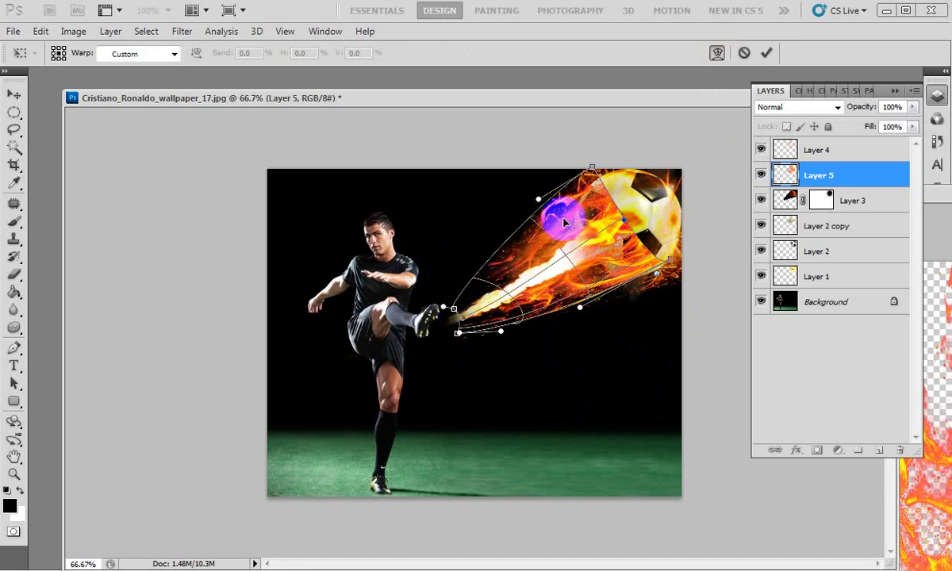
mouse_move(565, 223)
left_mouse_down()
mouse_move(602, 190)
mouse_move(605, 153)
mouse_move(621, 228)
mouse_move(574, 253)
mouse_move(569, 275)
mouse_move(559, 266)
mouse_move(588, 231)
mouse_move(554, 216)
left_mouse_up()
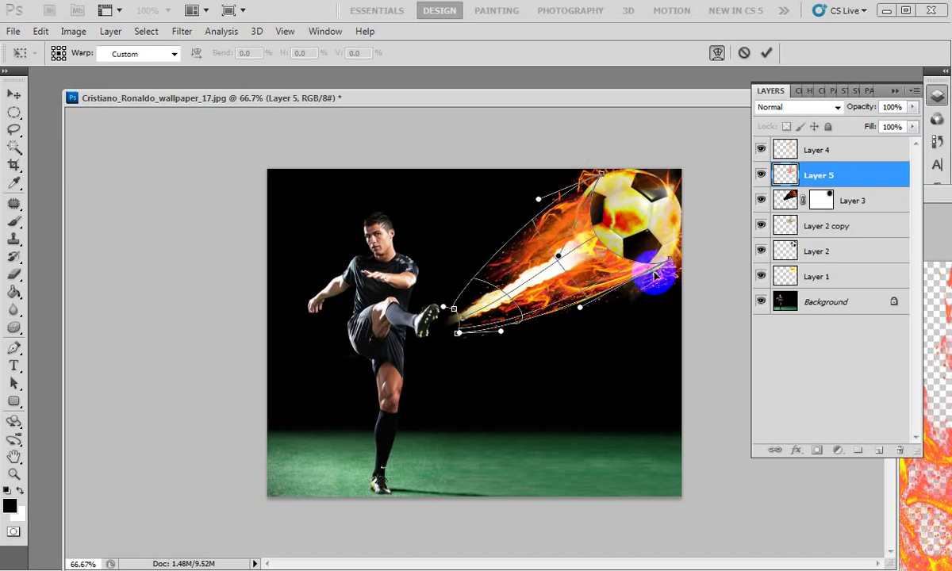
mouse_move(654, 275)
left_mouse_down()
mouse_move(648, 286)
mouse_move(602, 273)
mouse_move(659, 272)
mouse_move(614, 292)
mouse_move(637, 329)
mouse_move(614, 294)
mouse_move(627, 272)
mouse_move(657, 271)
mouse_move(625, 325)
mouse_move(632, 312)
left_mouse_up()
left_click_drag(620, 298, 609, 293)
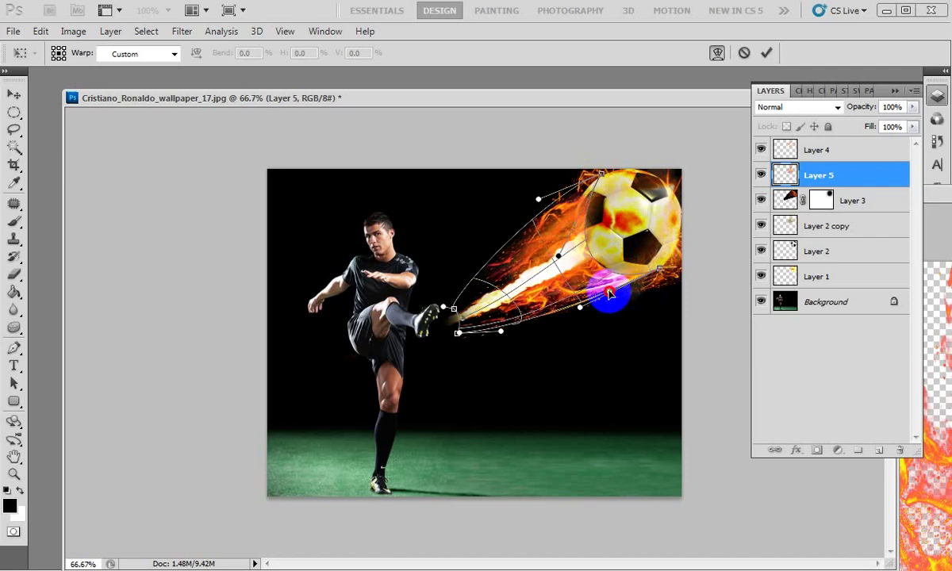
mouse_move(558, 257)
left_mouse_down()
mouse_move(542, 223)
mouse_move(542, 242)
left_mouse_up()
left_click_drag(542, 202, 561, 201)
mouse_move(436, 319)
left_mouse_down()
mouse_move(469, 318)
mouse_move(436, 319)
mouse_move(460, 343)
mouse_move(435, 329)
mouse_move(460, 328)
left_mouse_up()
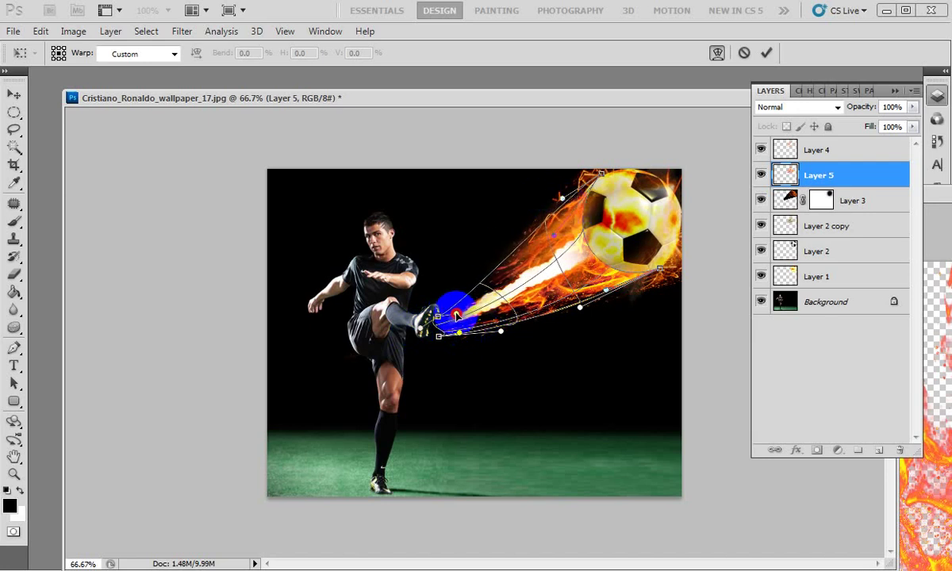
left_click(763, 54)
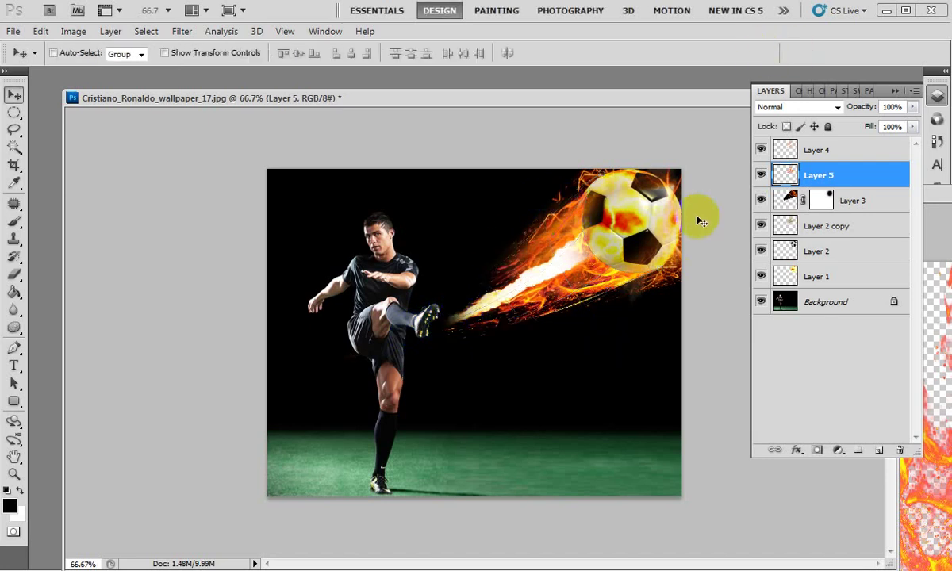
Erase the flames covering the ball's black patch.
left_click(14, 274)
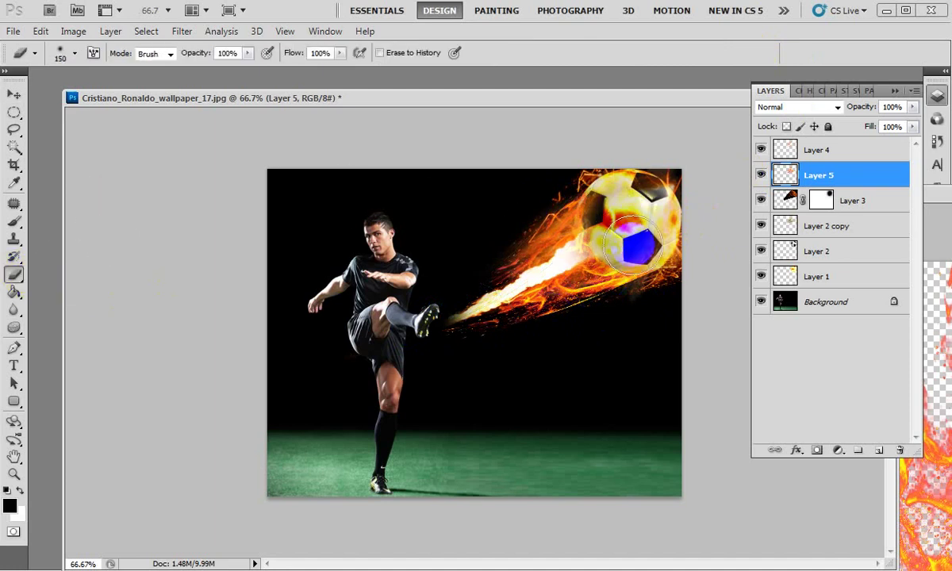
mouse_move(626, 242)
left_mouse_down()
mouse_move(610, 246)
mouse_move(487, 381)
left_mouse_up()
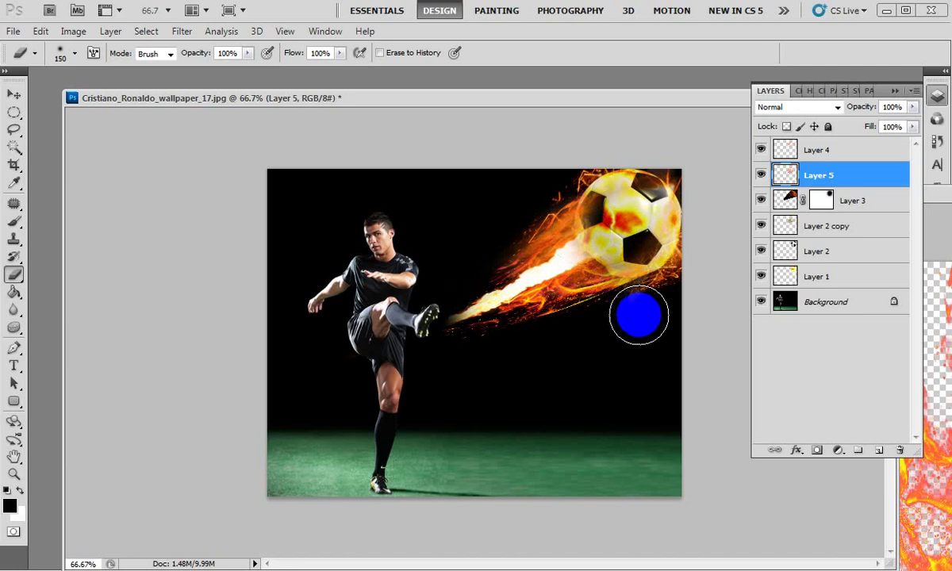
left_click(12, 97)
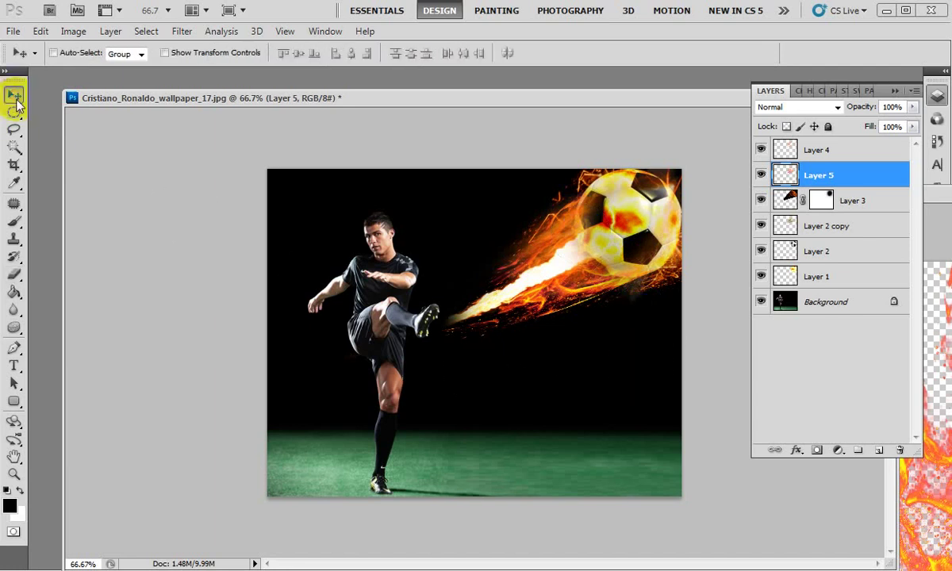
Lasso a fresh column of flames in fire_PNG6032.png and move its window to reveal the Ronaldo image.
key("ctrl+Tab")
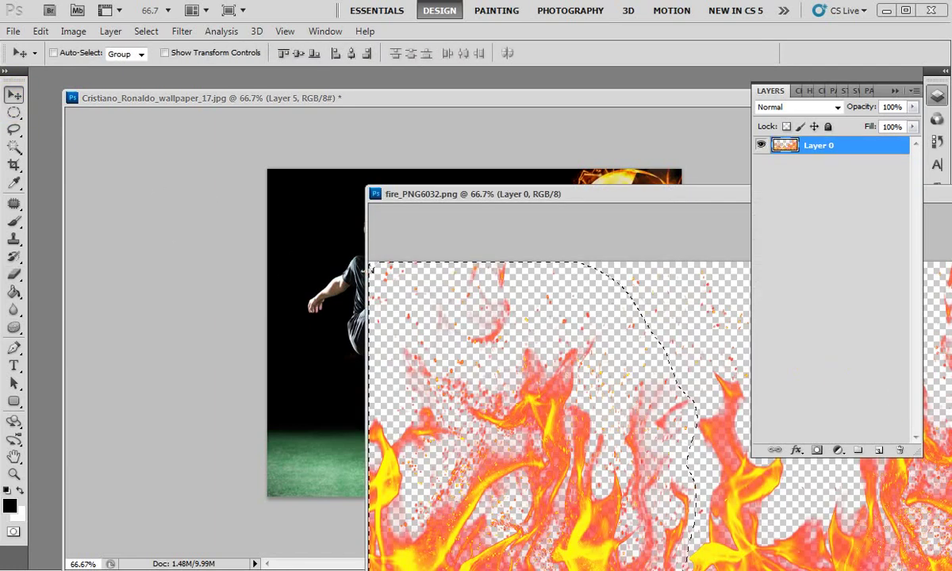
left_click_drag(719, 194, 429, 189)
left_click(13, 129)
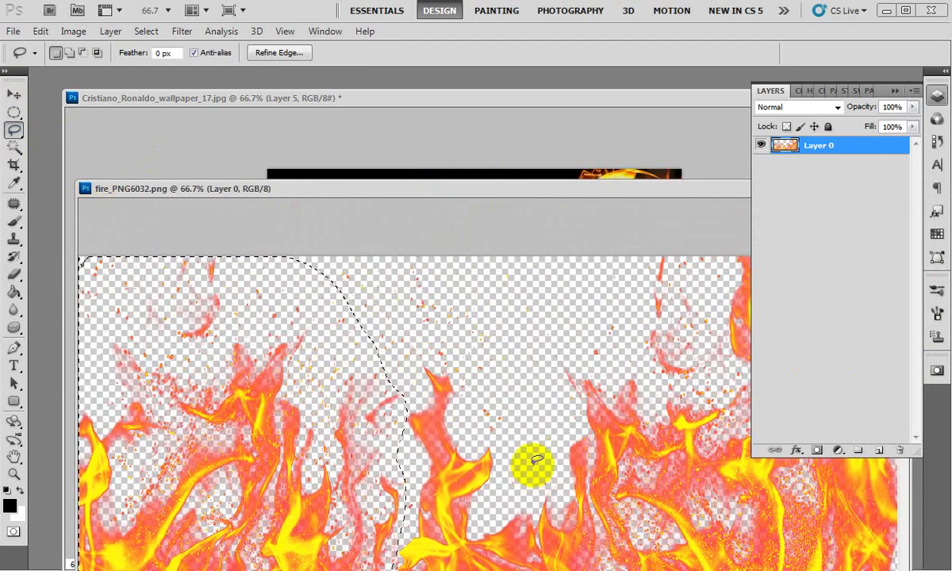
left_click(567, 485)
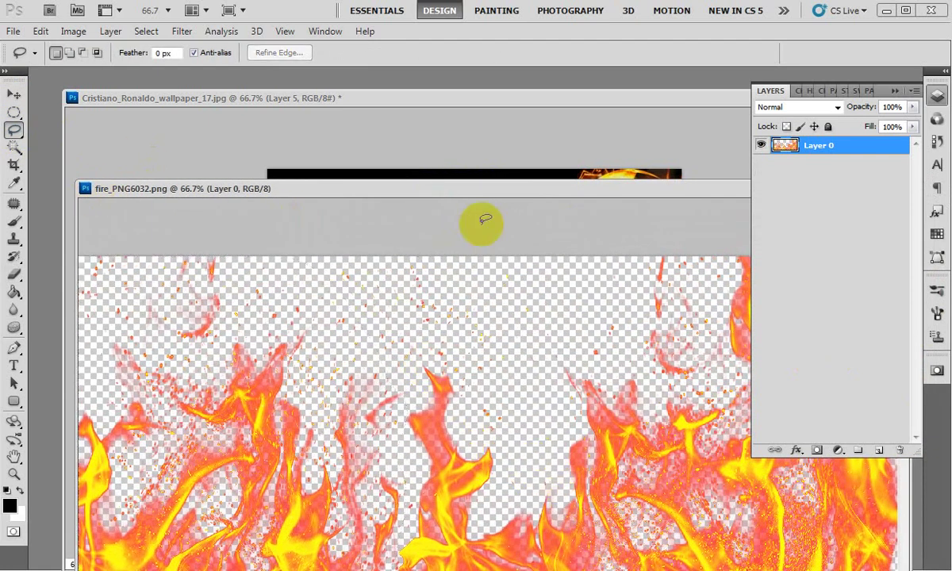
left_click_drag(476, 194, 475, 136)
mouse_move(519, 242)
left_mouse_down()
mouse_move(485, 208)
mouse_move(385, 260)
mouse_move(404, 431)
mouse_move(380, 544)
left_mouse_up()
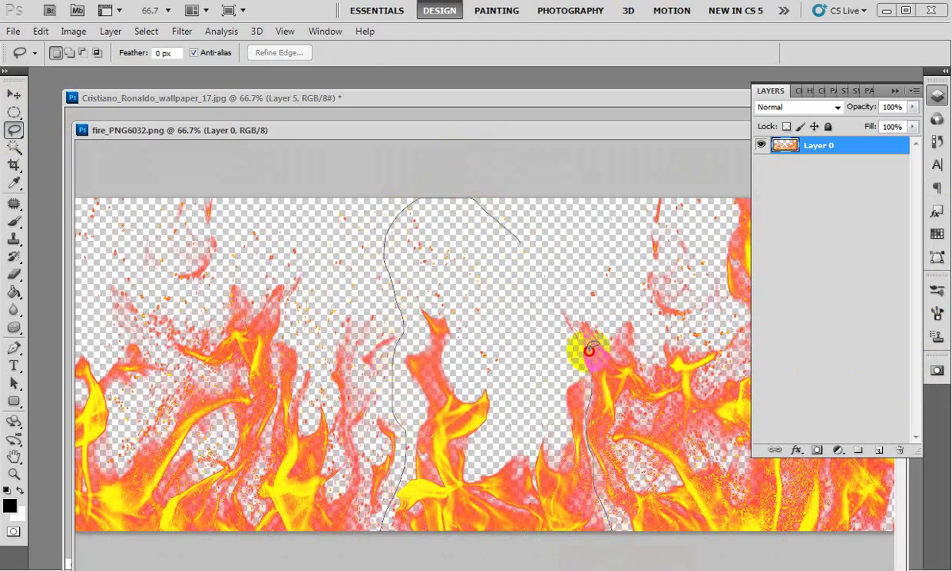
left_click_drag(591, 349, 504, 206)
mouse_move(491, 132)
left_mouse_down()
mouse_move(536, 397)
mouse_move(467, 333)
left_mouse_up()
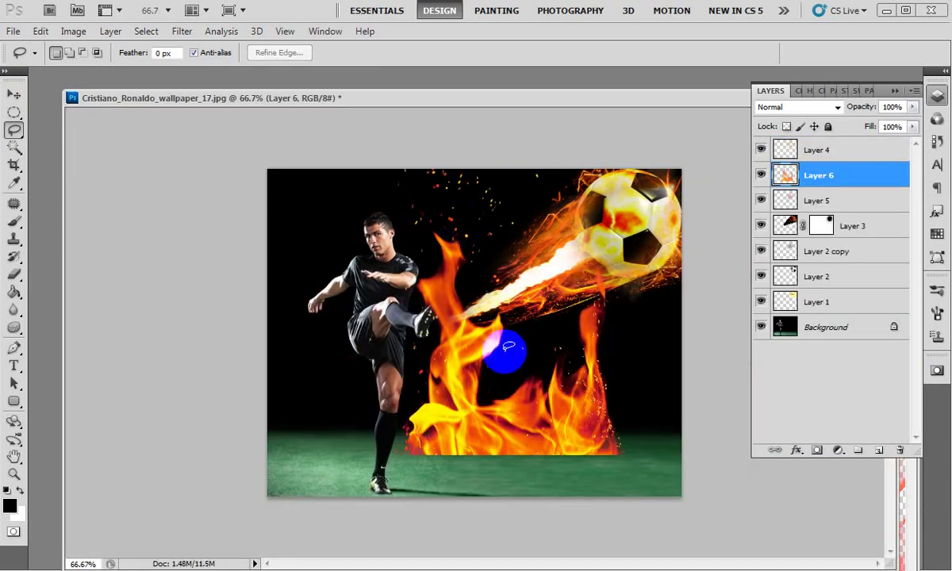
Place the new flames on the Ronaldo picture and flip them vertically.
left_click(15, 96)
left_click_drag(583, 429, 555, 443)
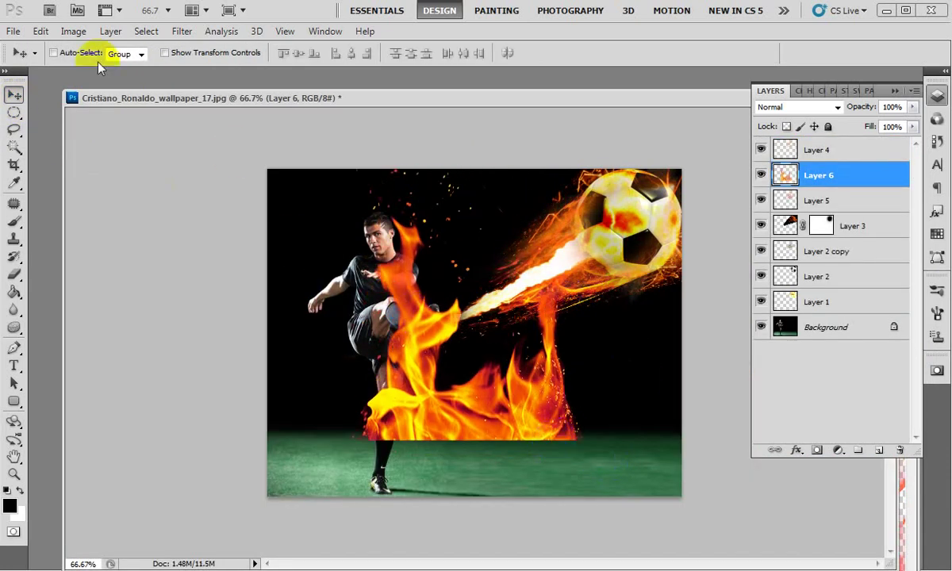
left_click(40, 31)
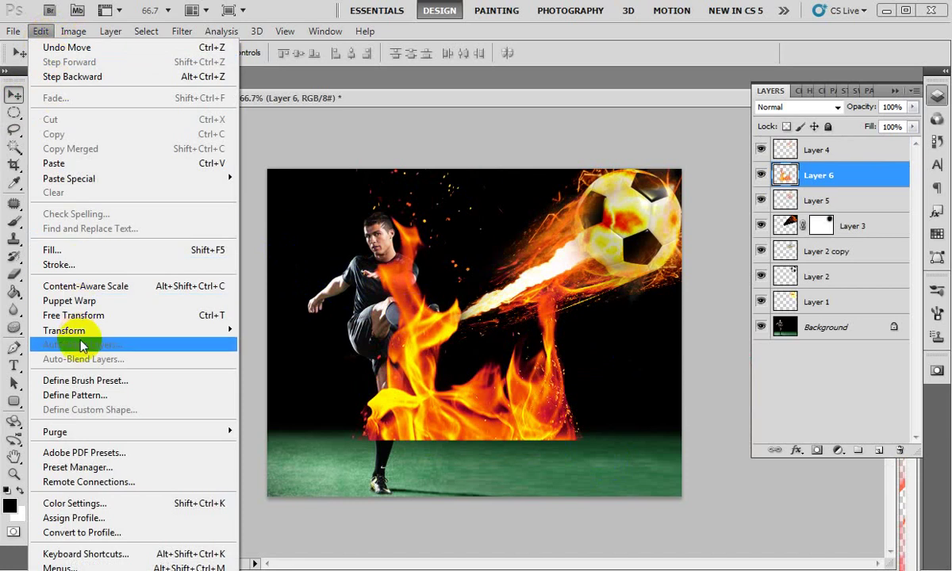
mouse_move(64, 330)
left_click(274, 511)
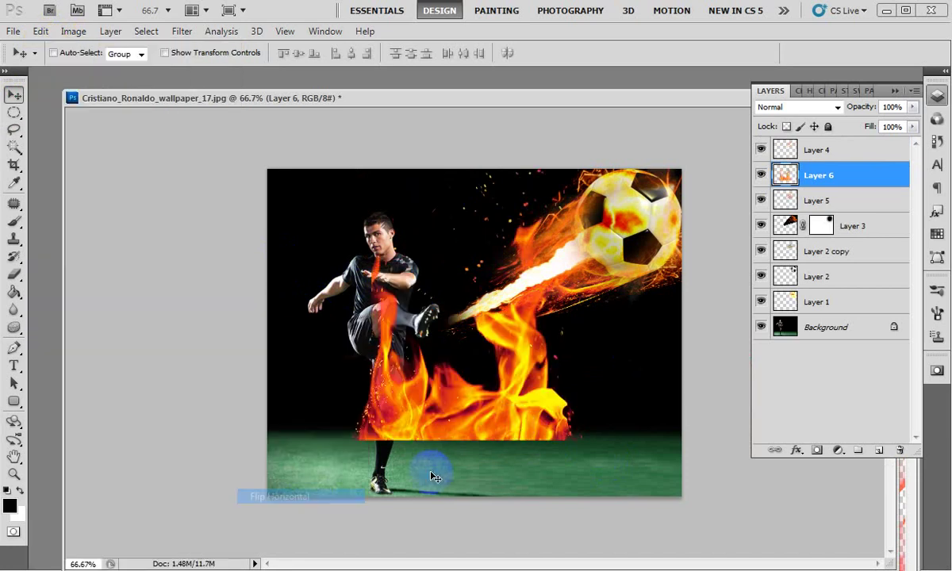
left_click_drag(485, 401, 500, 363)
Rotate Layer 6 about -113°, scale it to 55.8%, and move it behind the ball.
key("ctrl+t")
mouse_move(521, 417)
left_mouse_down()
mouse_move(530, 202)
mouse_move(596, 300)
left_mouse_up()
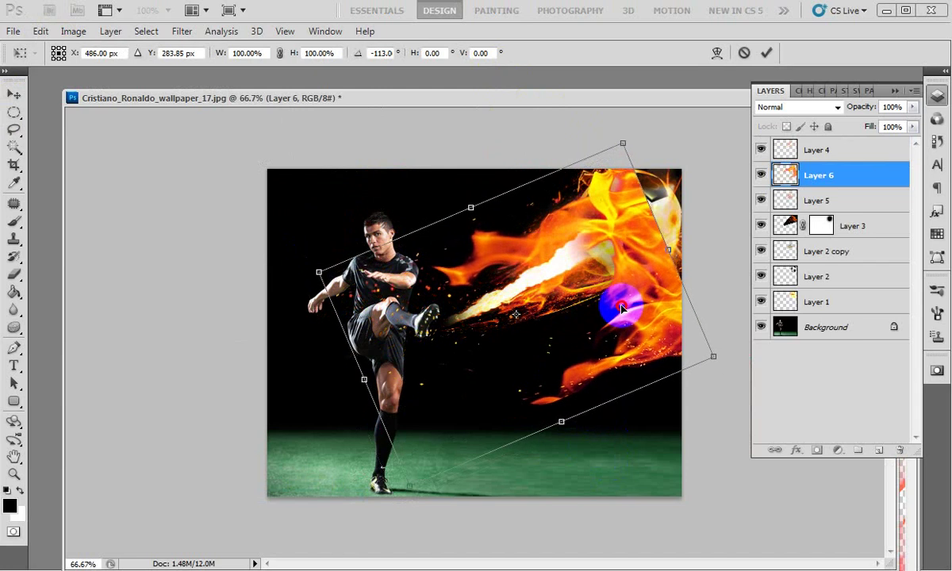
left_click_drag(679, 346, 620, 260)
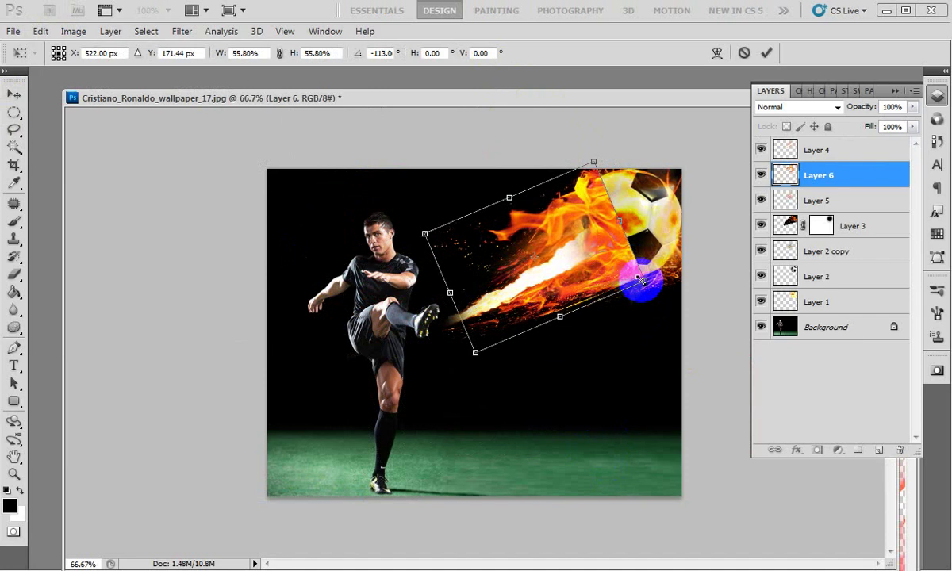
left_click(767, 53)
mouse_move(601, 226)
left_mouse_down()
mouse_move(611, 264)
mouse_move(589, 154)
left_mouse_up()
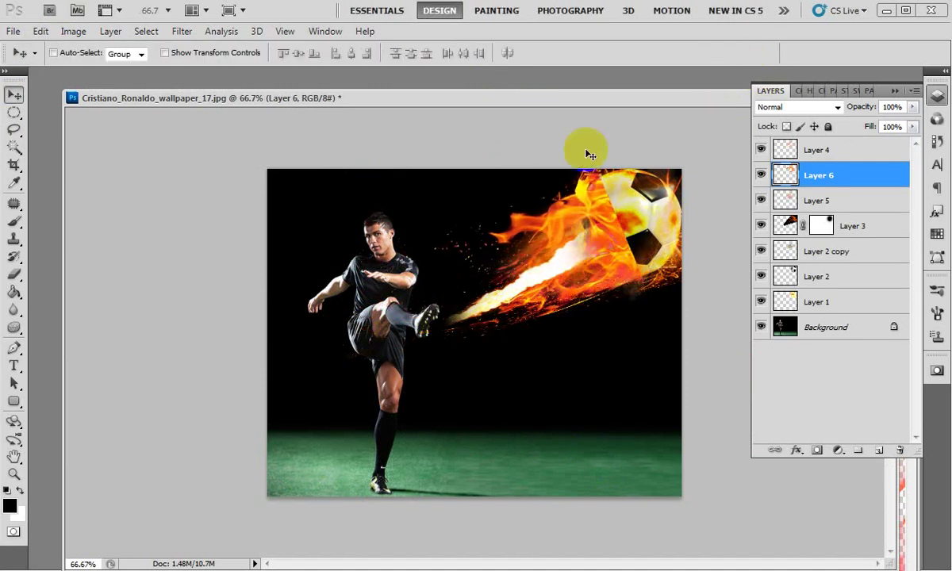
Warp Layer 6, bending its left end toward the foot and reshaping the fire around the ball.
right_click(412, 264)
key("ctrl+t")
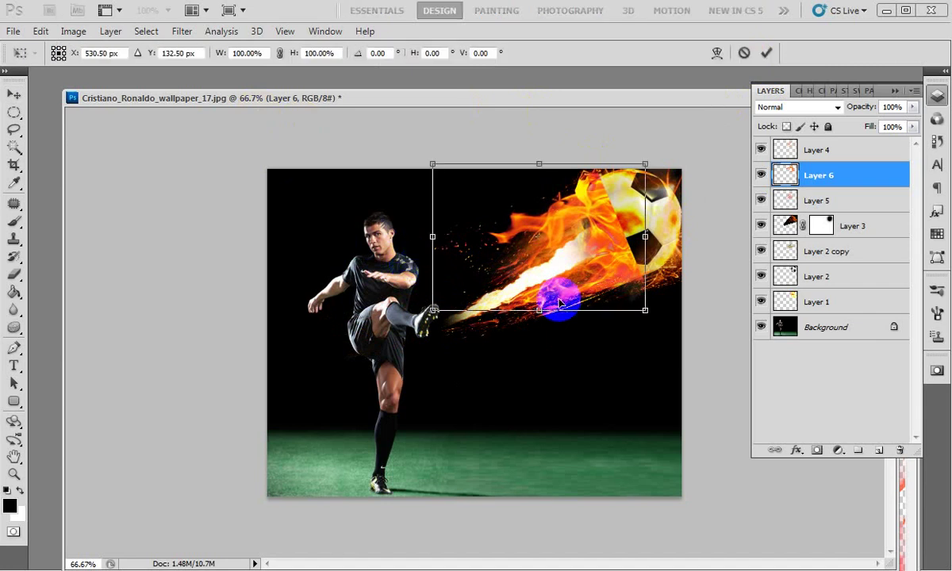
left_click(716, 53)
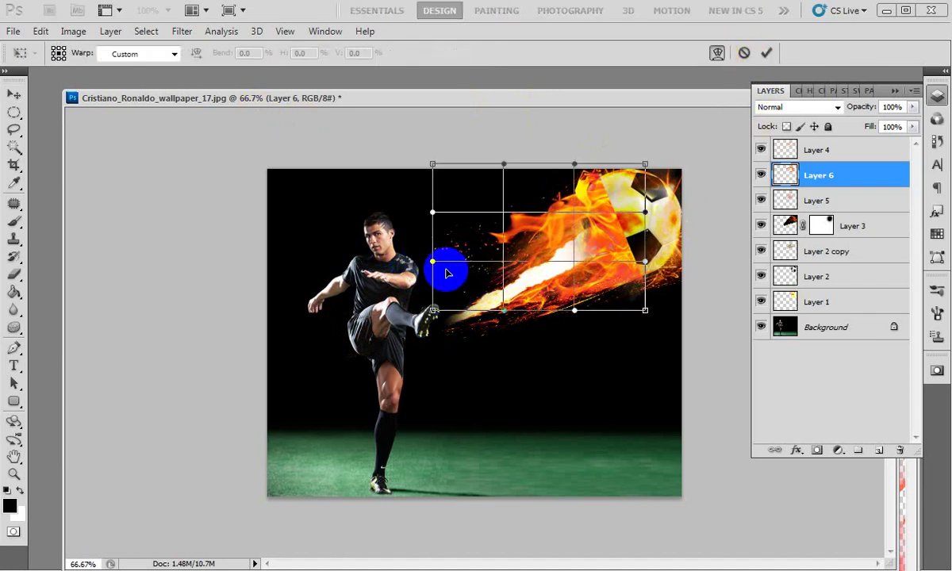
mouse_move(432, 164)
left_mouse_down()
mouse_move(417, 199)
mouse_move(402, 295)
mouse_move(451, 319)
left_mouse_up()
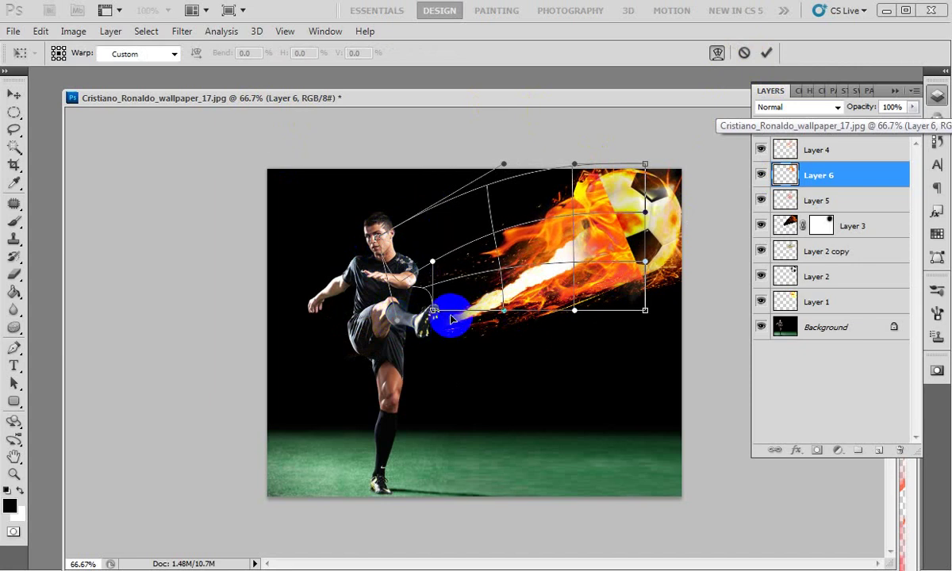
left_click_drag(646, 310, 635, 287)
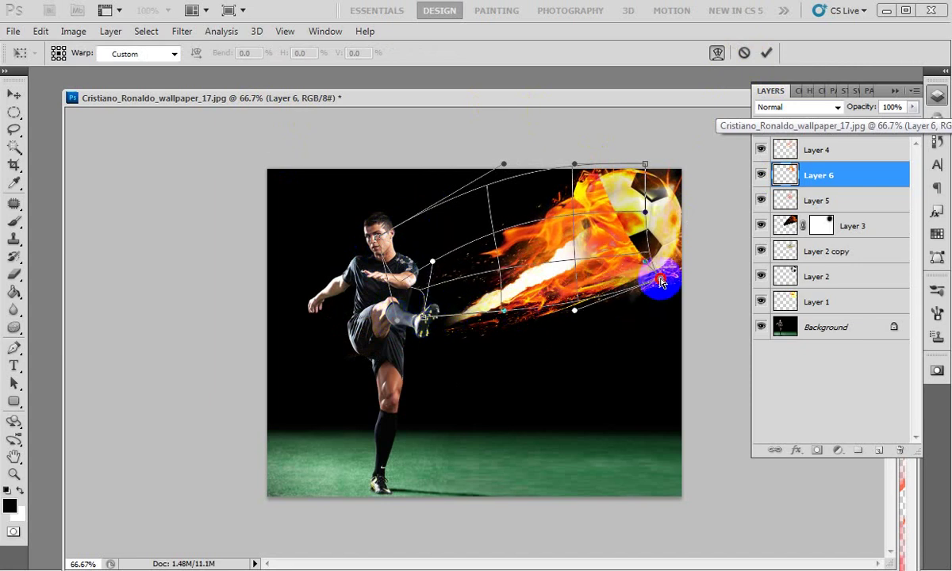
mouse_move(575, 312)
left_mouse_down()
mouse_move(458, 316)
mouse_move(469, 297)
left_mouse_up()
left_click_drag(514, 165, 485, 214)
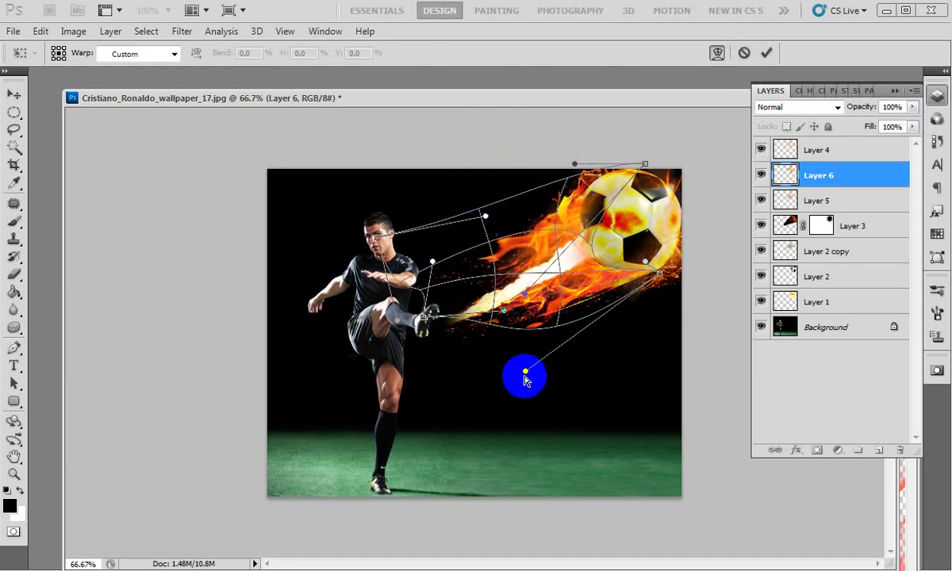
Pull the trail's tail down to the kicking foot, raise the top-right corner, and commit the warp.
left_click_drag(525, 371, 414, 342)
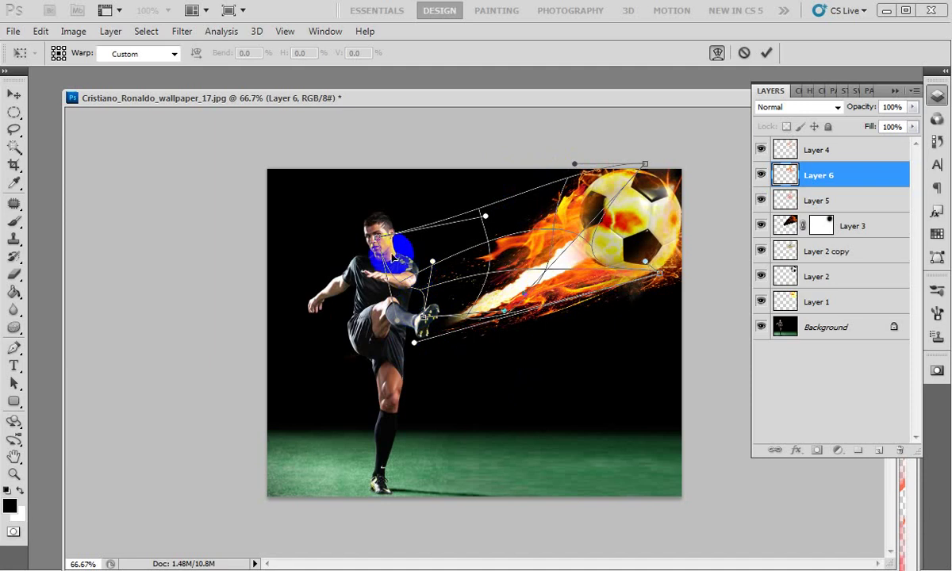
left_click_drag(381, 238, 183, 363)
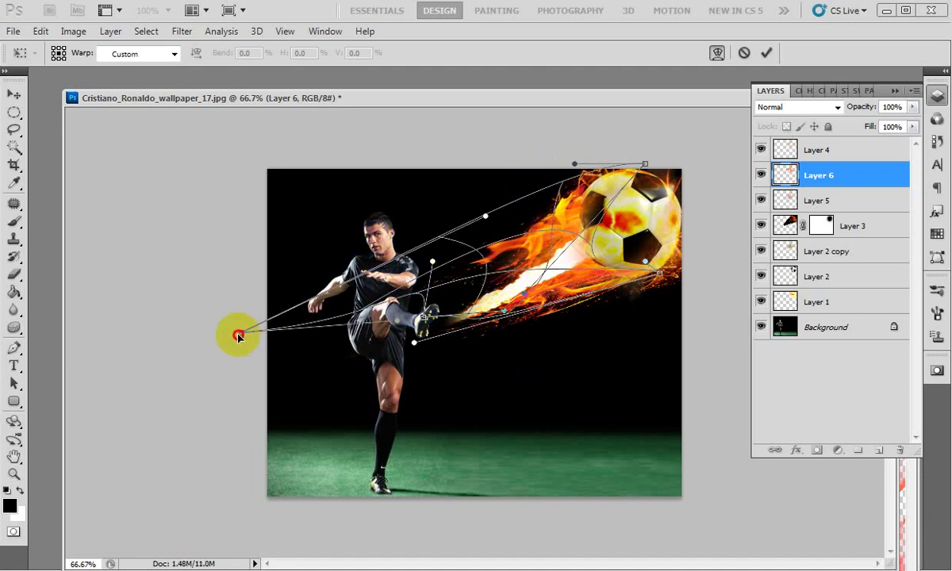
left_click_drag(416, 351, 343, 357)
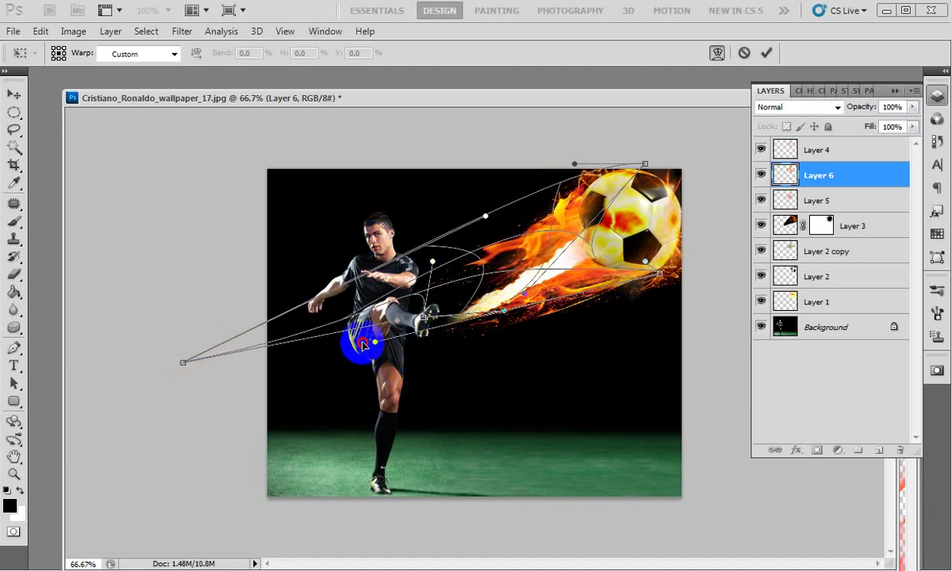
left_click_drag(428, 316, 283, 385)
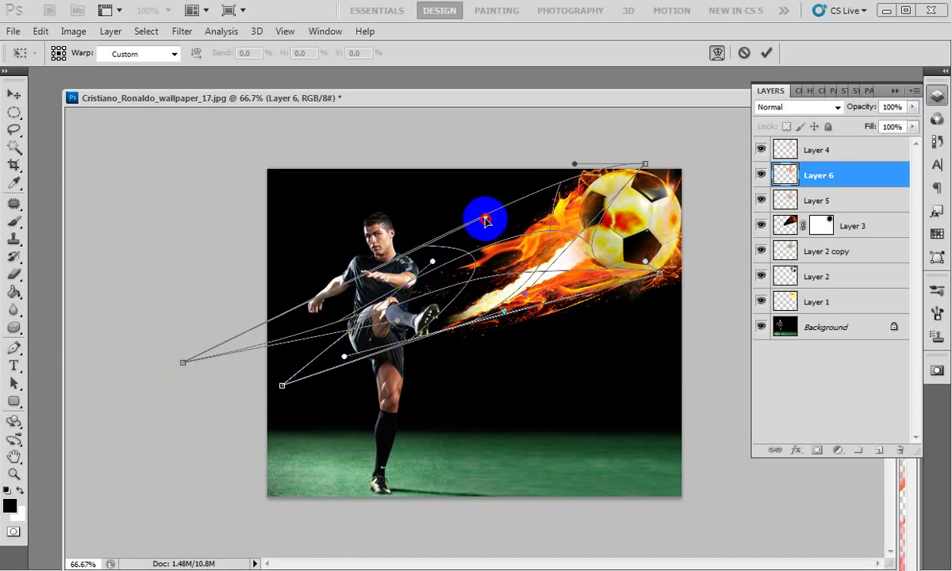
left_click_drag(486, 222, 478, 266)
mouse_move(644, 163)
left_mouse_down()
mouse_move(643, 154)
mouse_move(659, 158)
left_mouse_up()
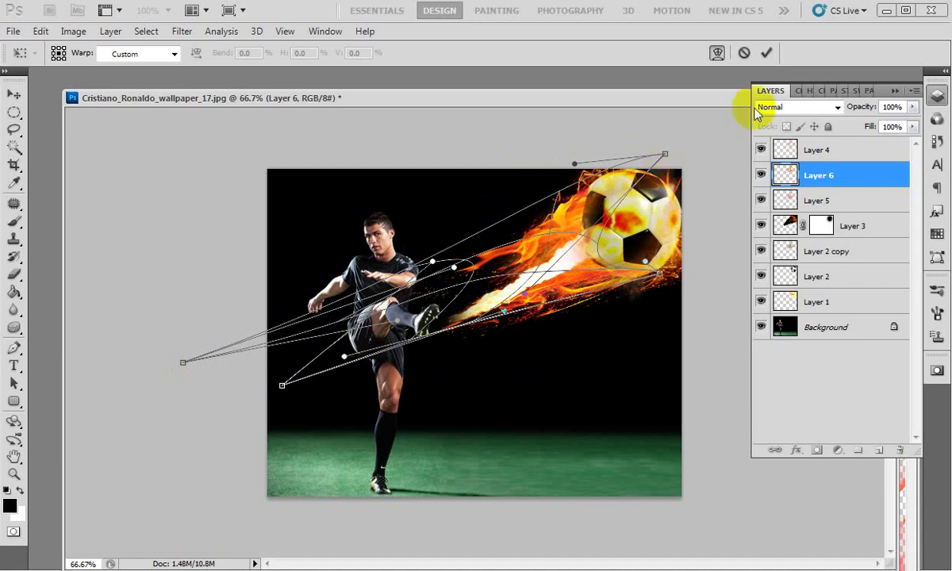
left_click(766, 53)
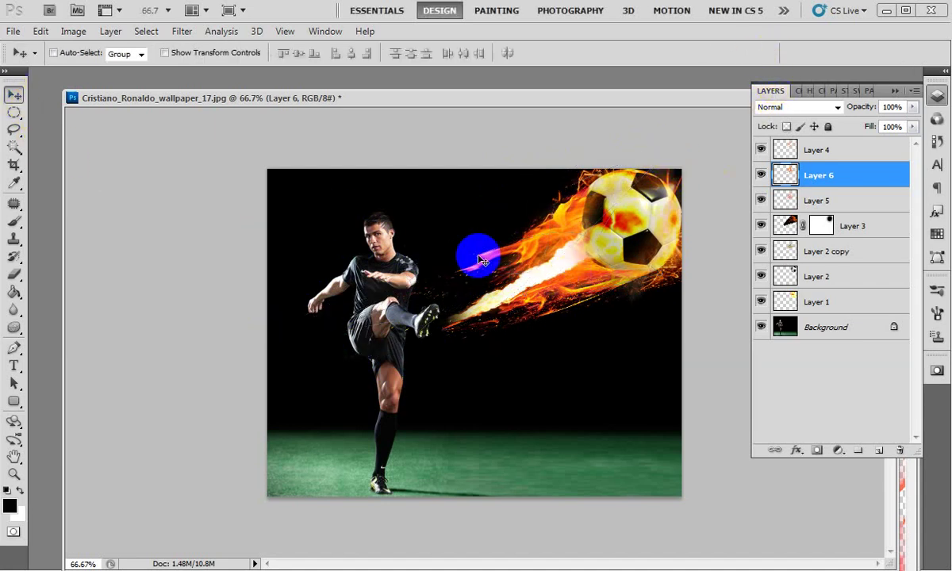
Move Layer 6 down-left and scale it to 78.51%.
mouse_move(545, 234)
left_mouse_down()
mouse_move(551, 291)
mouse_move(559, 274)
left_mouse_up()
key("ctrl+t")
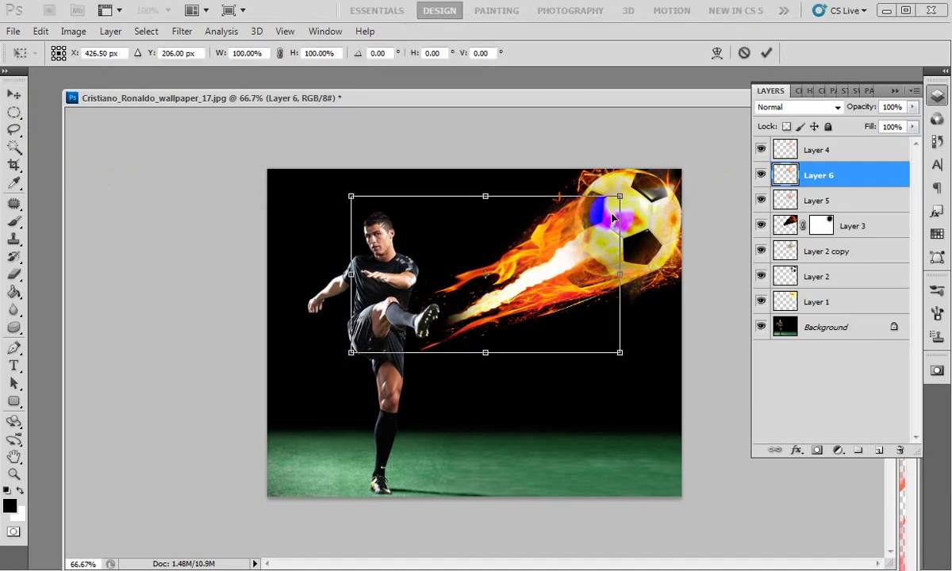
left_click_drag(620, 196, 590, 212)
mouse_move(535, 272)
left_mouse_down()
mouse_move(513, 319)
mouse_move(547, 275)
left_mouse_up()
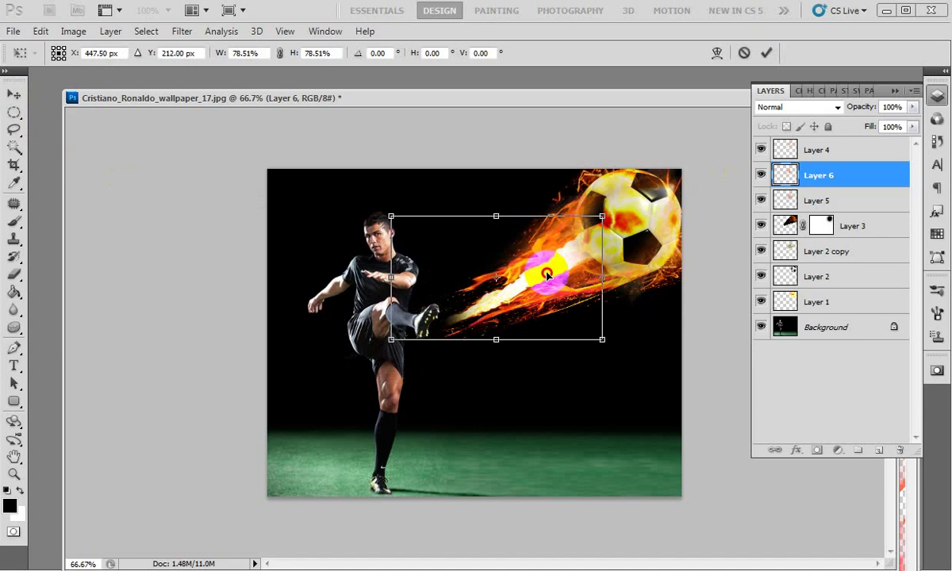
left_click_drag(546, 274, 549, 280)
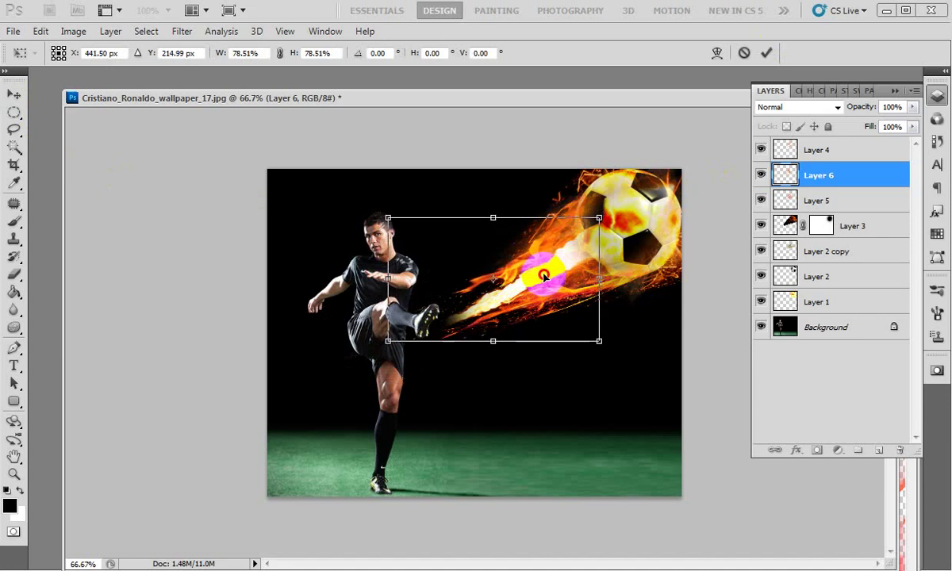
double_click(550, 279)
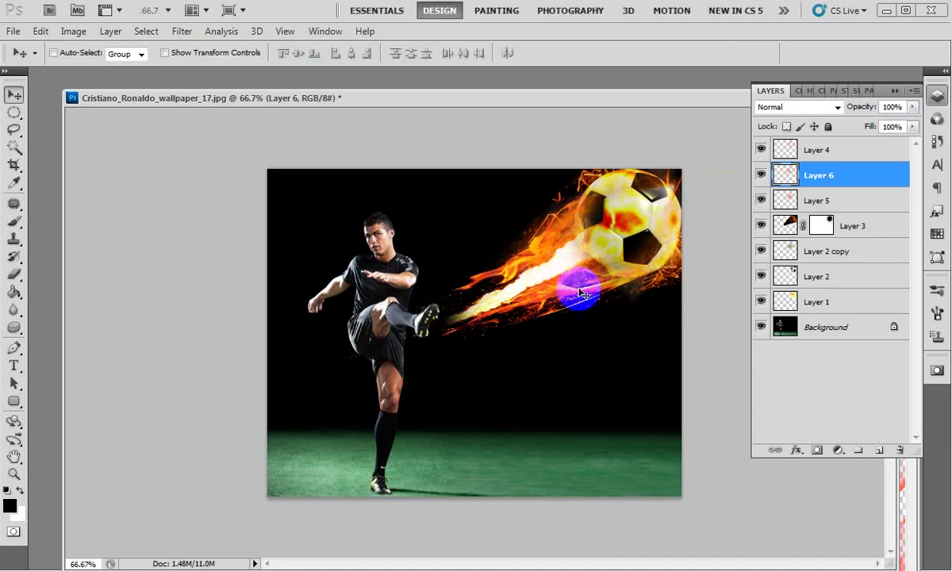
Erase the stray flame patch beneath the ball.
left_click(14, 275)
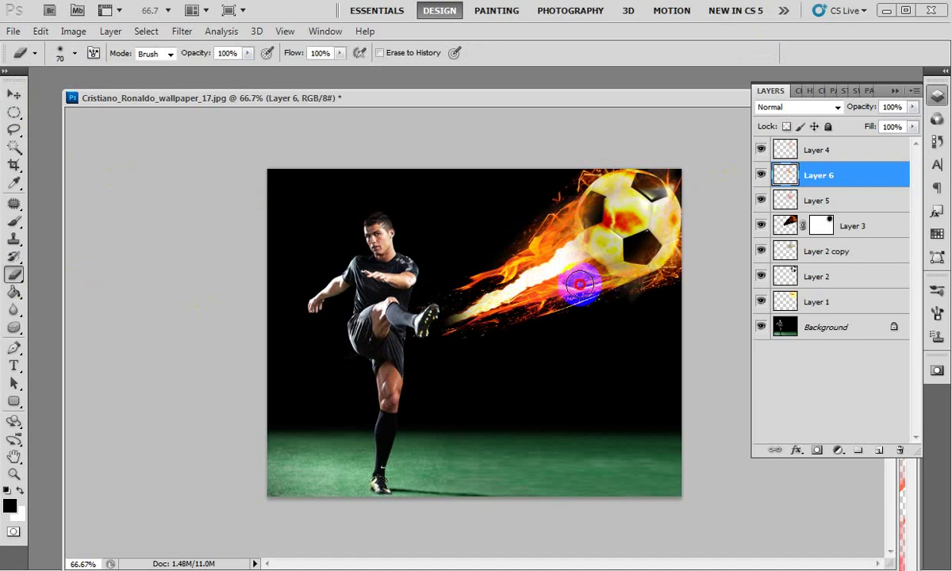
left_click(550, 260)
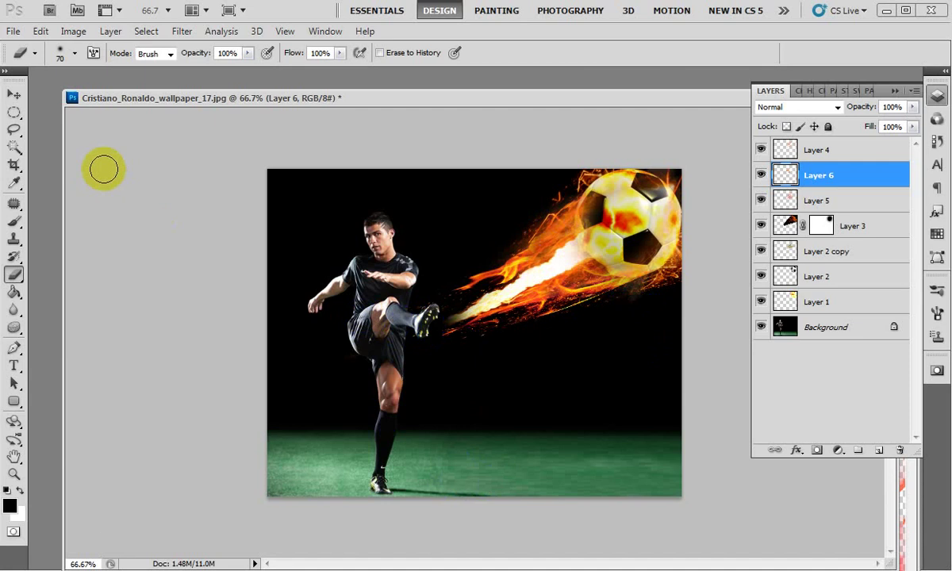
left_click(14, 93)
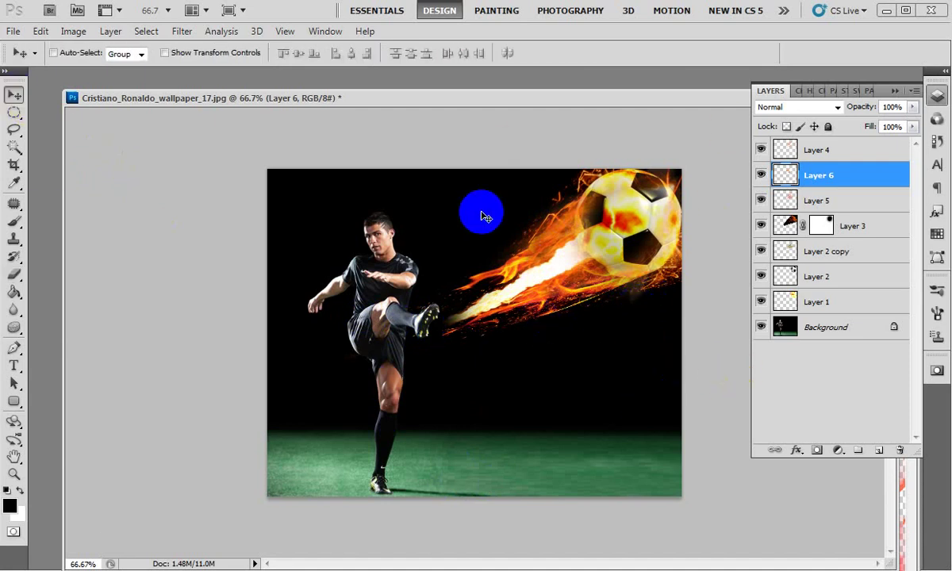
left_click_drag(480, 213, 731, 253)
left_click_drag(610, 329, 710, 287)
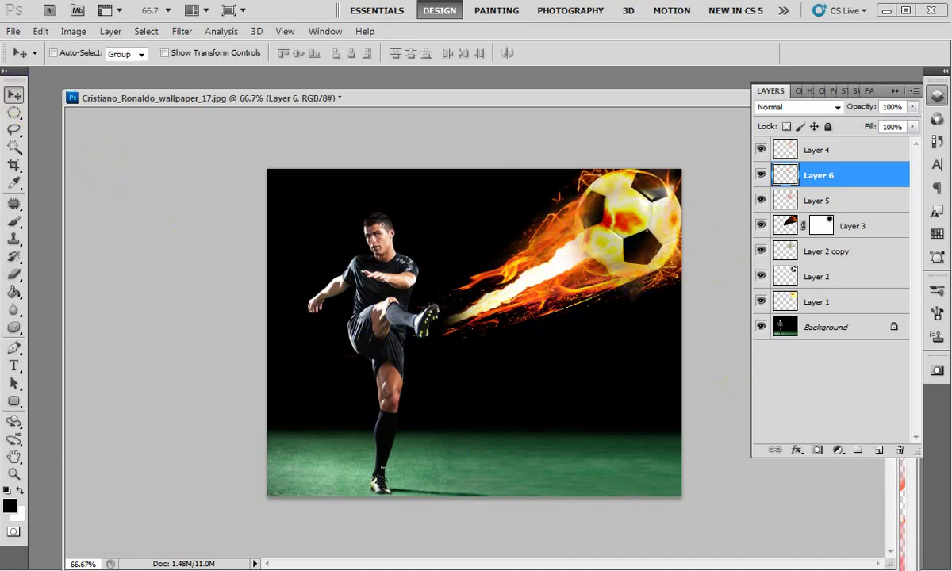
Duplicate Layer 3 and move the copy to the top of the layer stack.
left_click(761, 227)
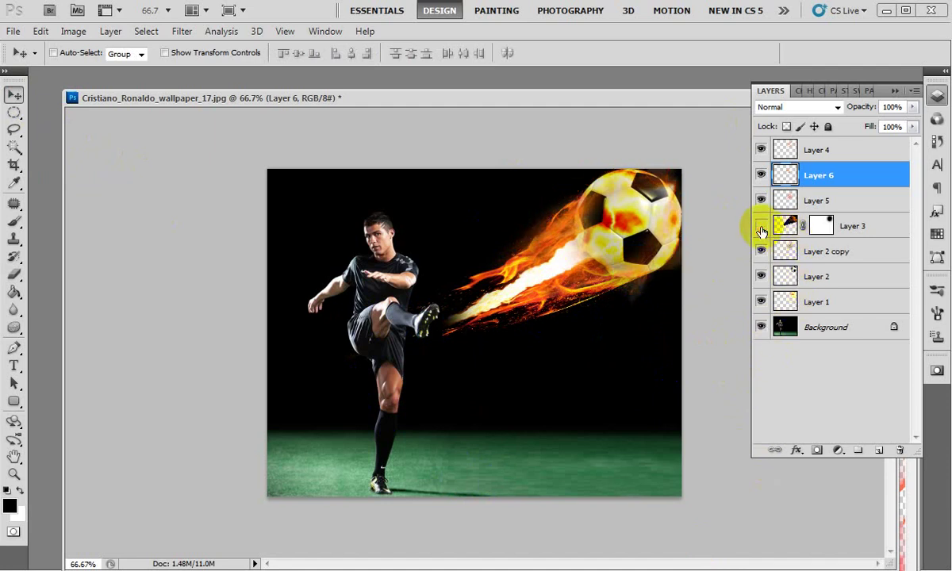
left_click(761, 227)
left_click_drag(790, 230, 879, 450)
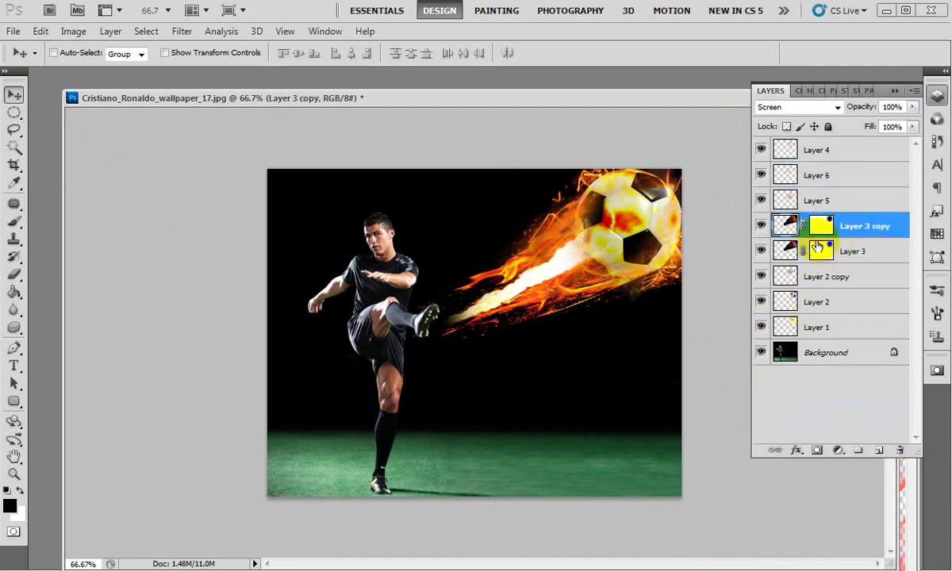
left_click_drag(800, 228, 848, 150)
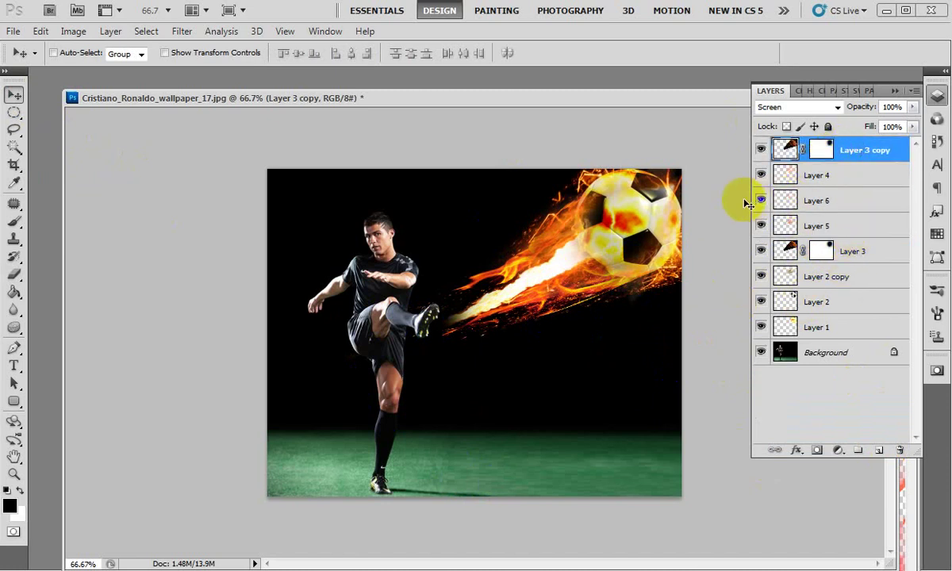
Enlarge Layer 3 copy to about 125% around the ball.
key("ctrl+t")
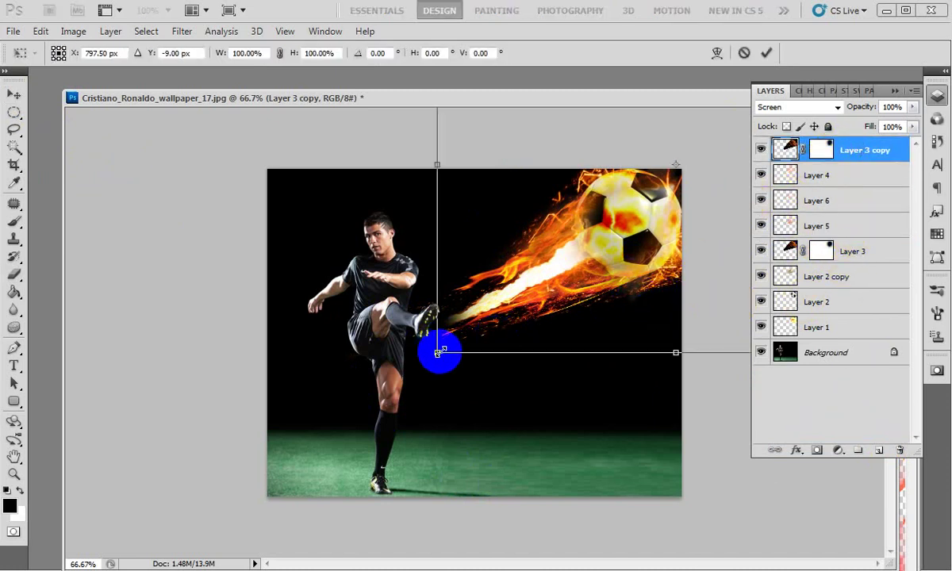
left_click_drag(437, 351, 362, 394)
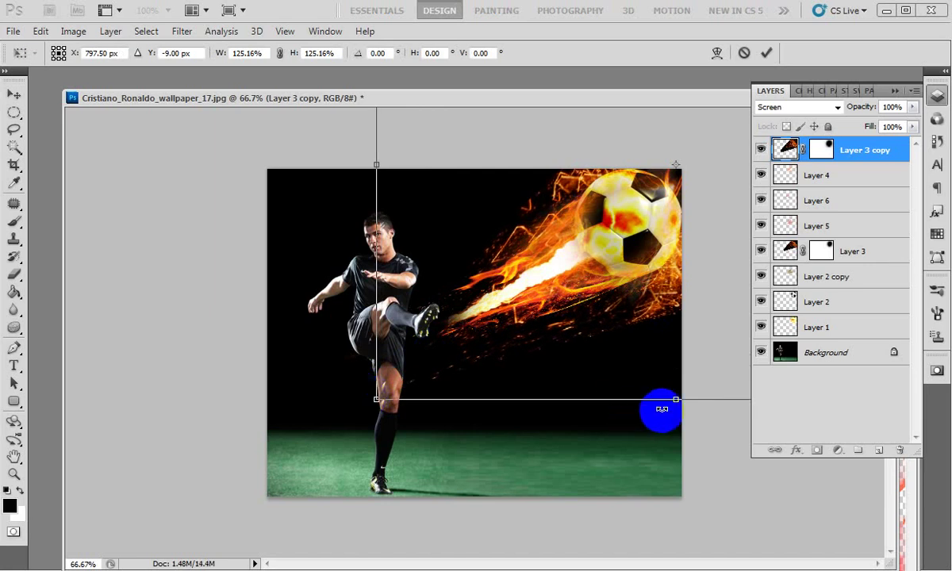
mouse_move(659, 406)
left_mouse_down()
mouse_move(665, 382)
mouse_move(585, 276)
mouse_move(566, 287)
left_mouse_up()
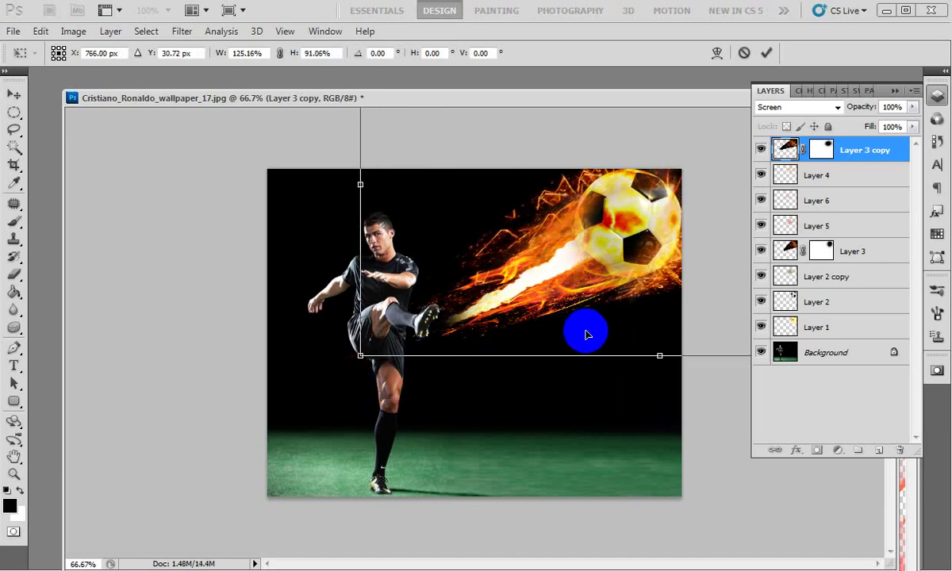
key("Return")
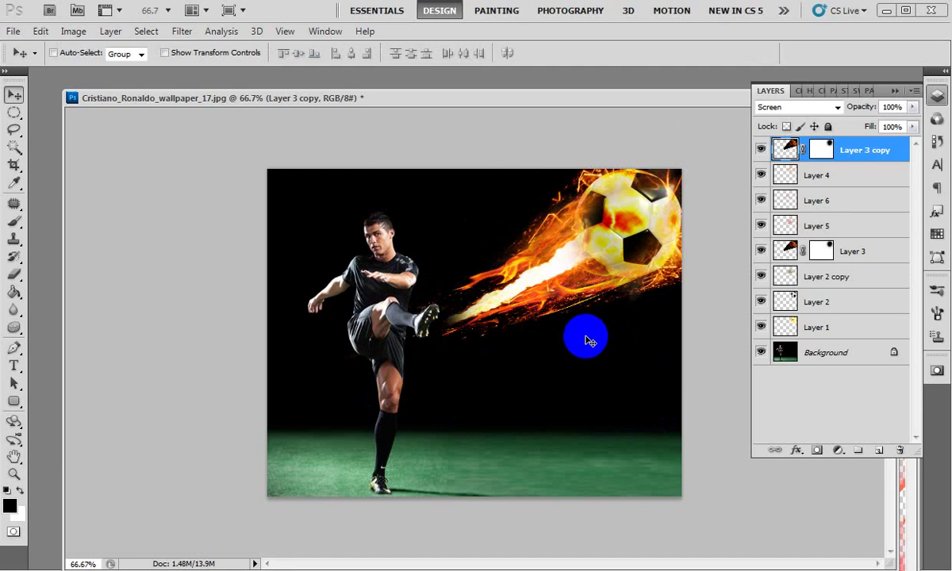
Save the composition as a Photoshop file named RonalDo.psd.
key("ctrl+shift+s")
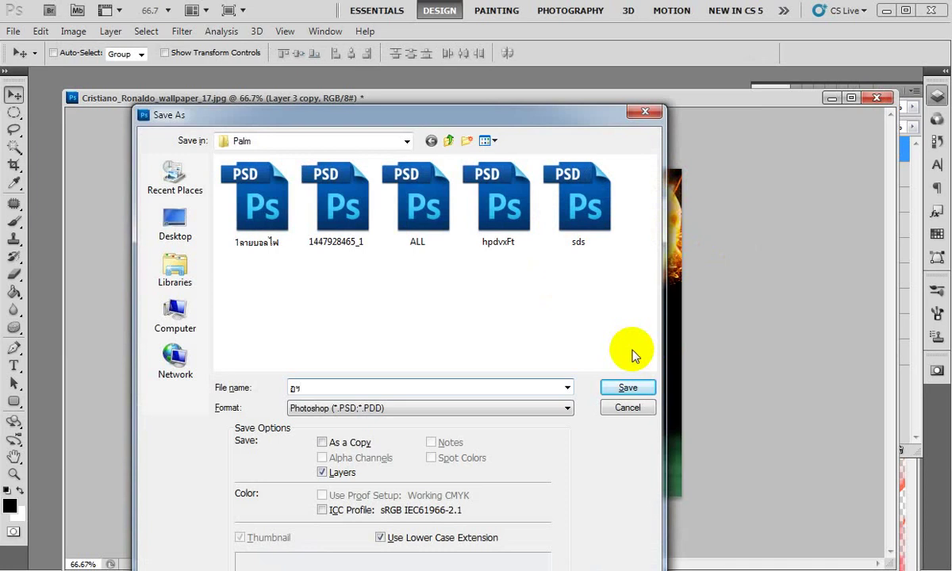
type("RonalDo")
key("Return")
key("Return")
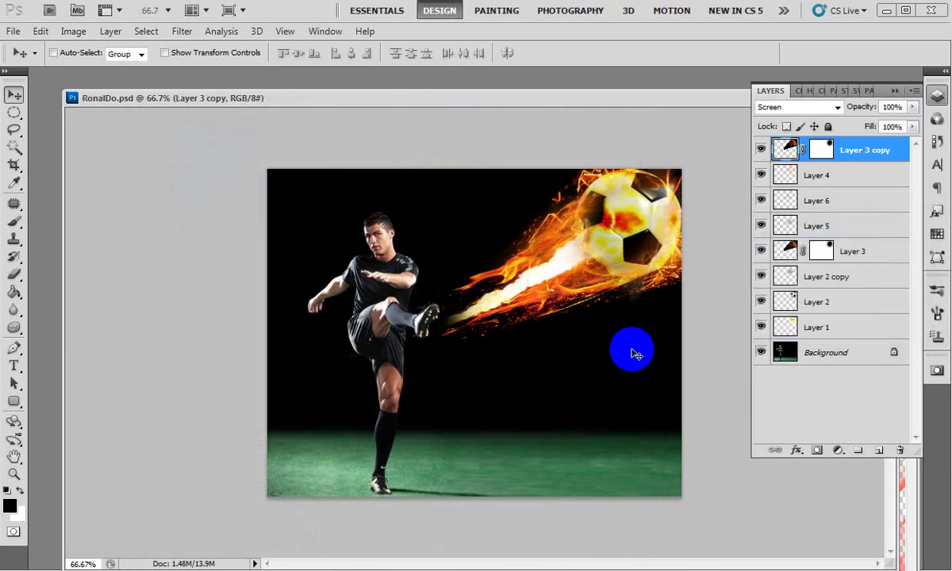
Close the fire_PNG document, leaving the RonalDo.psd window open.
key("ctrl+Tab")
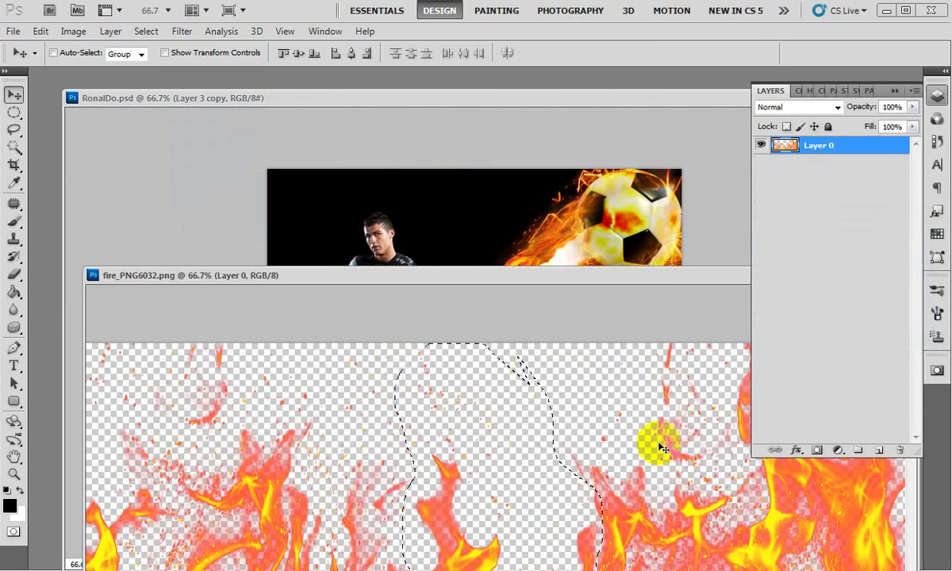
left_click_drag(626, 285, 456, 207)
left_click(692, 192)
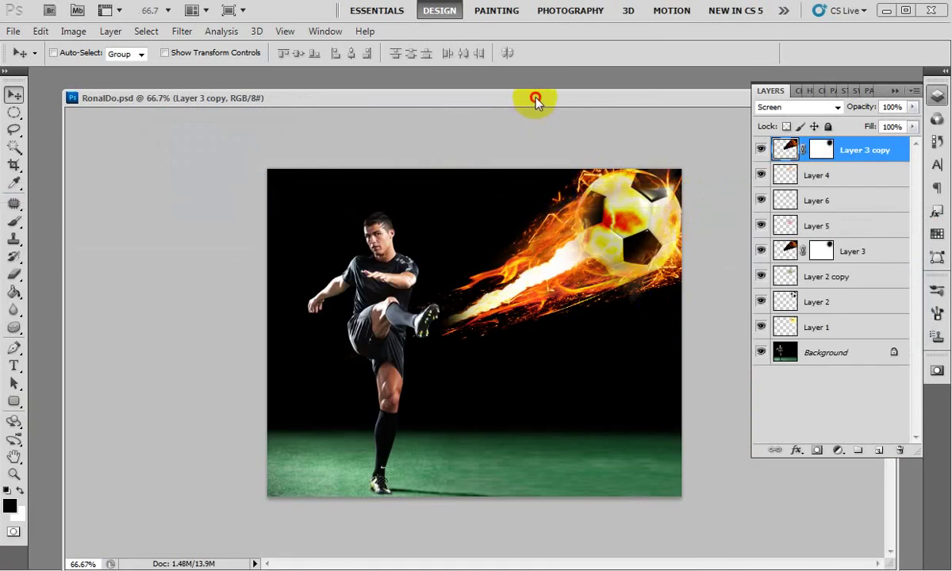
left_click_drag(535, 99, 503, 105)
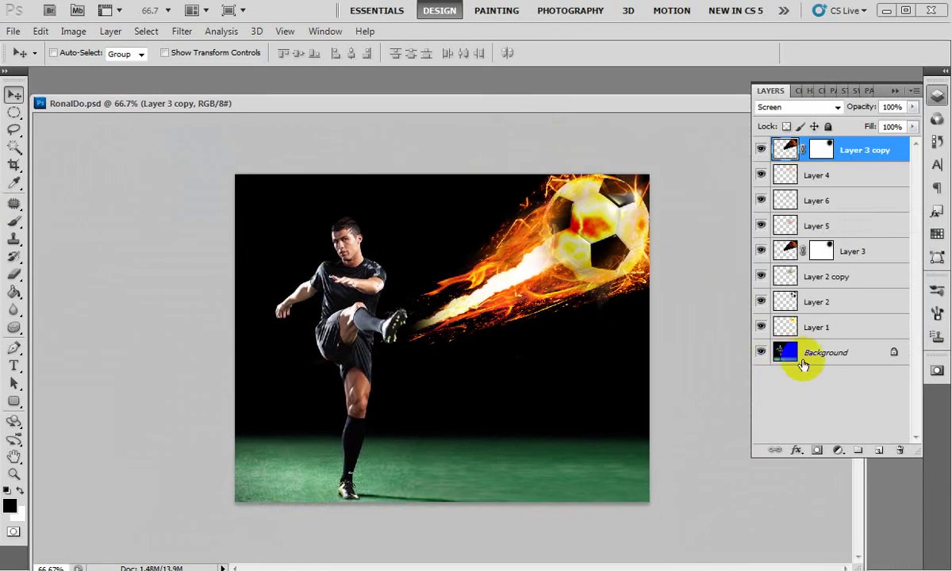
Duplicate the Background layer into a new layer named Background copy.
left_click(805, 354)
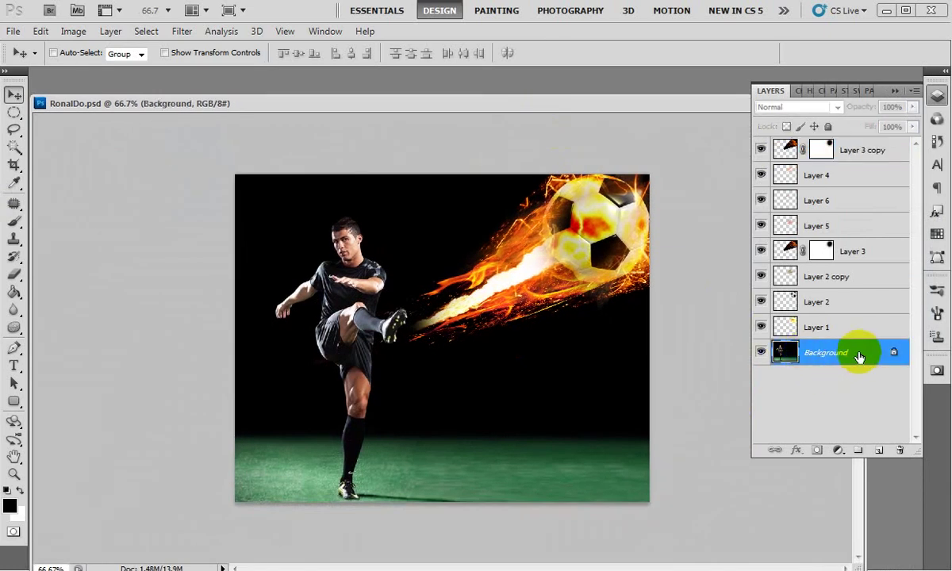
left_click_drag(860, 354, 879, 452)
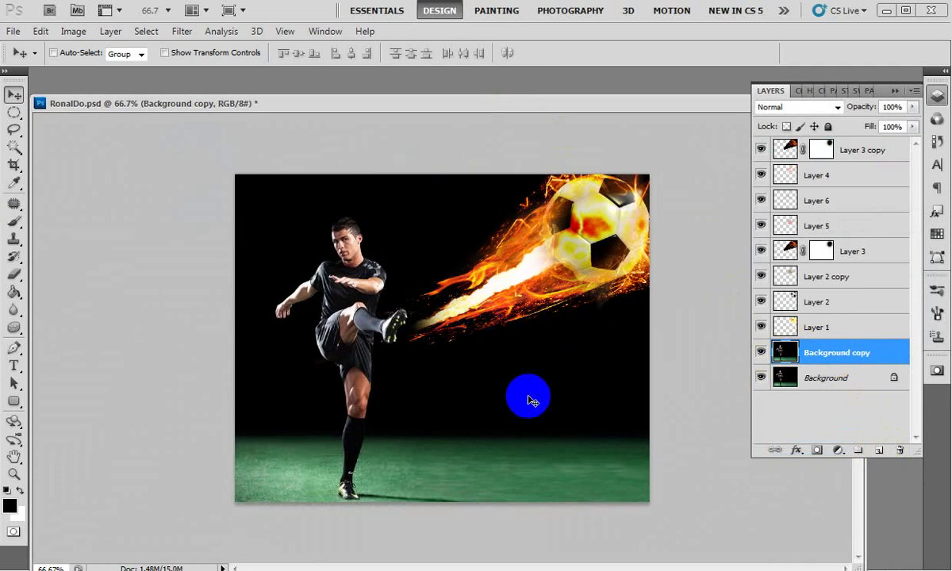
left_click(73, 32)
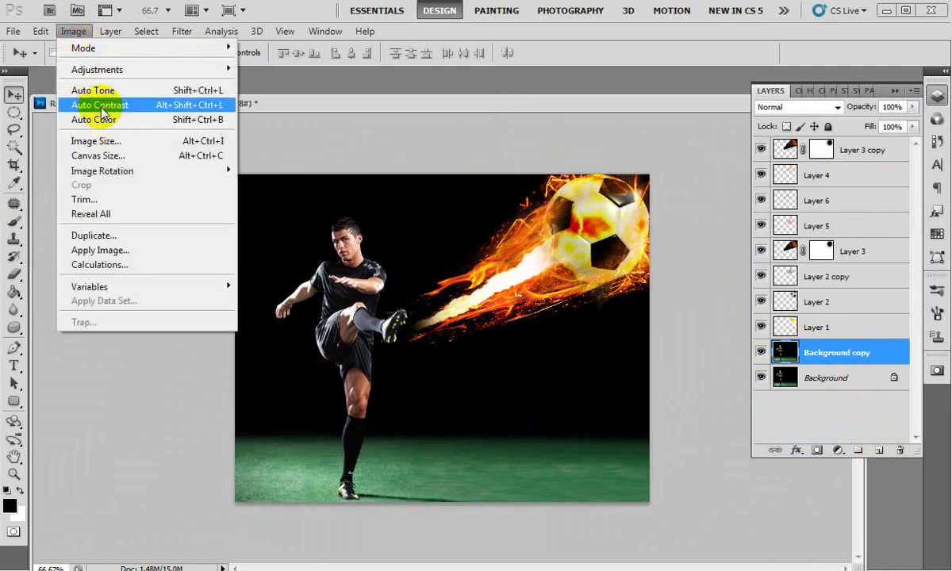
mouse_move(97, 70)
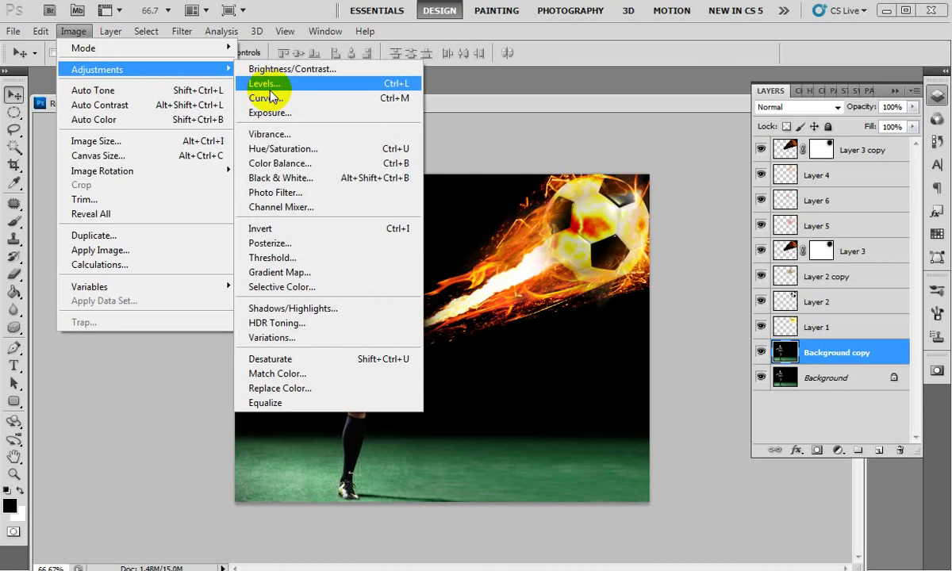
Colorize Background copy orange with Hue/Saturation set to Hue 14, Saturation 68.
left_click(292, 150)
left_click_drag(291, 215, 791, 82)
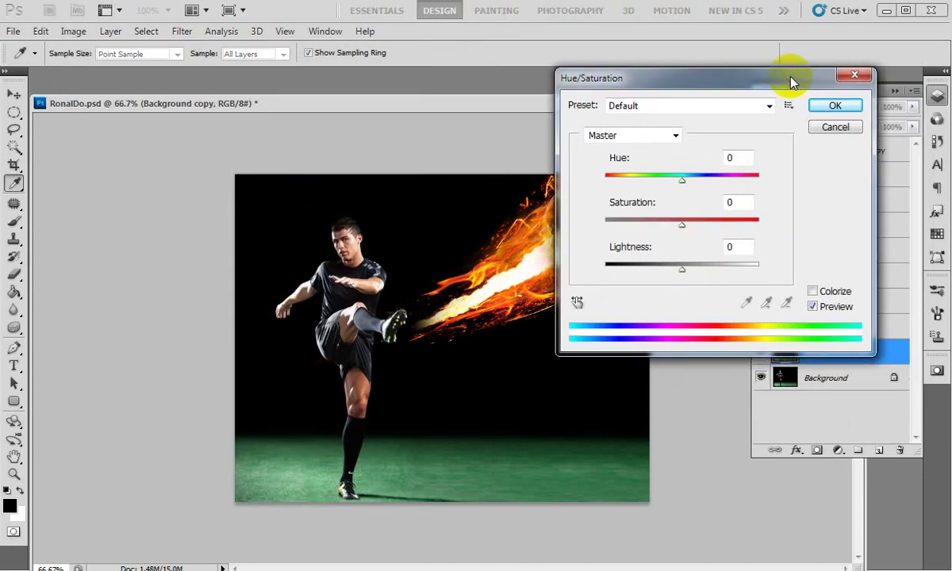
left_click(812, 292)
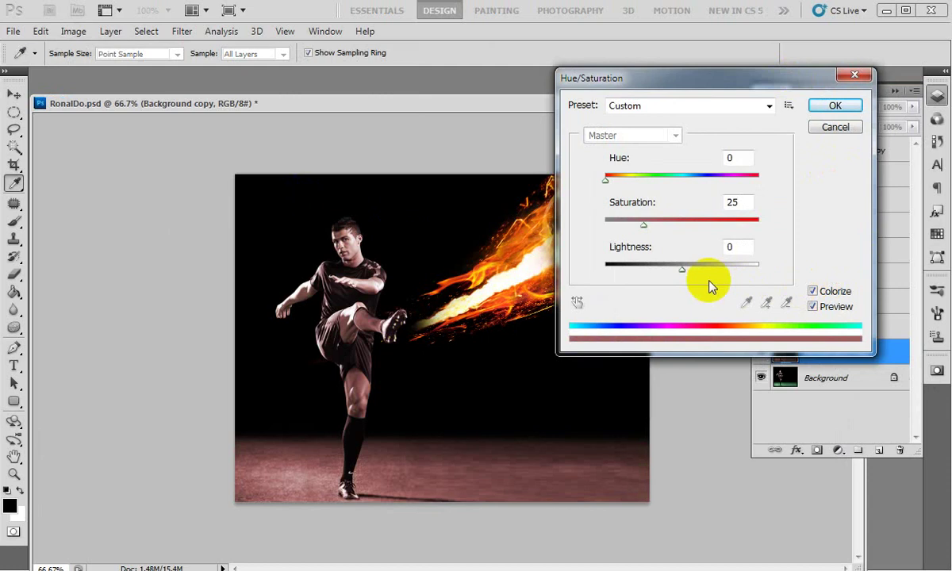
left_click_drag(645, 230, 680, 226)
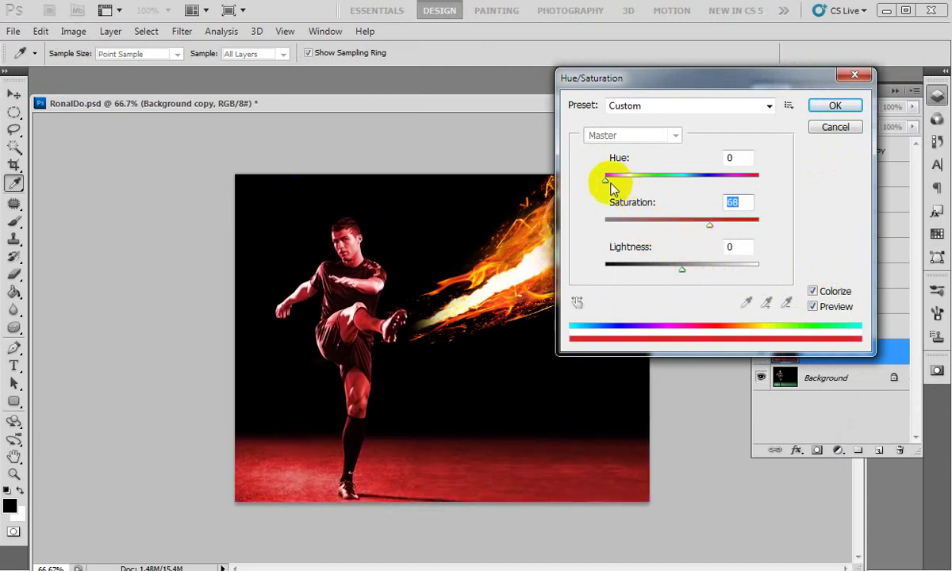
left_click_drag(609, 180, 615, 183)
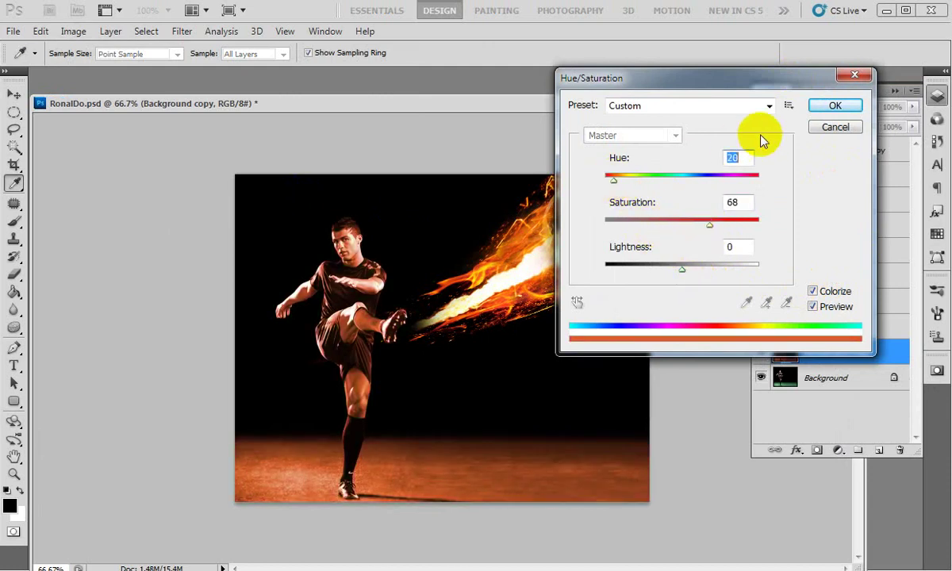
left_click_drag(617, 183, 612, 180)
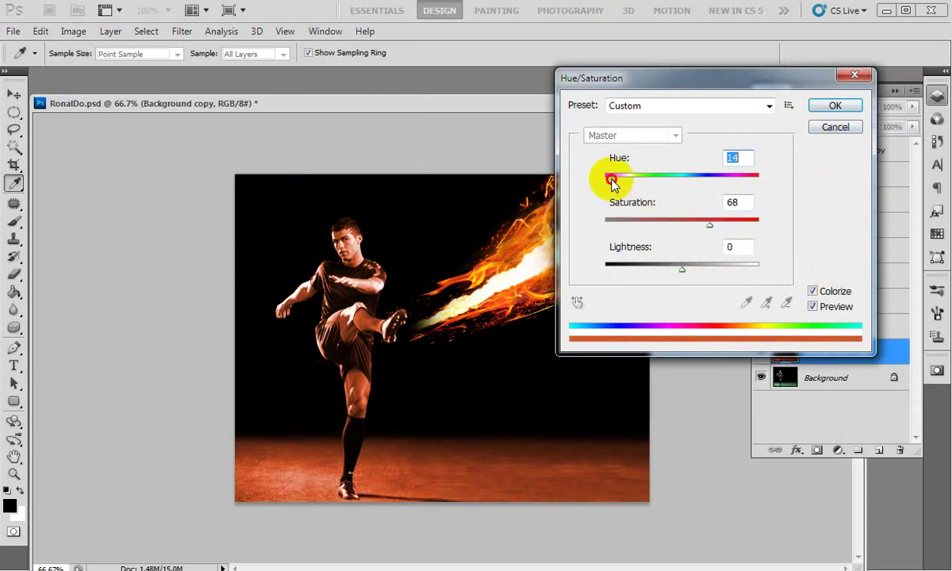
left_click(834, 107)
key("v")
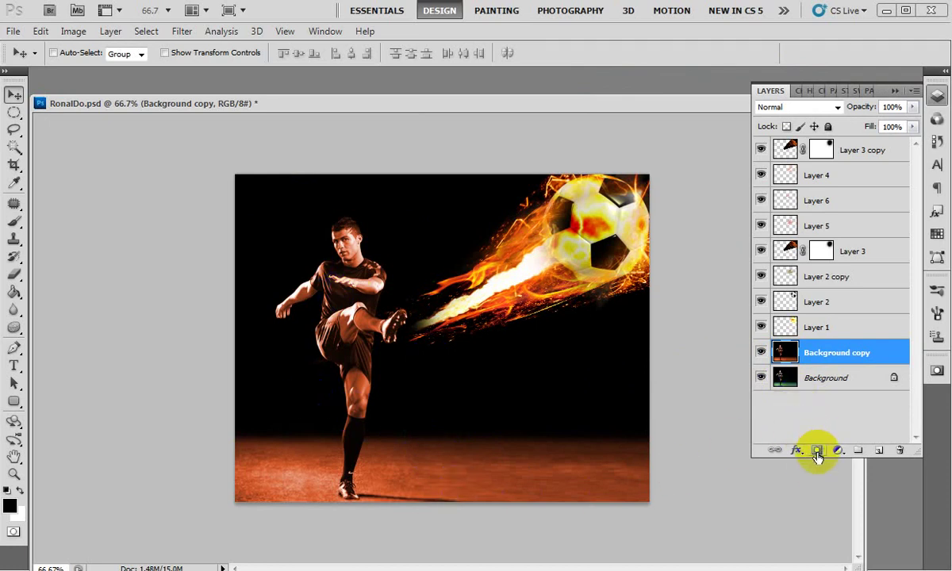
Paint black on Background copy's mask over the player to restore his natural colours.
left_click(14, 223)
left_click_drag(344, 249, 348, 339)
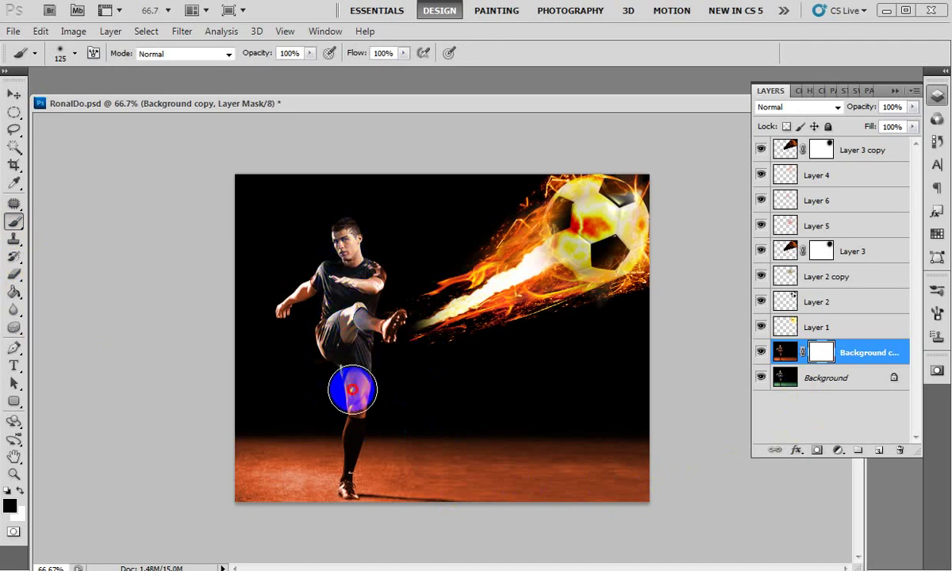
mouse_move(352, 389)
left_mouse_down()
mouse_move(349, 329)
mouse_move(361, 318)
mouse_move(314, 291)
mouse_move(359, 273)
mouse_move(382, 333)
mouse_move(369, 270)
mouse_move(357, 407)
mouse_move(337, 373)
left_mouse_up()
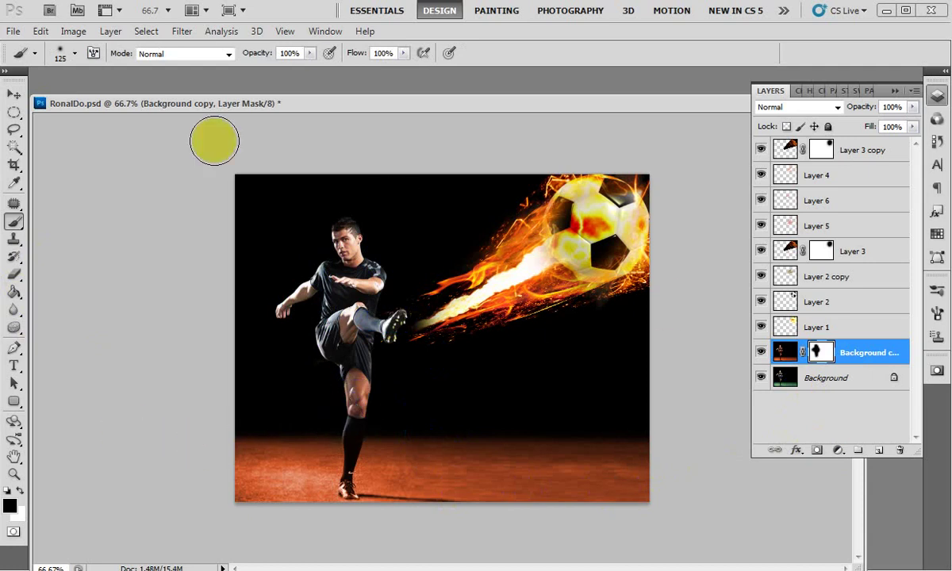
left_click(14, 94)
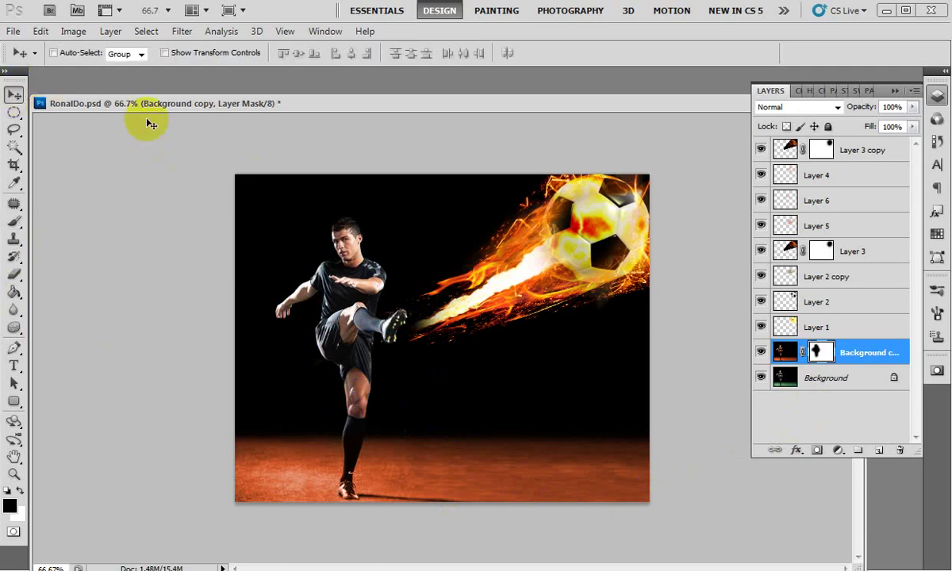
left_click(784, 352)
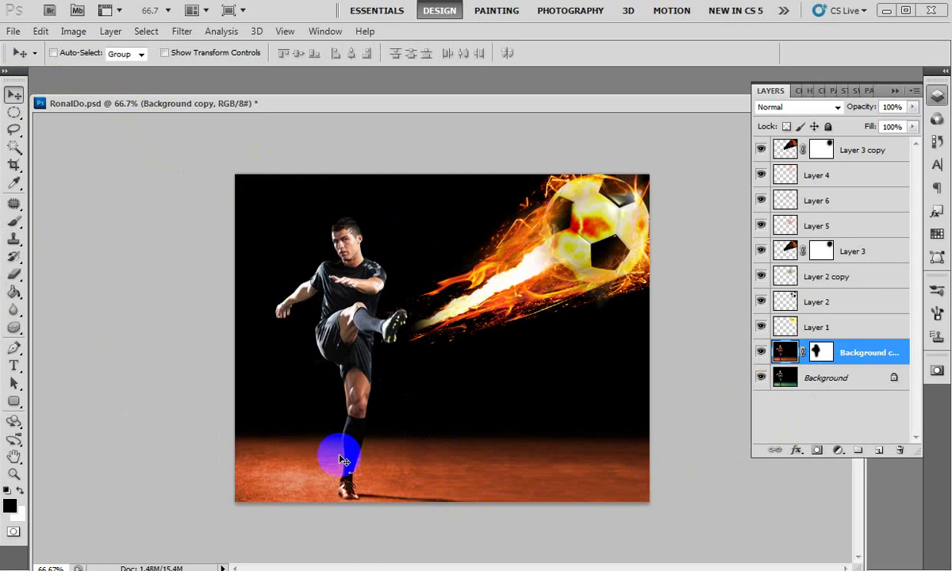
left_click(72, 35)
mouse_move(97, 70)
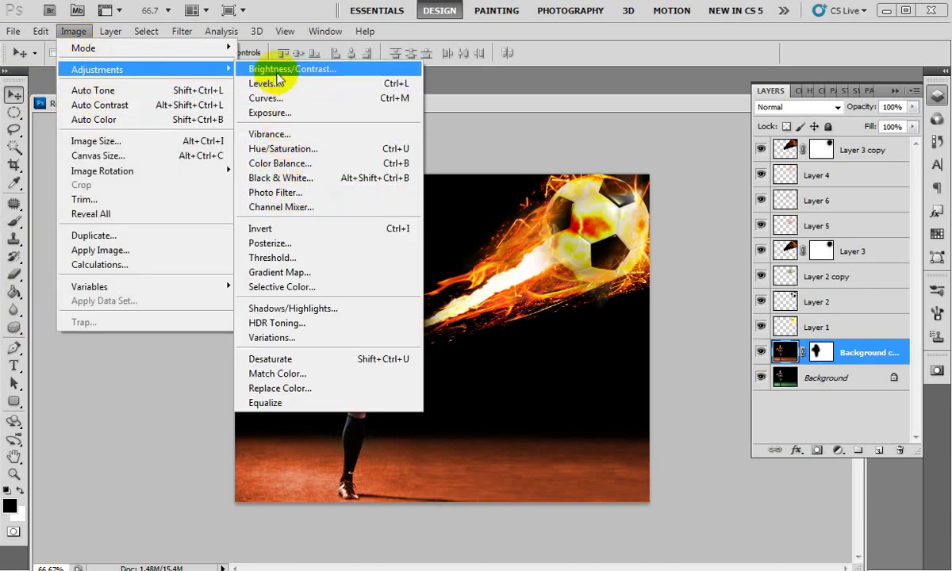
Apply Brightness/Contrast with Brightness 42 and Contrast 100 to Background copy.
left_click(324, 74)
mouse_move(696, 272)
left_mouse_down()
mouse_move(729, 268)
mouse_move(701, 270)
mouse_move(717, 270)
left_mouse_up()
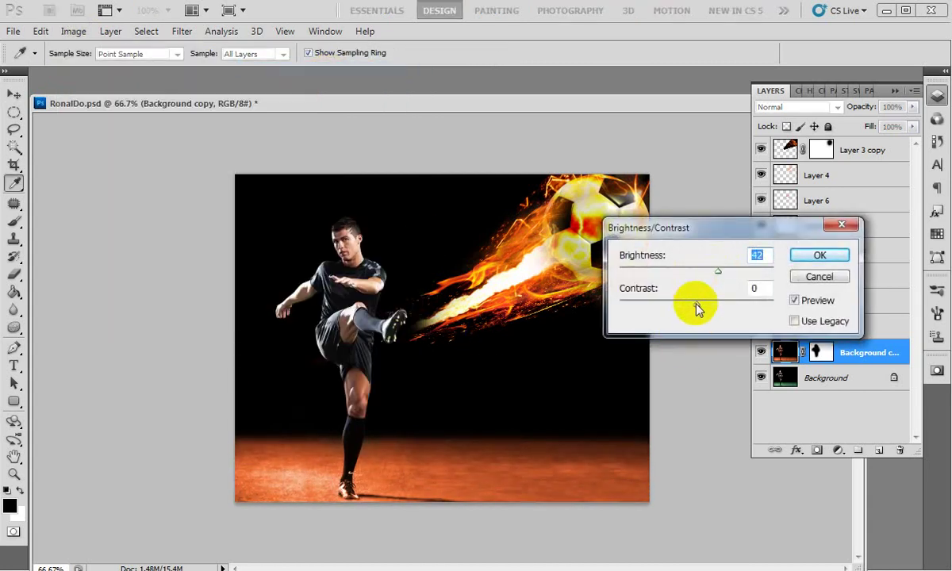
left_click_drag(656, 307, 775, 302)
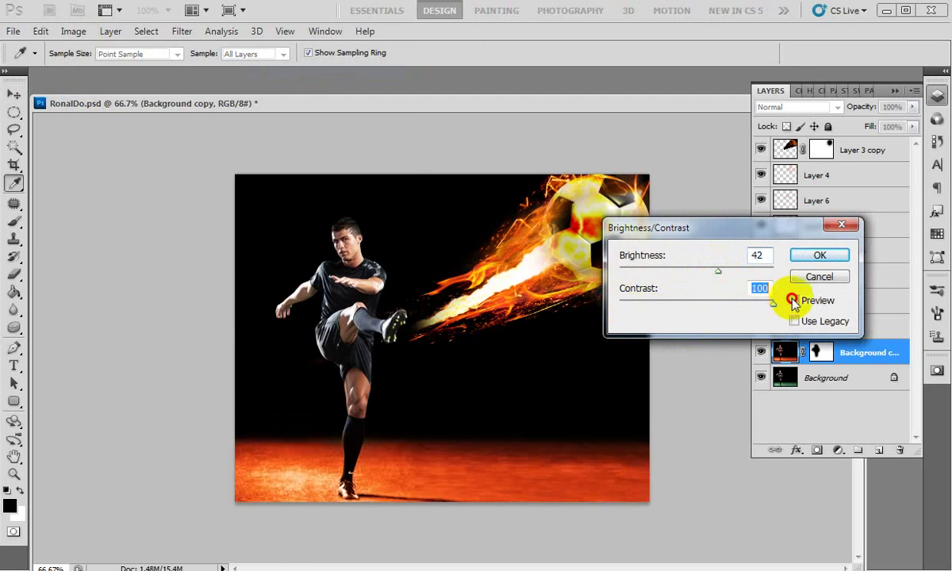
left_click(820, 255)
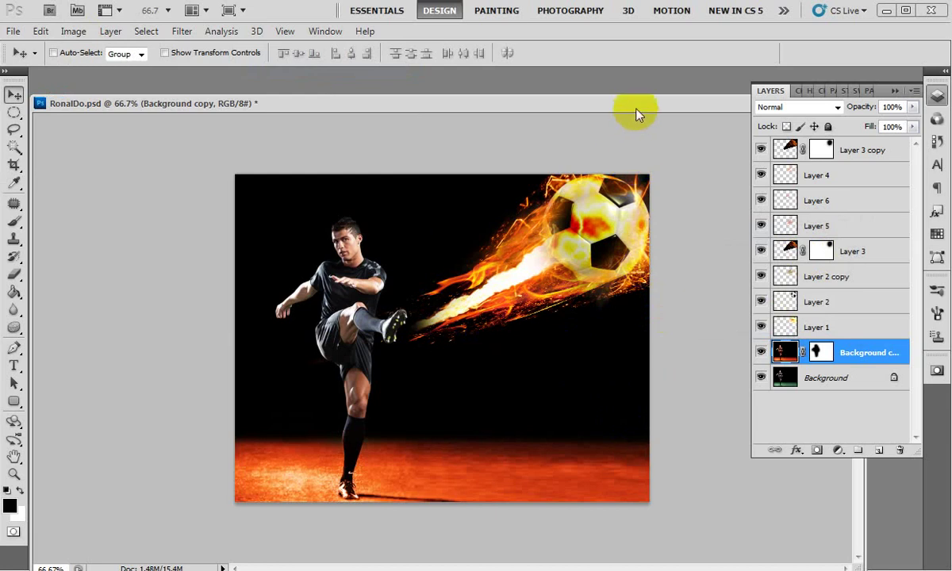
mouse_move(637, 106)
left_mouse_down()
mouse_move(607, 273)
mouse_move(606, 95)
left_mouse_up()
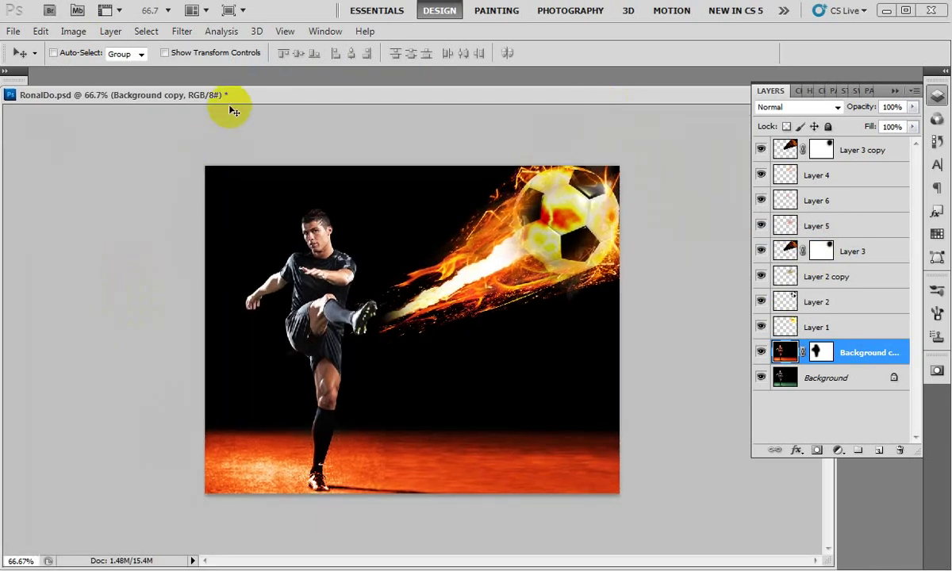
mouse_move(238, 95)
left_mouse_down()
mouse_move(299, 85)
mouse_move(274, 91)
left_mouse_up()
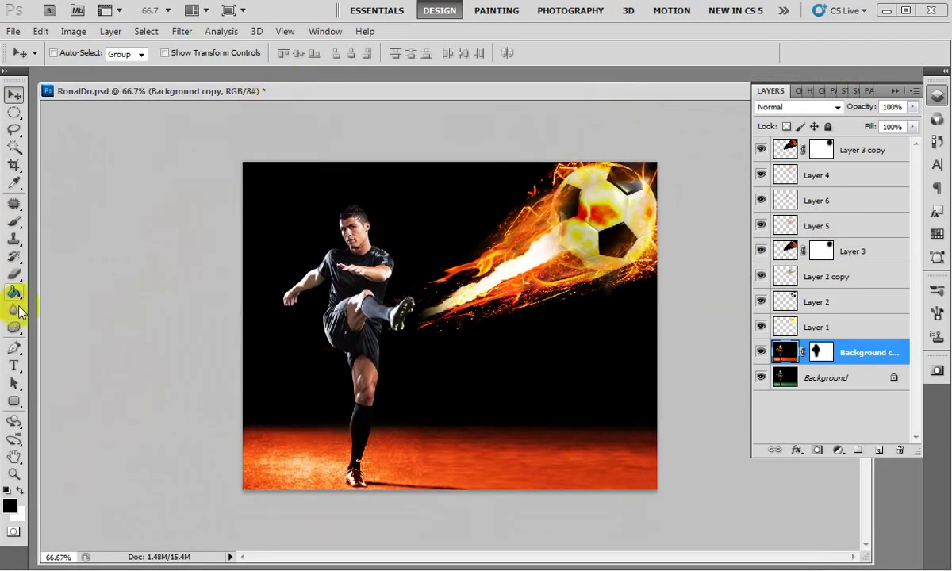
Add a white text layer reading 'จบแล้ว' below the ball.
left_click(14, 365)
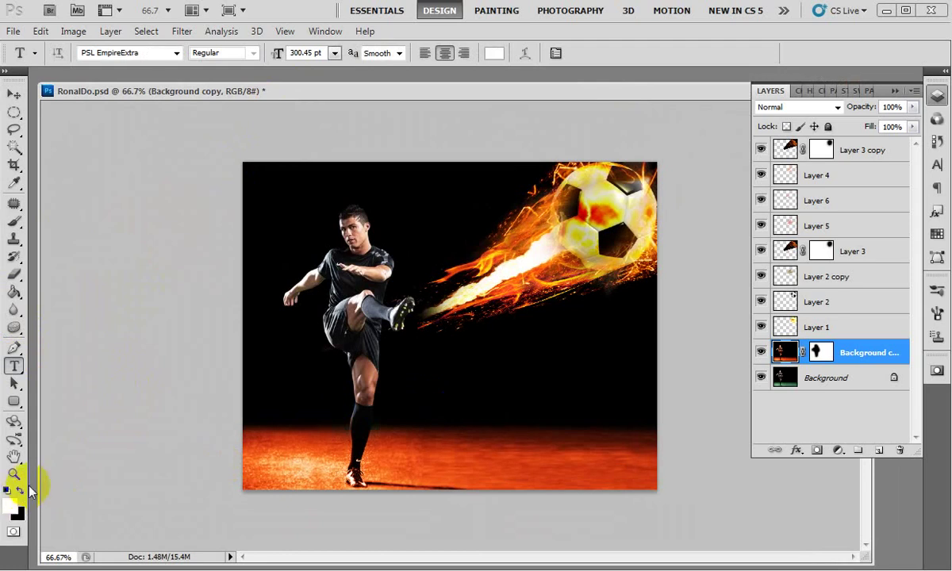
left_click(376, 447)
left_click(431, 404)
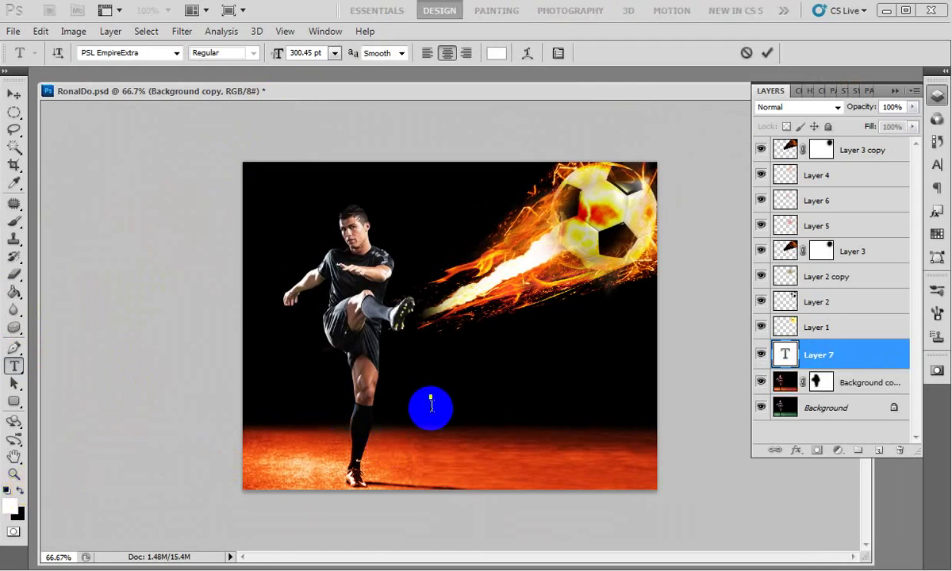
type("จบ")
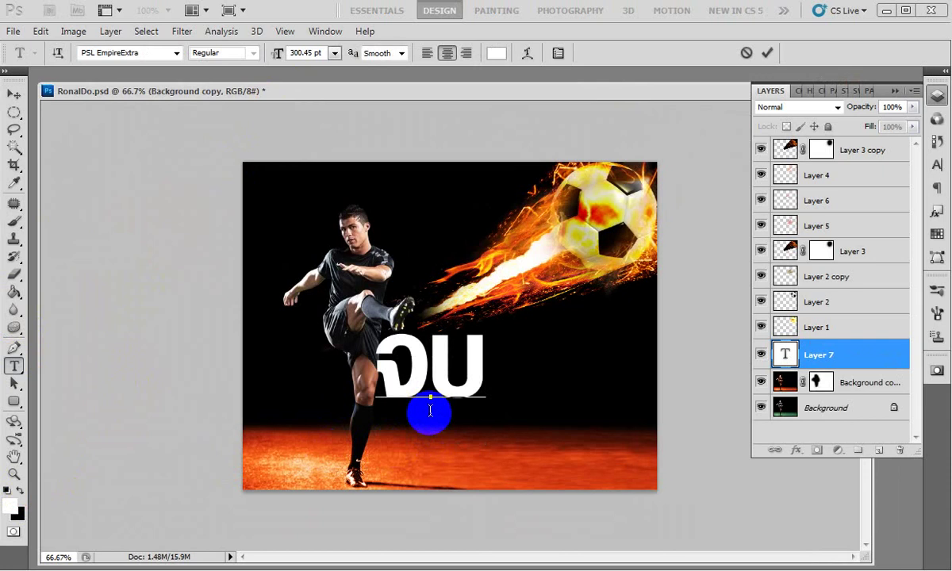
type("แลว")
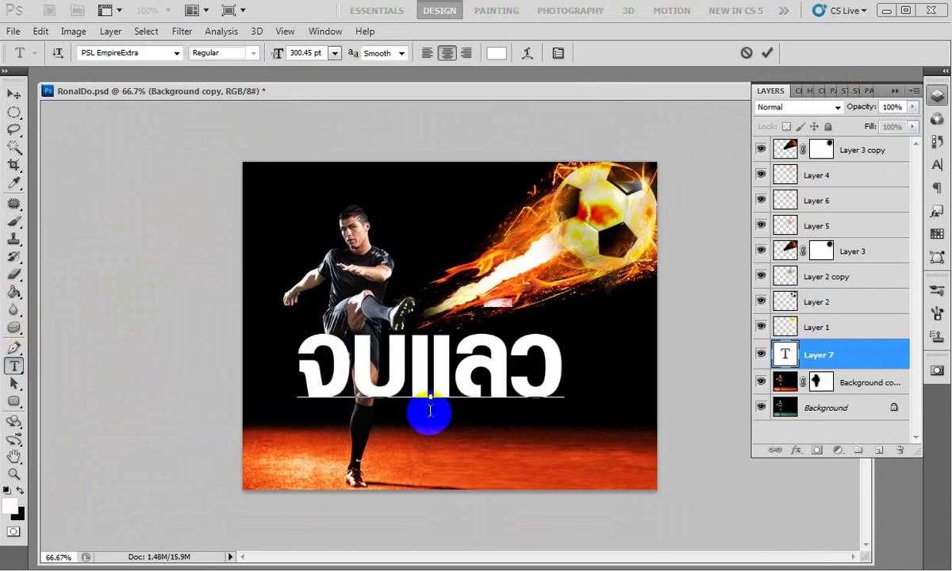
left_click(13, 97)
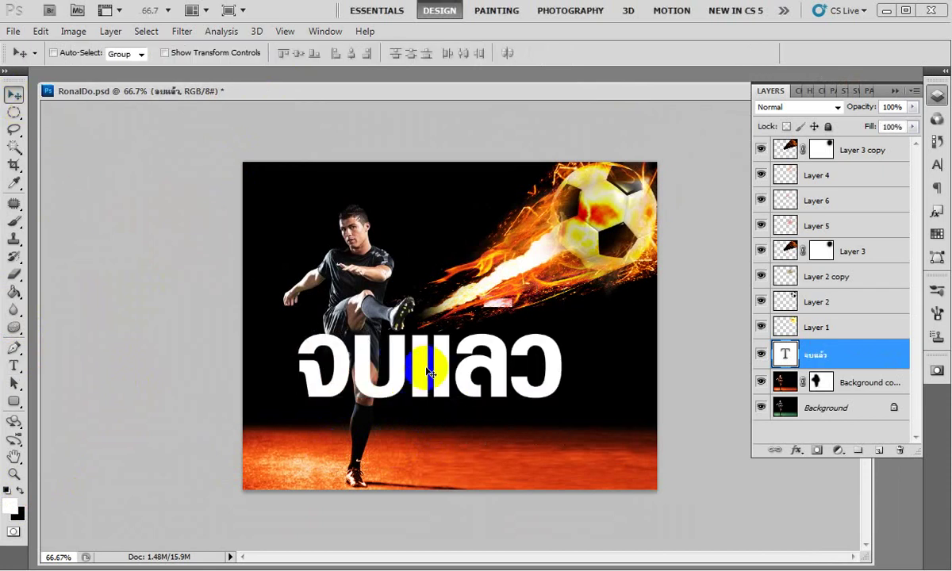
Move the caption right of the player's standing leg and scale it down.
left_click_drag(508, 371, 583, 403)
key("ctrl+t")
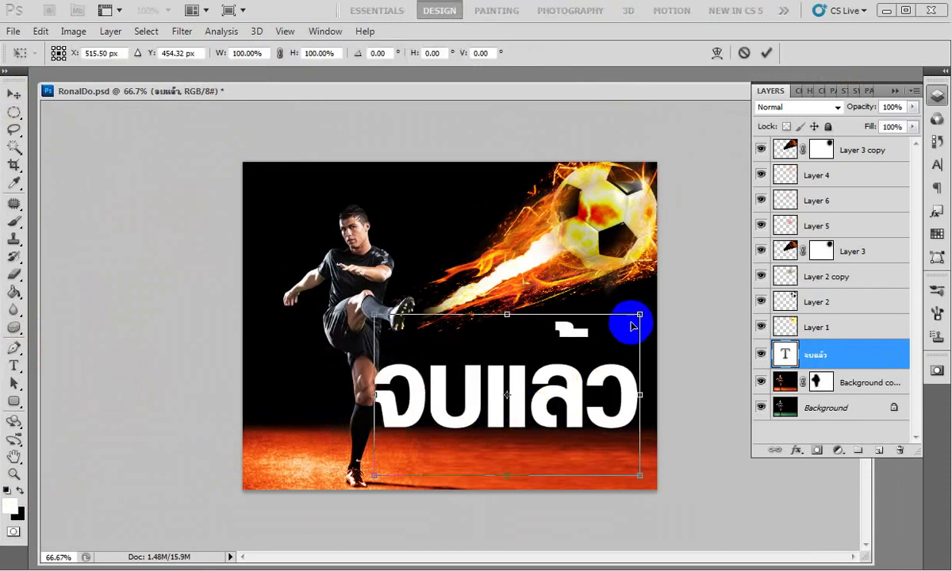
left_click_drag(625, 323, 587, 378)
key("Return")
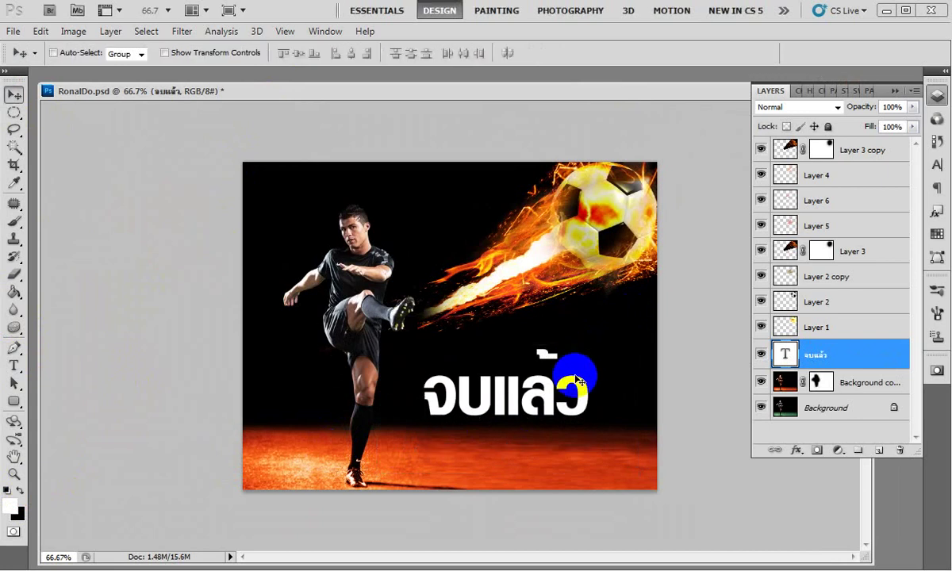